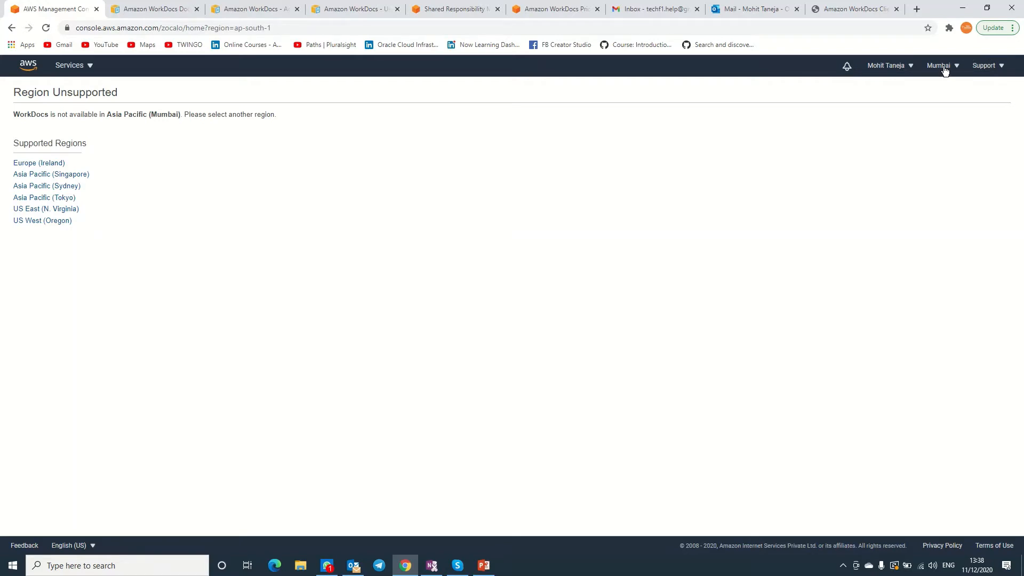
# Switch the WorkDocs console to the Europe (Ireland) region.
pyautogui.click(56, 163)
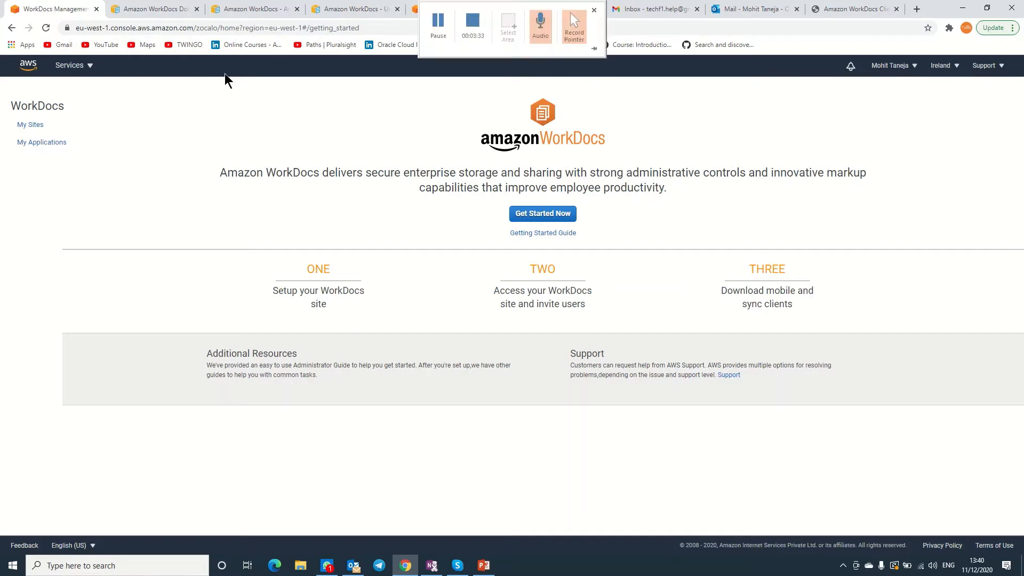
# Browse the WorkDocs documentation, Administration Guide and User Guide pages.
pyautogui.click(132, 11)
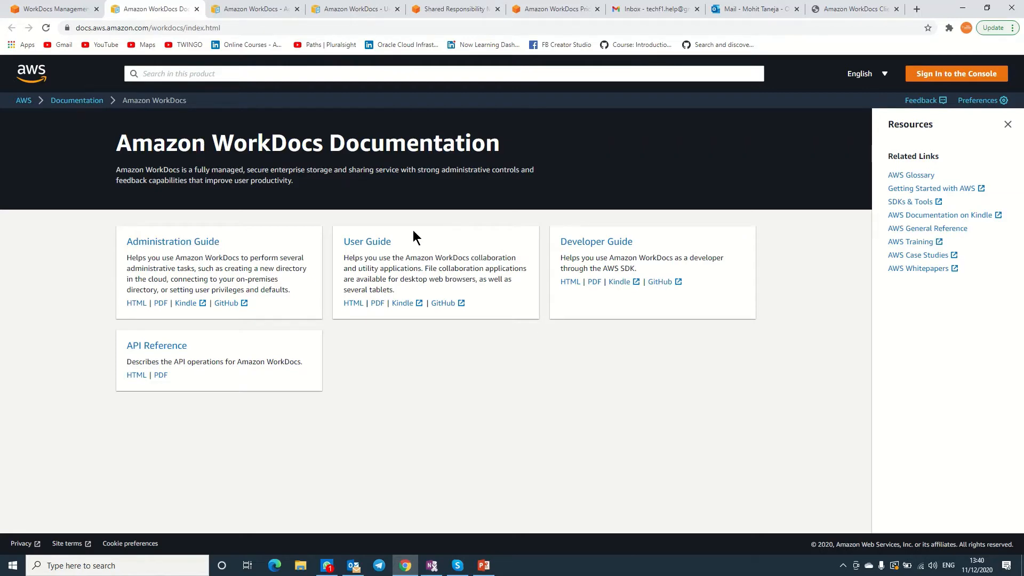
pyautogui.click(266, 9)
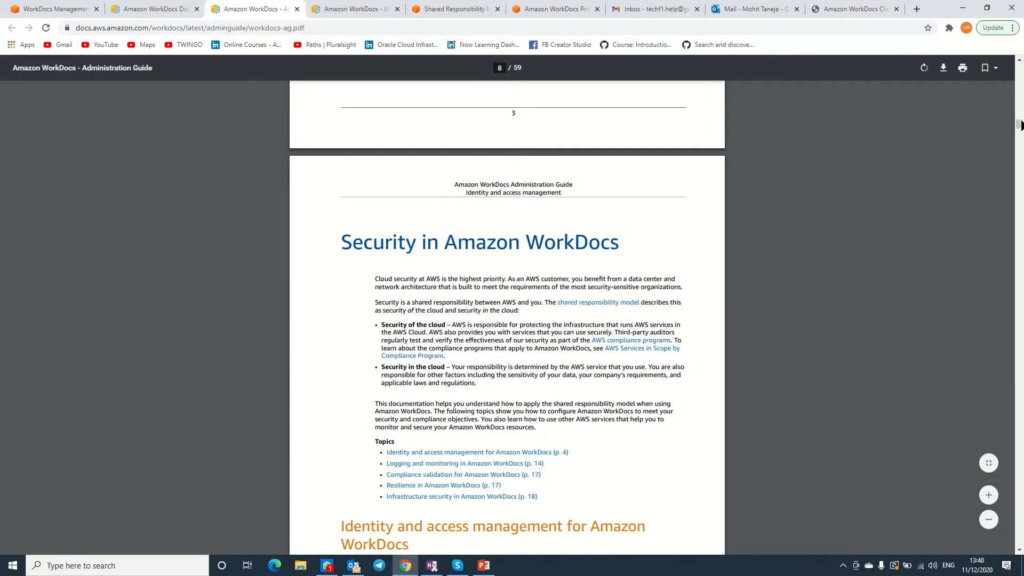
pyautogui.moveTo(1020, 131); pyautogui.dragTo(1019, 35)
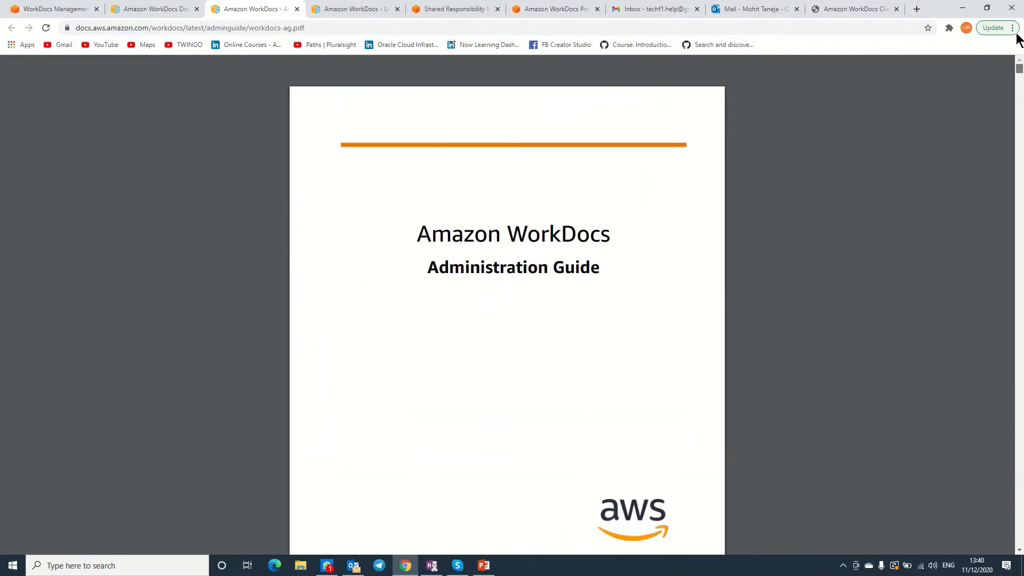
pyautogui.click(374, 9)
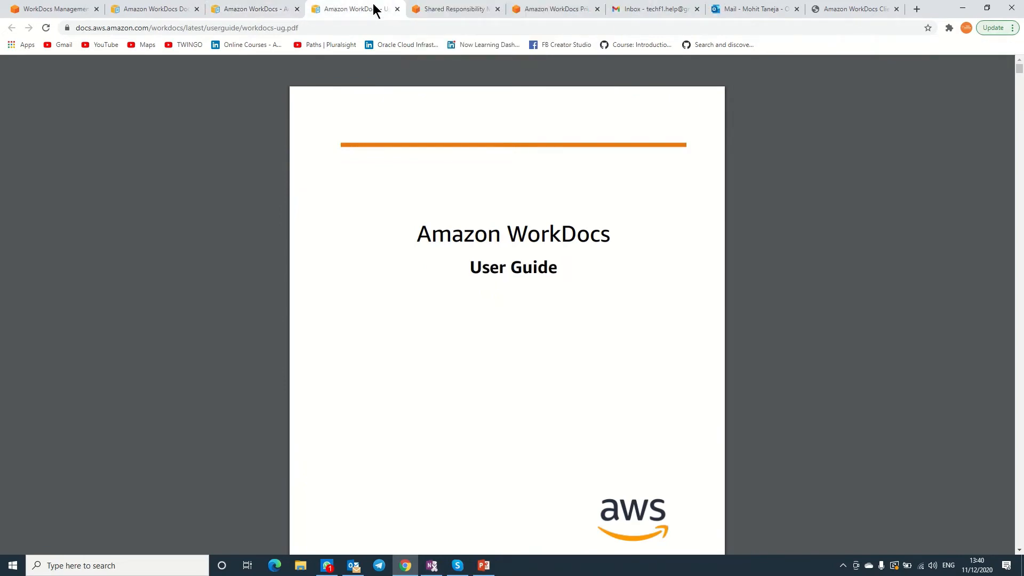
# Read the Shared Responsibility Model's AWS responsibility and Security in the Cloud sections, then view WorkDocs pricing.
pyautogui.click(433, 11)
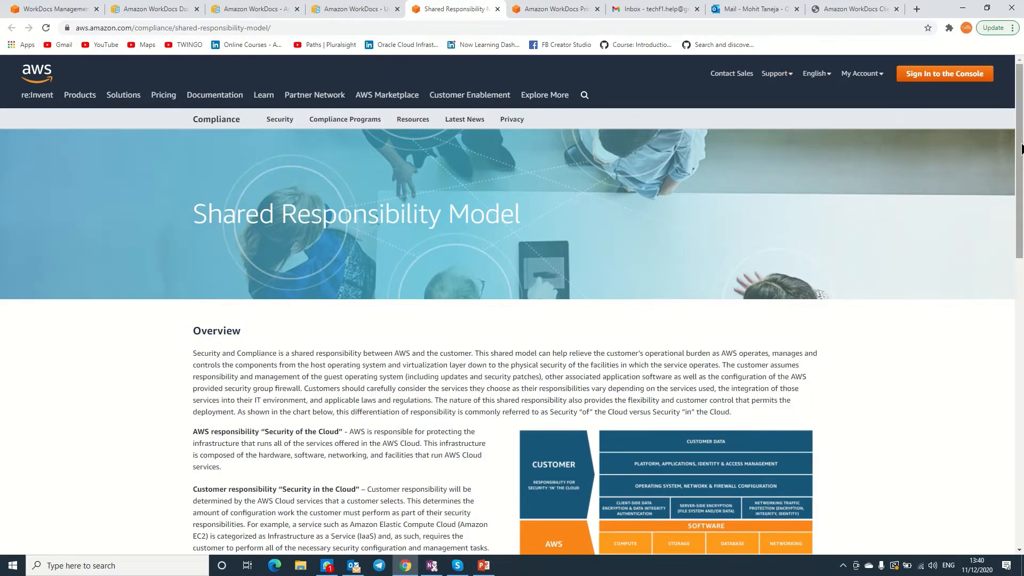
pyautogui.scroll(-2, 891, 119)
pyautogui.scroll(-1, 507, 324)
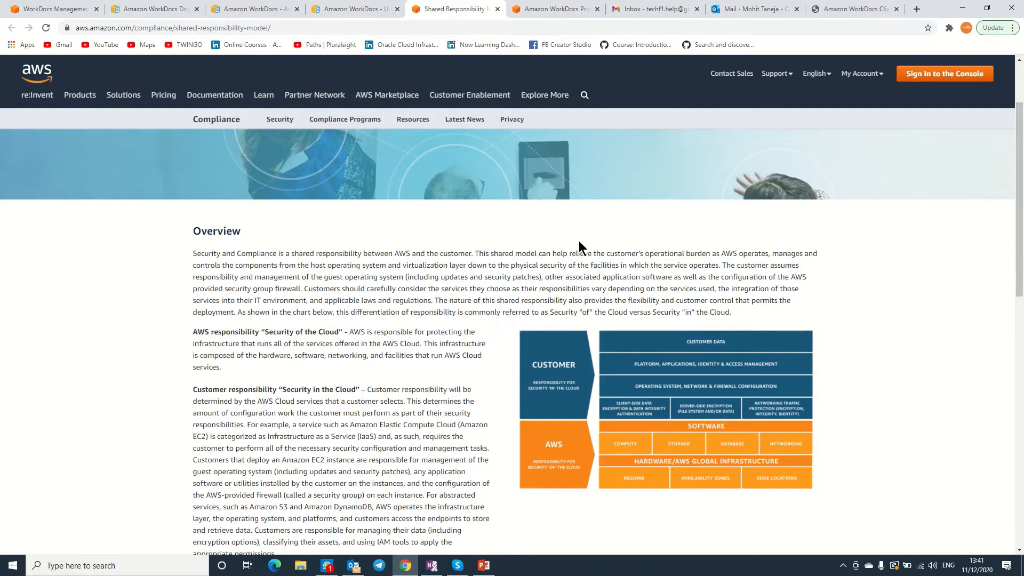
pyautogui.moveTo(294, 332); pyautogui.dragTo(330, 332)
pyautogui.moveTo(279, 387); pyautogui.dragTo(363, 387)
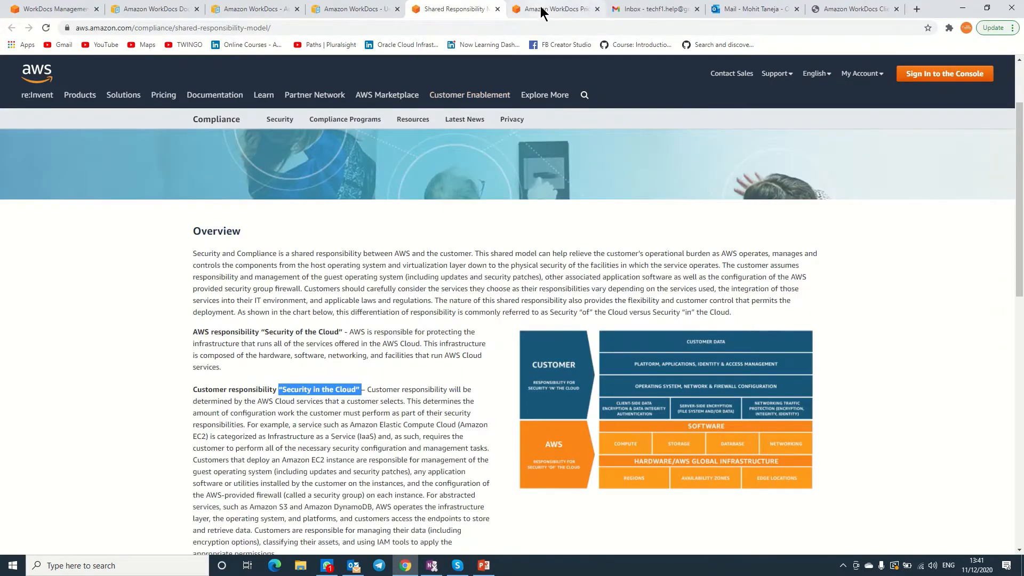
pyautogui.click(541, 10)
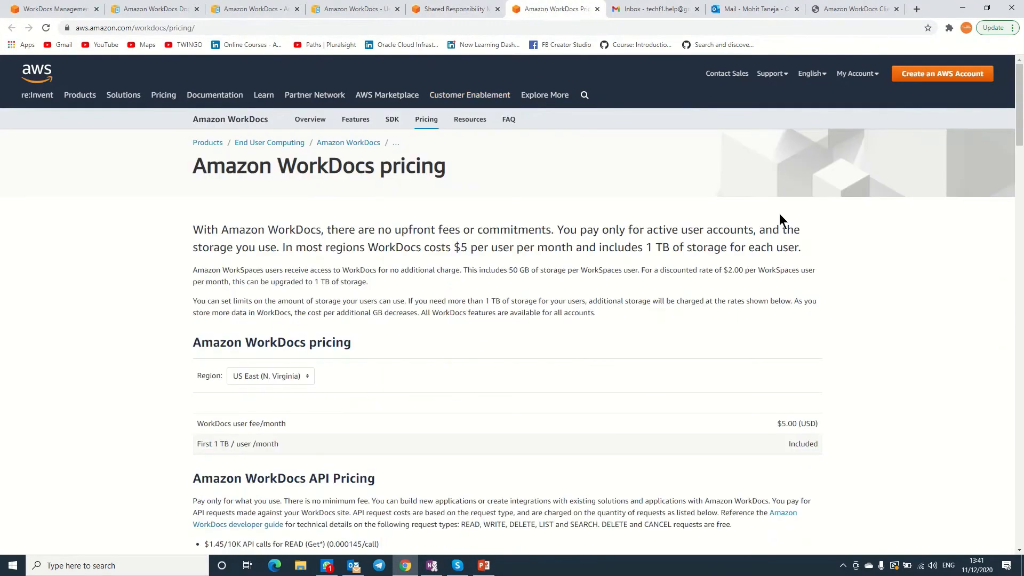
# Compare Singapore pricing, then leave the region on Europe (Ireland) at $5.00 per user monthly.
pyautogui.click(303, 383)
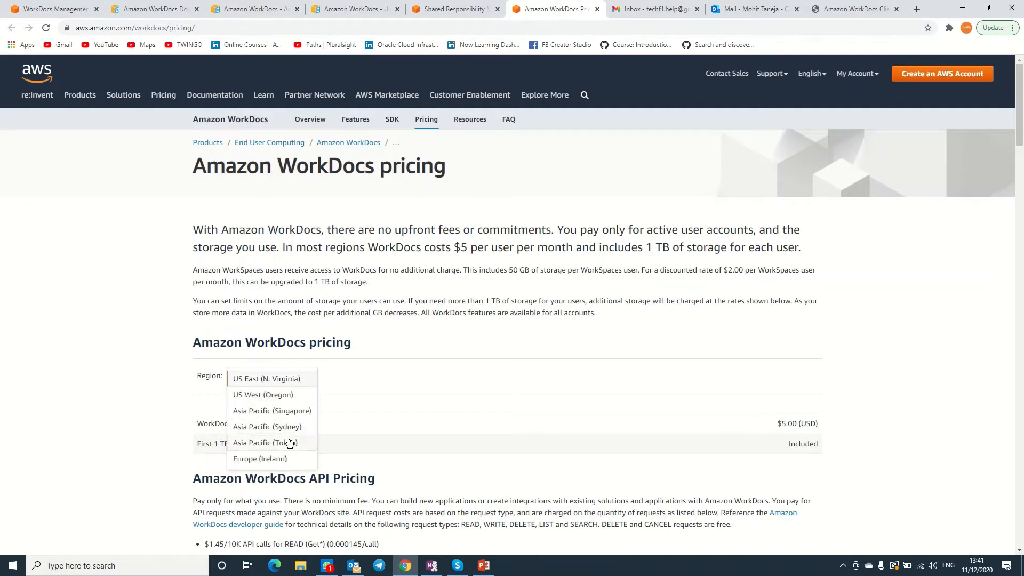
pyautogui.click(276, 460)
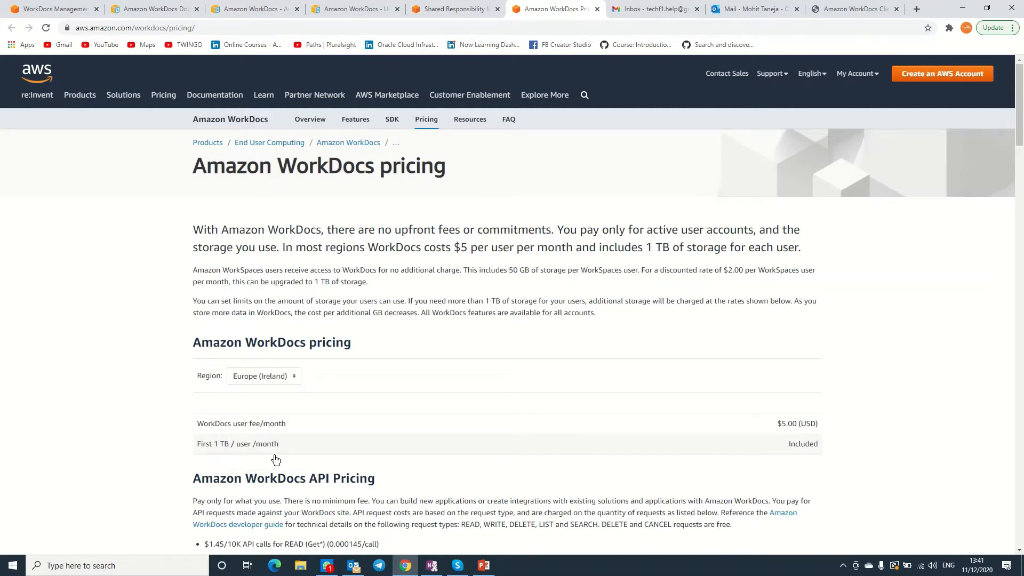
pyautogui.click(280, 379)
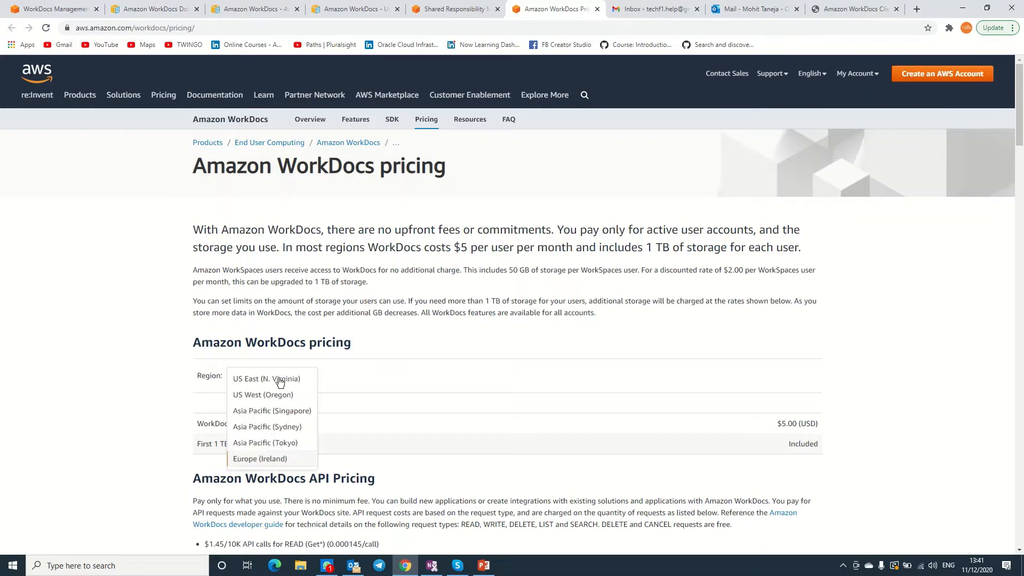
pyautogui.click(281, 410)
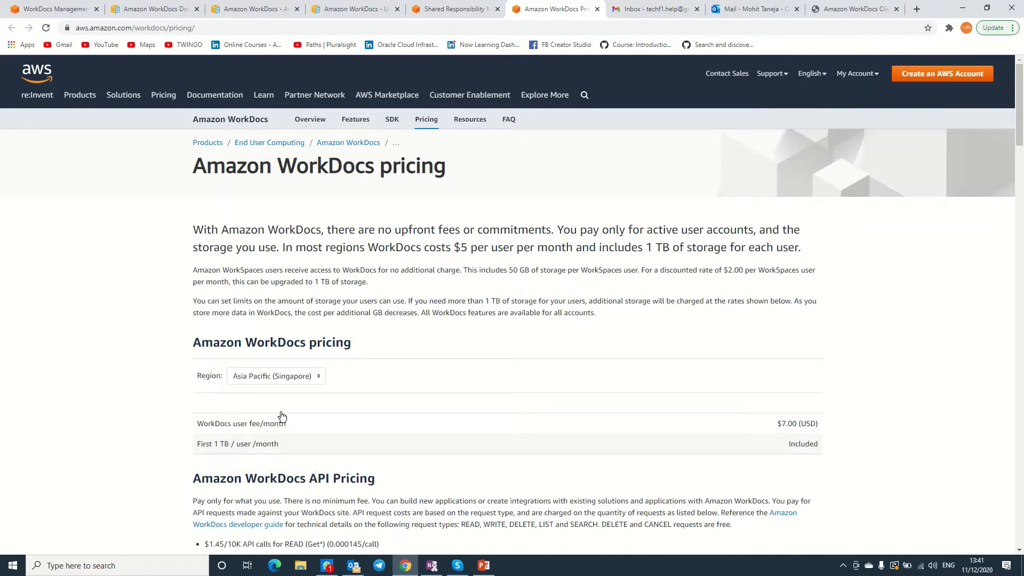
pyautogui.click(285, 376)
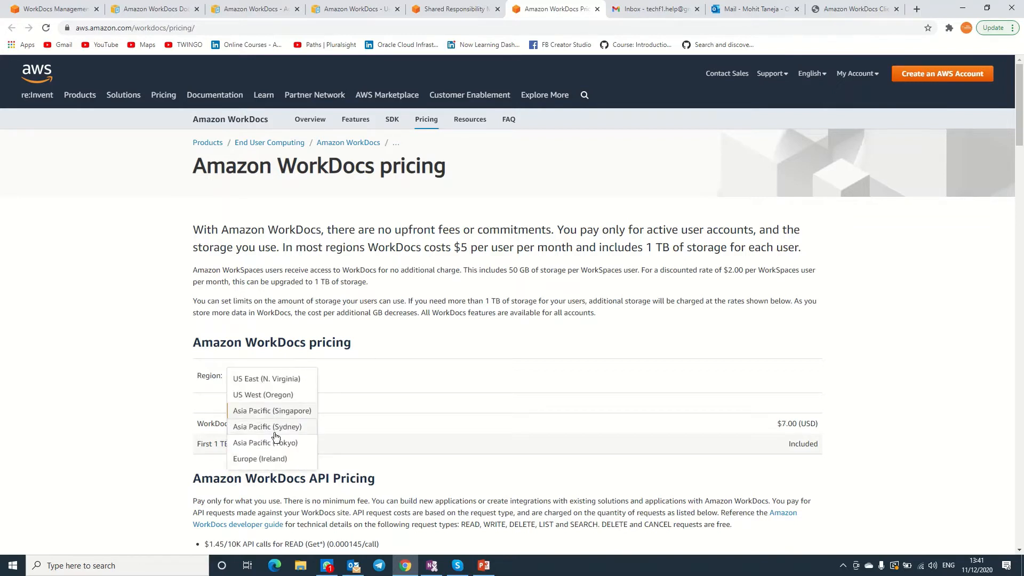
pyautogui.click(273, 459)
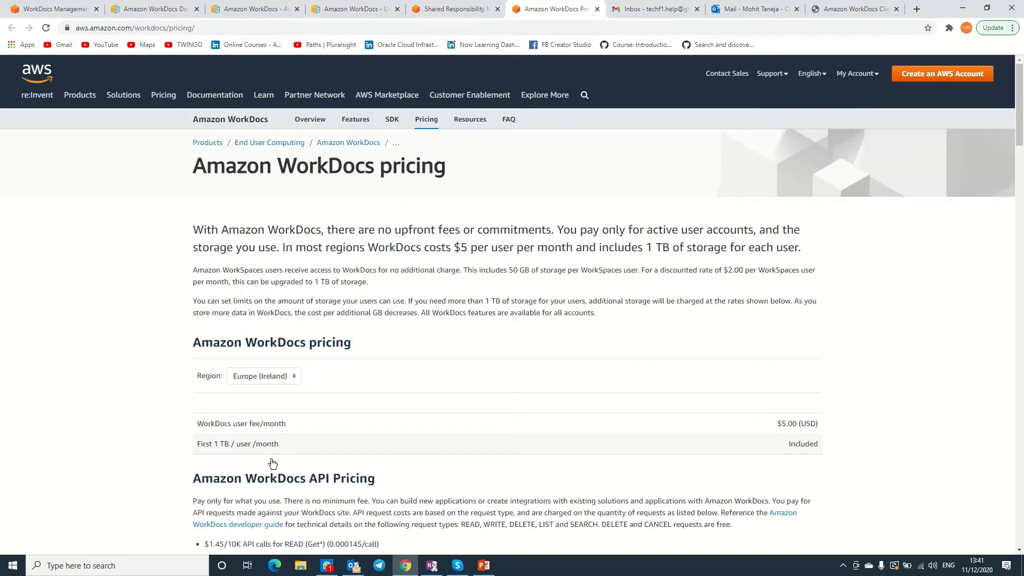
# Back in the WorkDocs console, start a new site and choose the Quick Start setup.
pyautogui.click(60, 9)
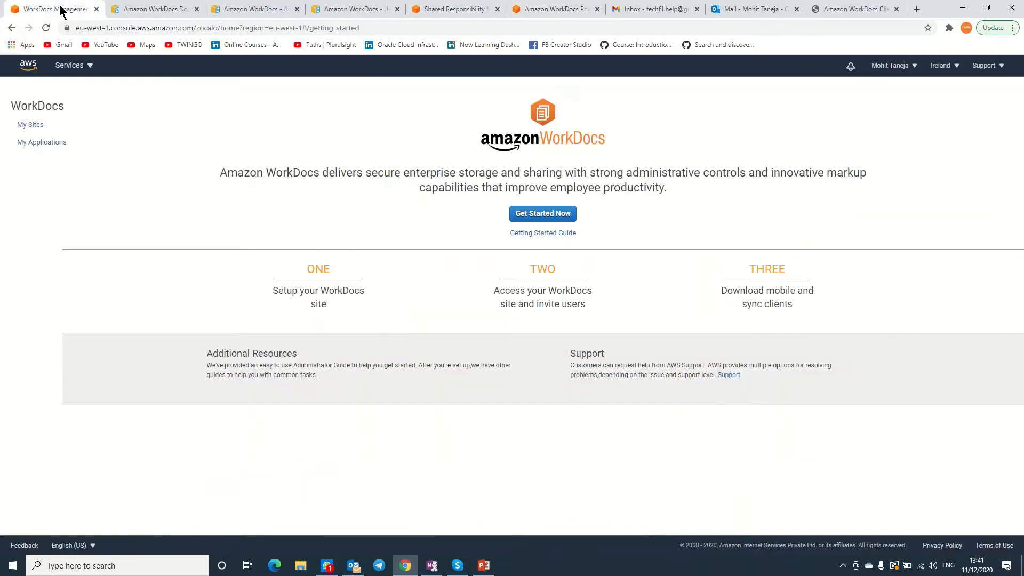
pyautogui.click(542, 213)
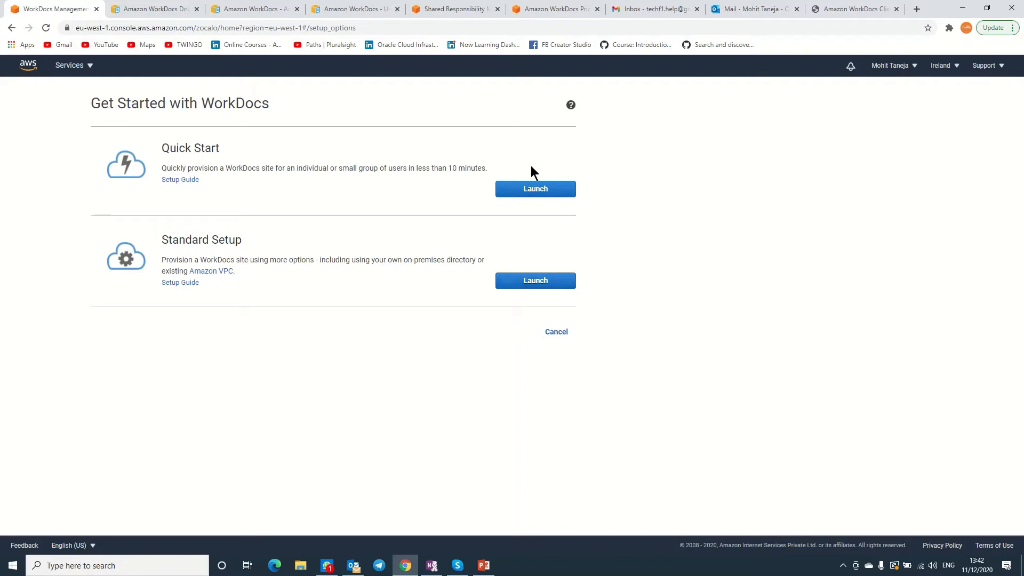
pyautogui.click(531, 189)
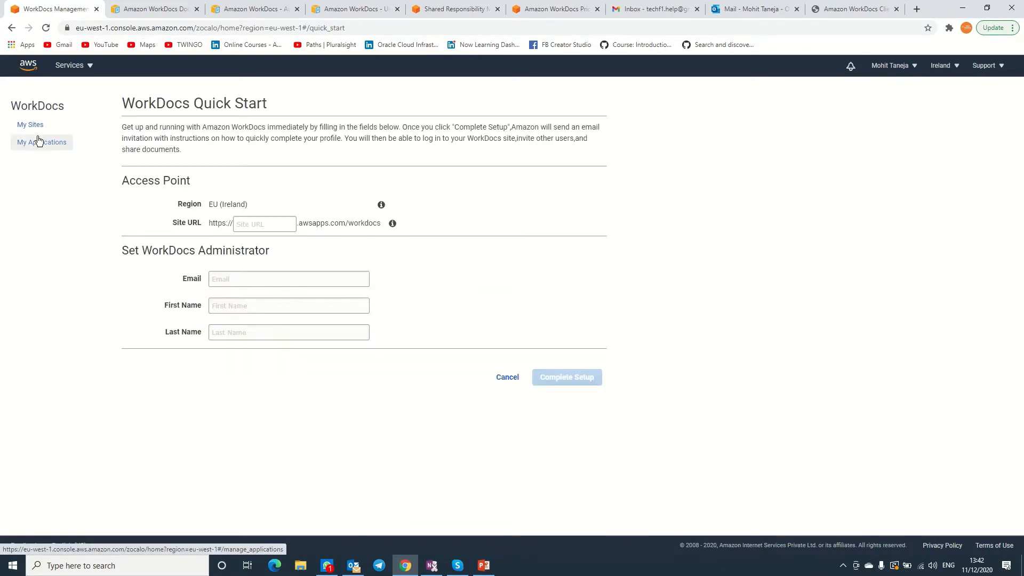
# Enter 'techsupportenglish' as the site URL after 'techsupport' turns out to be taken.
pyautogui.click(242, 224)
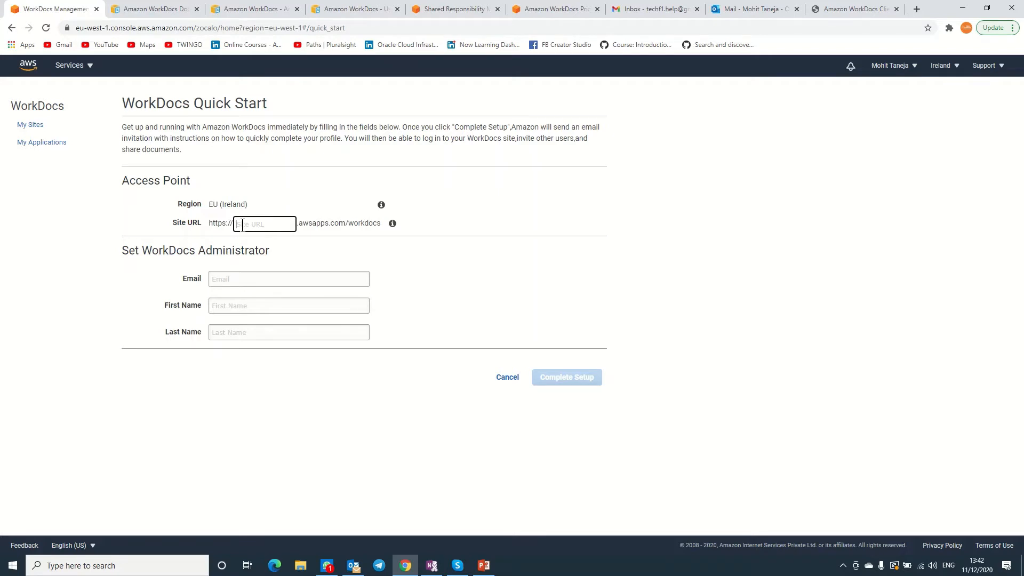
pyautogui.write('techsupport')
pyautogui.click(552, 212)
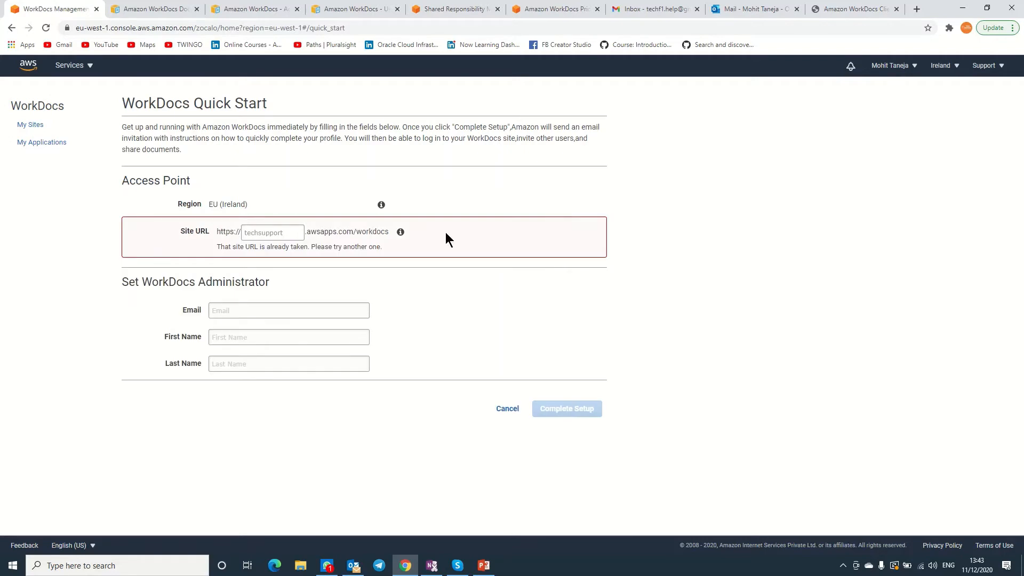
pyautogui.click(297, 230)
pyautogui.write('english')
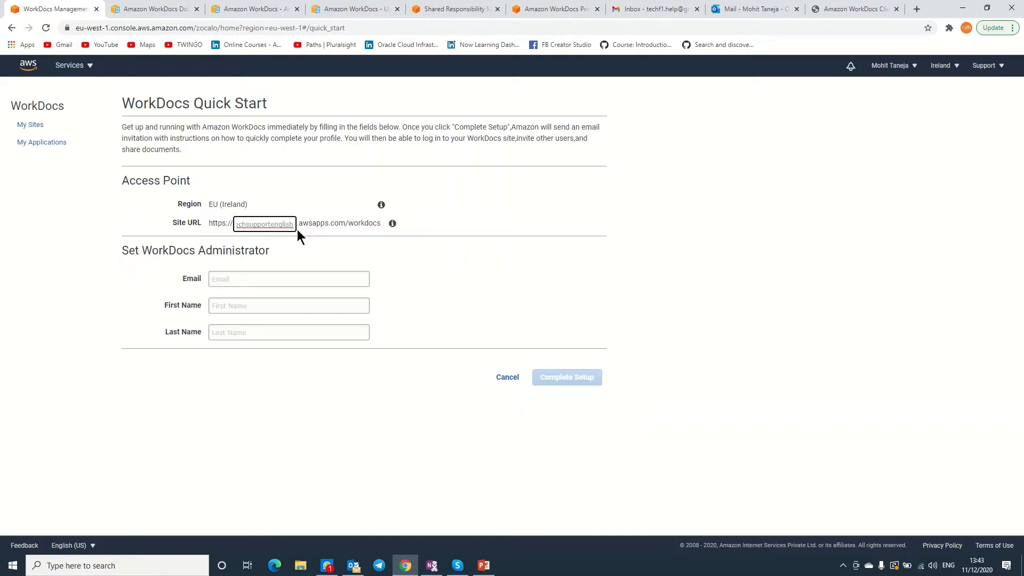
pyautogui.click(431, 260)
pyautogui.moveTo(280, 224); pyautogui.dragTo(319, 224)
pyautogui.click(472, 236)
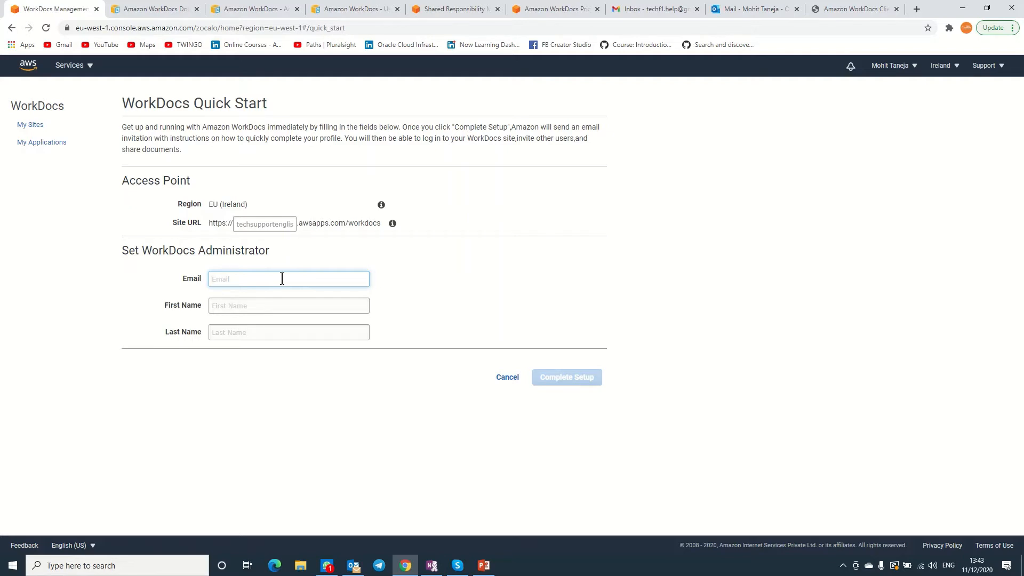
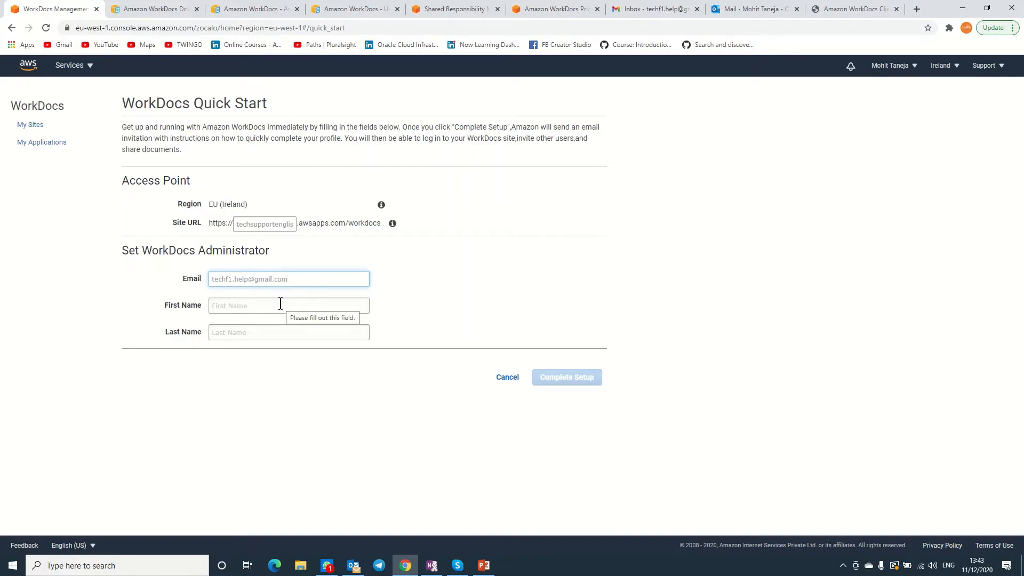
# Fill in the administrator's e-mail, first name and last name, and complete the site setup.
pyautogui.click(281, 304)
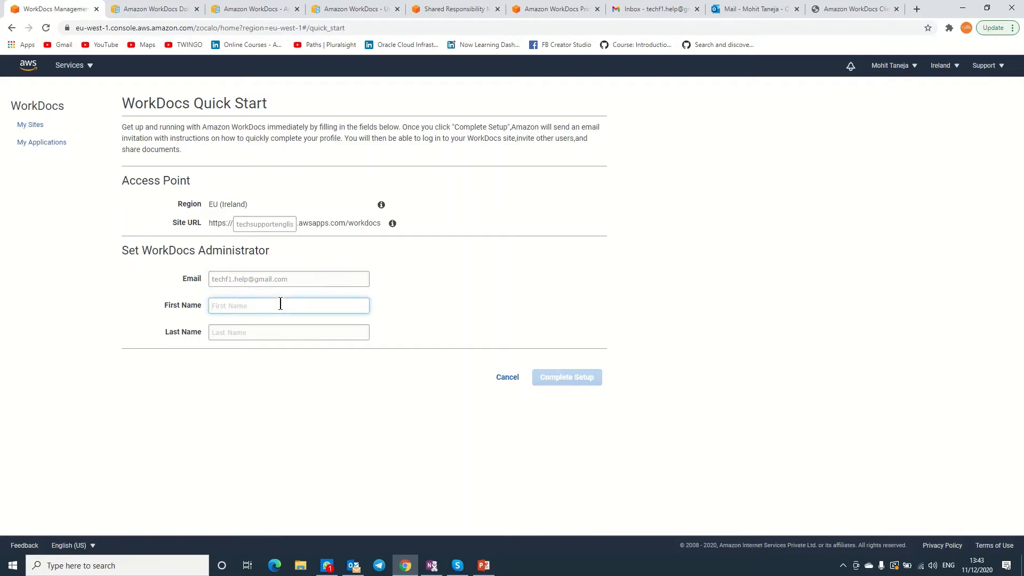
pyautogui.press('Tab')
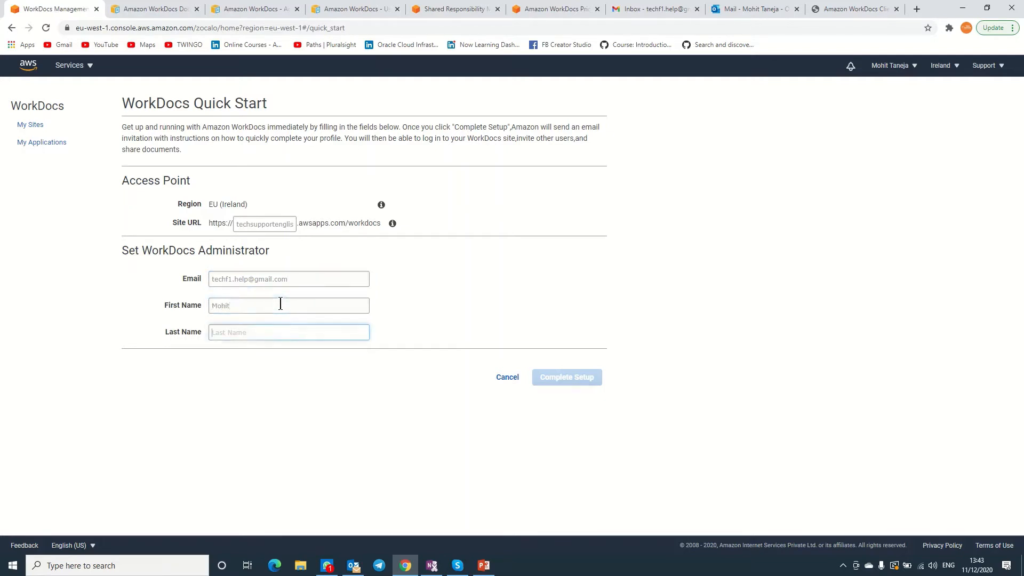
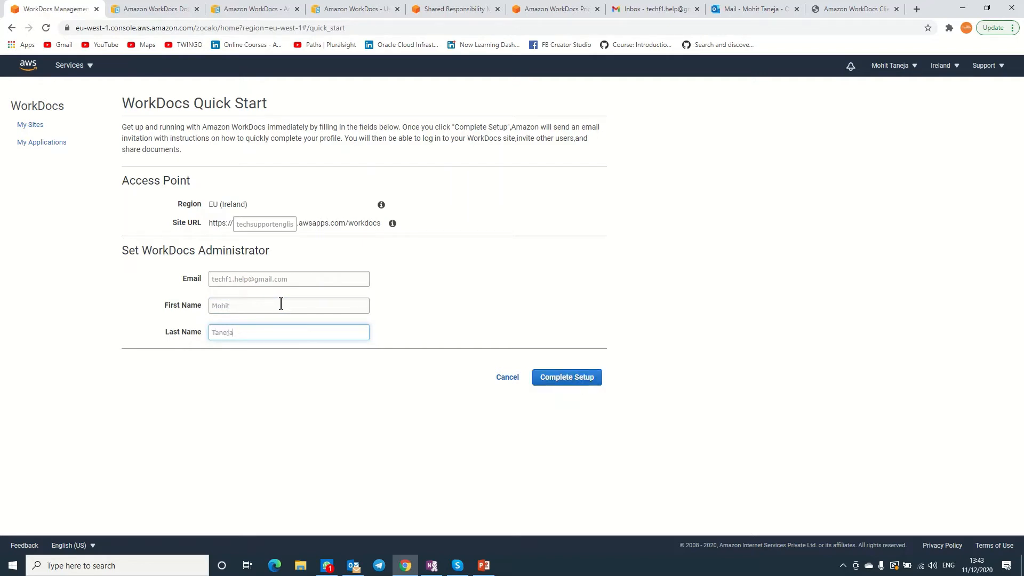
pyautogui.click(588, 378)
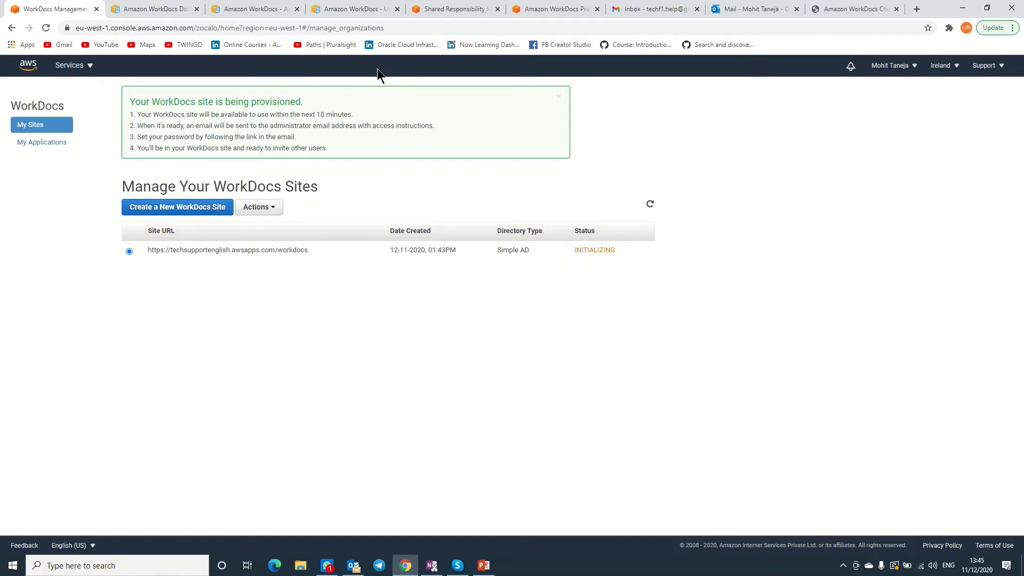
# Open the now ACTIVE techsupportenglish site from its URL link in the sites table.
pyautogui.click(438, 27)
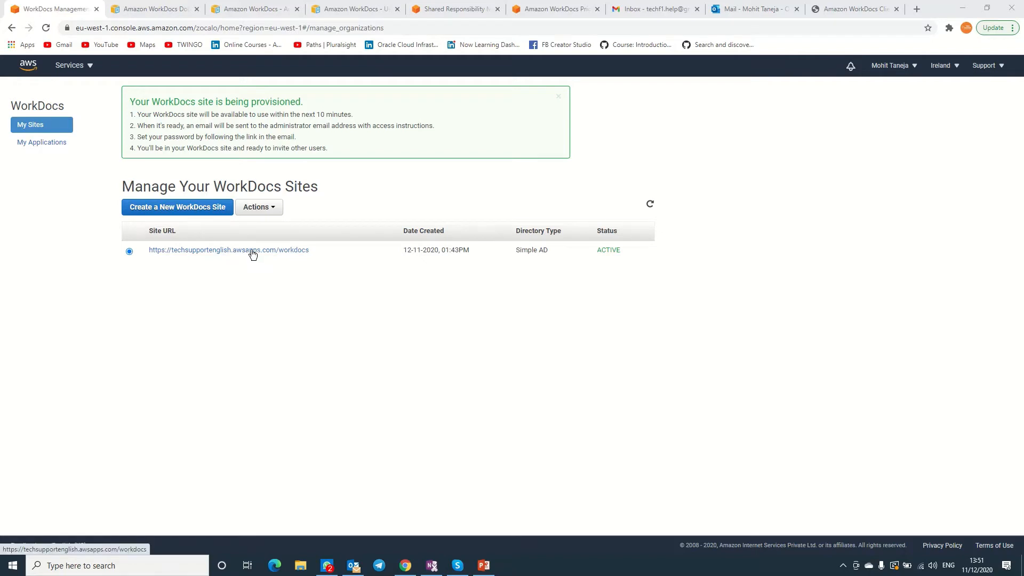
pyautogui.click(253, 250)
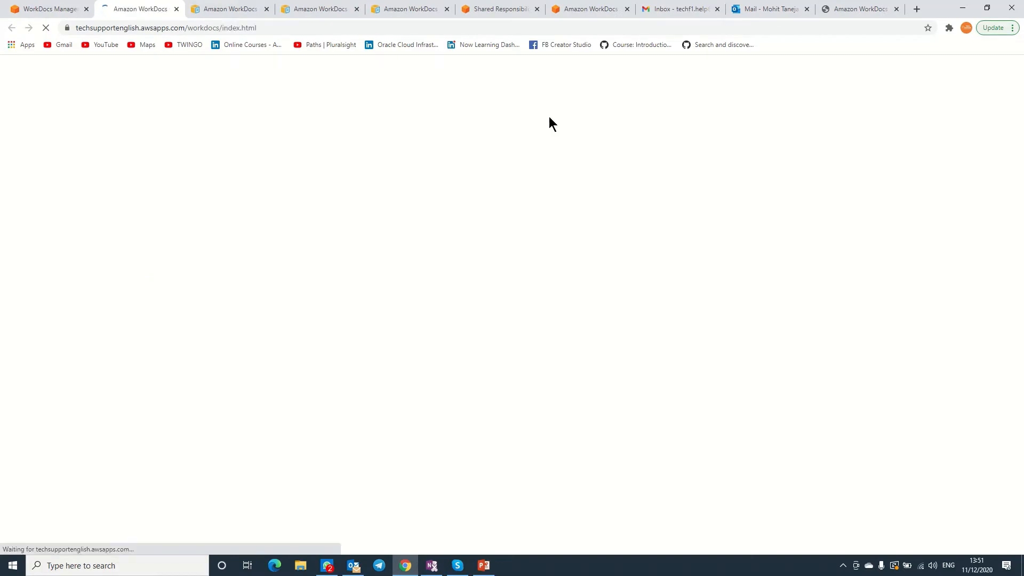
# In Gmail's Promotions tab, open the 'Welcome to Amazon WorkDocs' email and follow Get Started.
pyautogui.click(692, 10)
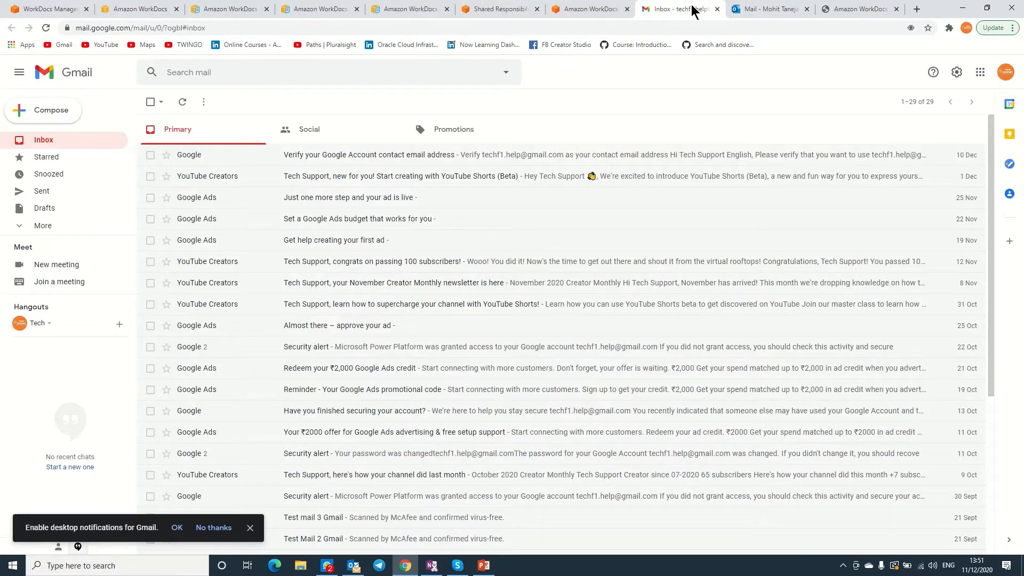
pyautogui.click(179, 101)
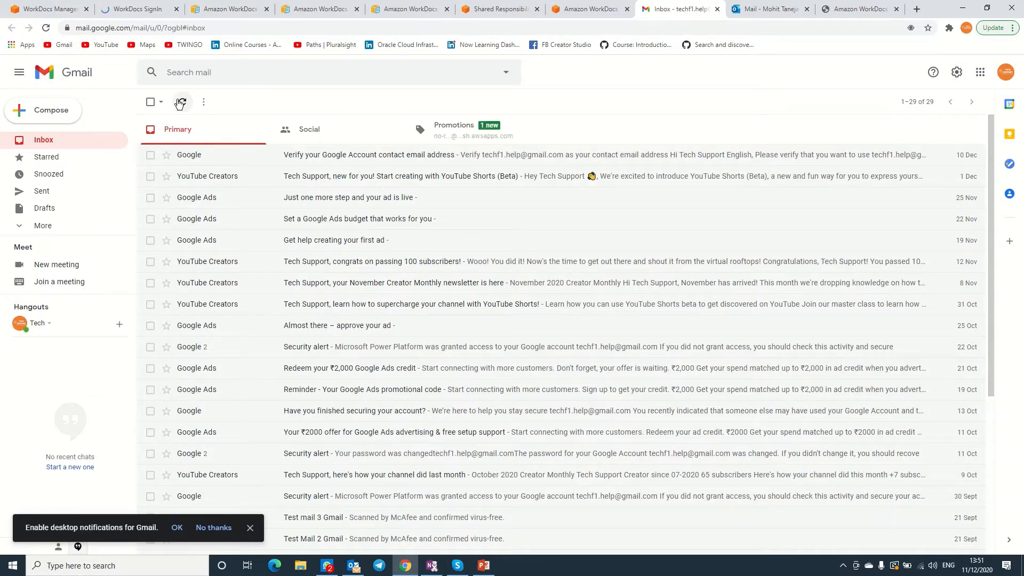
pyautogui.click(463, 136)
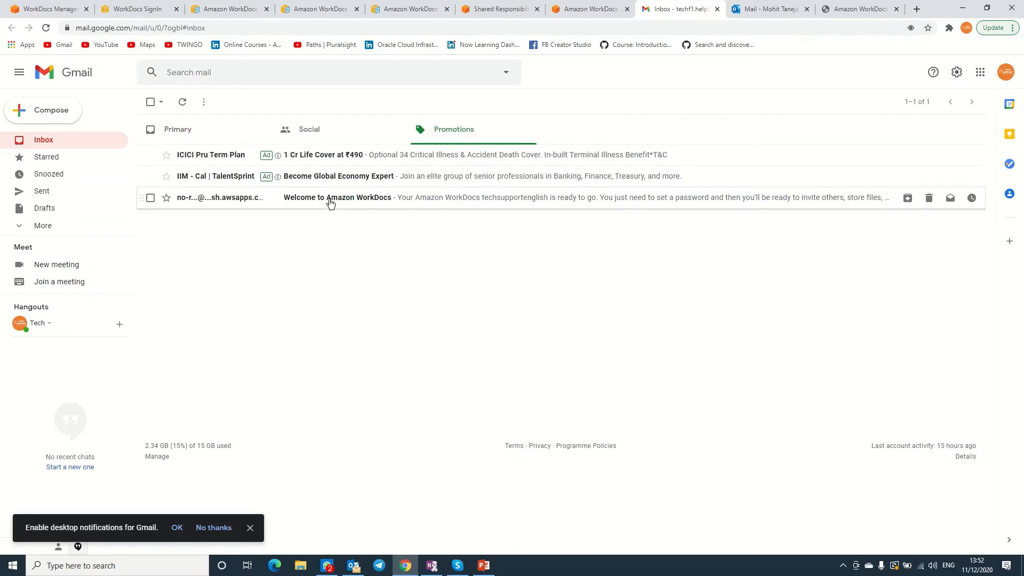
pyautogui.click(330, 198)
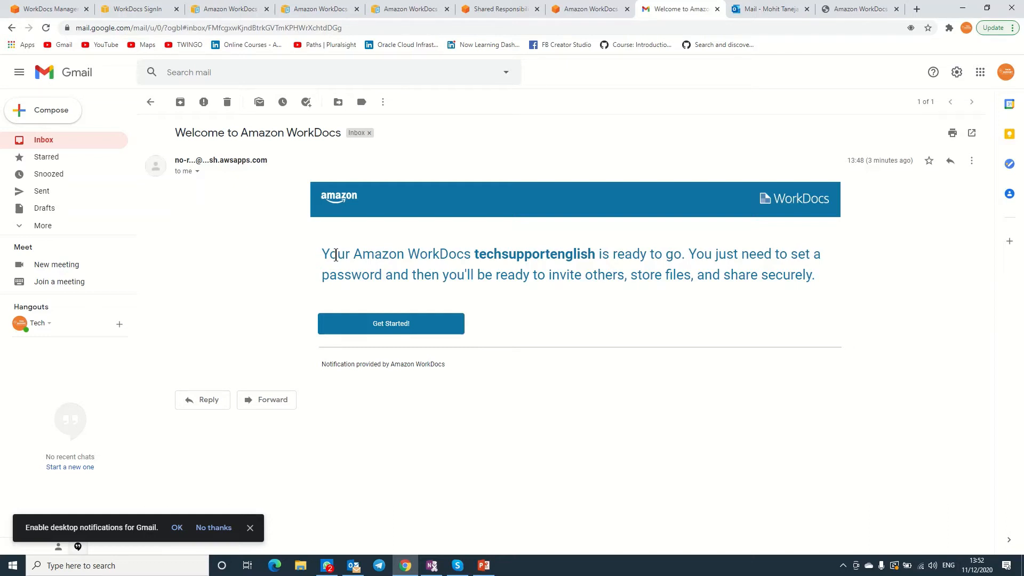
pyautogui.click(398, 327)
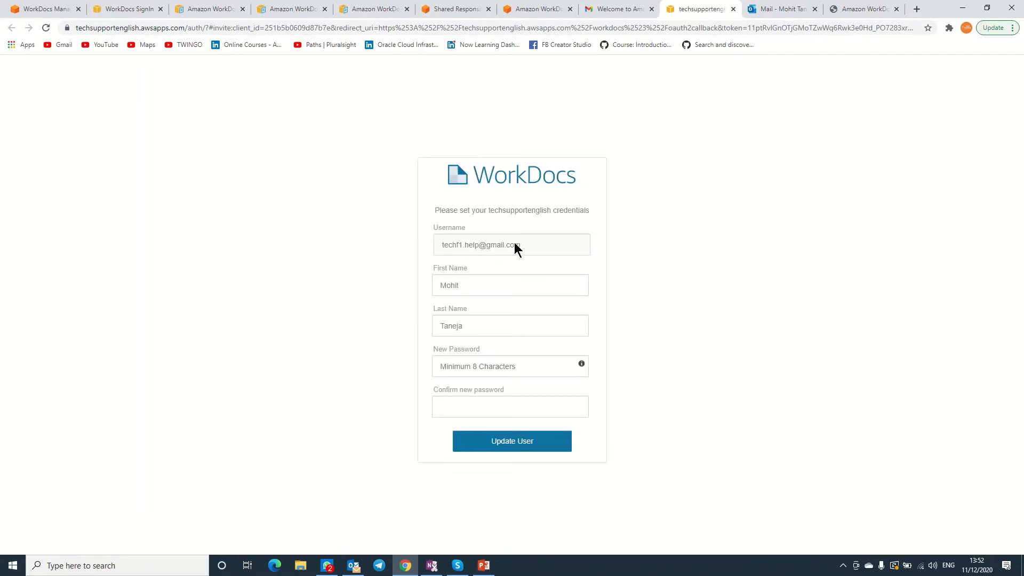
# Set and confirm a new account password, then submit it with Update User.
pyautogui.click(468, 370)
pyautogui.write('•••••')
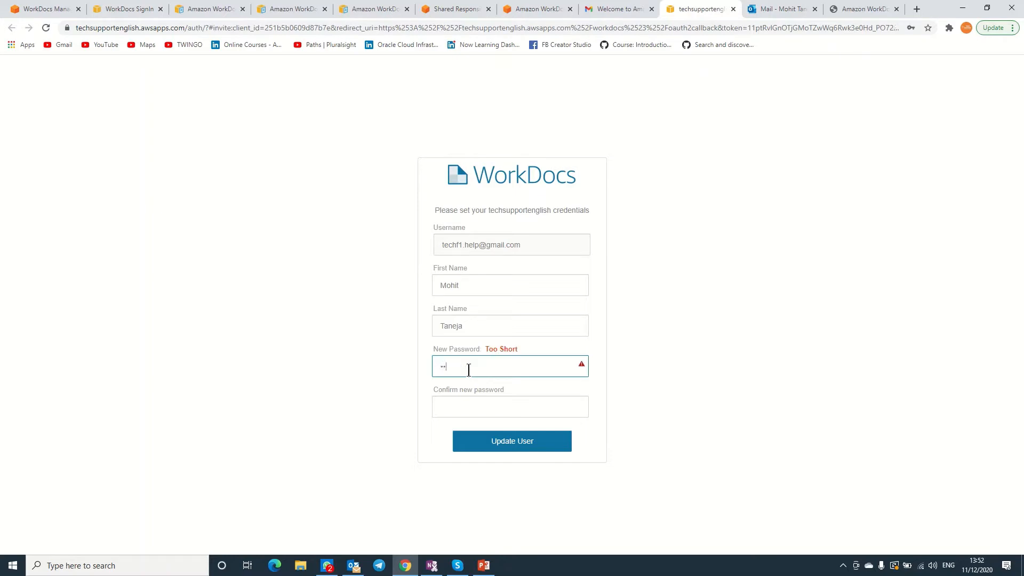
pyautogui.write('•••••')
pyautogui.click(479, 404)
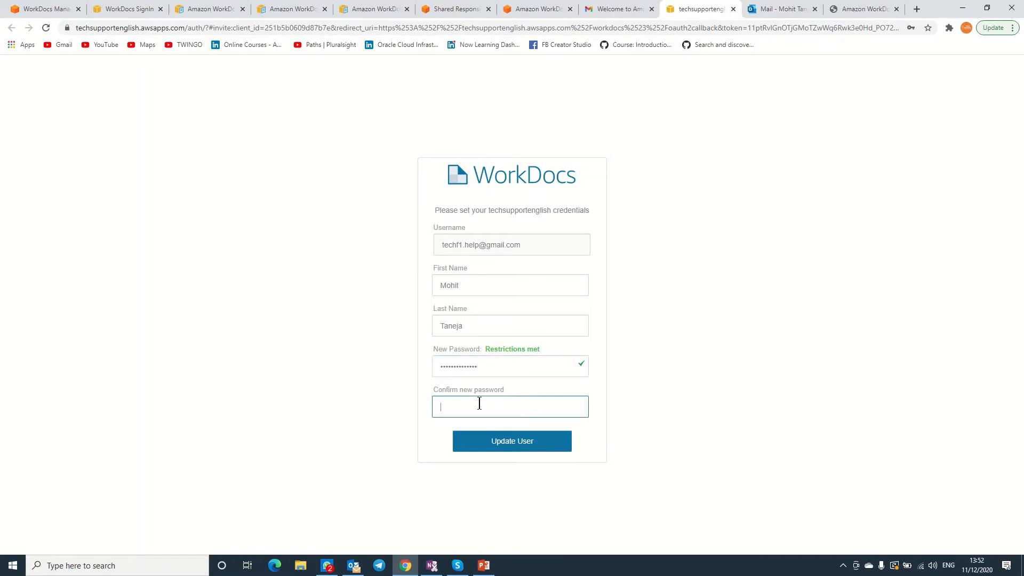
pyautogui.write('••••••••••••••')
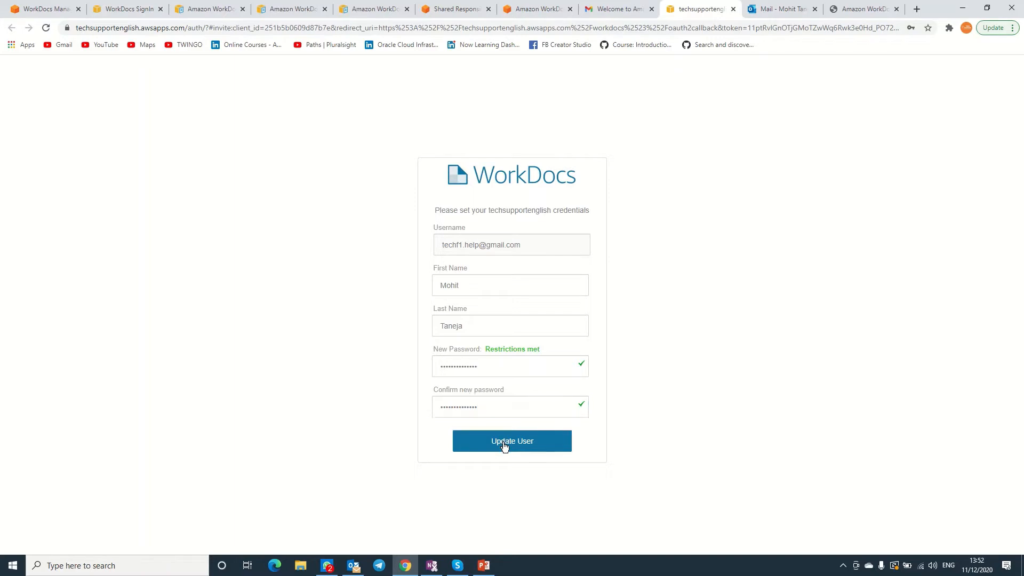
pyautogui.click(505, 442)
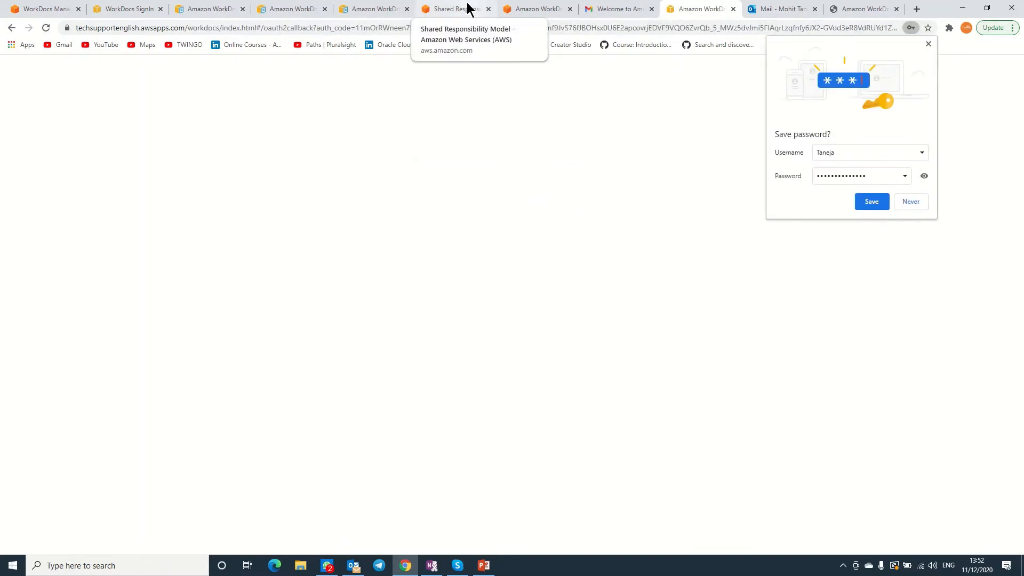
# Finish signing in and dismiss the What's new dialog to reach the empty MyDocs page.
pyautogui.moveTo(473, 7)
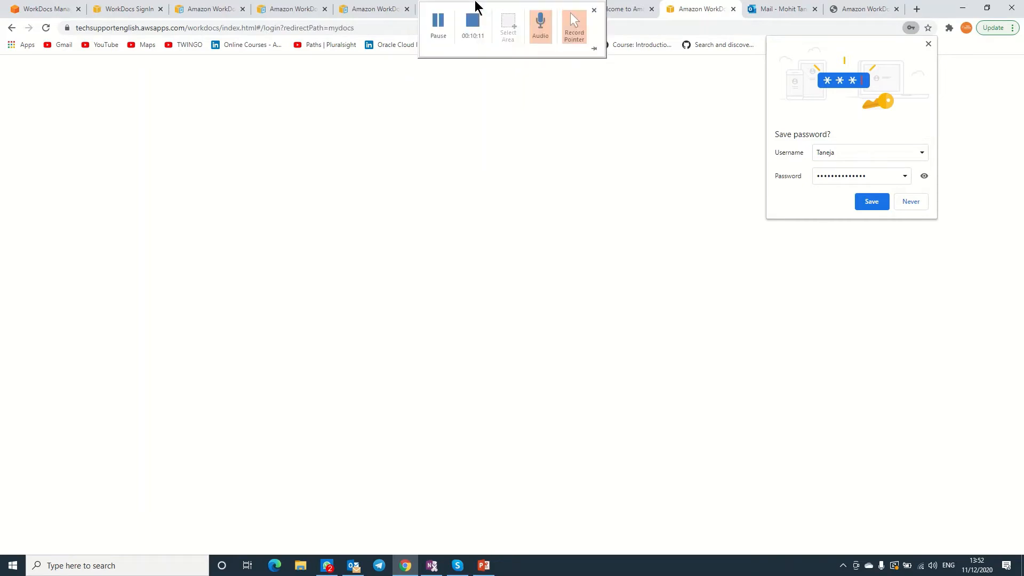
pyautogui.click(443, 24)
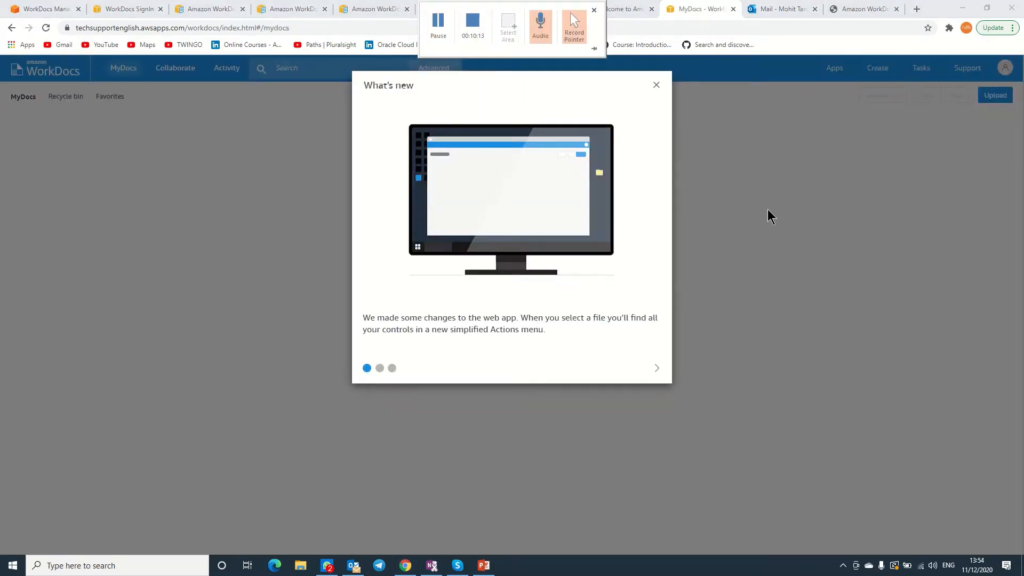
pyautogui.click(767, 209)
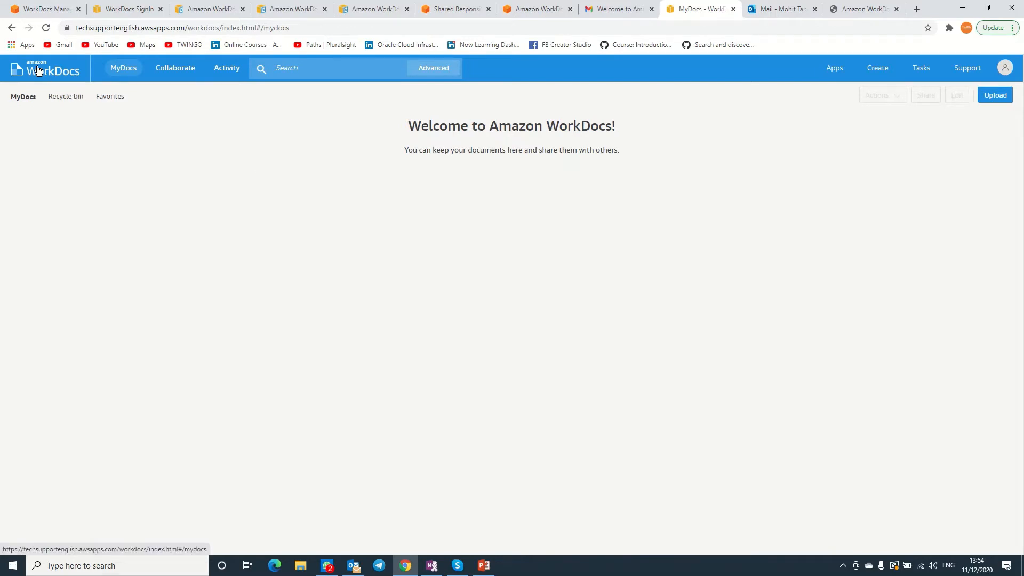
pyautogui.click(126, 74)
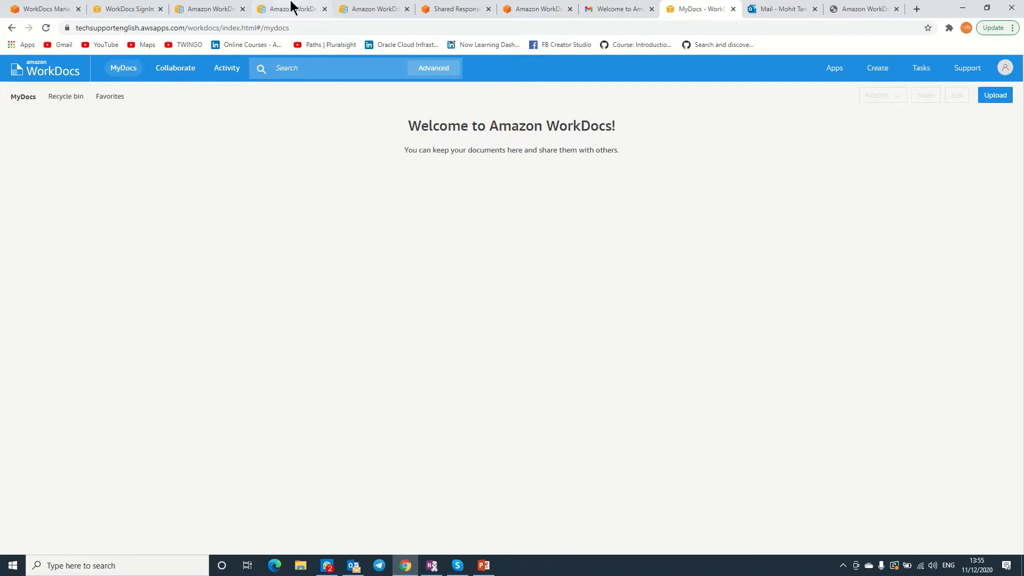
pyautogui.click(33, 7)
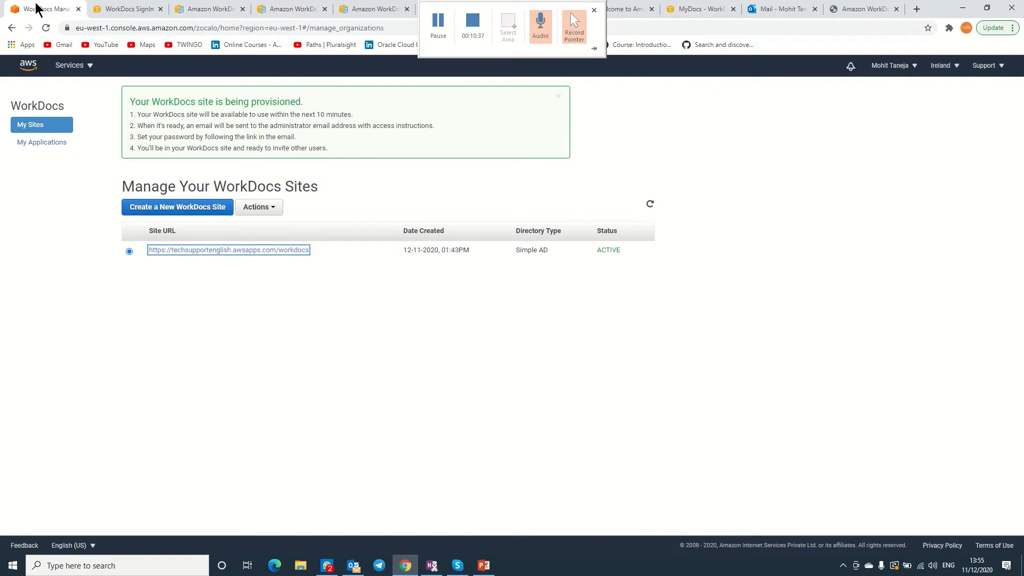
pyautogui.click(274, 208)
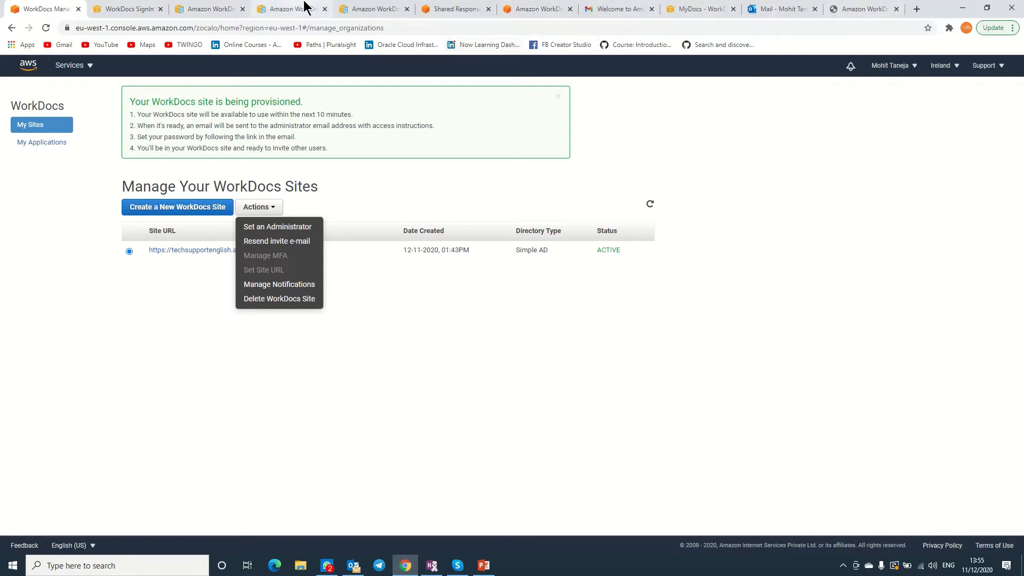
pyautogui.click(128, 10)
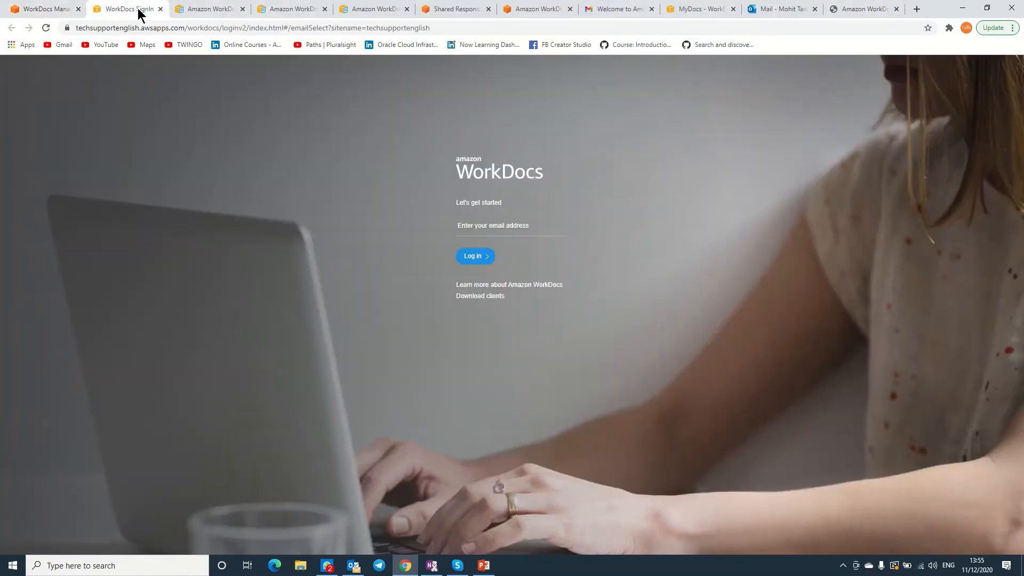
pyautogui.click(535, 9)
pyautogui.click(624, 9)
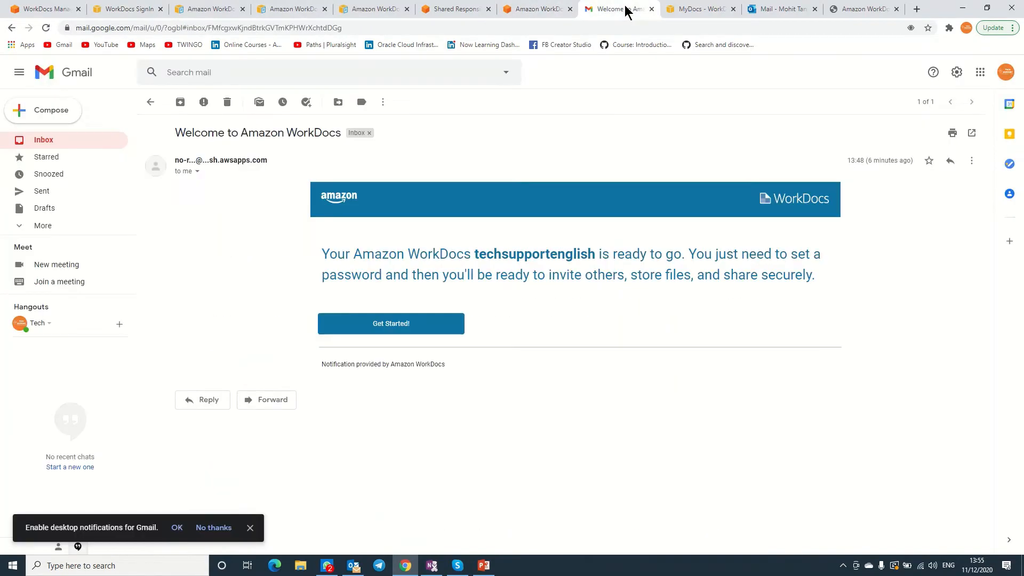
pyautogui.click(684, 10)
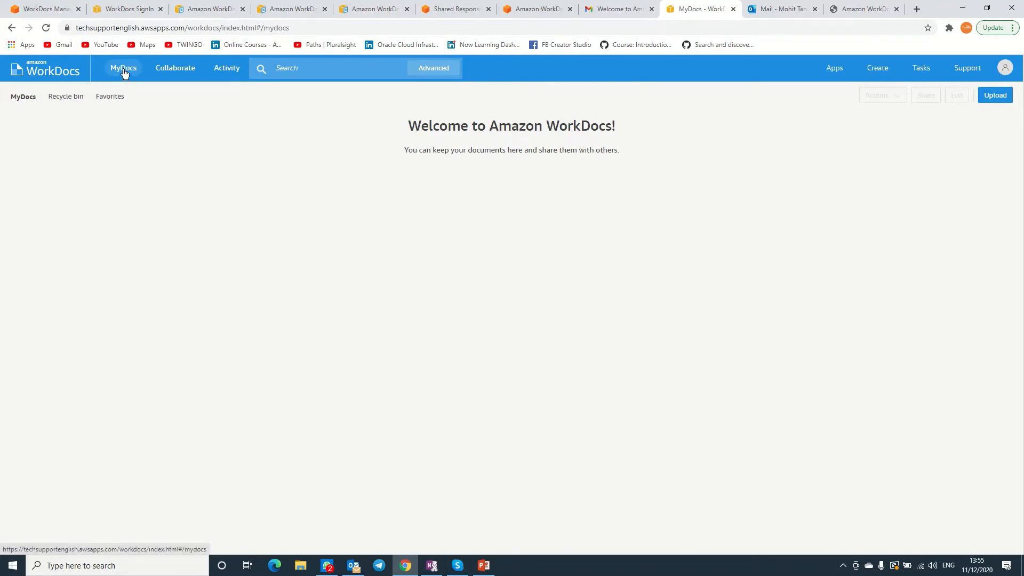
# Upload the image TSE DB.jpg from C:\AWS WD into MyDocs.
pyautogui.click(995, 97)
pyautogui.click(974, 113)
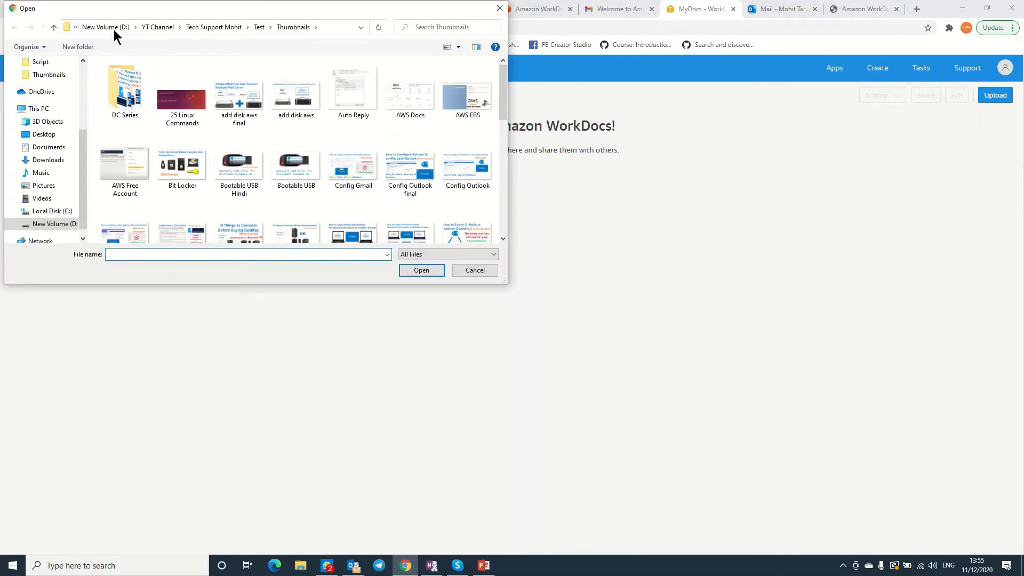
pyautogui.click(112, 28)
pyautogui.click(86, 27)
pyautogui.doubleClick(270, 199)
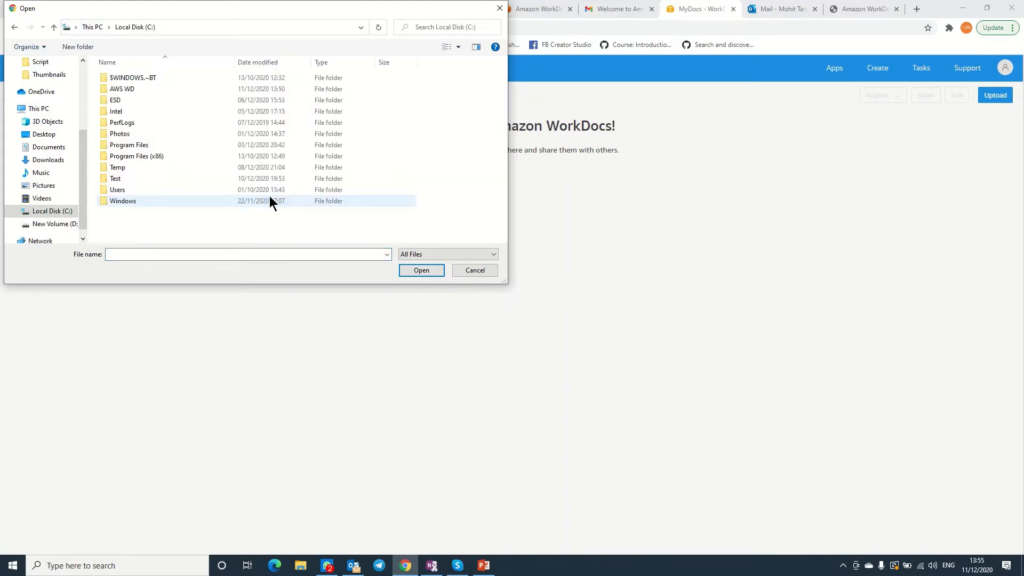
pyautogui.doubleClick(123, 90)
pyautogui.doubleClick(122, 92)
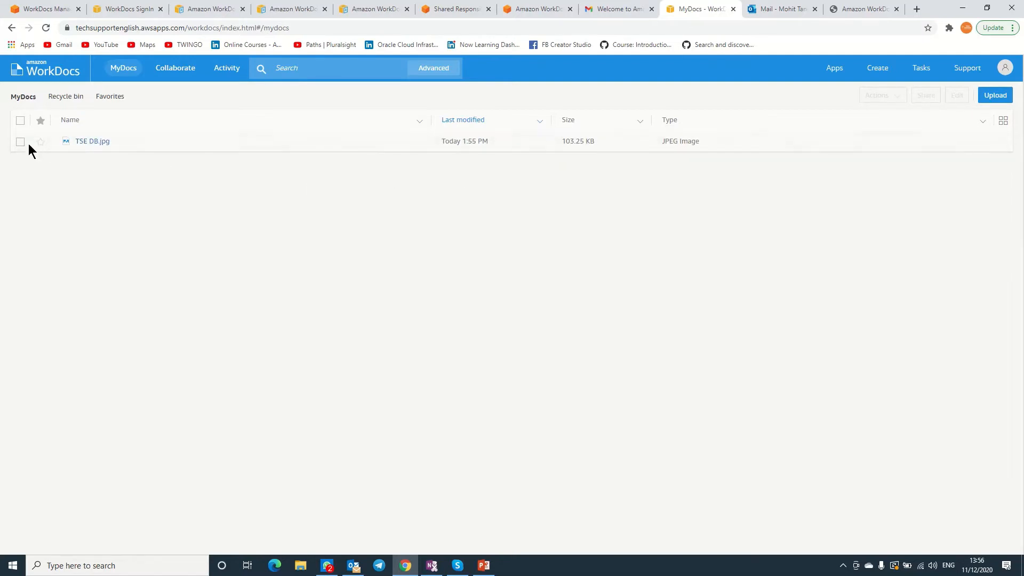
# Dismiss the What's new introduction and create a folder named abc in MyDocs.
pyautogui.click(223, 73)
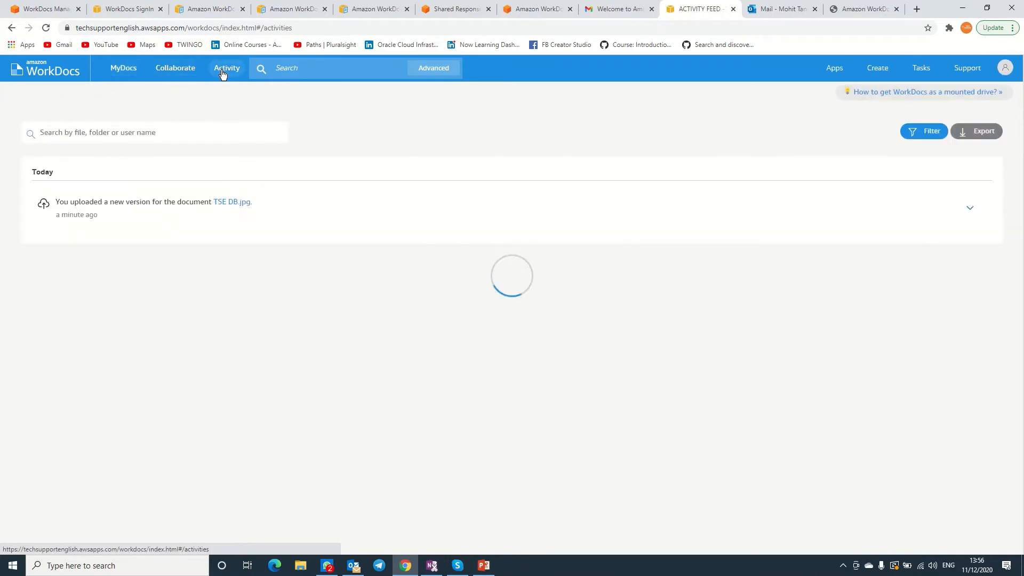
pyautogui.click(123, 70)
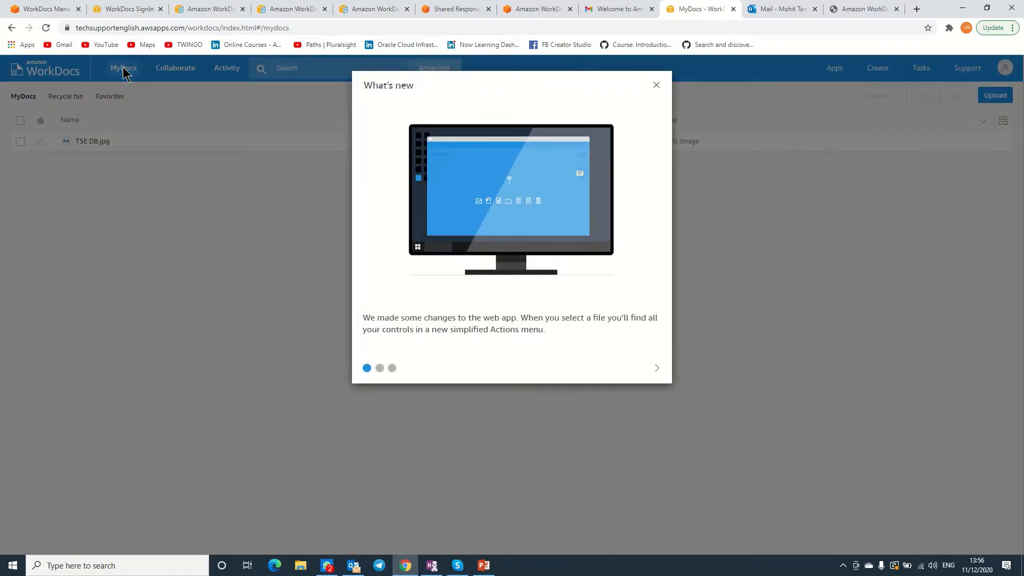
pyautogui.click(657, 85)
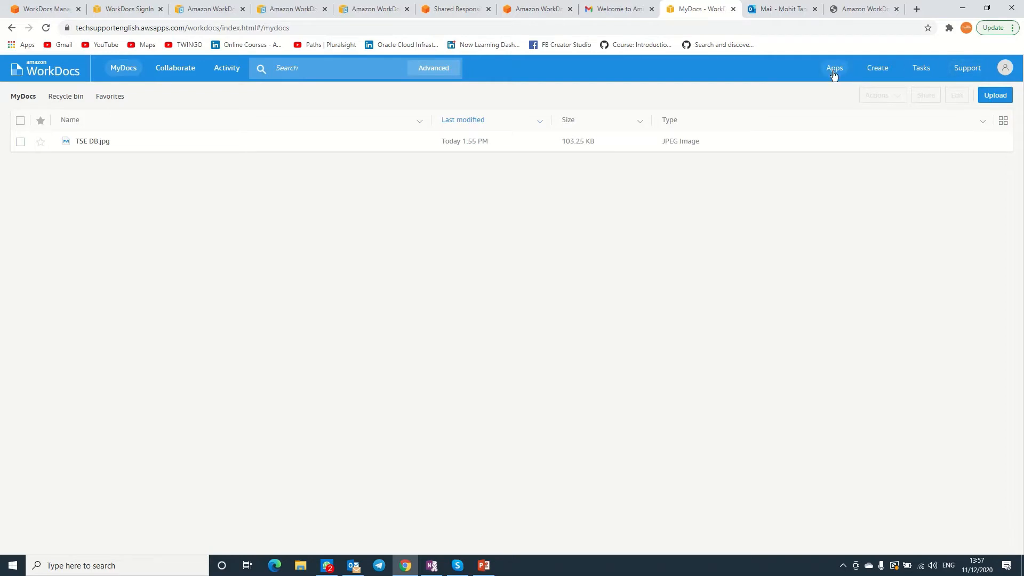
pyautogui.click(880, 72)
pyautogui.click(881, 86)
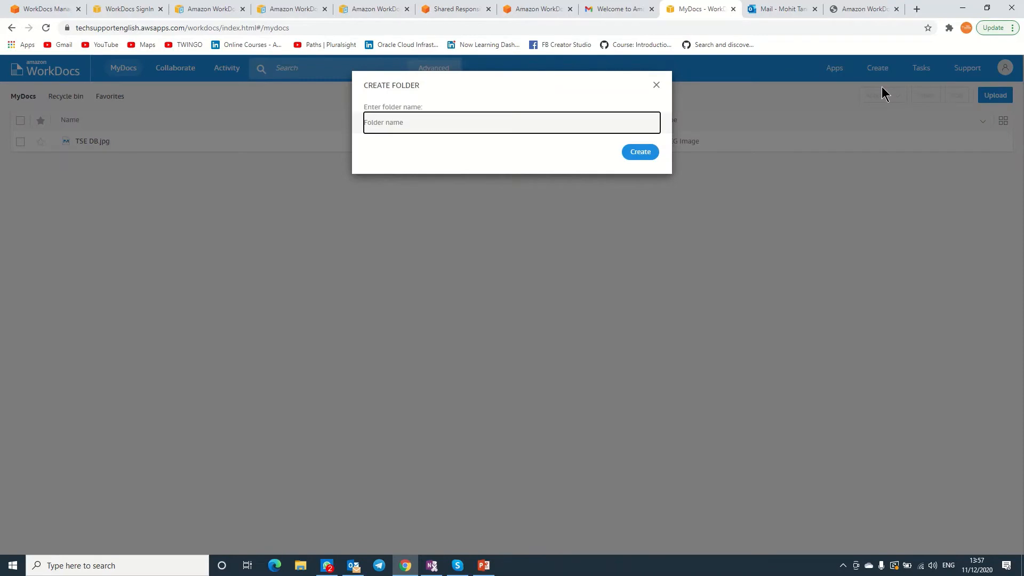
pyautogui.write('abc')
pyautogui.click(634, 154)
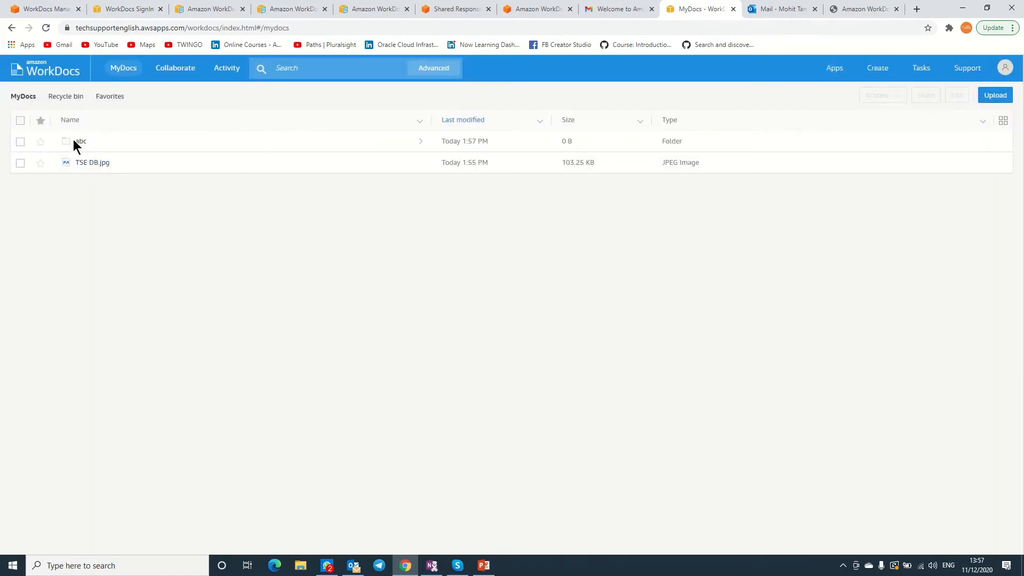
# Select TSE DB.jpg and try dragging it into the abc folder.
pyautogui.click(20, 162)
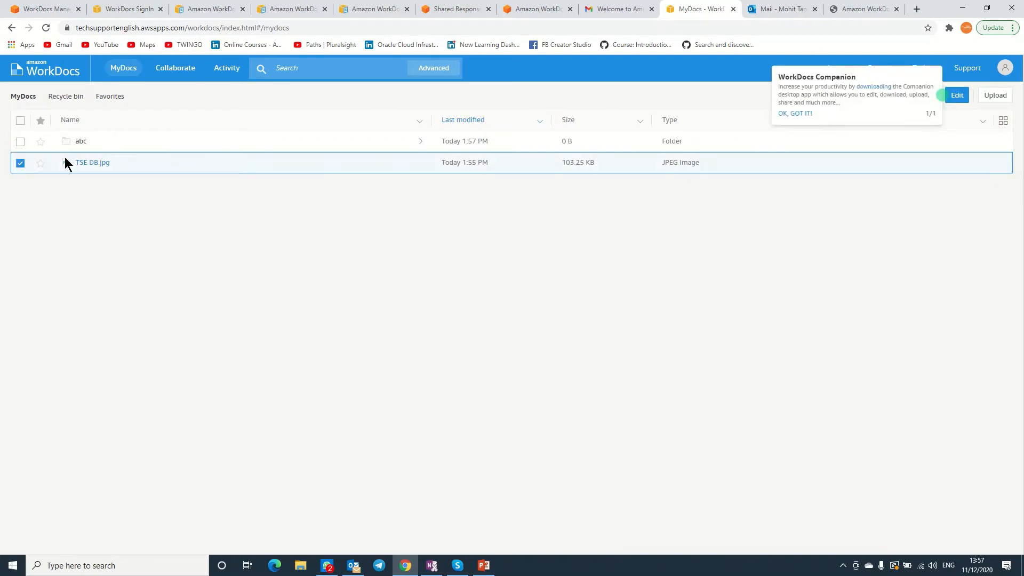
pyautogui.moveTo(66, 161); pyautogui.dragTo(67, 140)
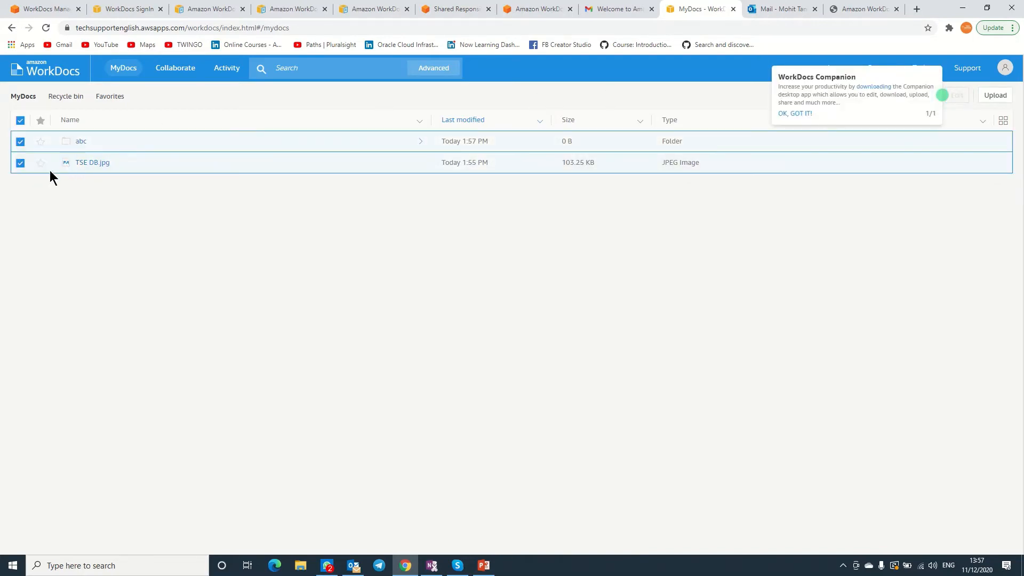
pyautogui.click(20, 141)
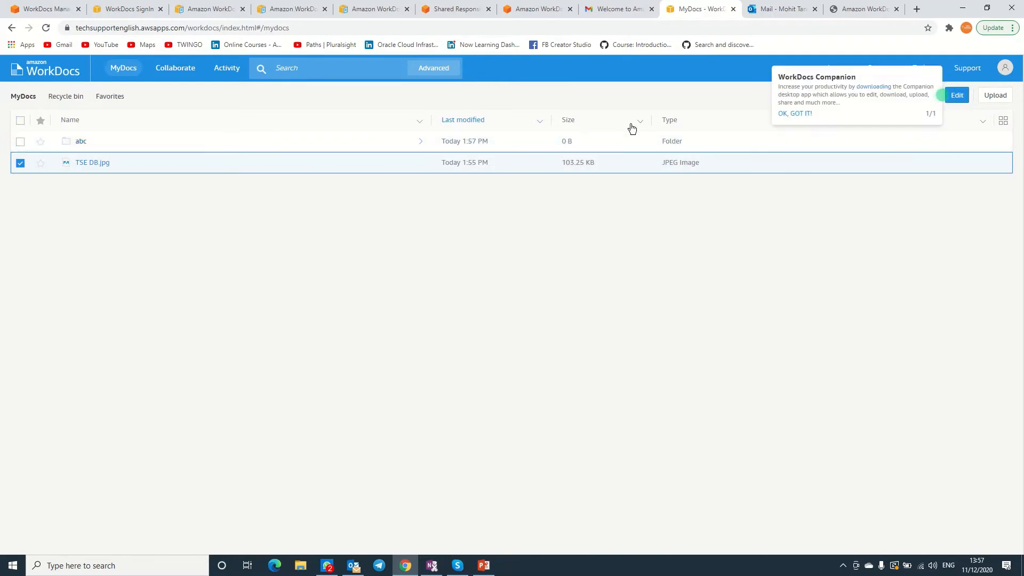
# Dismiss the Companion tip and bring up Rename, Move, Transfer and Delete for TSE DB.jpg.
pyautogui.click(938, 94)
pyautogui.click(799, 113)
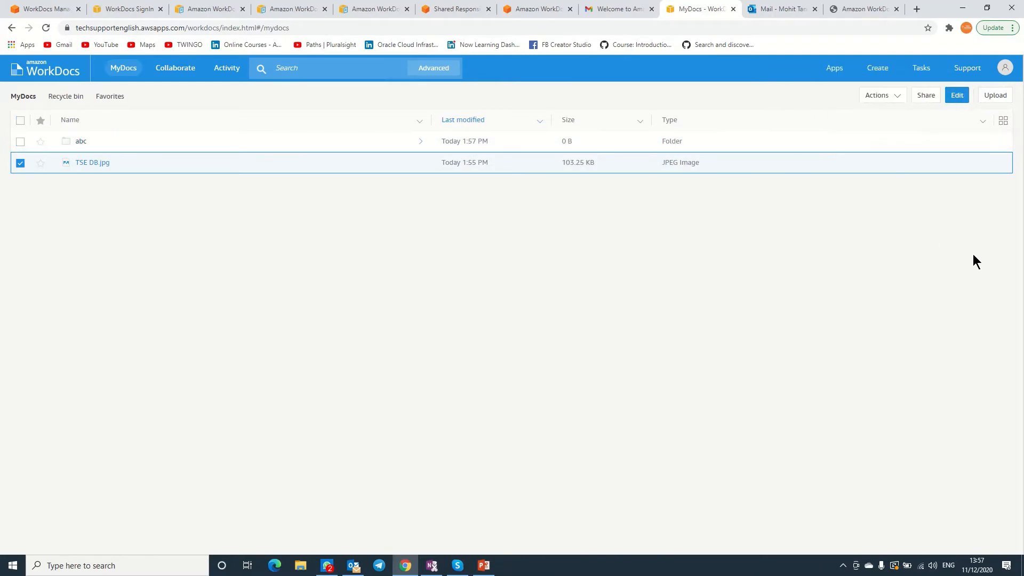
pyautogui.click(890, 100)
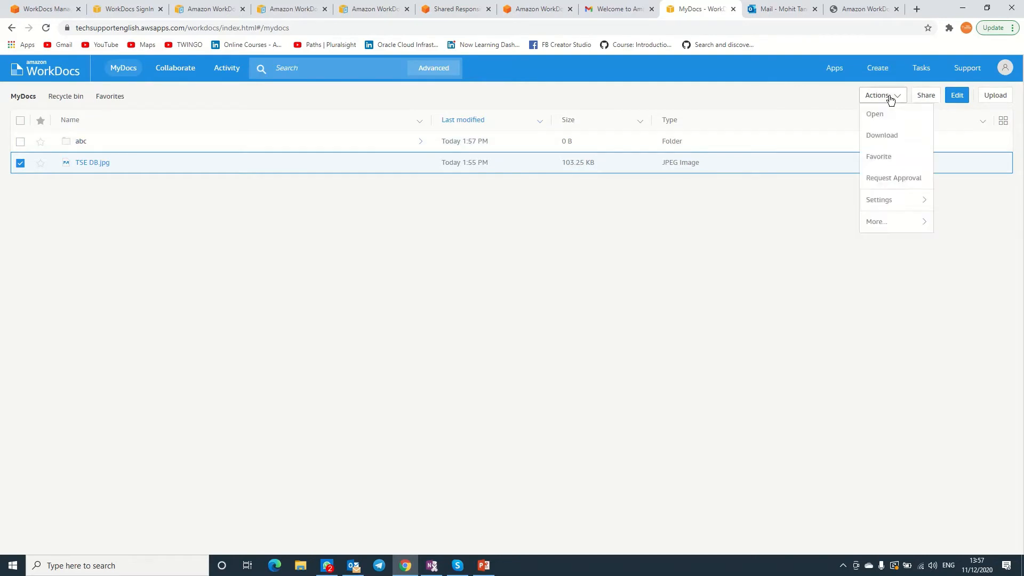
pyautogui.moveTo(891, 200)
pyautogui.moveTo(898, 223)
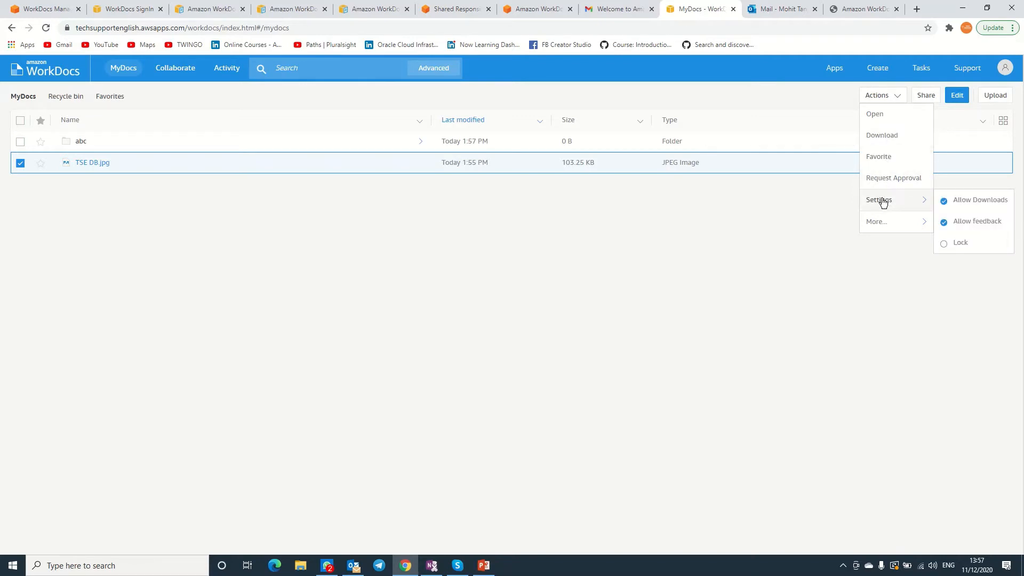
pyautogui.moveTo(885, 221)
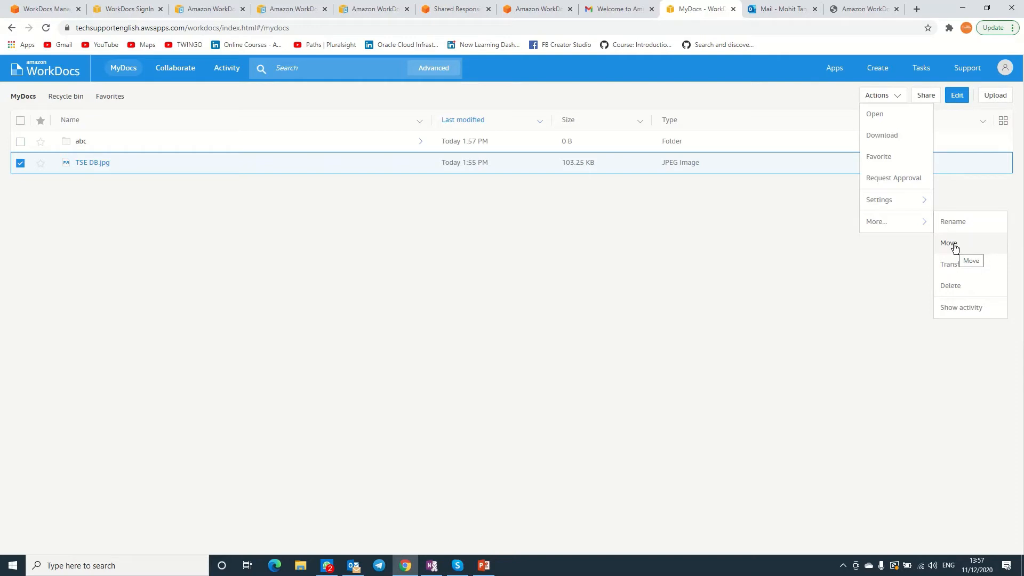
pyautogui.moveTo(915, 205)
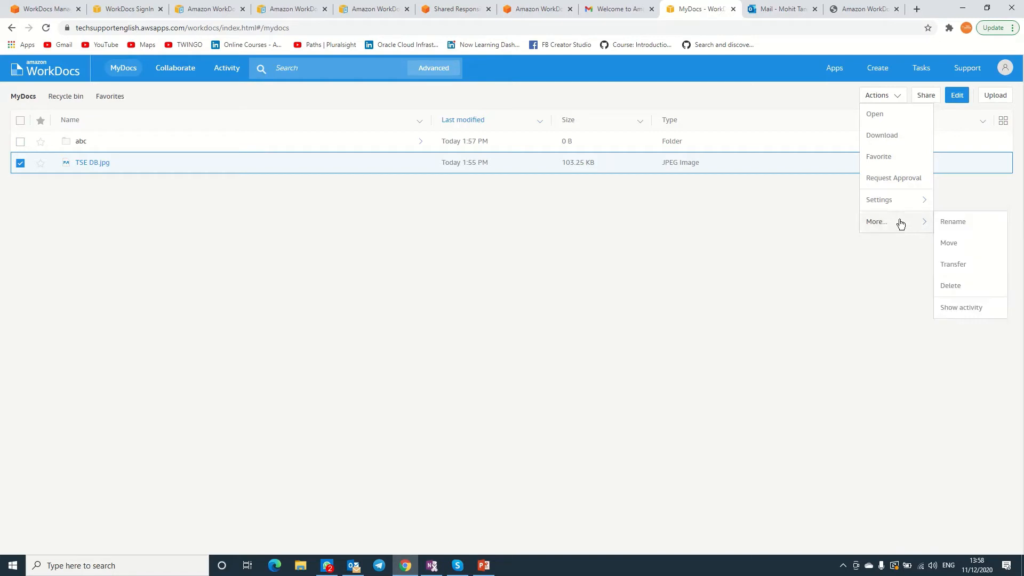
# Rename TSE DB.jpg to TSE DB1.jpg.
pyautogui.click(963, 223)
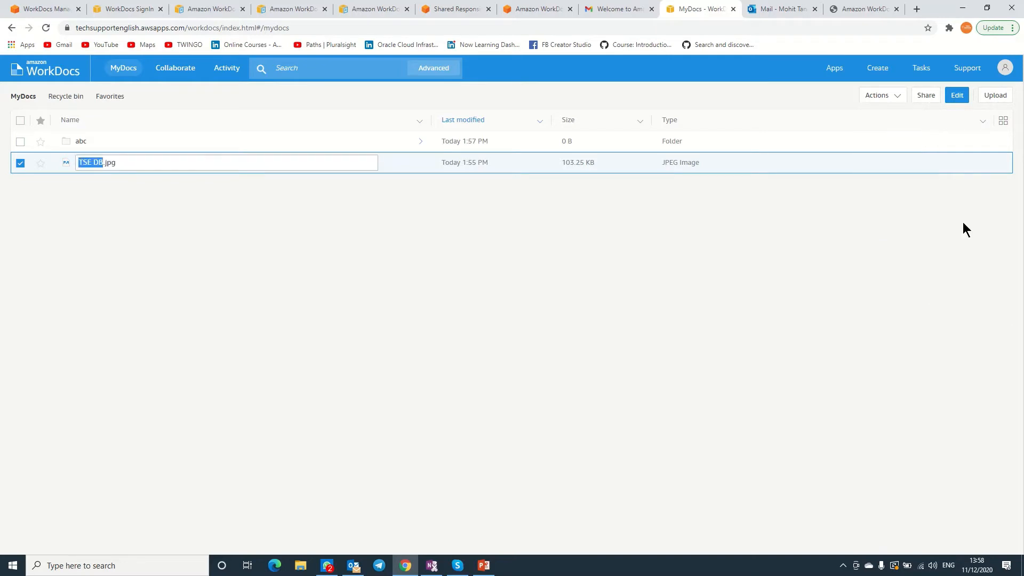
pyautogui.press('Right')
pyautogui.write('1')
pyautogui.press('Return')
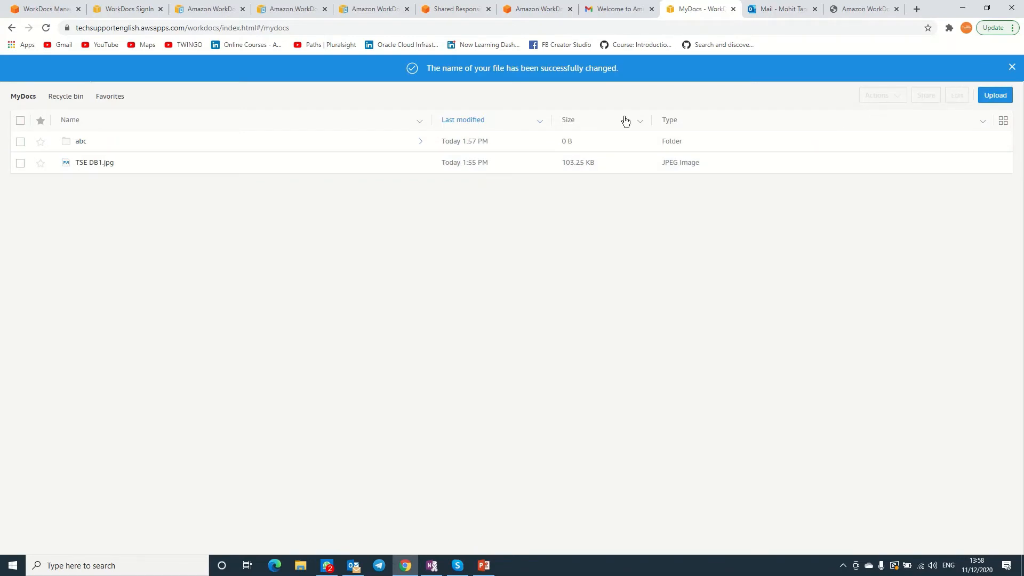
# Show the activity history for TSE DB1.jpg.
pyautogui.click(21, 163)
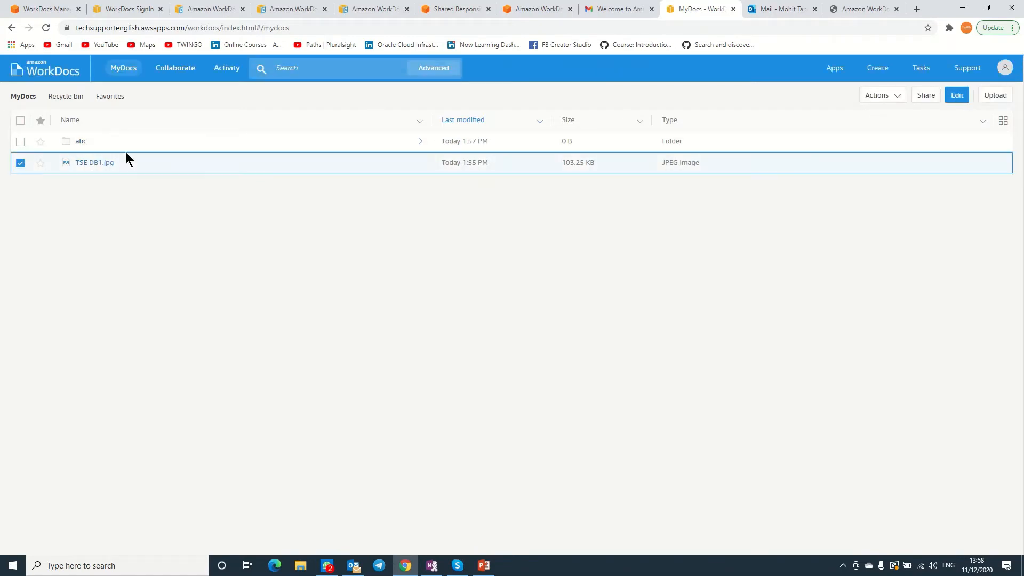
pyautogui.click(901, 97)
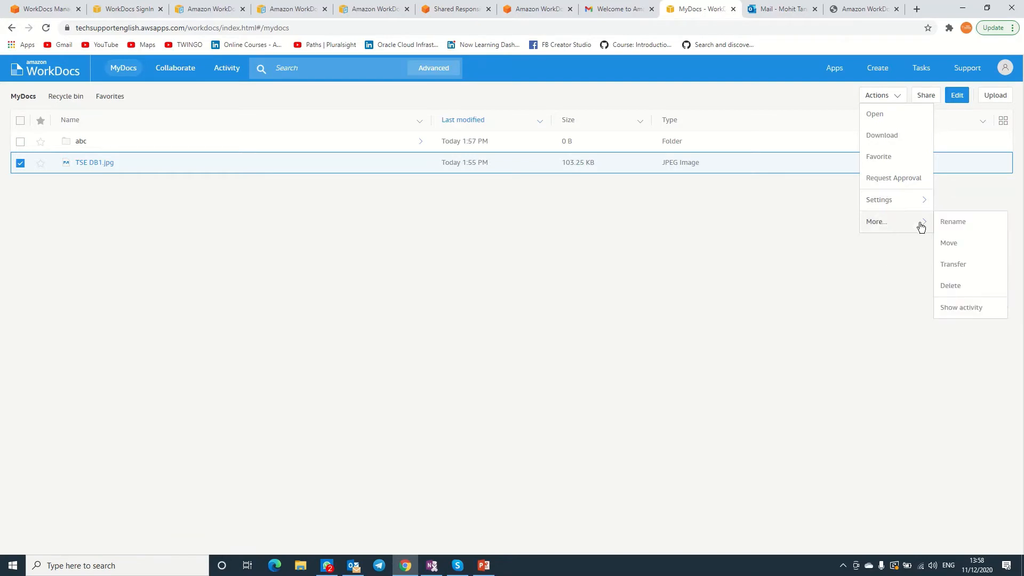
pyautogui.click(955, 314)
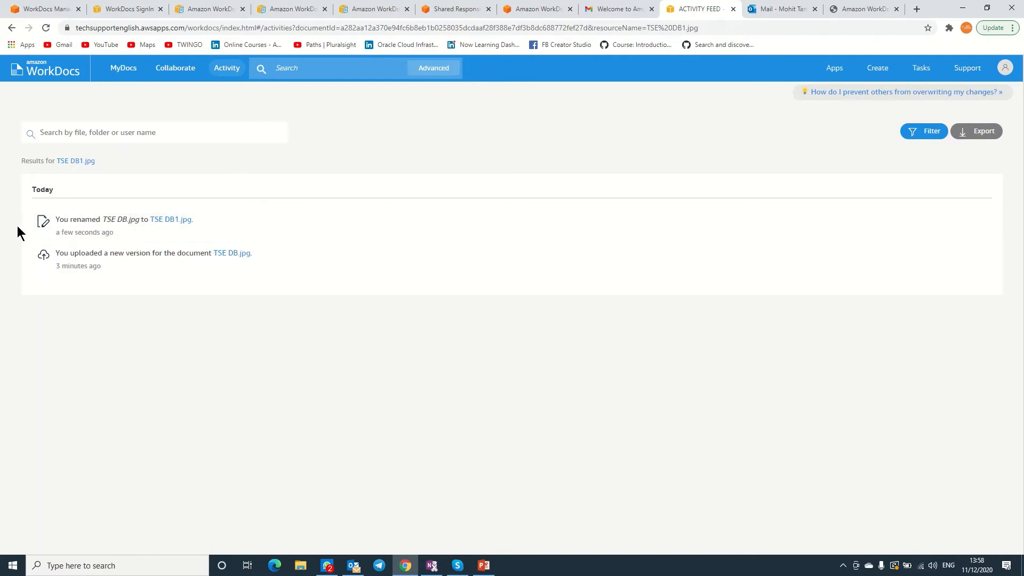
# Open TSE DB1.jpg, start an approval request for it, then view the account details.
pyautogui.click(159, 221)
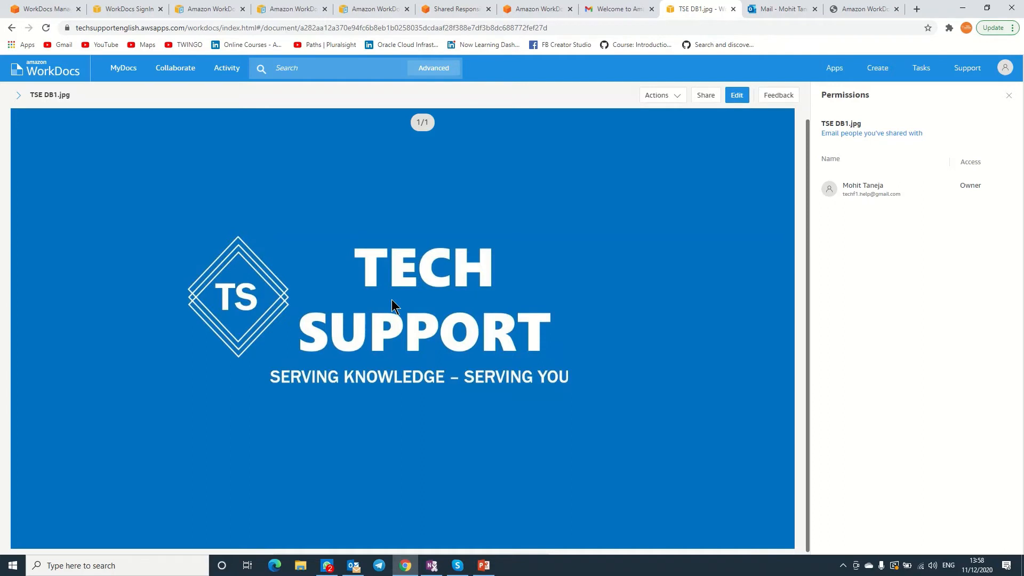
pyautogui.click(677, 96)
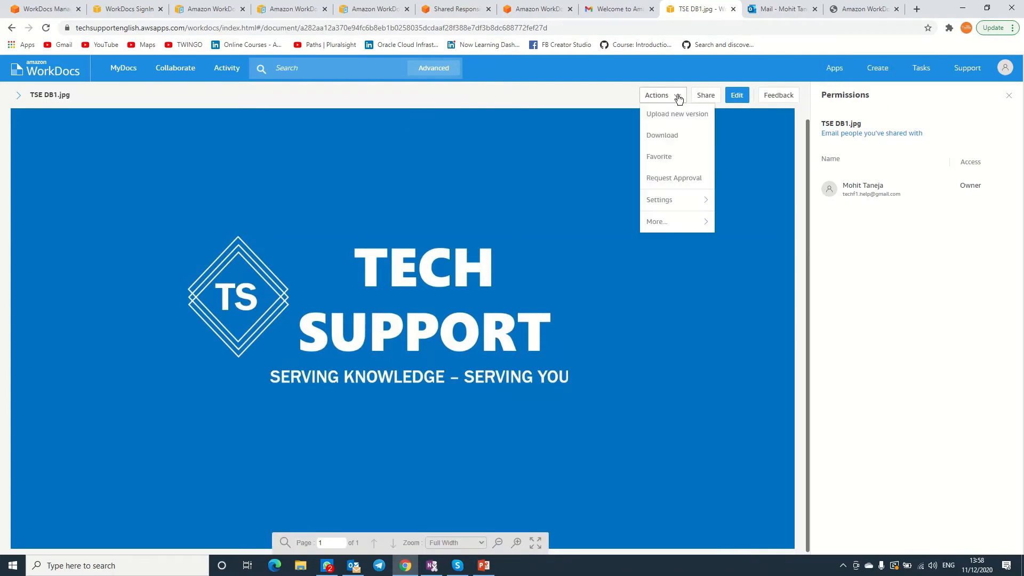
pyautogui.click(676, 177)
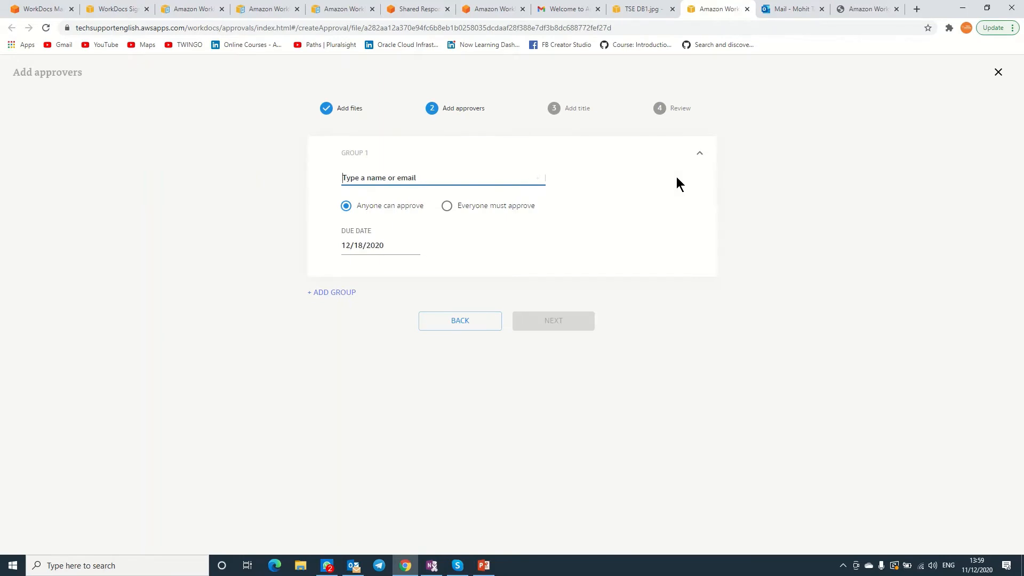
pyautogui.click(638, 10)
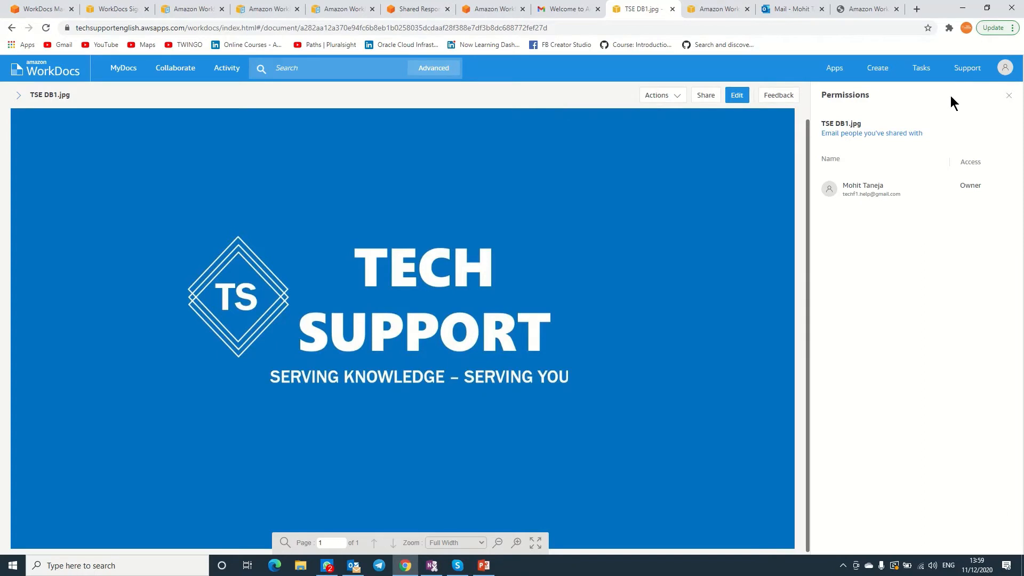
pyautogui.click(1004, 68)
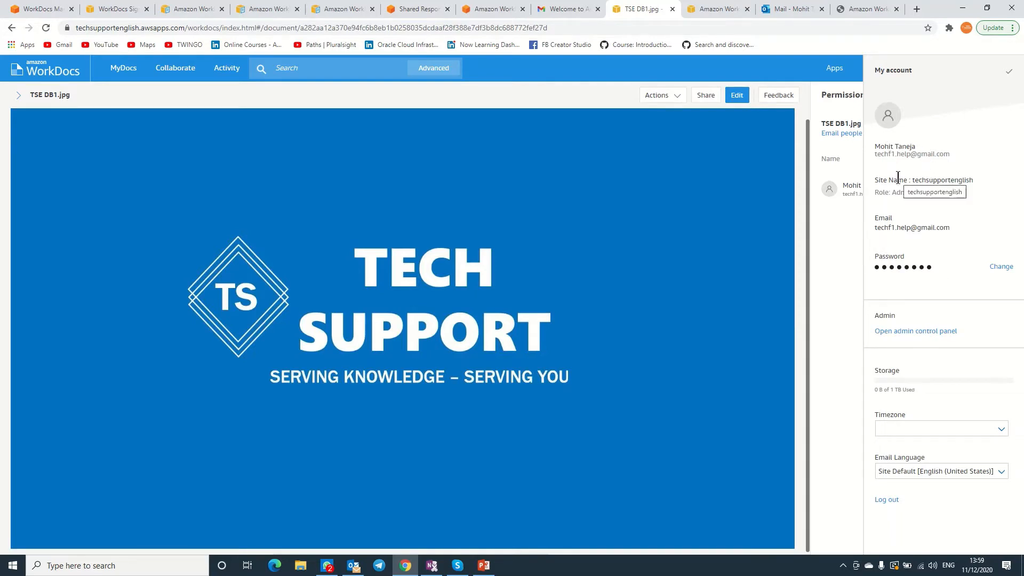
# Check the Admin role and timezone in My account, then go to the admin control panel.
pyautogui.moveTo(891, 192); pyautogui.dragTo(908, 193)
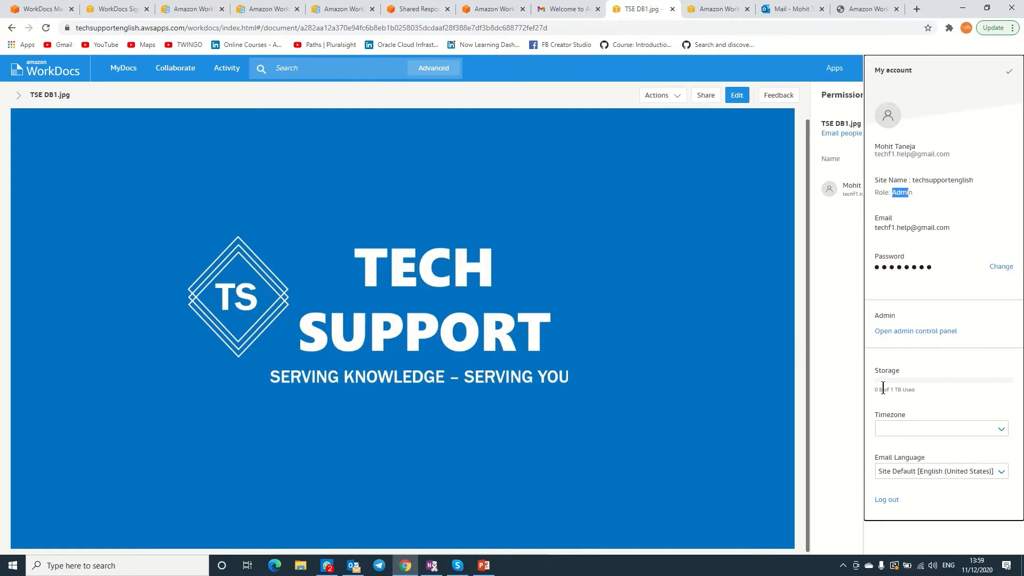
pyautogui.click(944, 404)
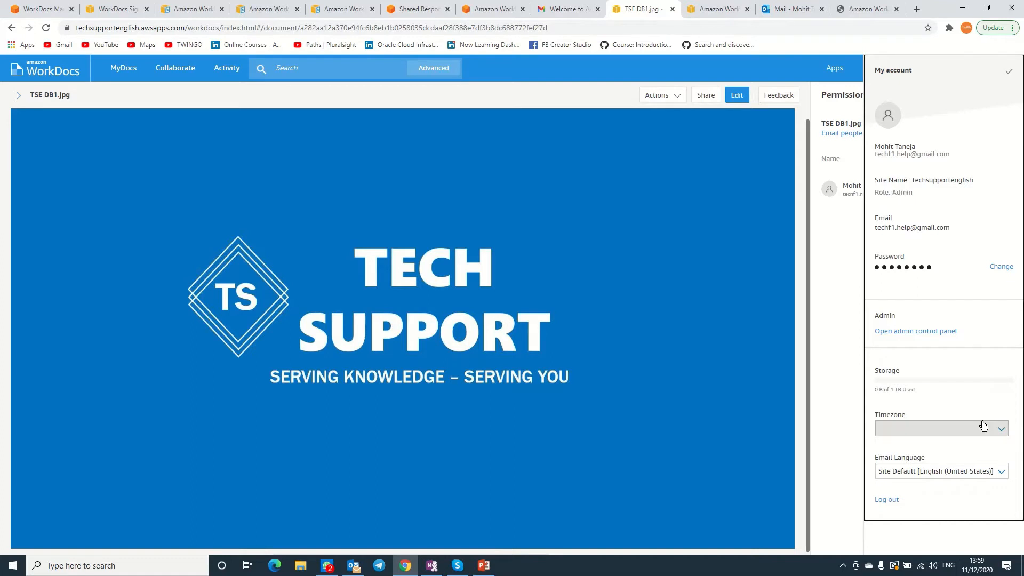
pyautogui.click(993, 430)
pyautogui.click(952, 393)
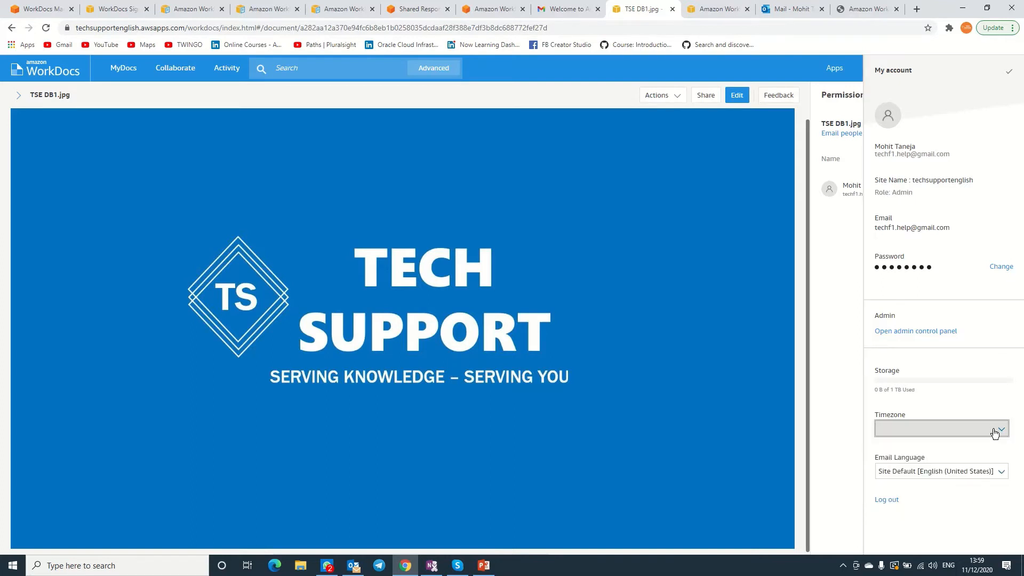
pyautogui.click(916, 332)
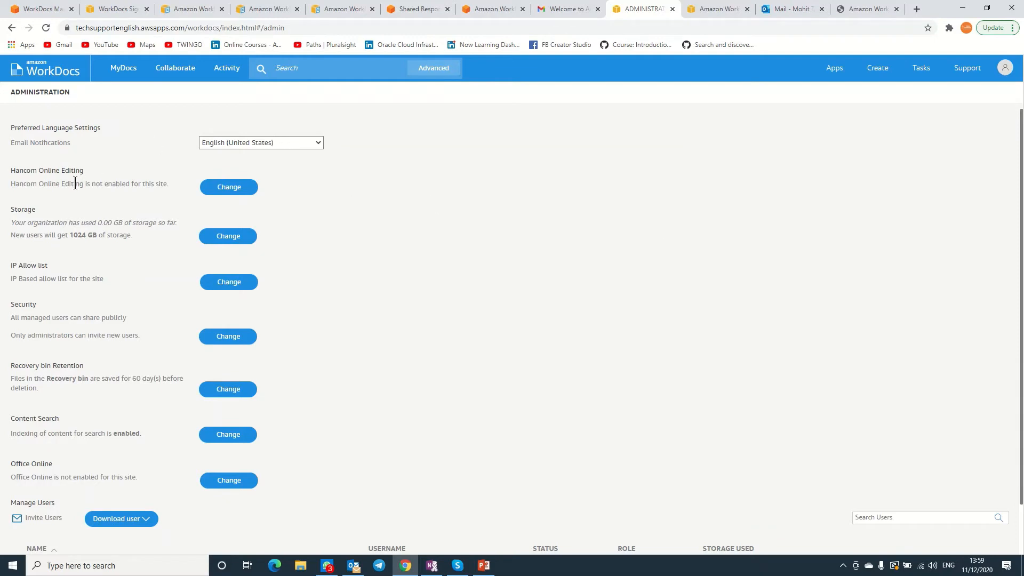
# Inspect the Hancom editing, 1024 GB storage limit, IP allow list and sharing policy settings unchanged.
pyautogui.click(220, 190)
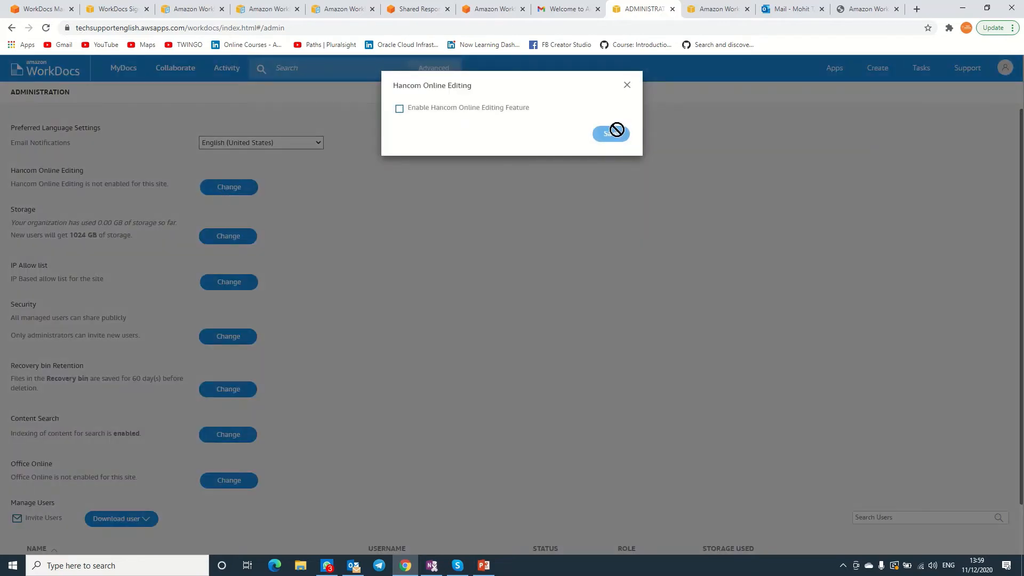
pyautogui.click(627, 85)
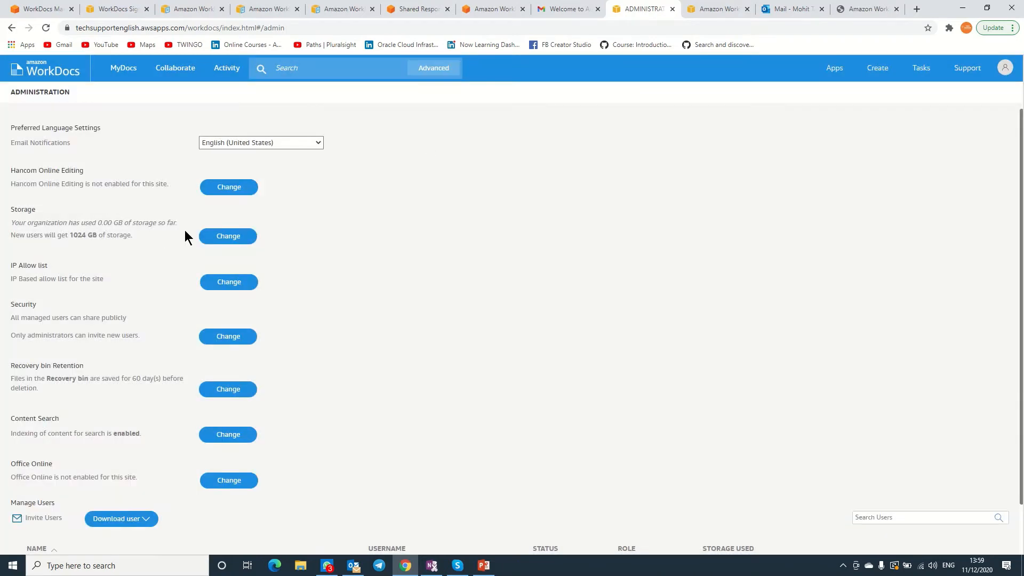
pyautogui.click(220, 237)
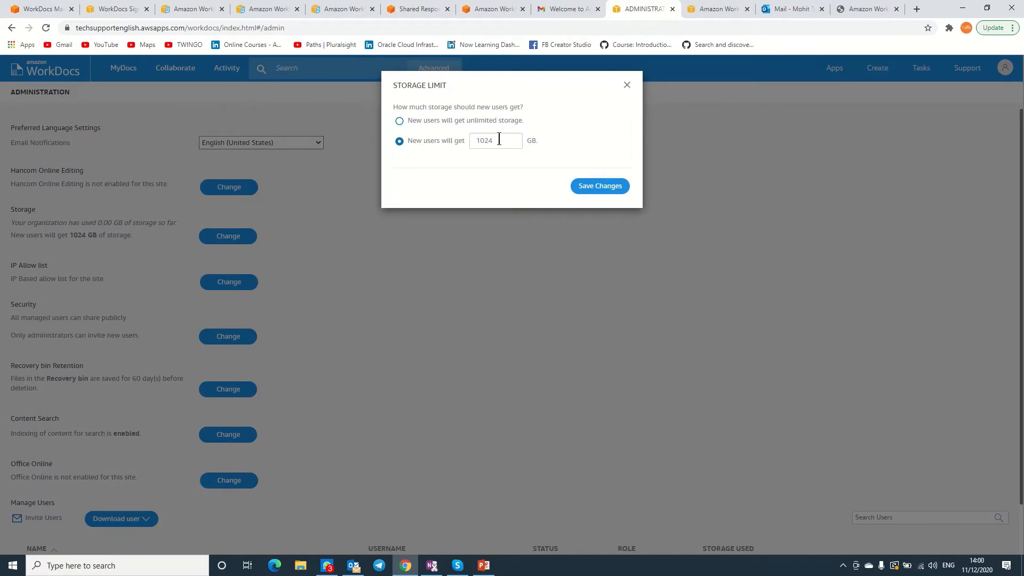
pyautogui.moveTo(500, 139); pyautogui.dragTo(468, 141)
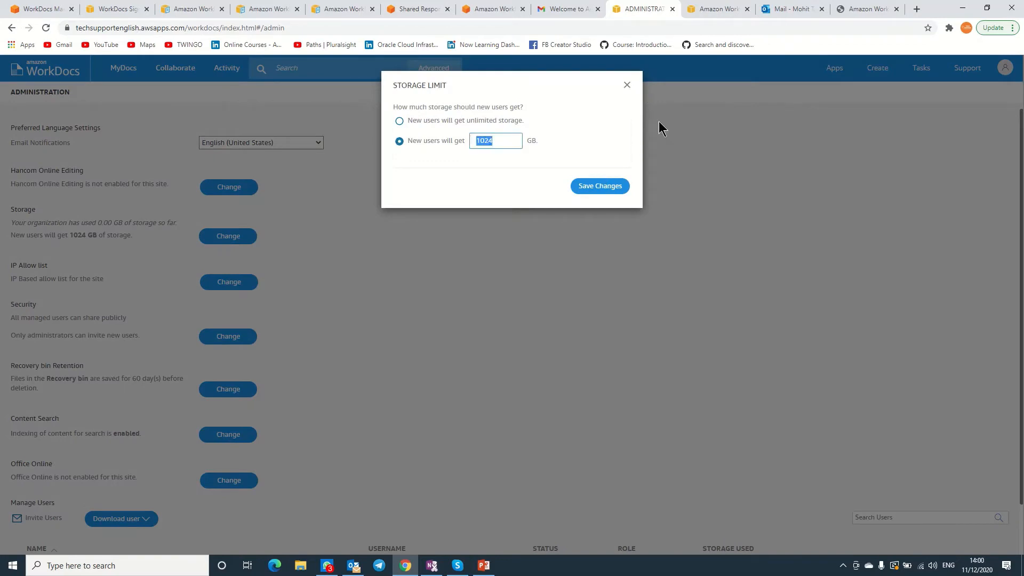
pyautogui.click(628, 89)
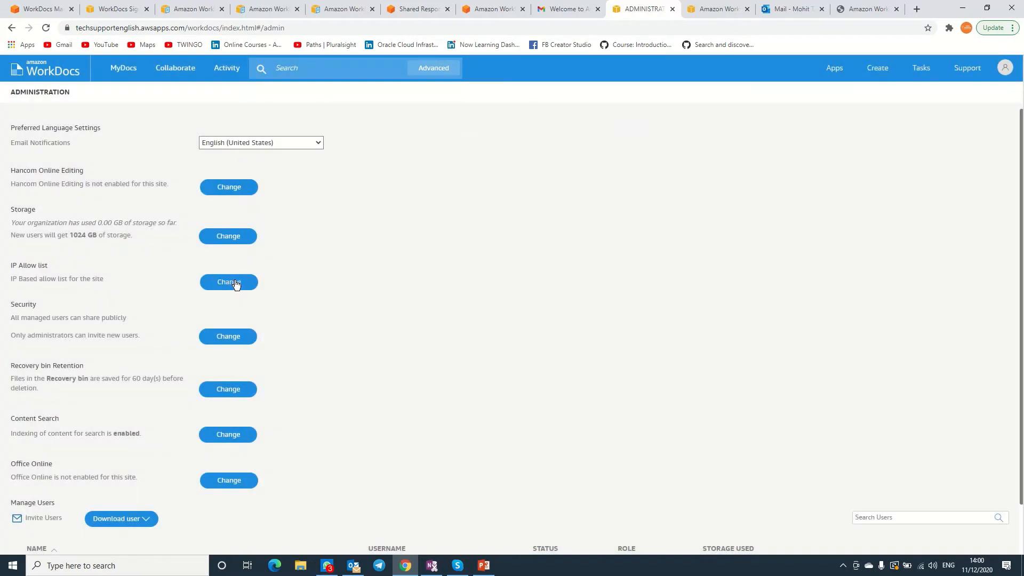
pyautogui.click(237, 282)
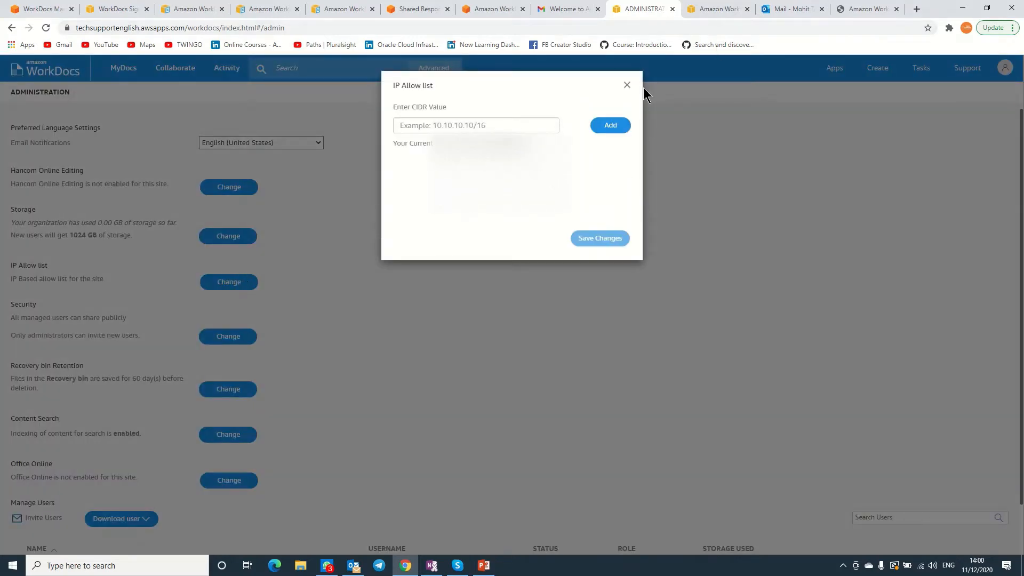
pyautogui.click(627, 85)
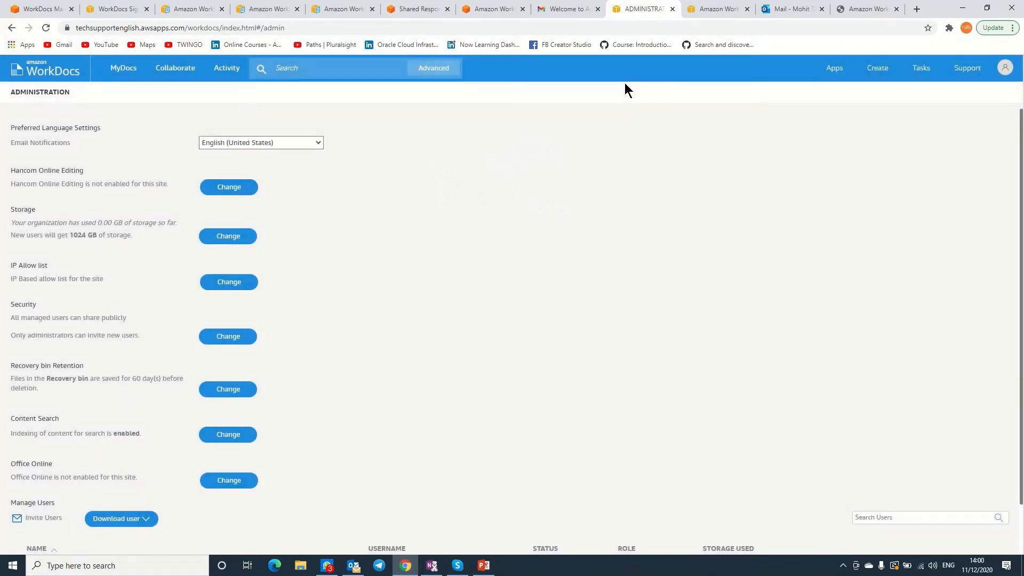
pyautogui.click(218, 337)
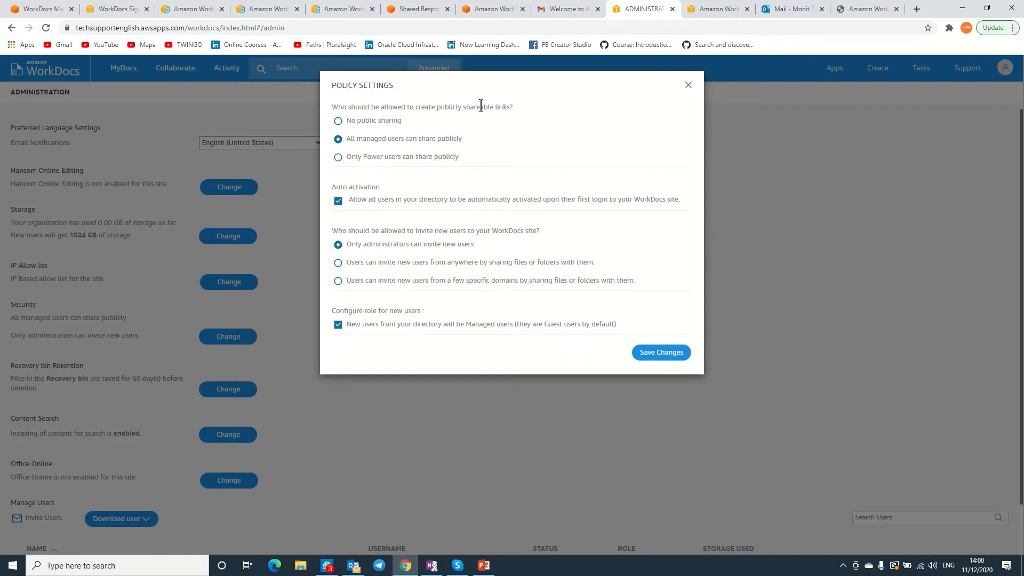
pyautogui.click(688, 85)
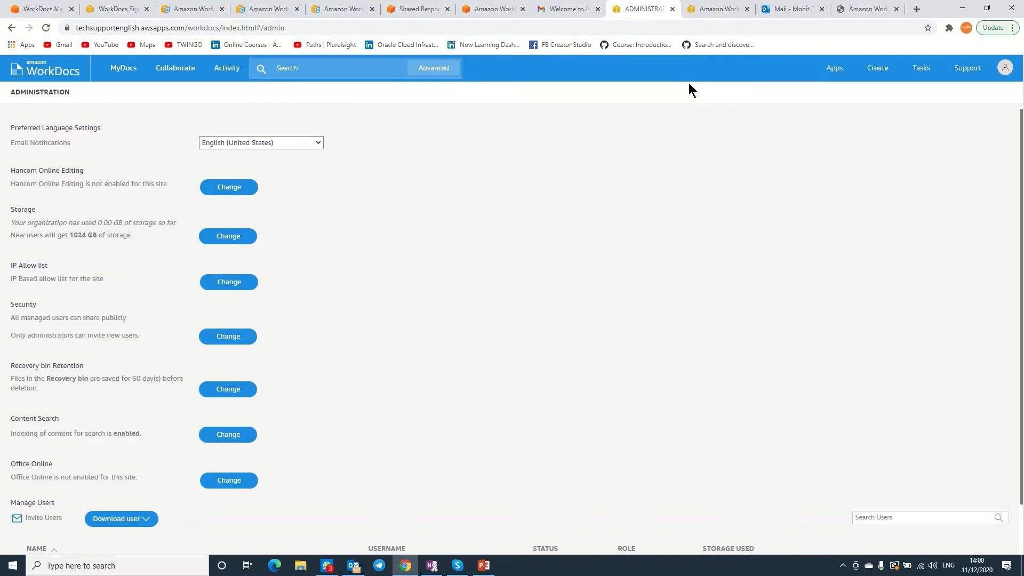
# Change the Recovery bin retention from 60 to 7 days.
pyautogui.click(229, 390)
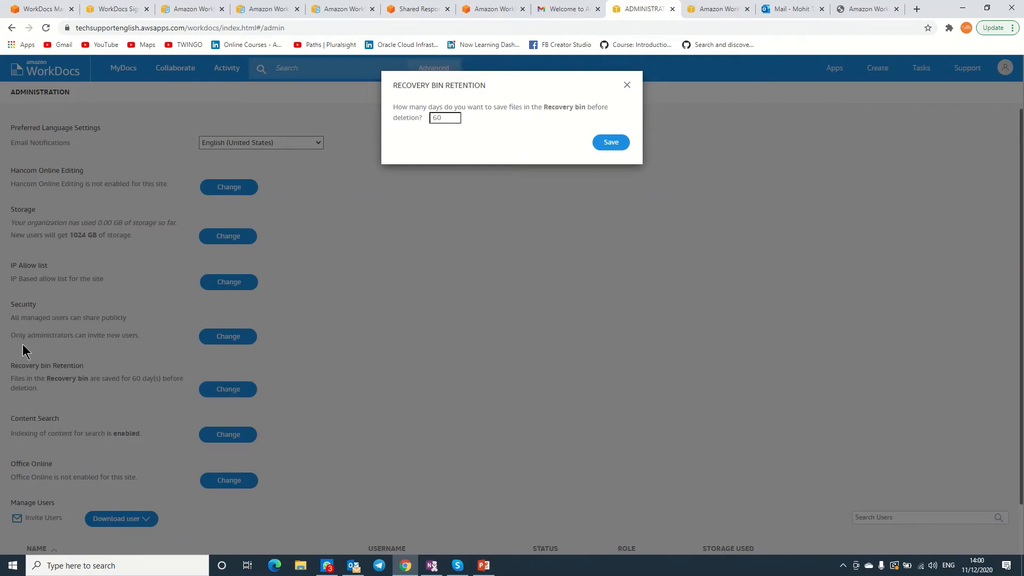
pyautogui.moveTo(443, 117); pyautogui.dragTo(409, 114)
pyautogui.write('7')
pyautogui.click(619, 142)
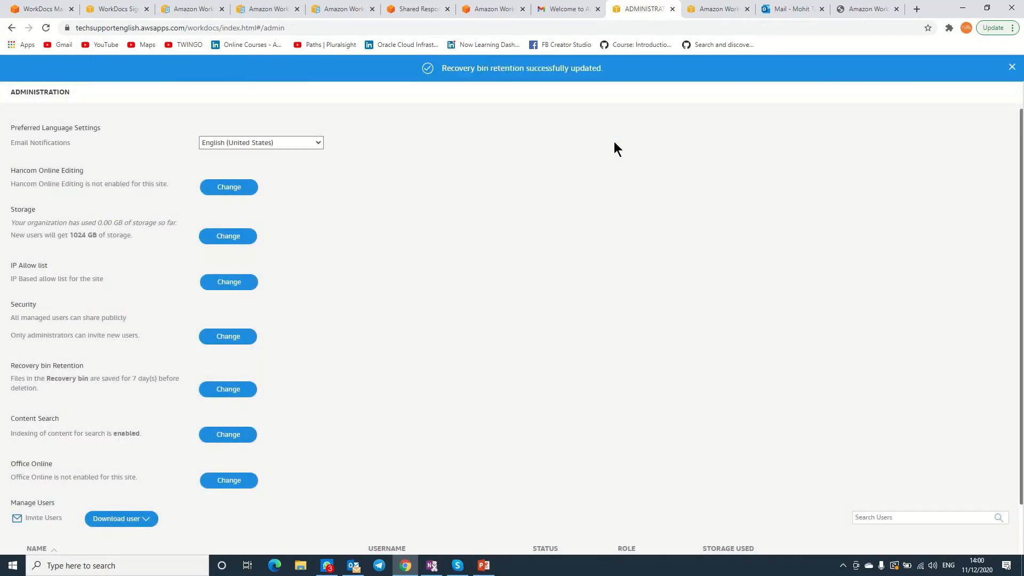
# Check content search stays enabled and scroll down to Manage Users.
pyautogui.click(224, 436)
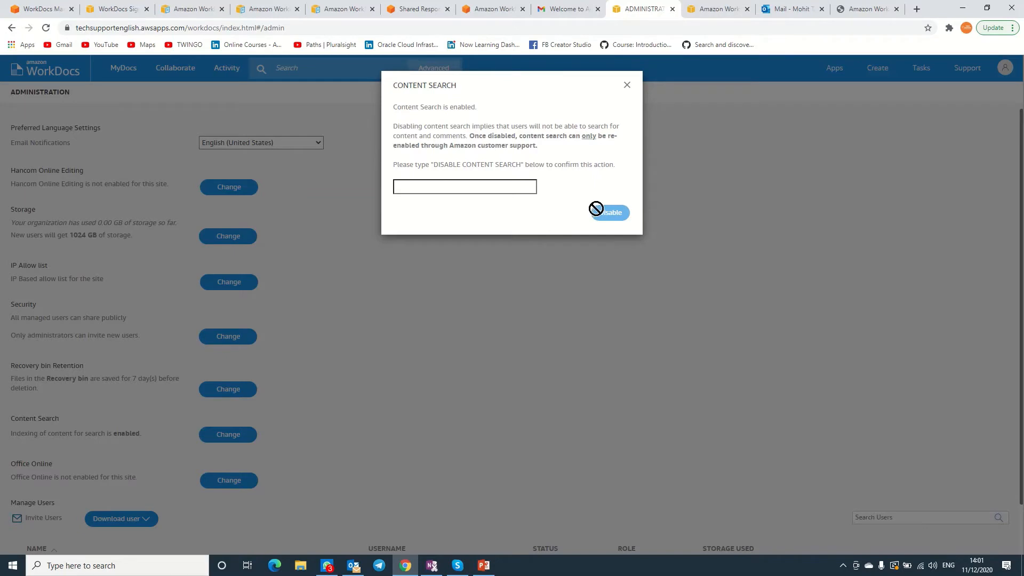
pyautogui.click(626, 85)
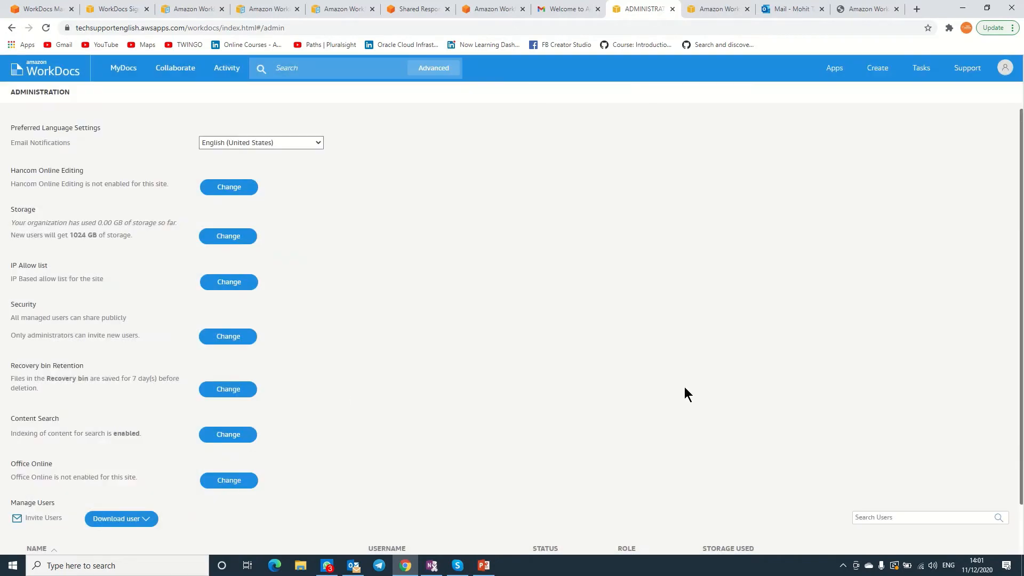
pyautogui.moveTo(1022, 233); pyautogui.dragTo(1023, 335)
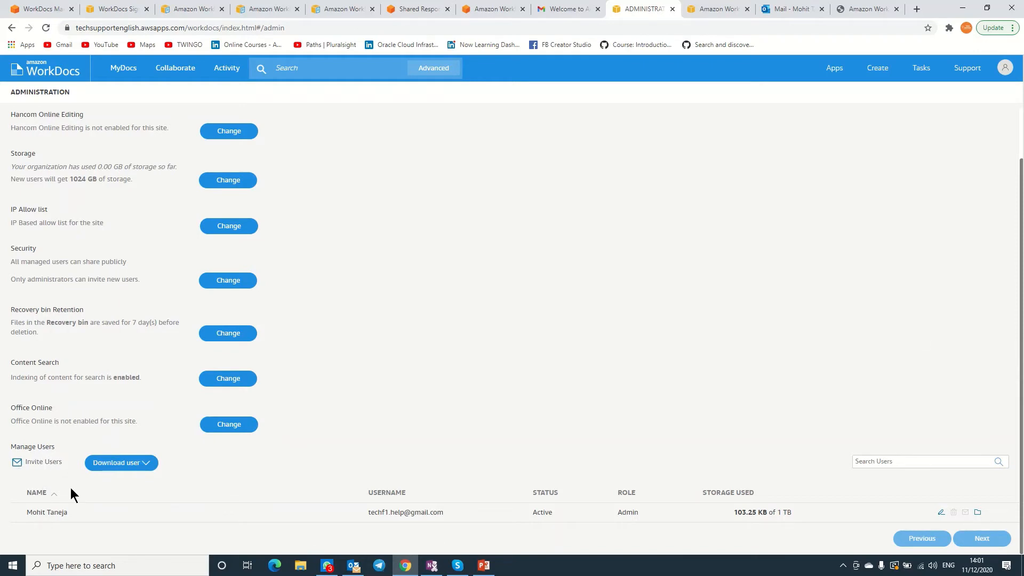
# Invite an Outlook.com user with subject 'Welcome to my site' and a short welcome message.
pyautogui.click(48, 465)
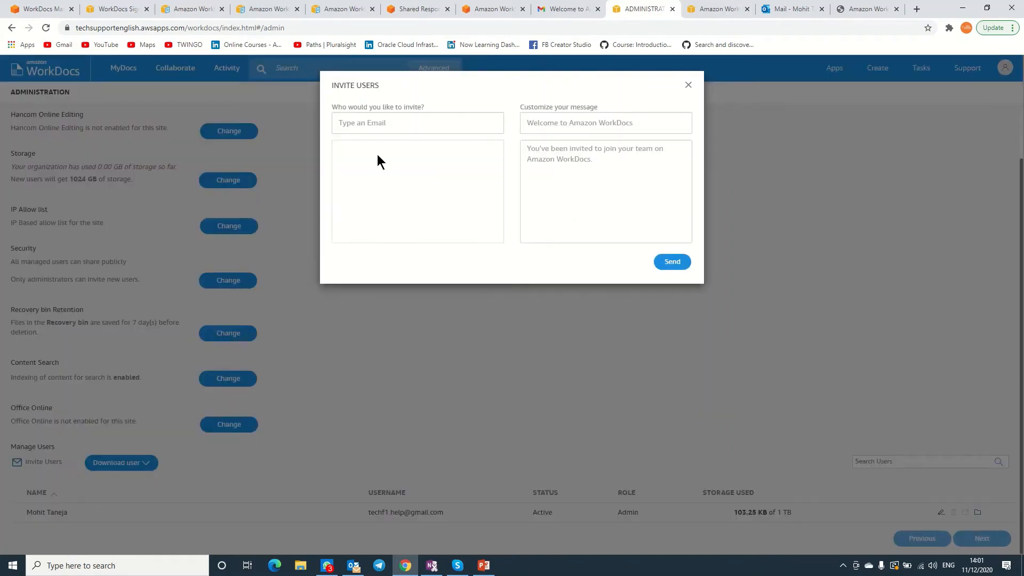
pyautogui.click(371, 118)
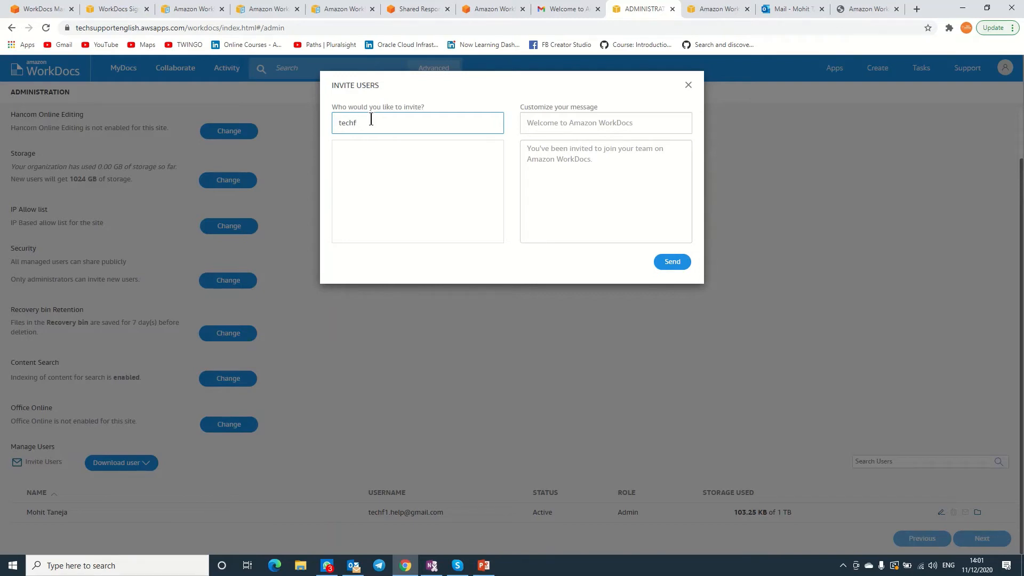
pyautogui.click(538, 123)
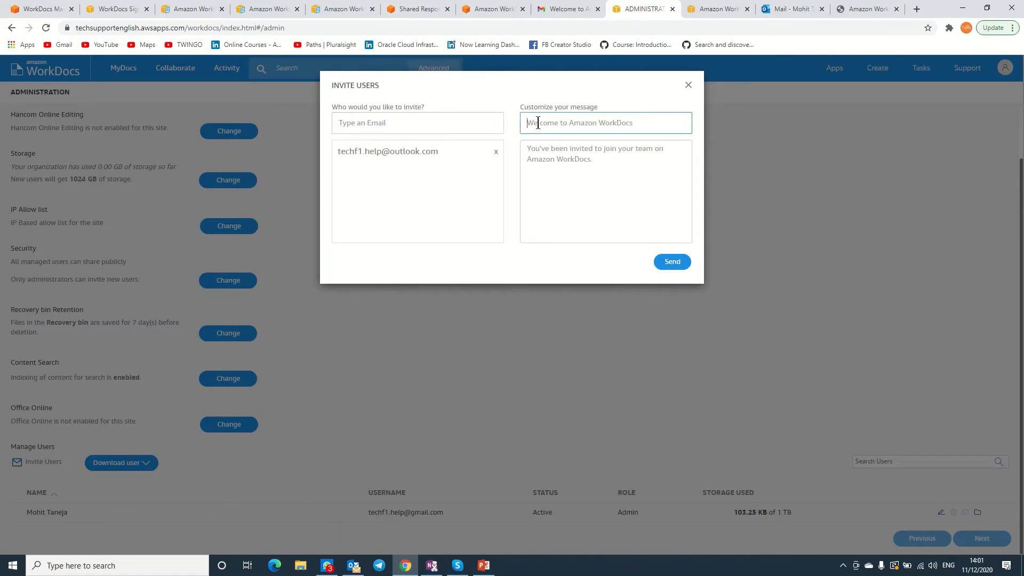
pyautogui.write('Welcome to my site')
pyautogui.click(575, 152)
pyautogui.write('Welcom')
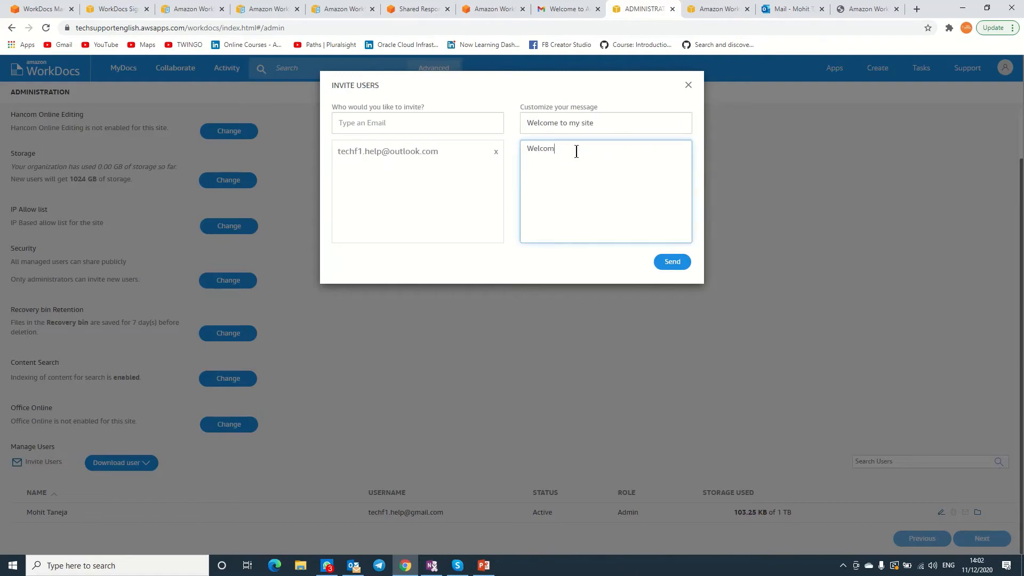
pyautogui.click(672, 262)
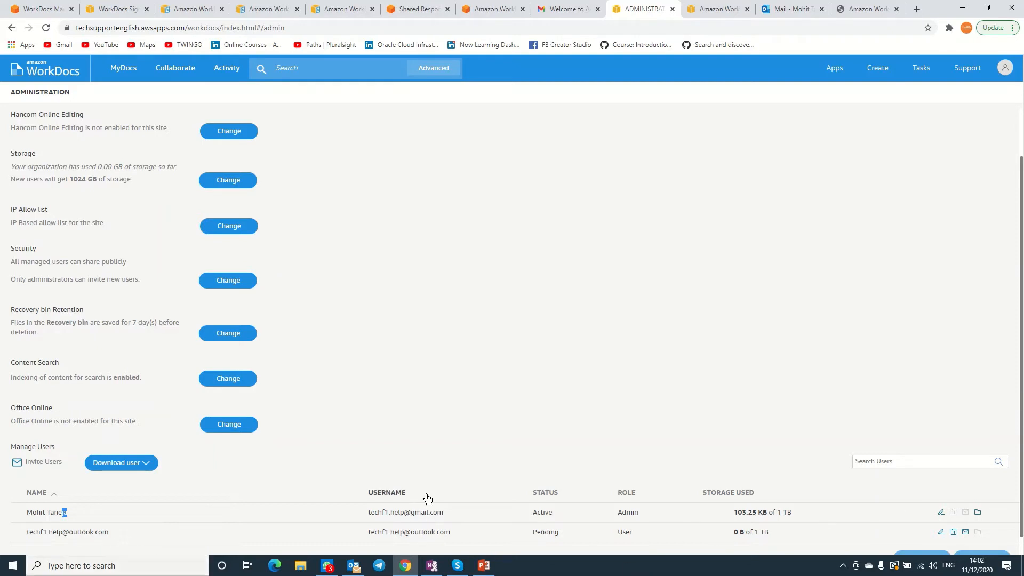
pyautogui.click(794, 9)
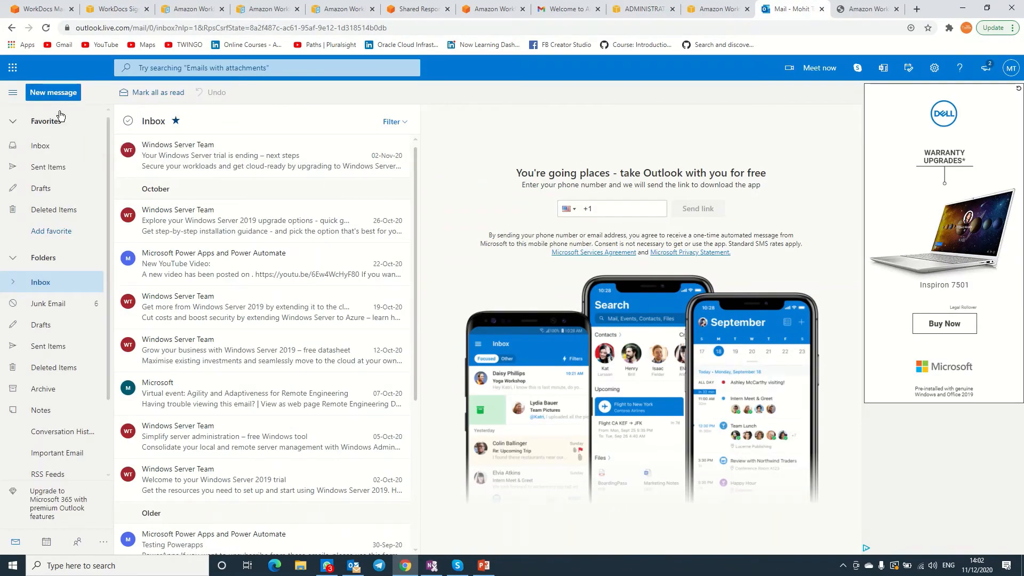
# Move the WorkDocs 'Welcome to my site' email from Junk Email to the Inbox.
pyautogui.click(36, 146)
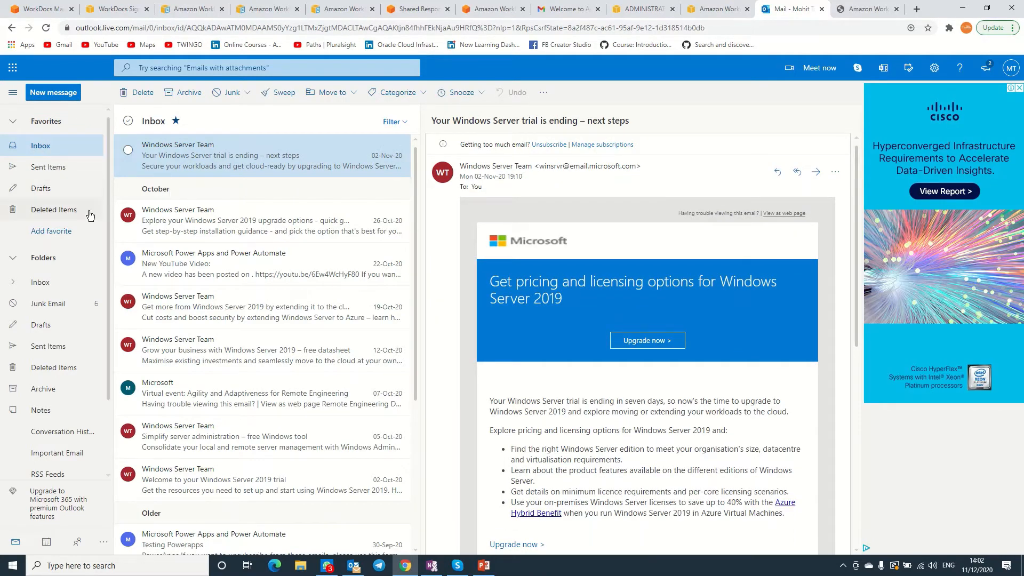
pyautogui.click(54, 305)
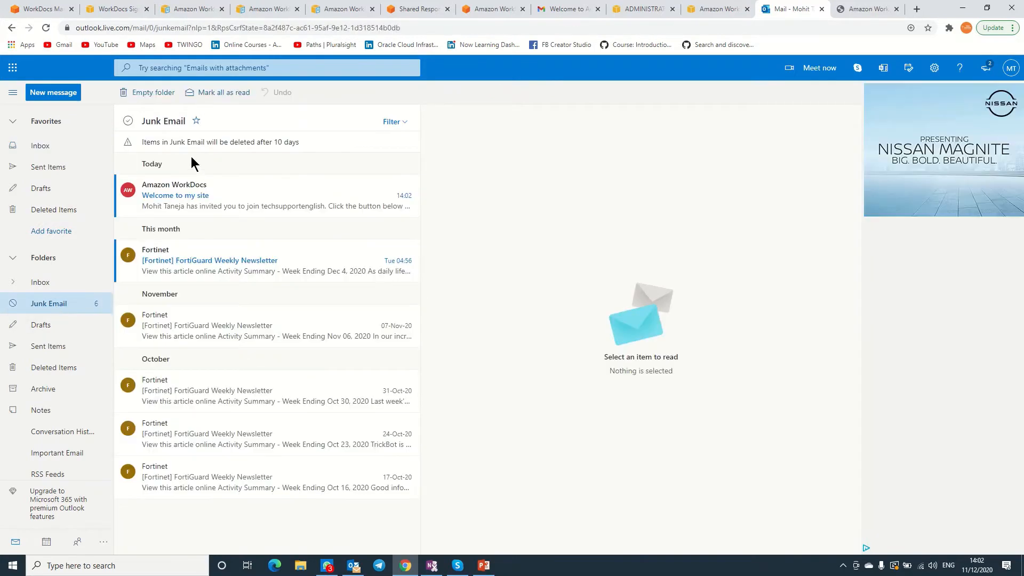
pyautogui.click(183, 187)
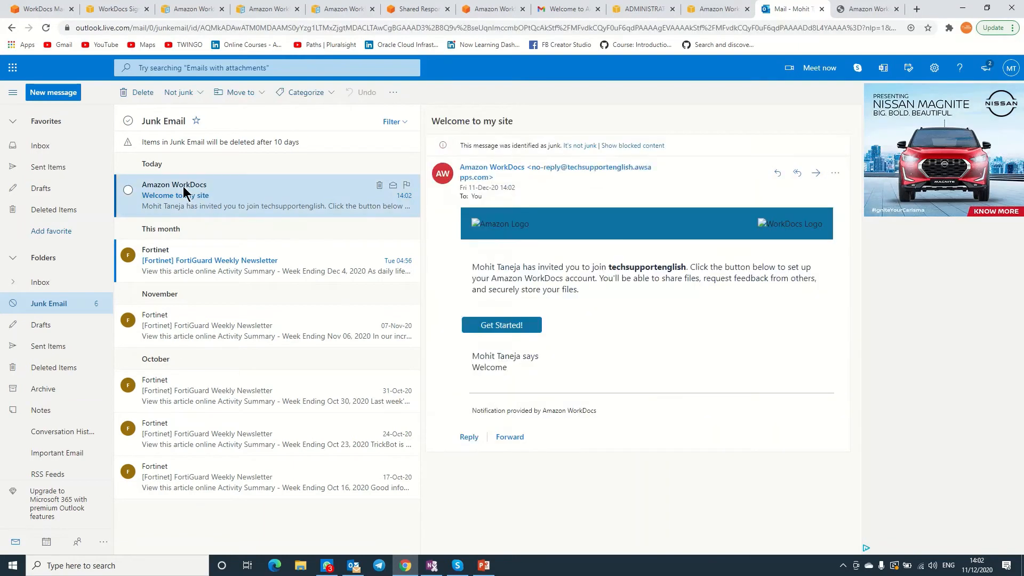
pyautogui.click(129, 191)
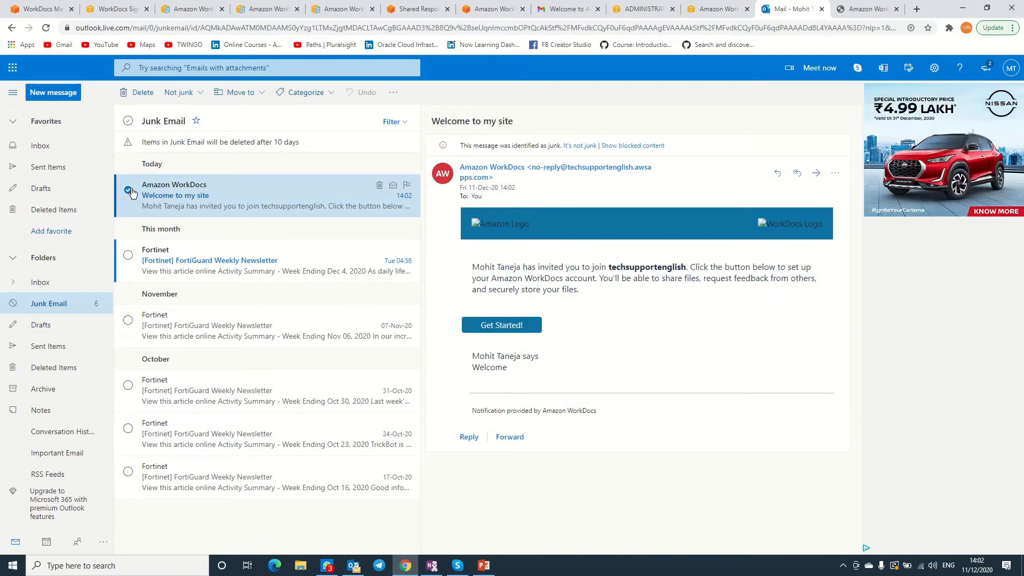
pyautogui.click(193, 95)
pyautogui.click(250, 92)
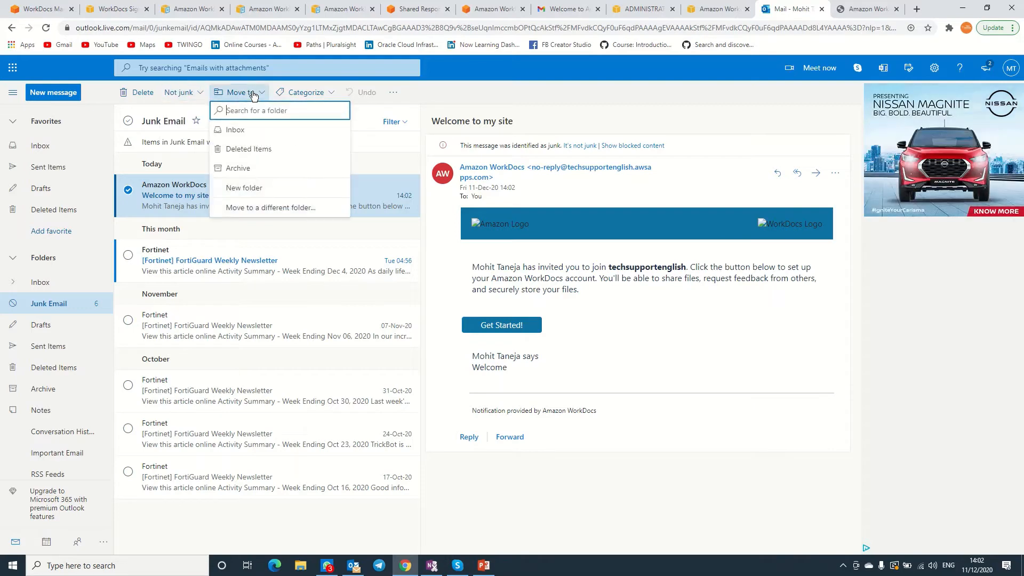
pyautogui.click(247, 130)
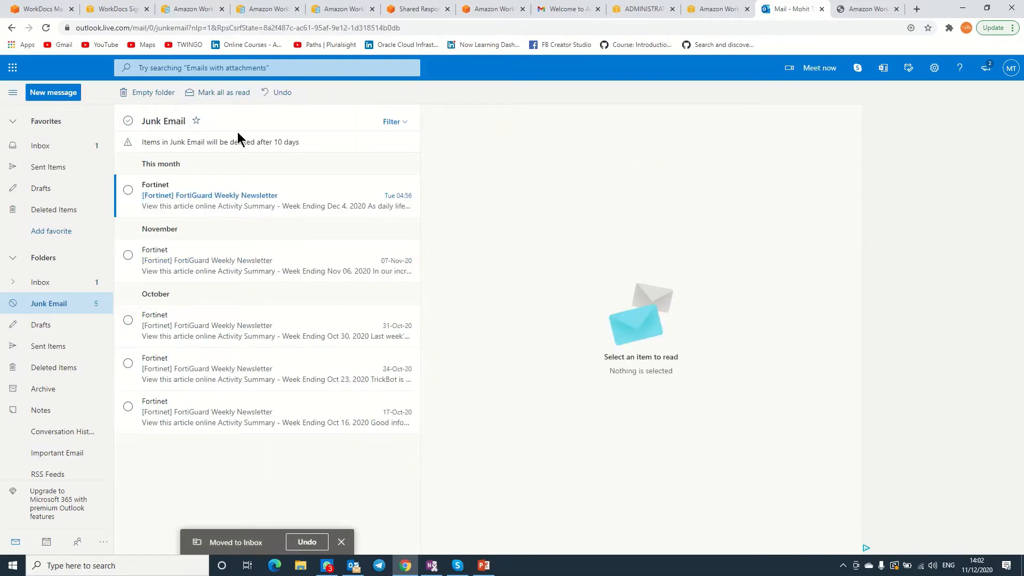
# Open the invitation email in the Inbox and follow its Get Started! link.
pyautogui.click(54, 146)
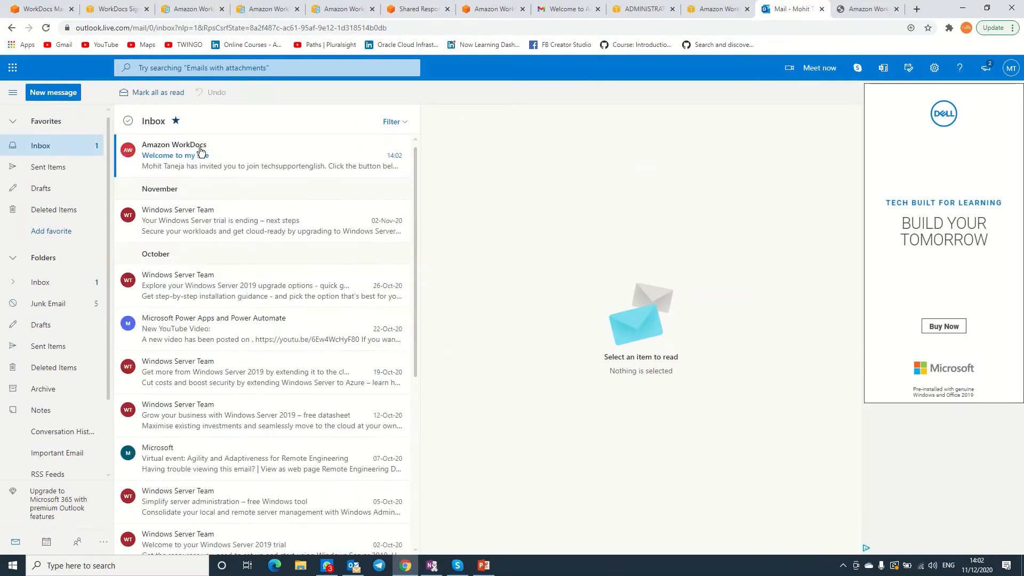
pyautogui.click(203, 158)
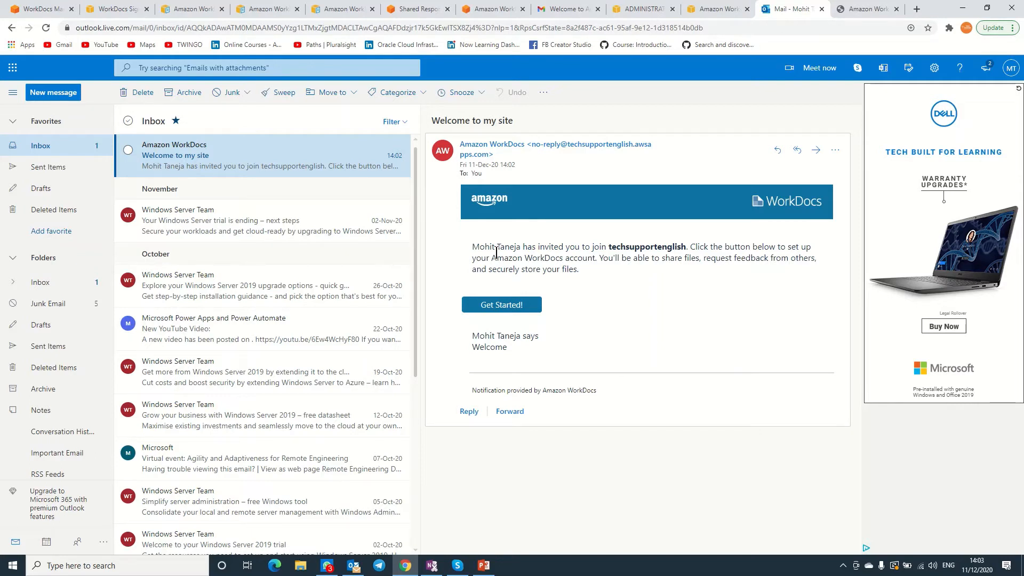
pyautogui.click(516, 307)
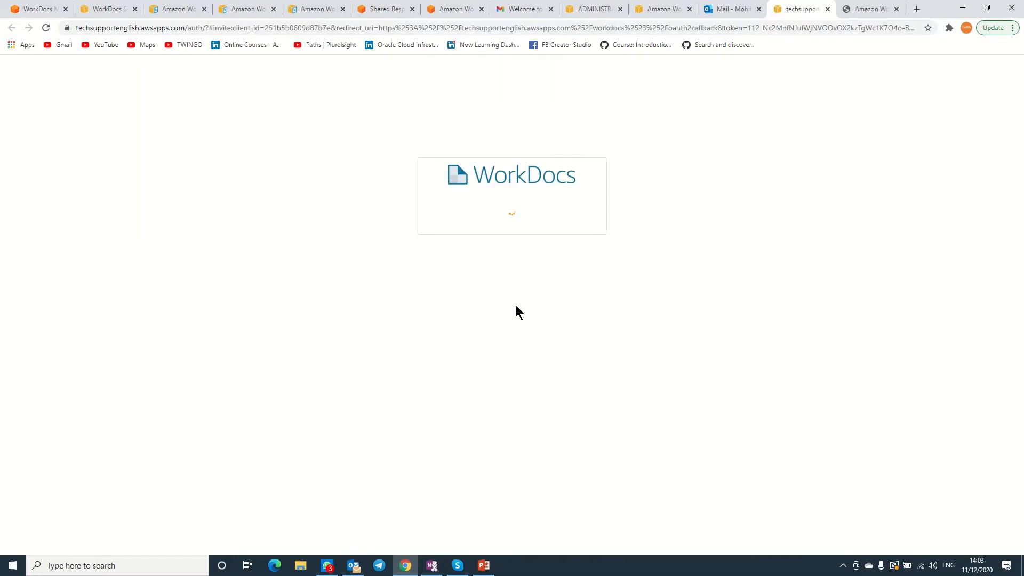
# Enter Tech Support as the new user's first and last name.
pyautogui.click(493, 287)
pyautogui.write('Tech')
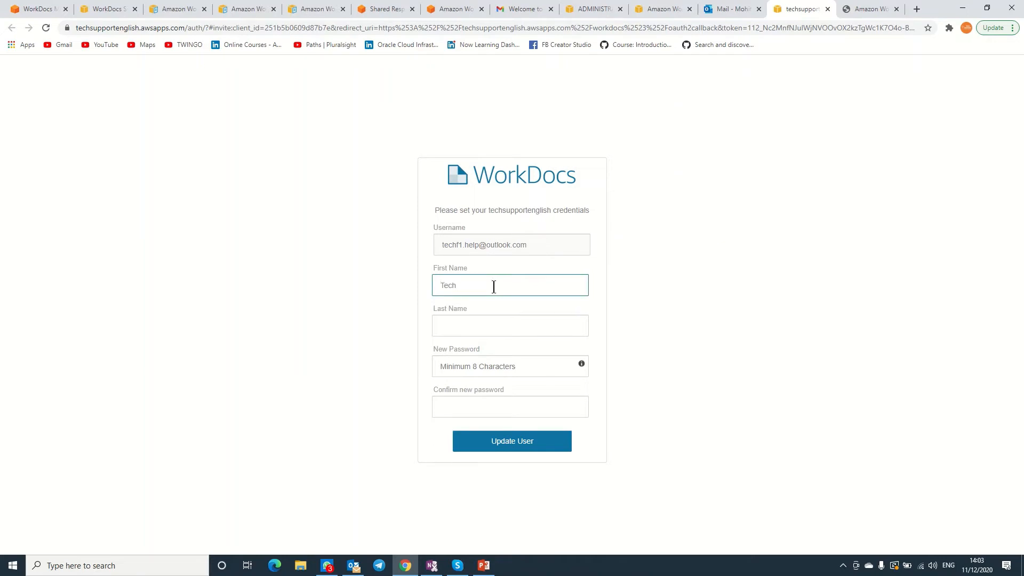
pyautogui.press('Tab')
pyautogui.write('Suppor')
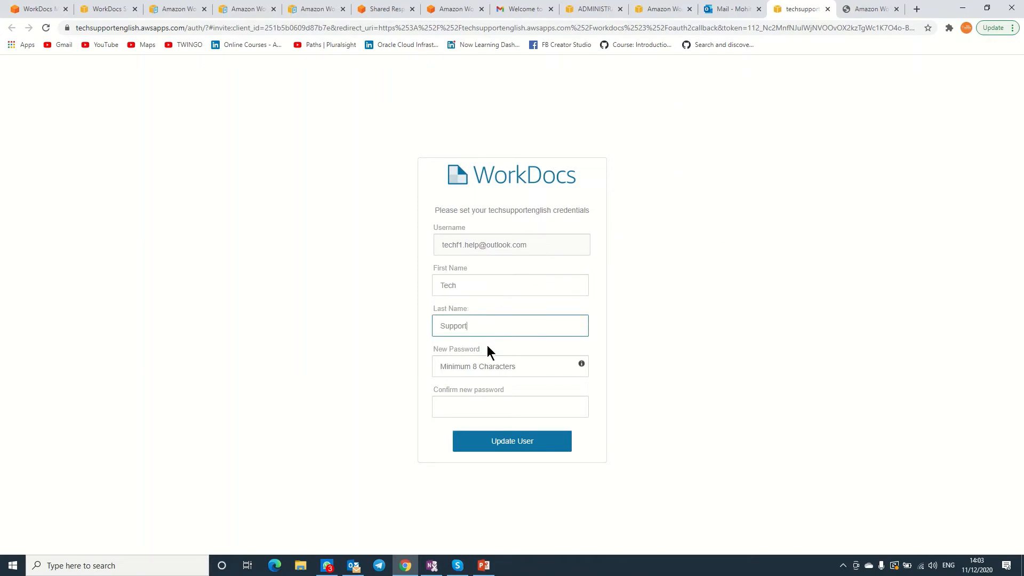
# Set and confirm the account password, update the user, and dismiss What's new.
pyautogui.click(481, 362)
pyautogui.write('******')
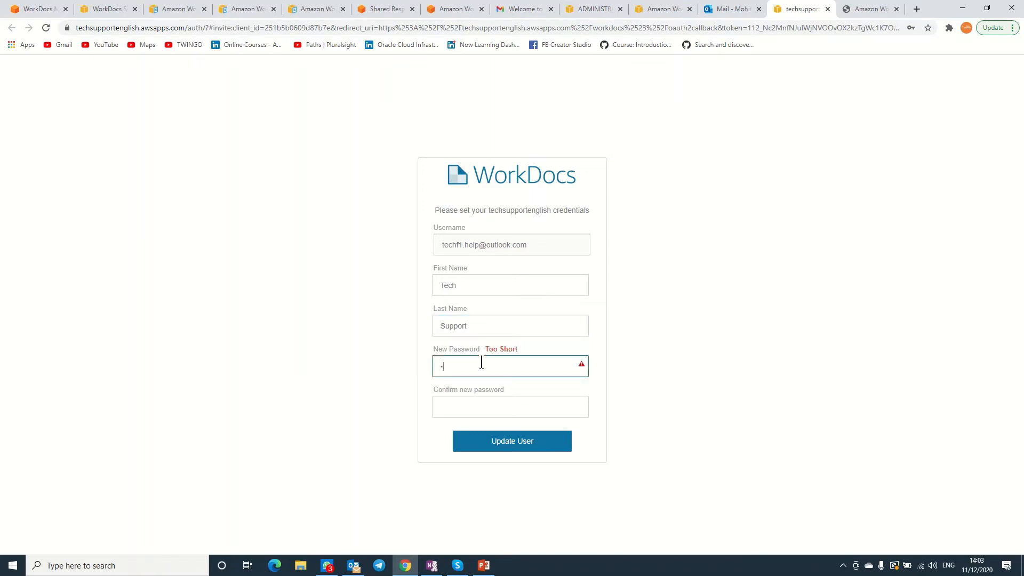
pyautogui.write('********')
pyautogui.press('Tab')
pyautogui.write('******')
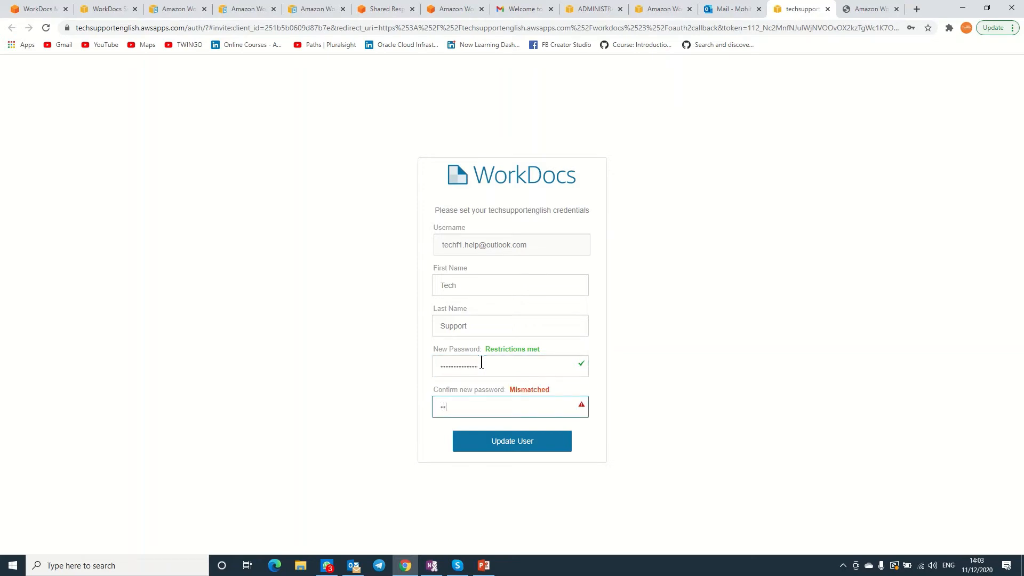
pyautogui.write('*******')
pyautogui.click(516, 450)
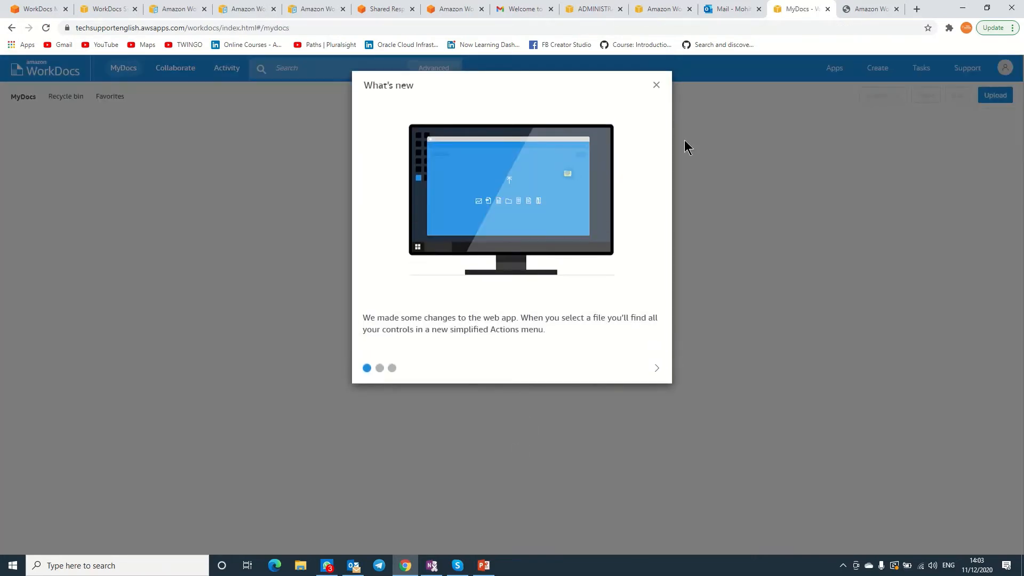
pyautogui.click(656, 85)
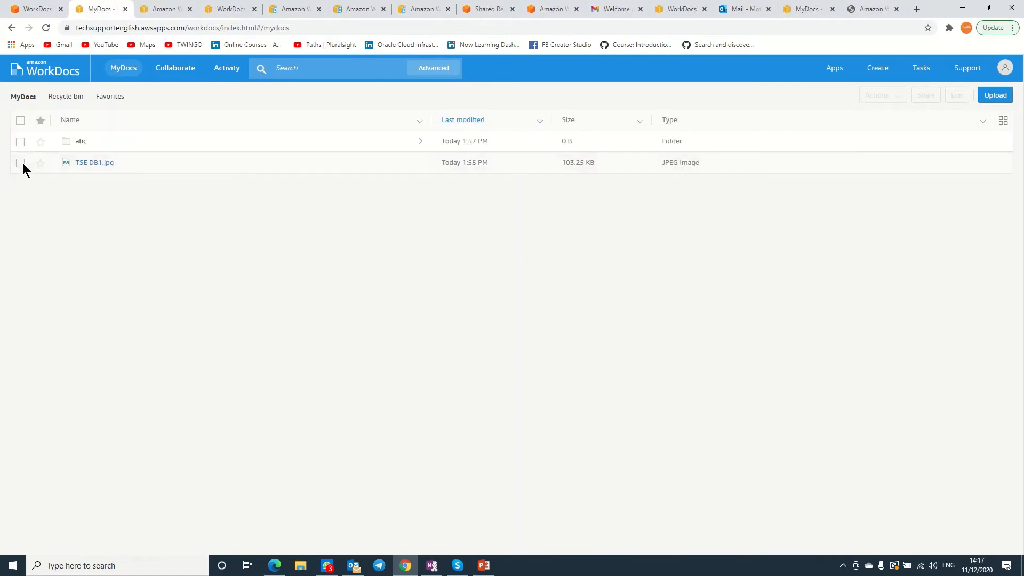
# Start an approval request for TSE DB1.jpg with Tech Support, entered by e-mail address, as approver.
pyautogui.click(21, 162)
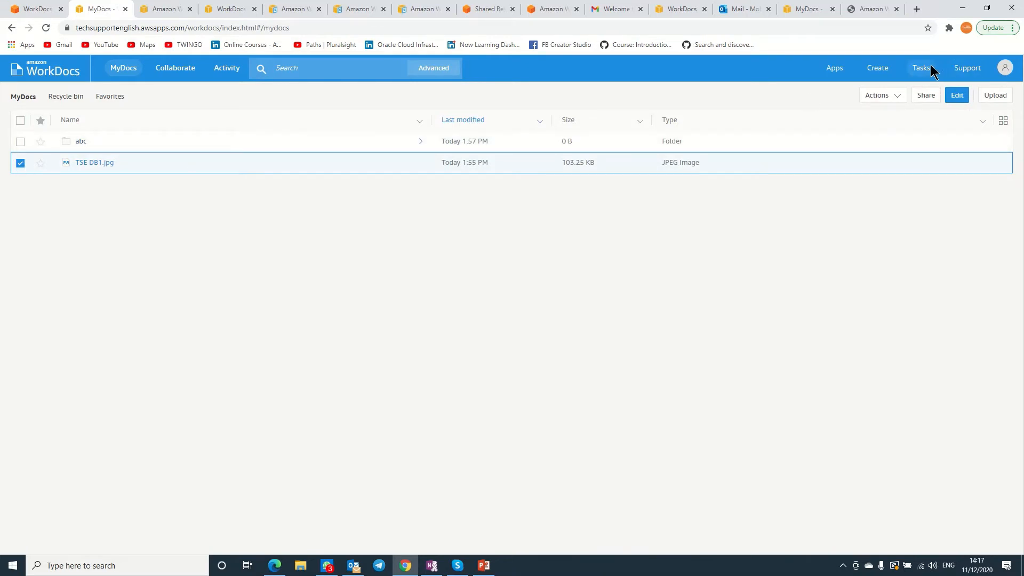
pyautogui.click(892, 96)
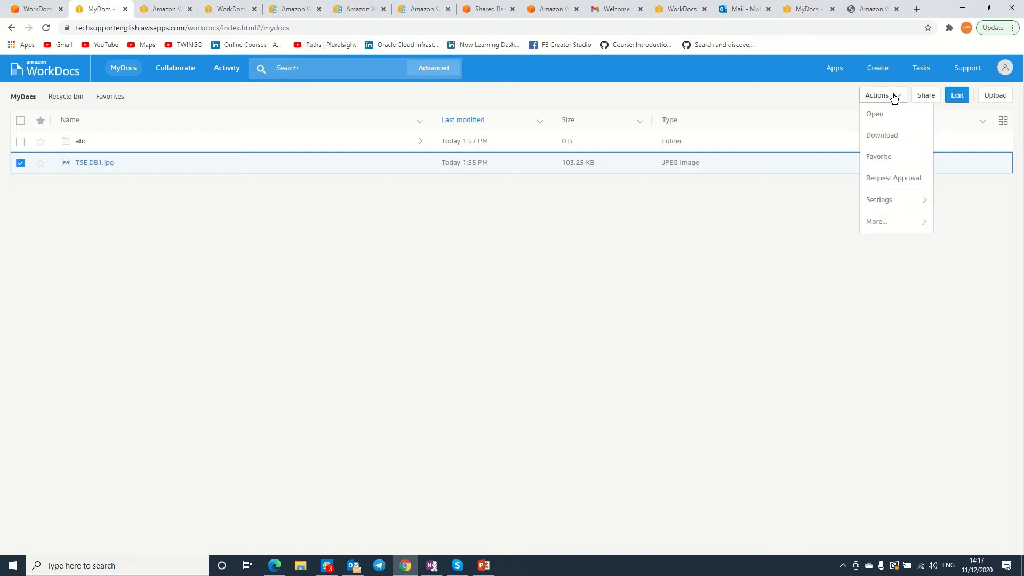
pyautogui.click(894, 178)
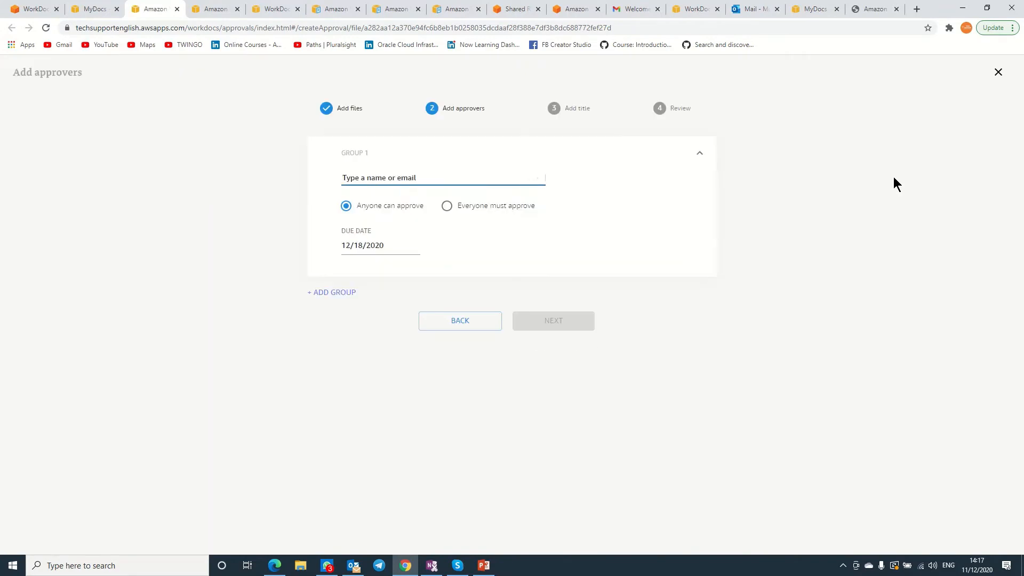
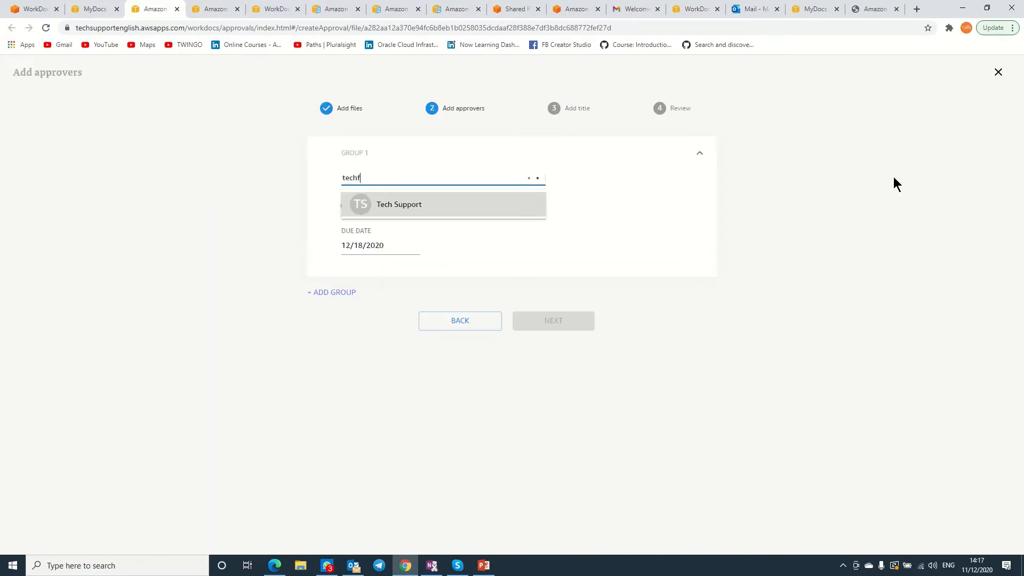
pyautogui.press('Return')
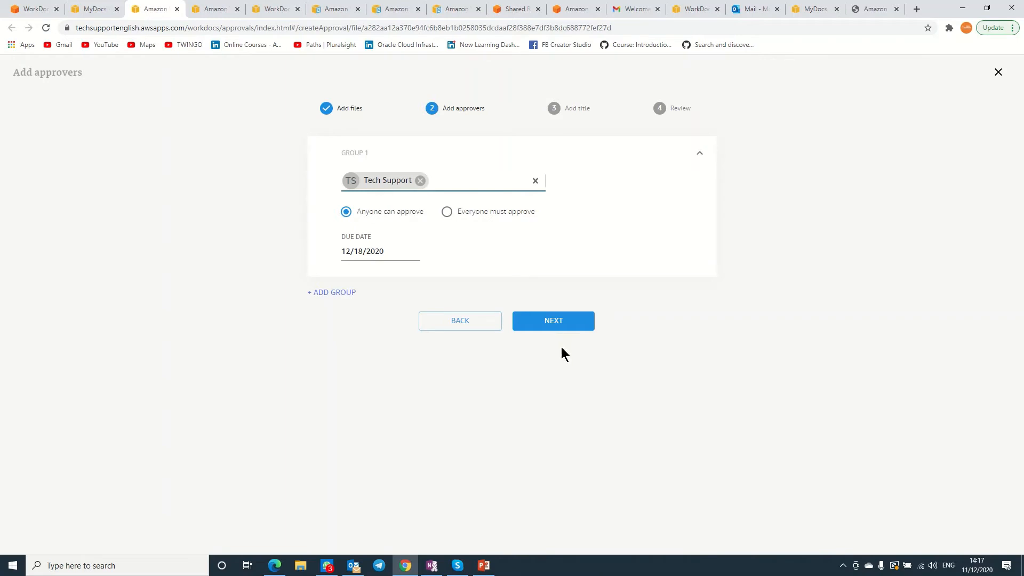
# Title the approval request 'Please Approve', add a short description, and send it.
pyautogui.click(550, 321)
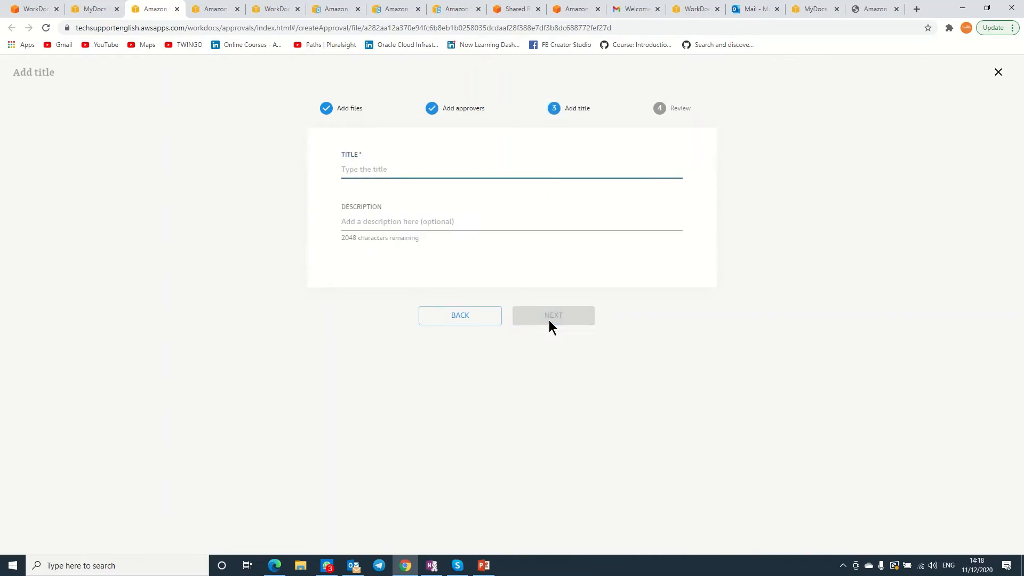
pyautogui.write('Ple')
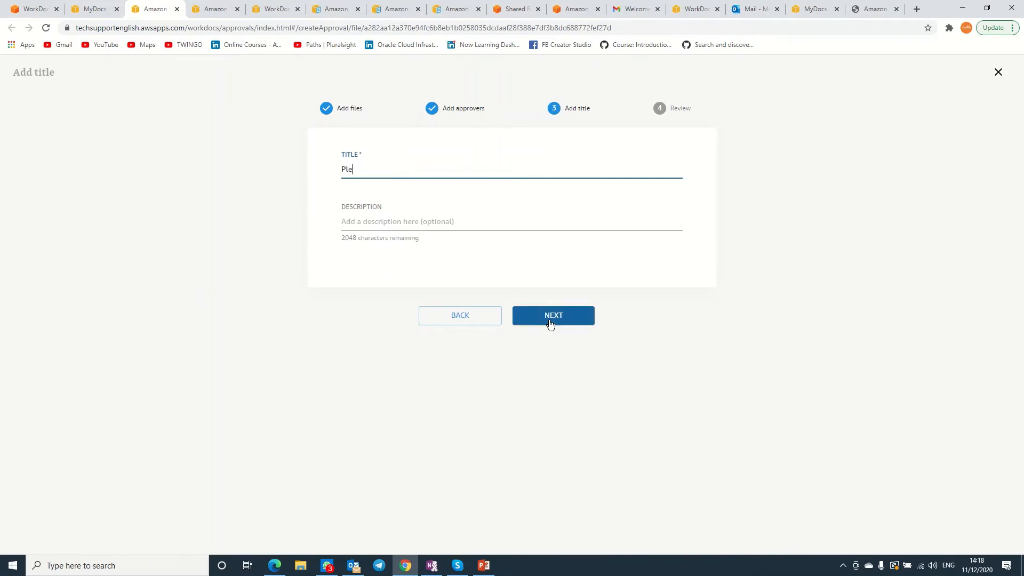
pyautogui.write('ase Approve')
pyautogui.click(517, 223)
pyautogui.write('l;jl;jl;')
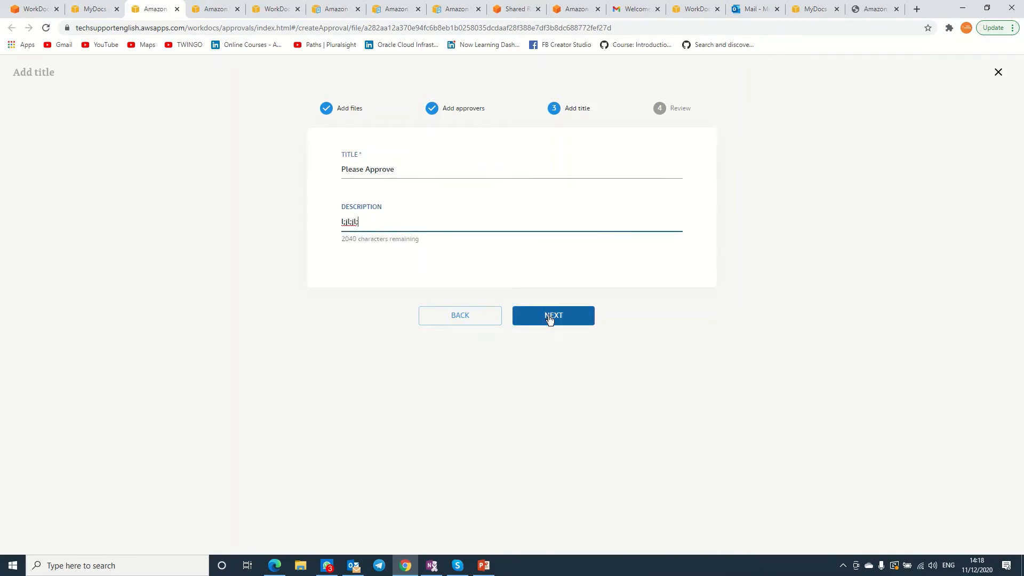
pyautogui.click(549, 316)
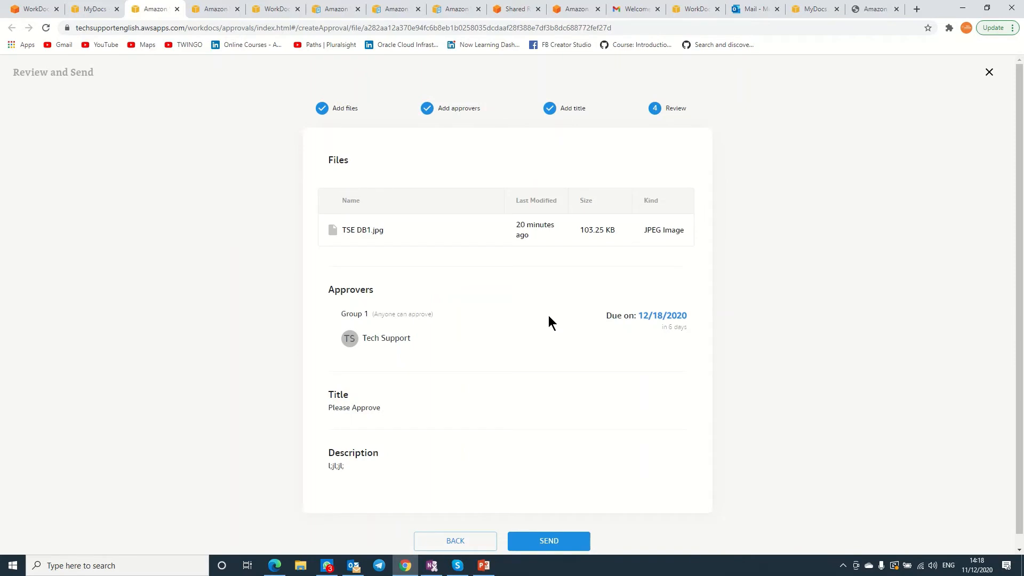
pyautogui.click(553, 541)
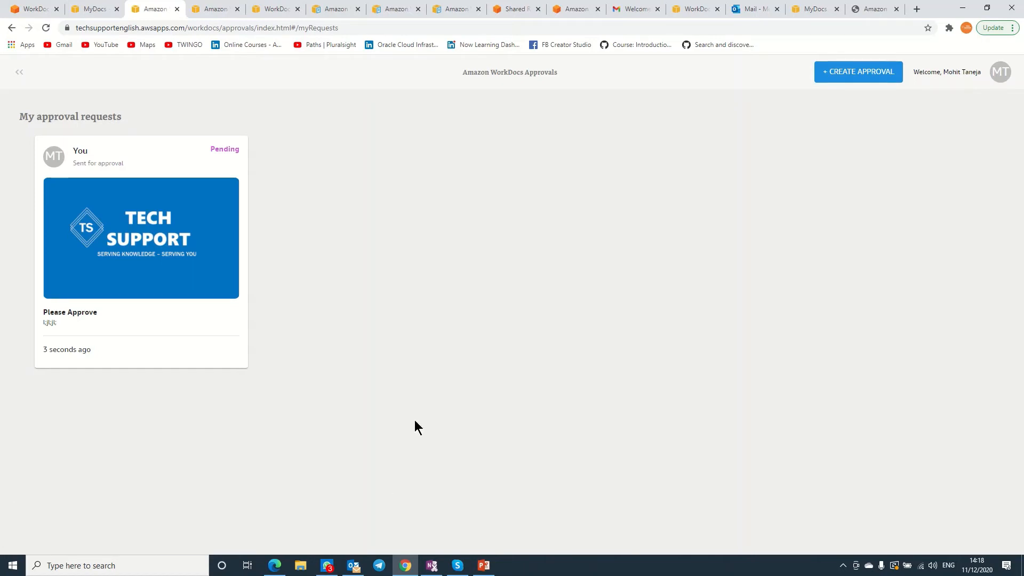
# Copy the WorkDocs Site URL from the console and open it in Edge.
pyautogui.click(40, 11)
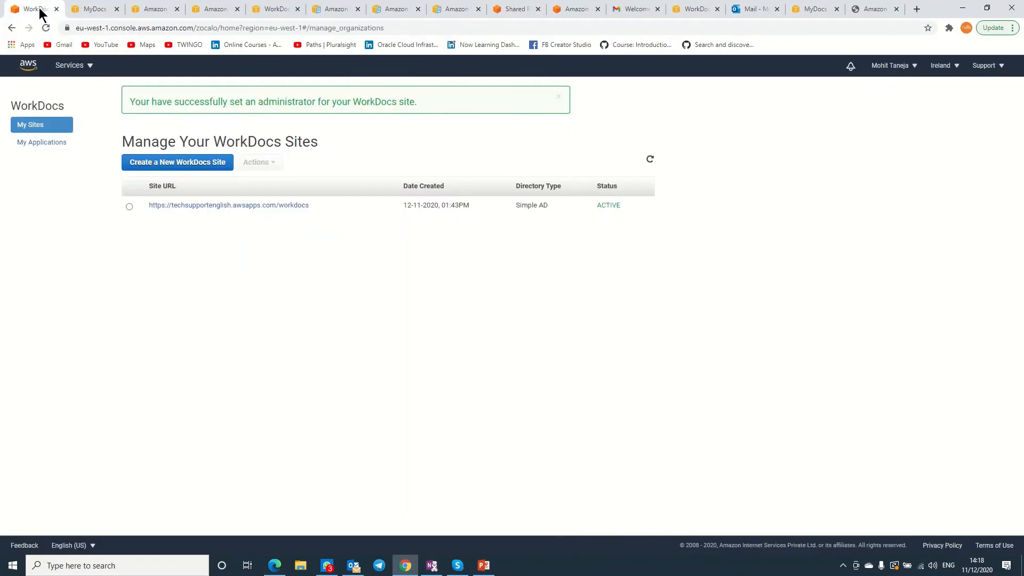
pyautogui.moveTo(312, 203); pyautogui.dragTo(149, 206)
pyautogui.hotkey('ctrl', 'c')
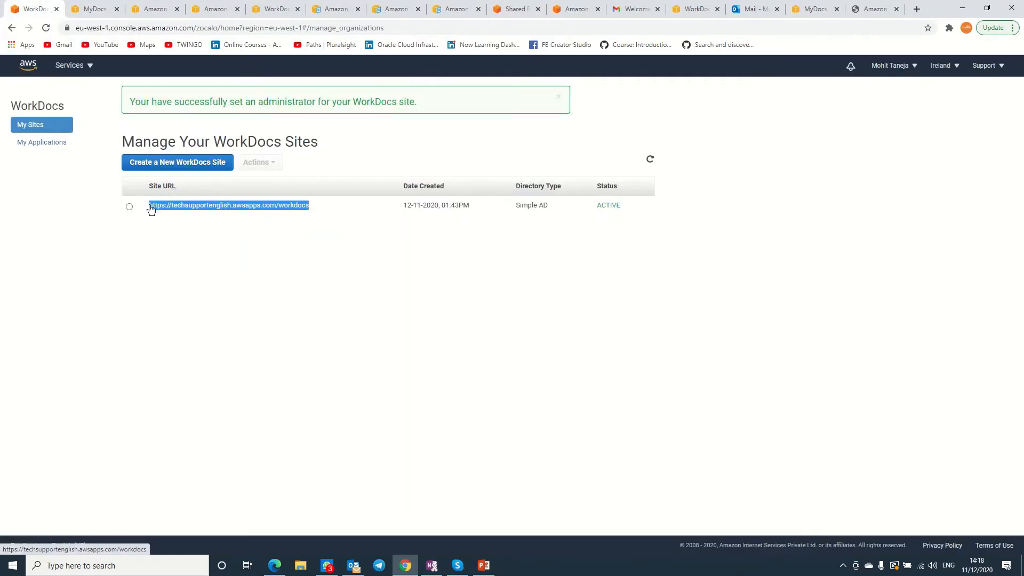
pyautogui.click(274, 566)
pyautogui.hotkey('ctrl', 'v')
pyautogui.press('Return')
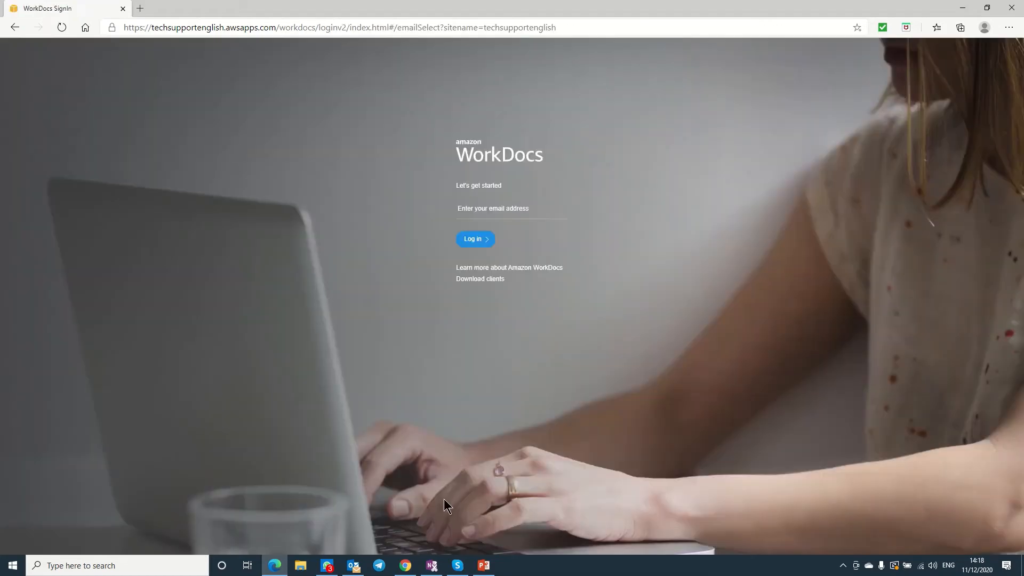
pyautogui.click(354, 565)
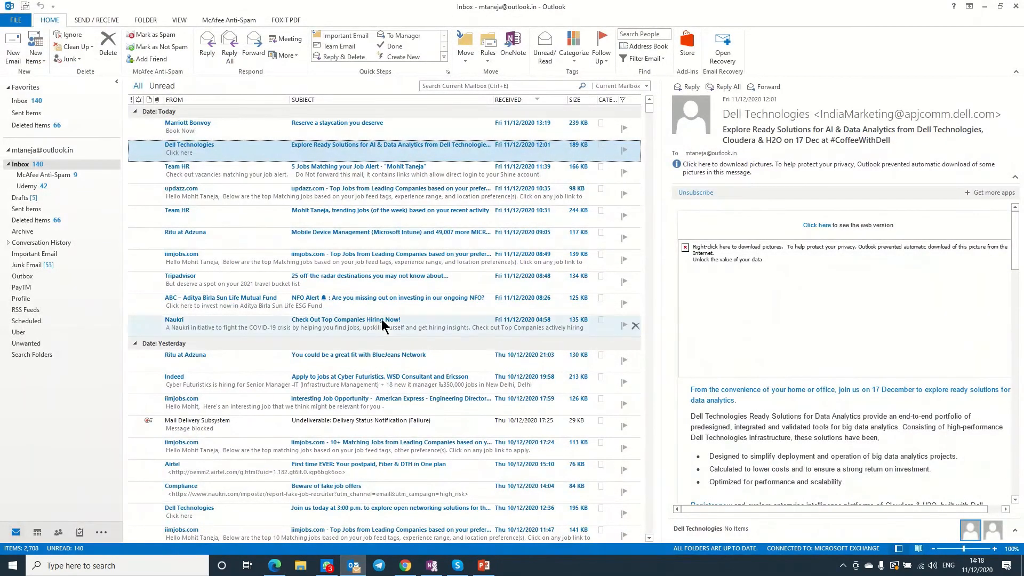
pyautogui.click(352, 567)
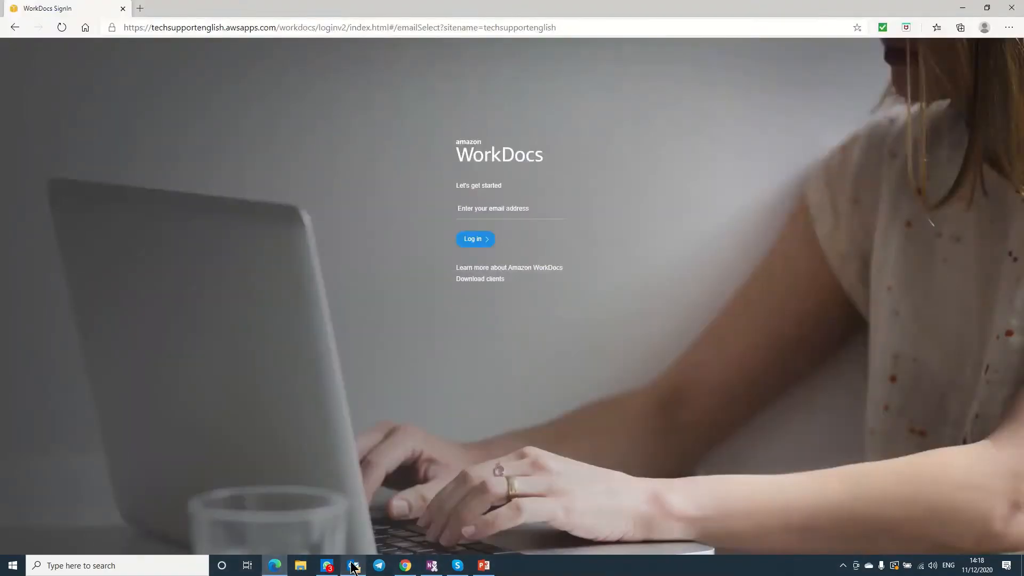
pyautogui.click(405, 565)
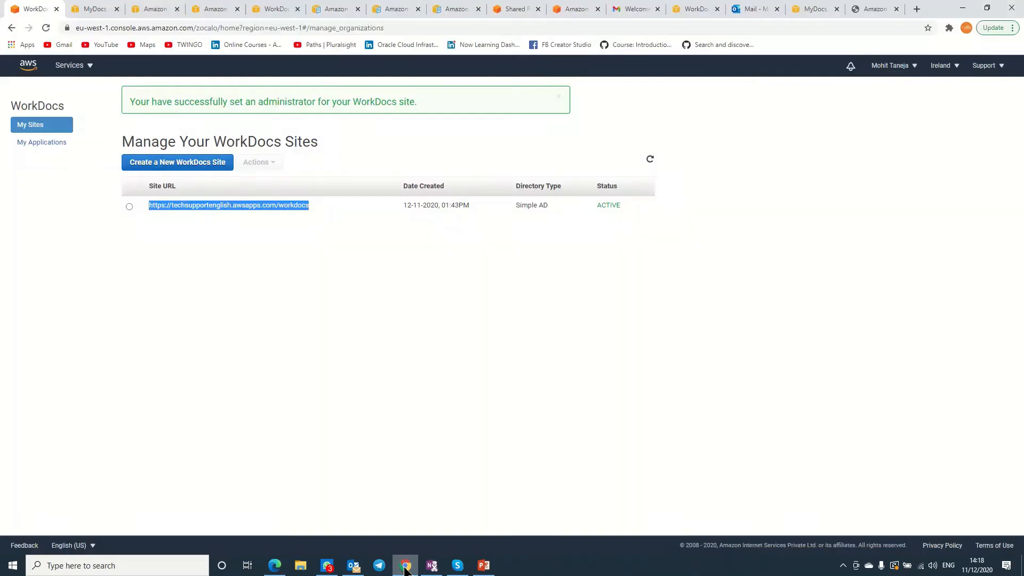
pyautogui.click(757, 9)
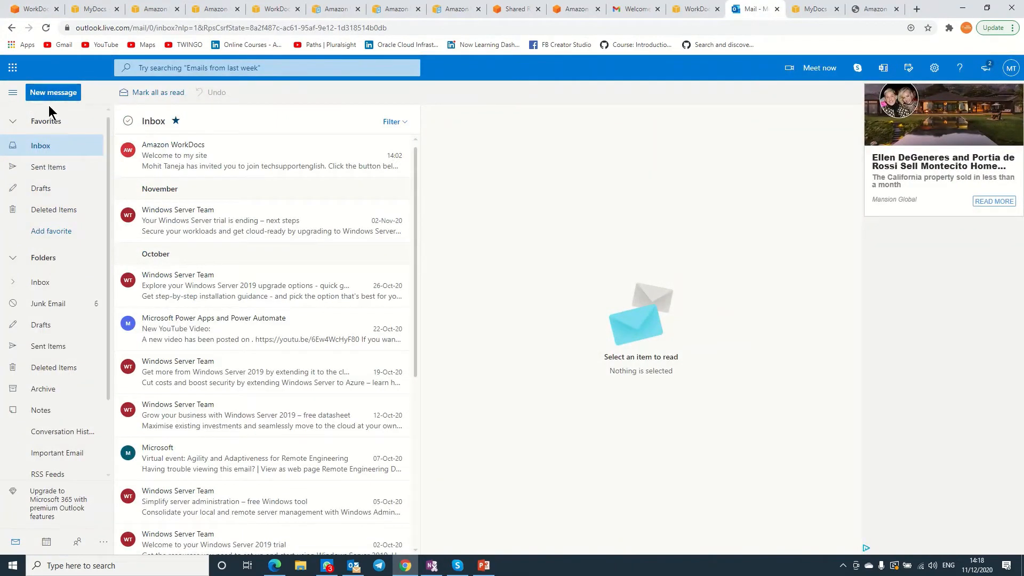
pyautogui.click(46, 28)
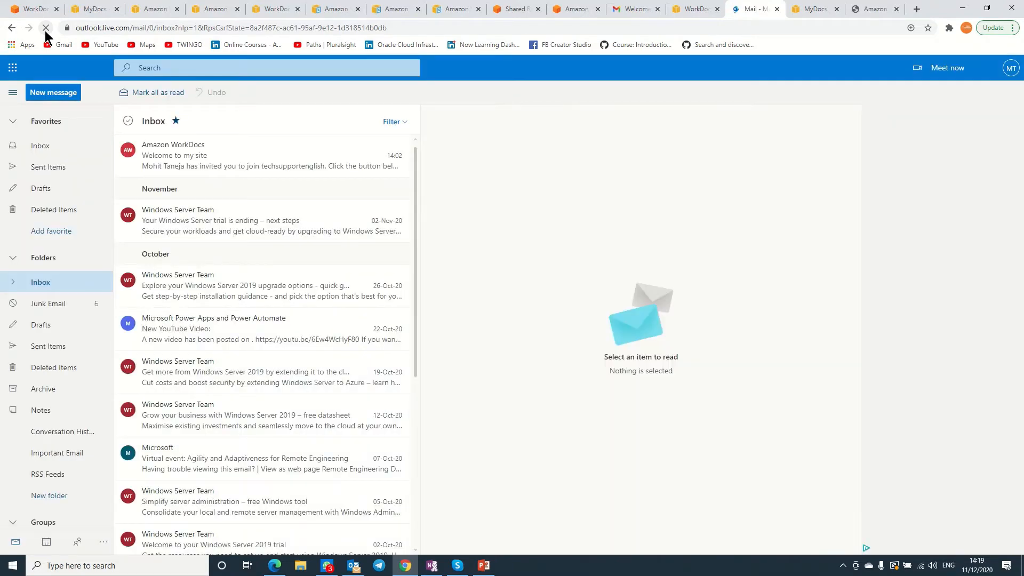
pyautogui.click(56, 304)
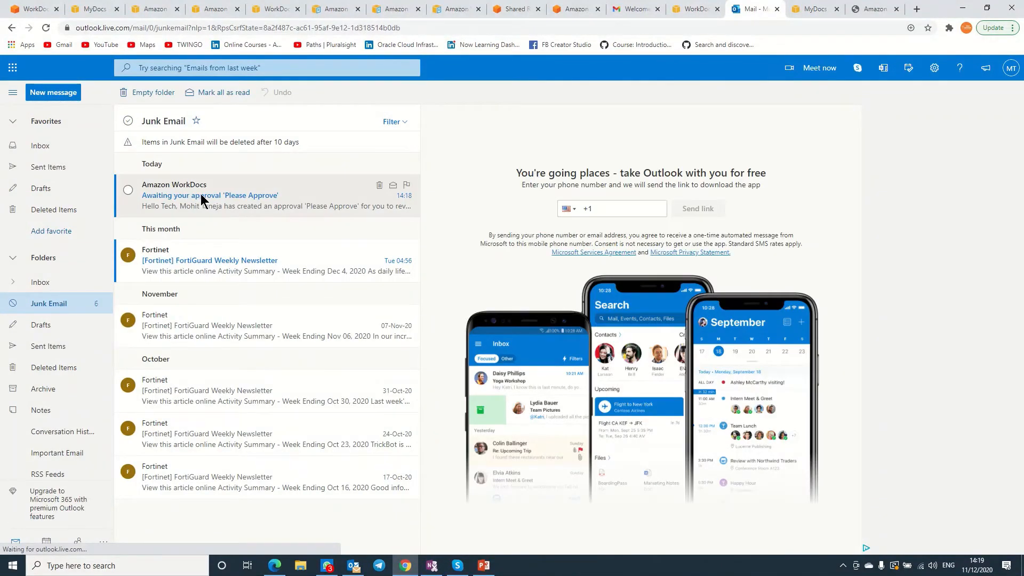
pyautogui.click(200, 194)
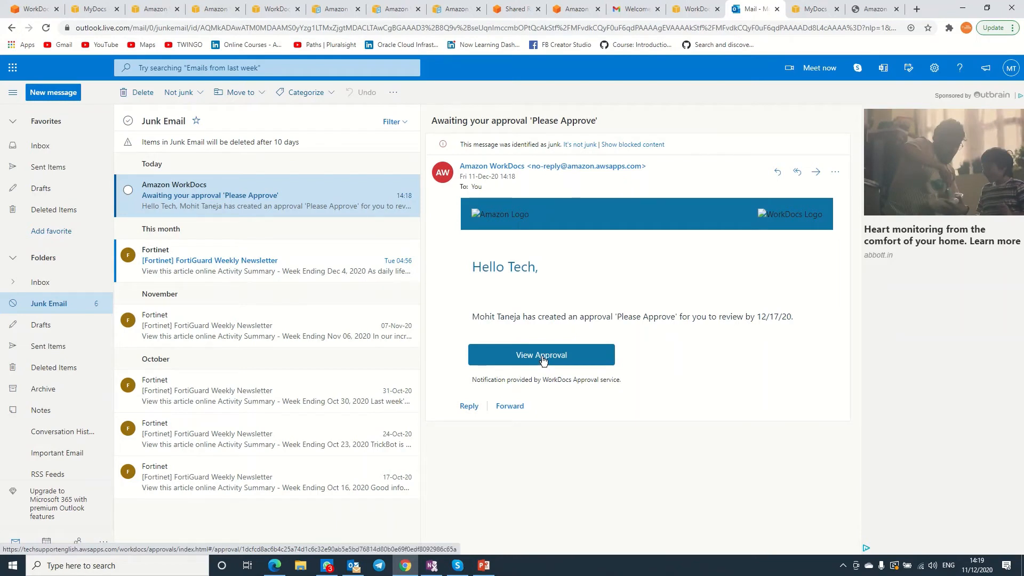
pyautogui.click(542, 357)
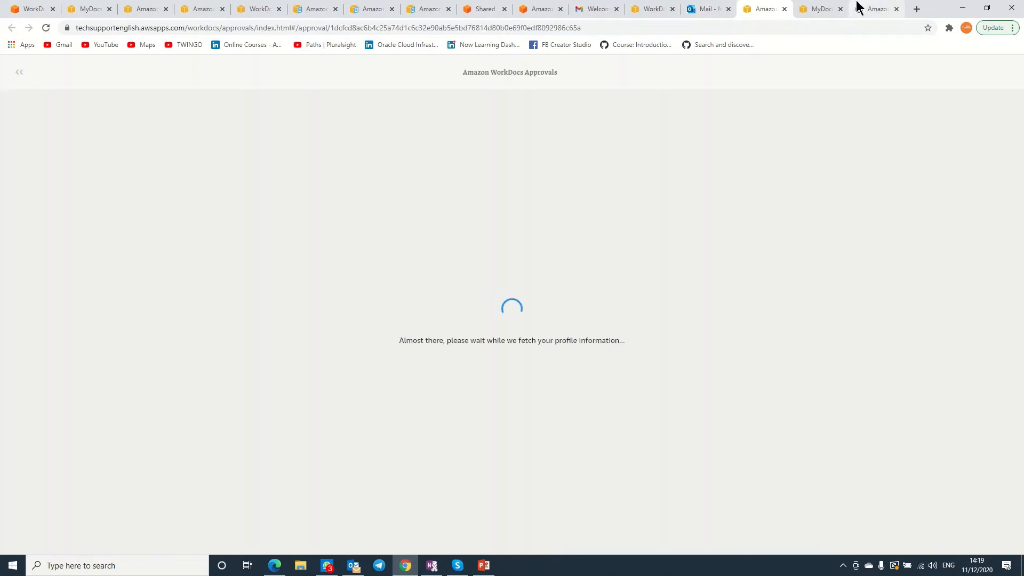
pyautogui.click(784, 9)
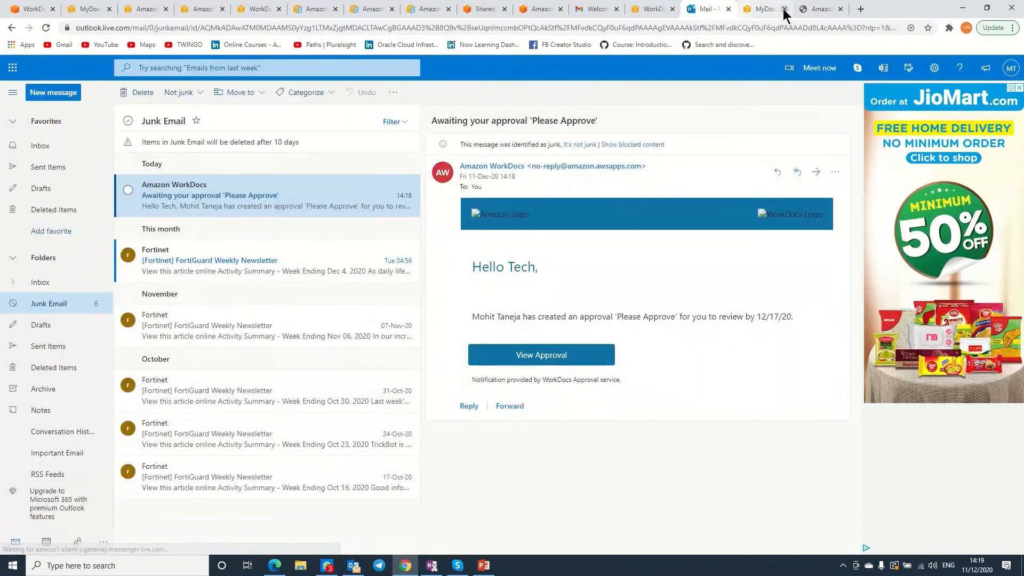
pyautogui.click(964, 8)
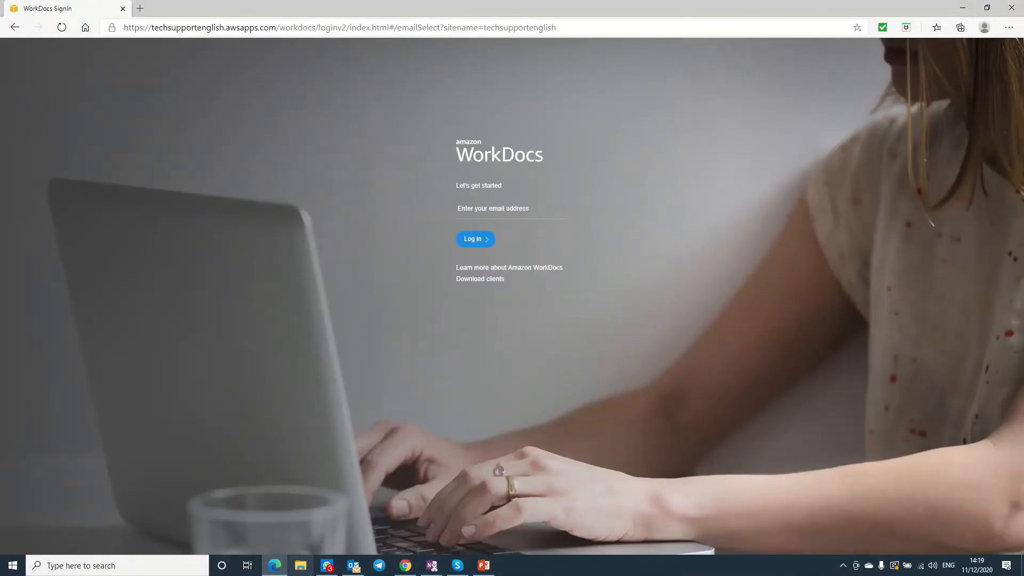
# Log in to the WorkDocs site as Tech Support using its e-mail username and account password.
pyautogui.click(504, 208)
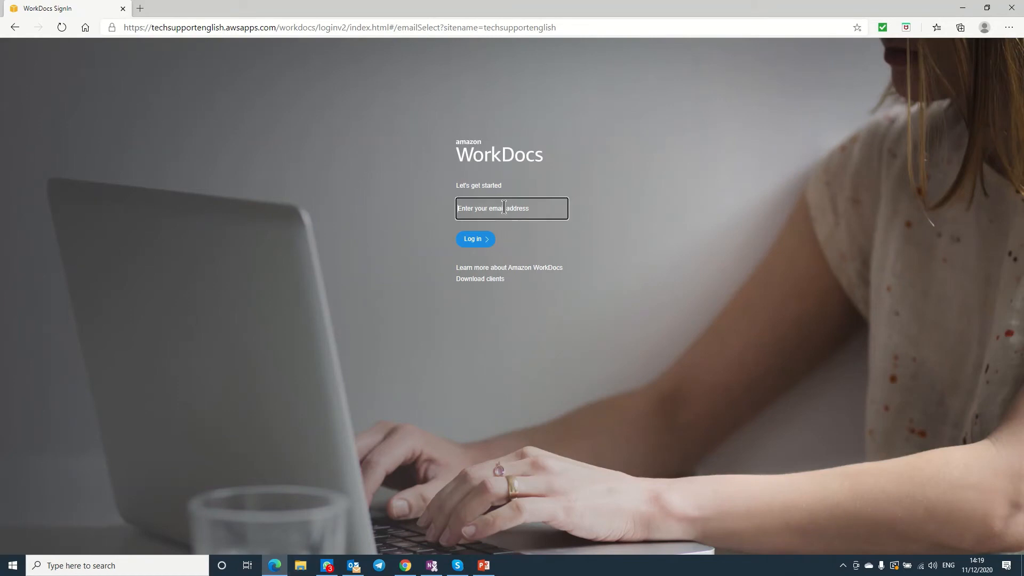
pyautogui.click(478, 240)
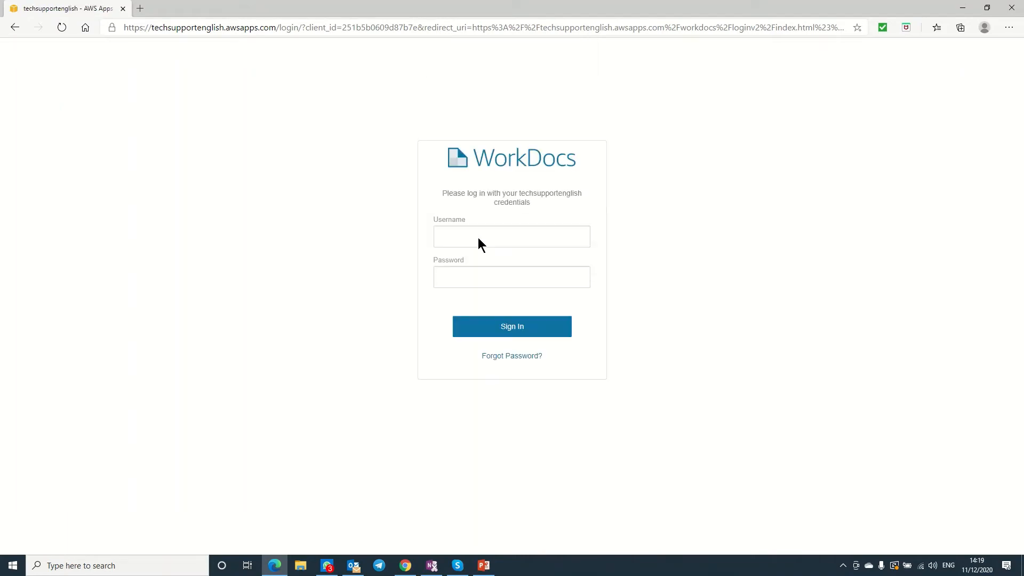
pyautogui.click(476, 239)
pyautogui.press('Tab')
pyautogui.write('••••')
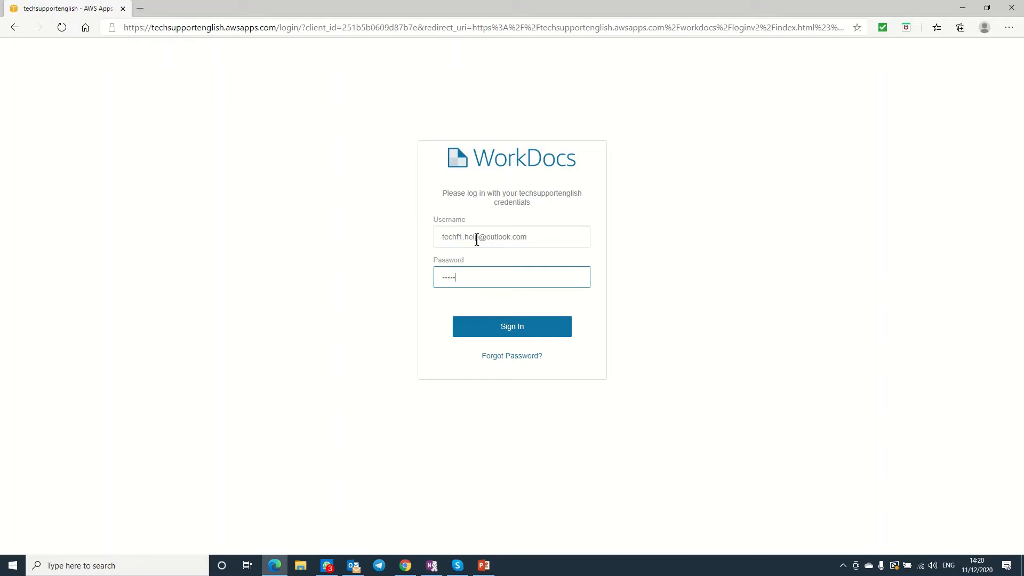
pyautogui.write('••••••••')
pyautogui.click(516, 328)
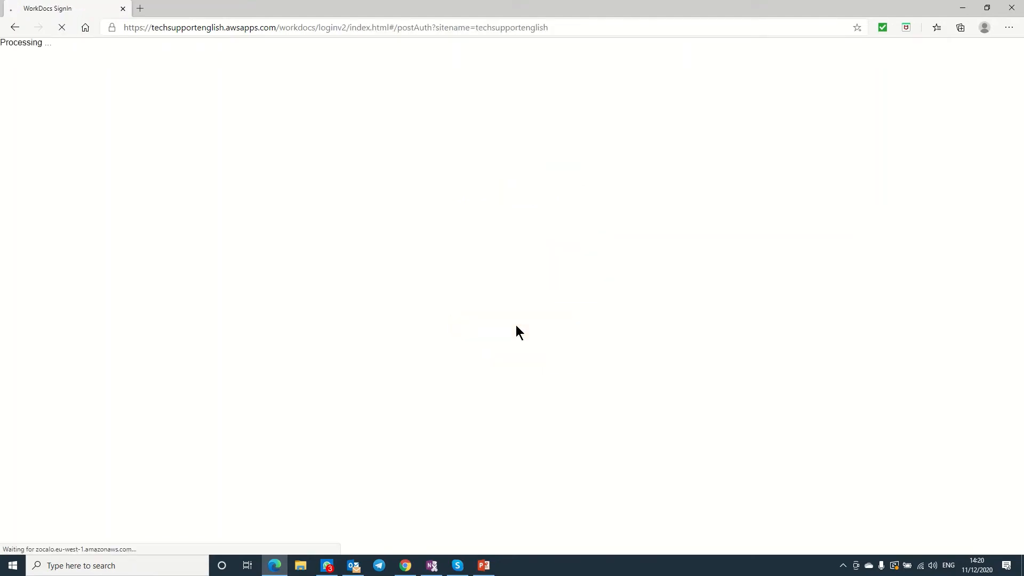
pyautogui.click(404, 567)
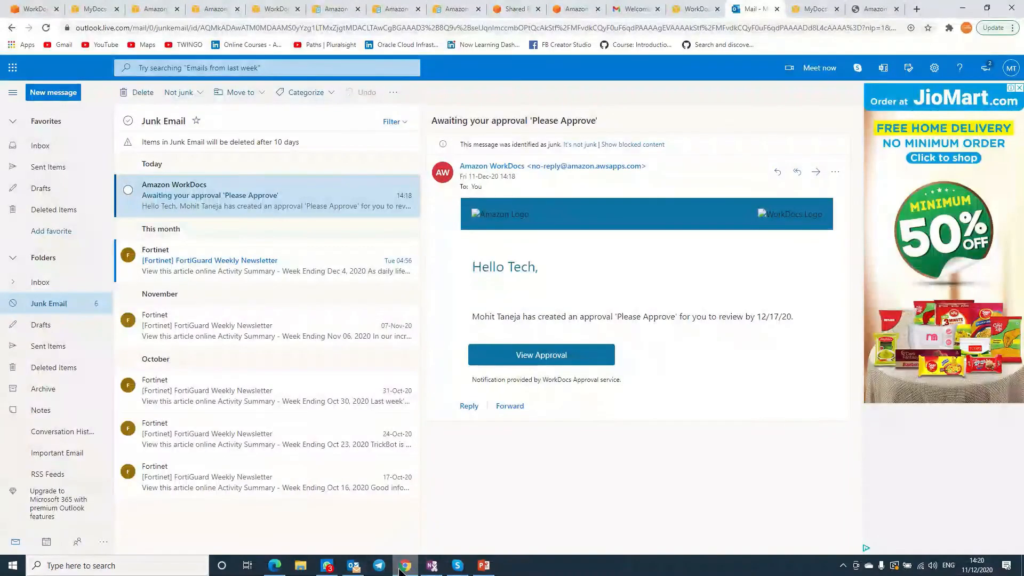
# Look over the Tech Support user's account details and the Create, Tasks and Support menus.
pyautogui.click(966, 10)
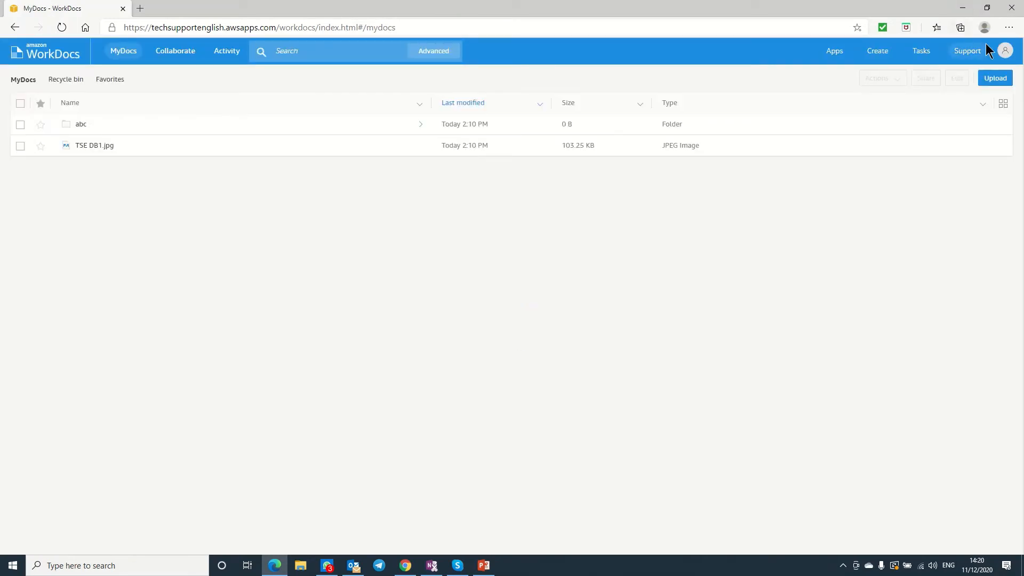
pyautogui.click(1004, 51)
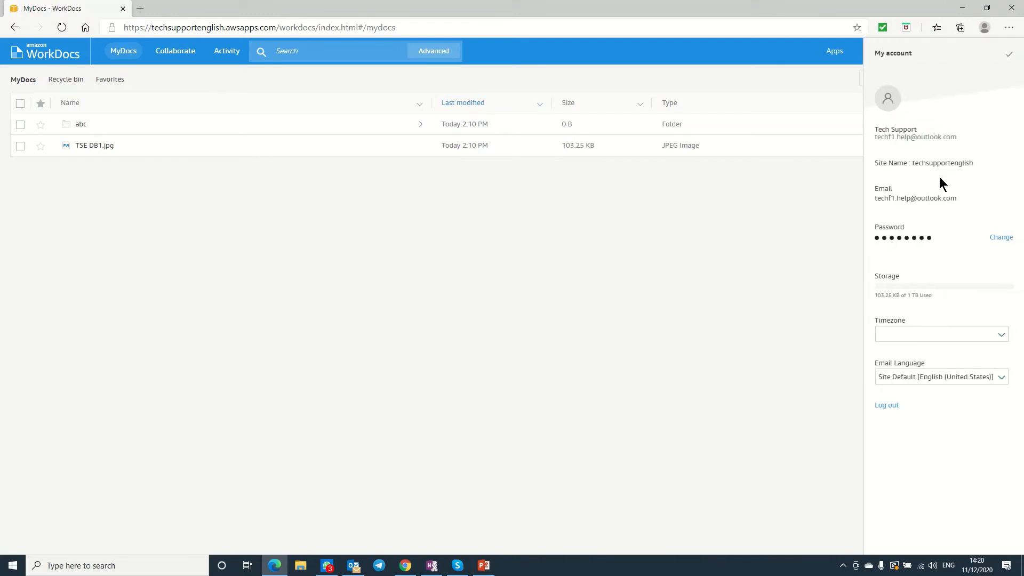
pyautogui.click(749, 284)
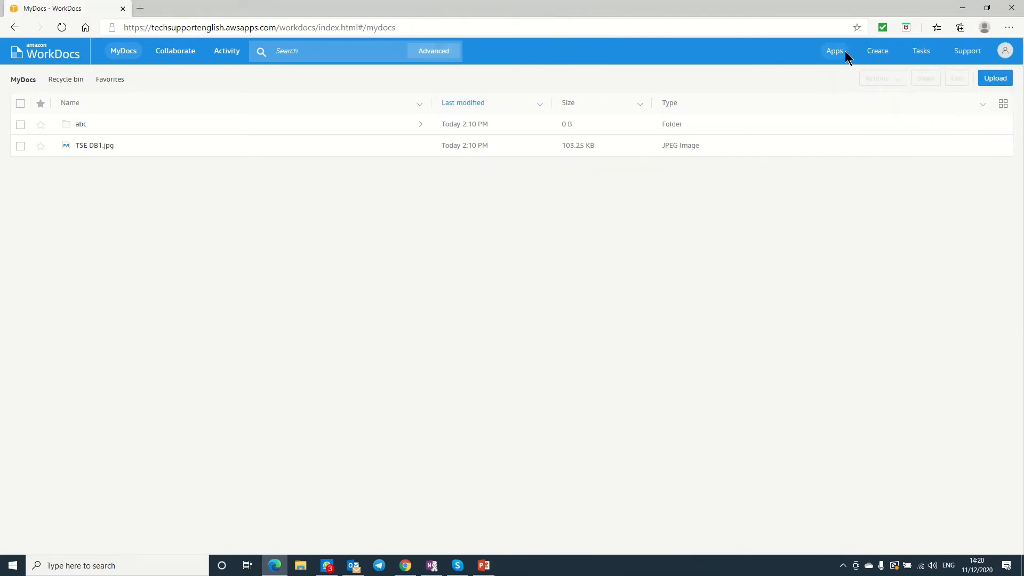
pyautogui.click(880, 52)
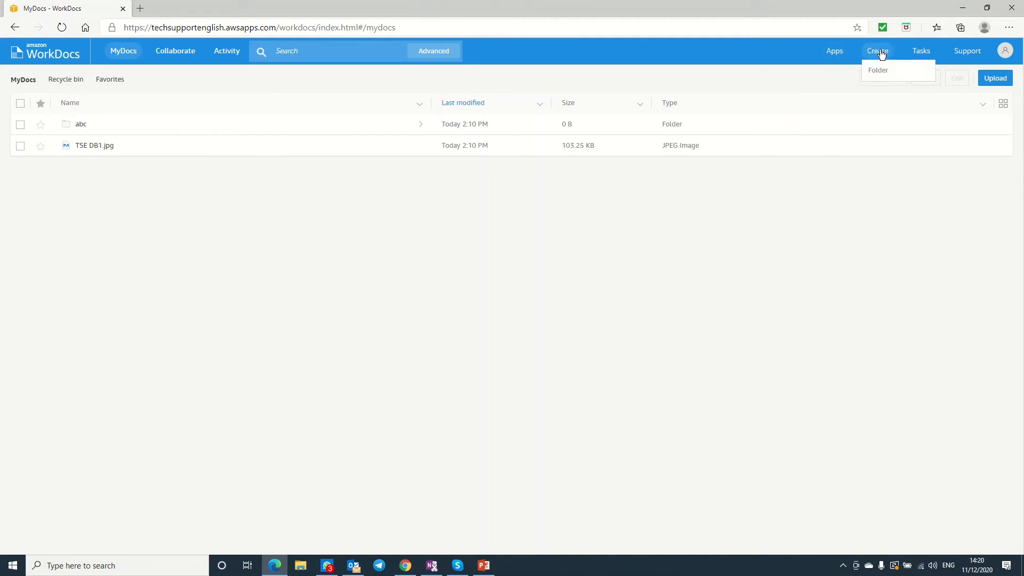
pyautogui.click(913, 54)
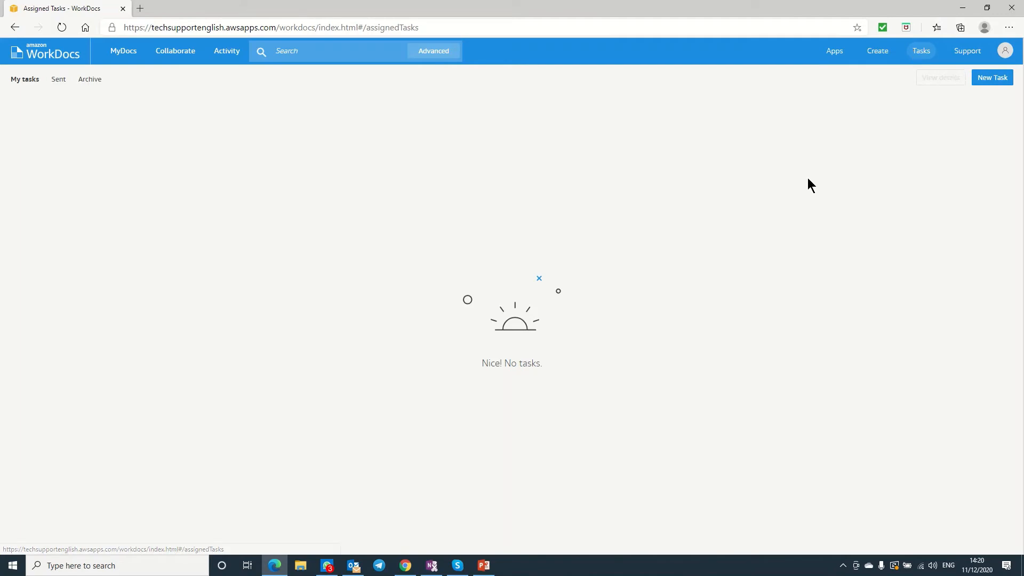
pyautogui.click(965, 54)
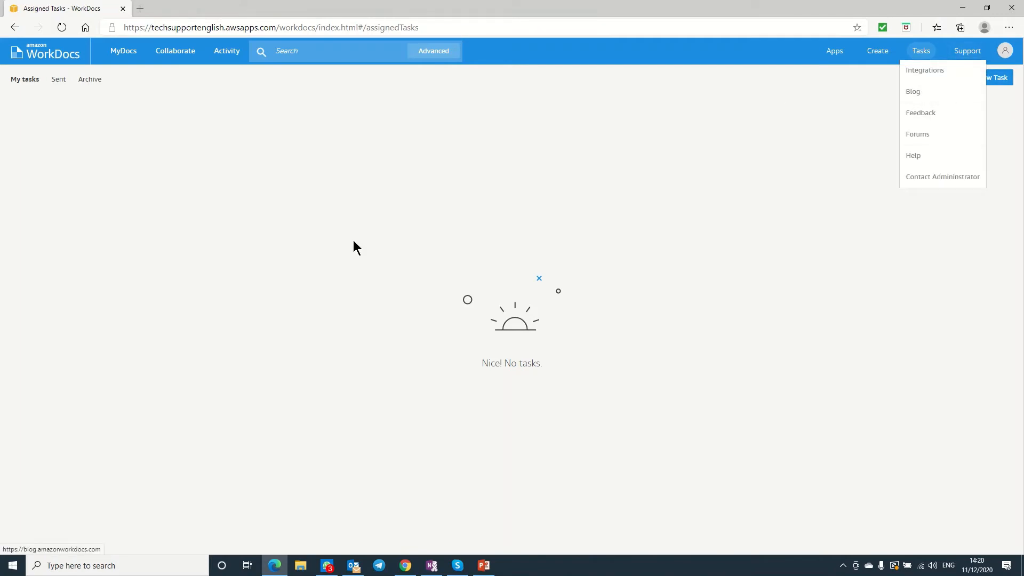
pyautogui.click(125, 57)
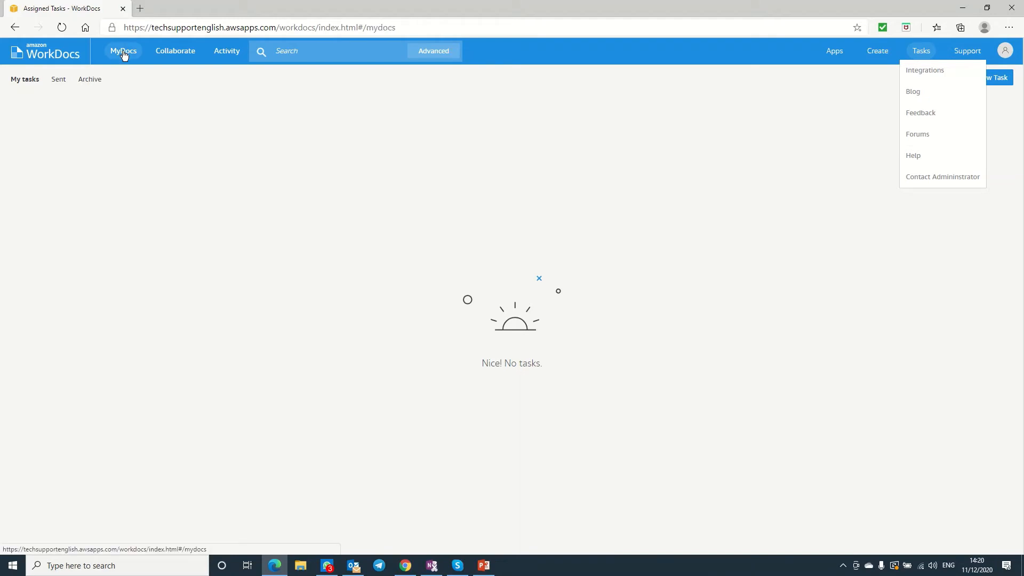
# Browse the Collaborate tabs, ending on Shared with me showing TSE DB1.jpg.
pyautogui.click(180, 54)
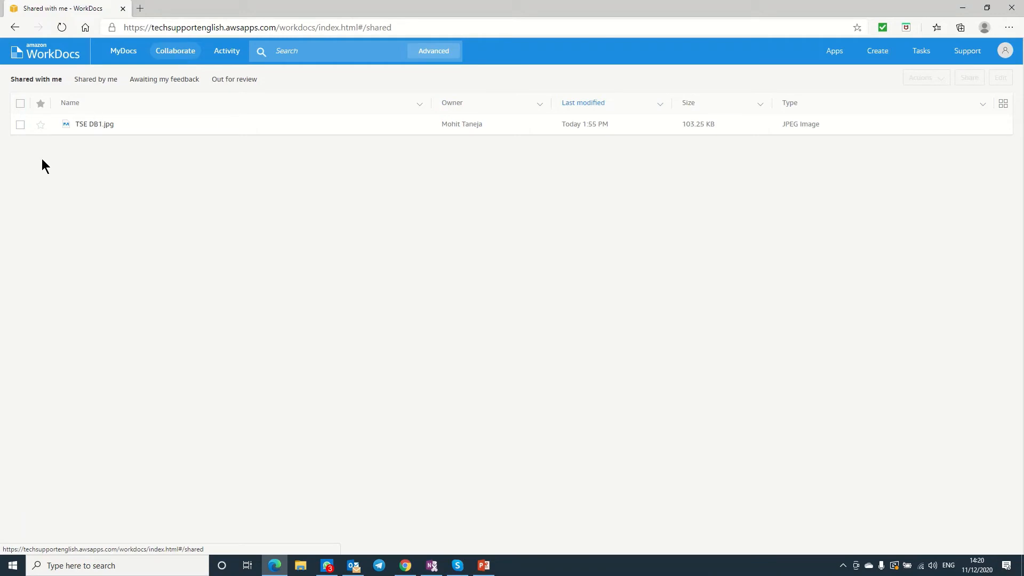
pyautogui.click(20, 125)
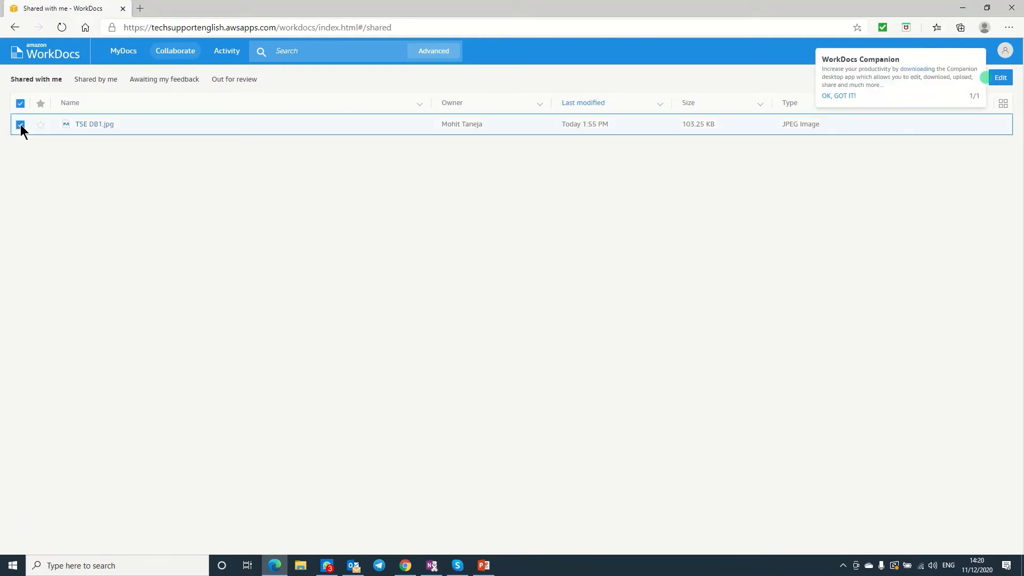
pyautogui.click(186, 80)
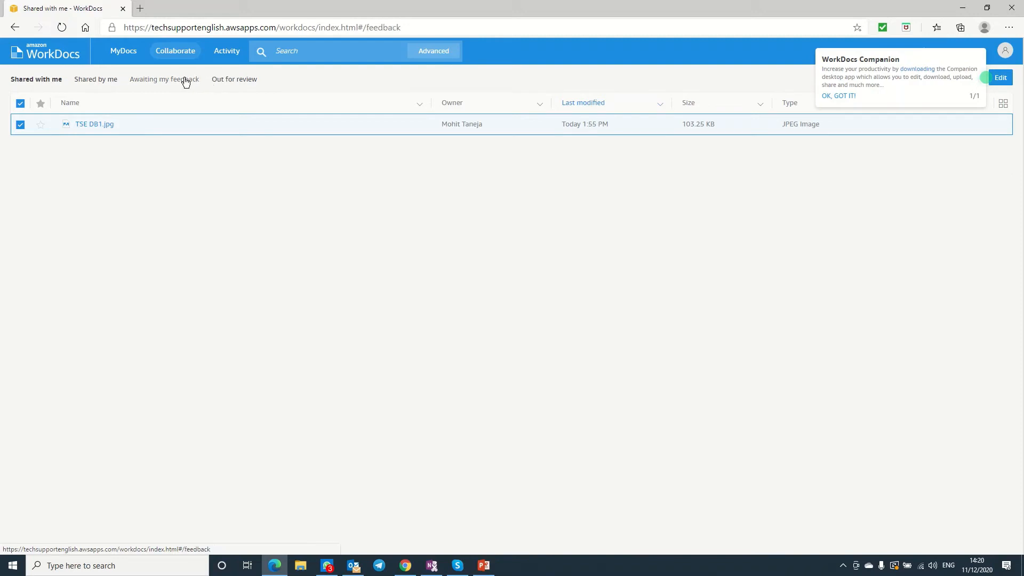
pyautogui.click(236, 81)
pyautogui.click(94, 80)
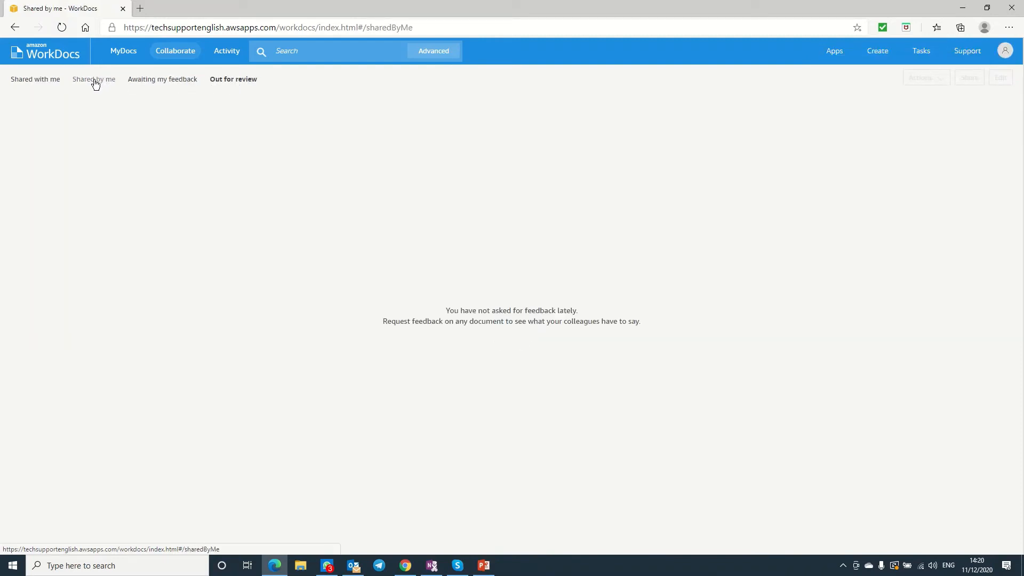
pyautogui.click(39, 79)
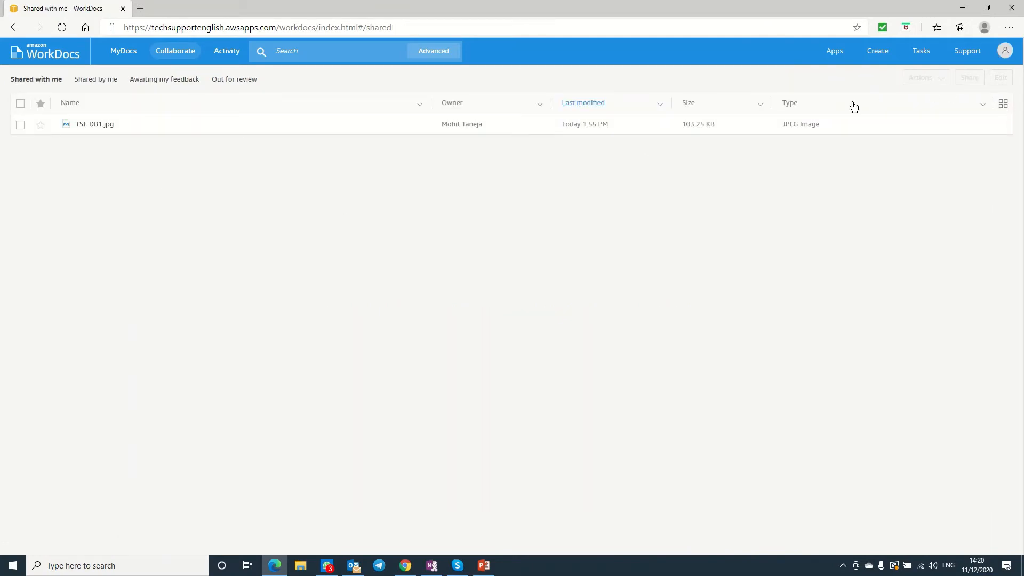
# Approve the pending Please Approve request for TSE DB1.jpg with the comment 'Looks Good'.
pyautogui.click(834, 51)
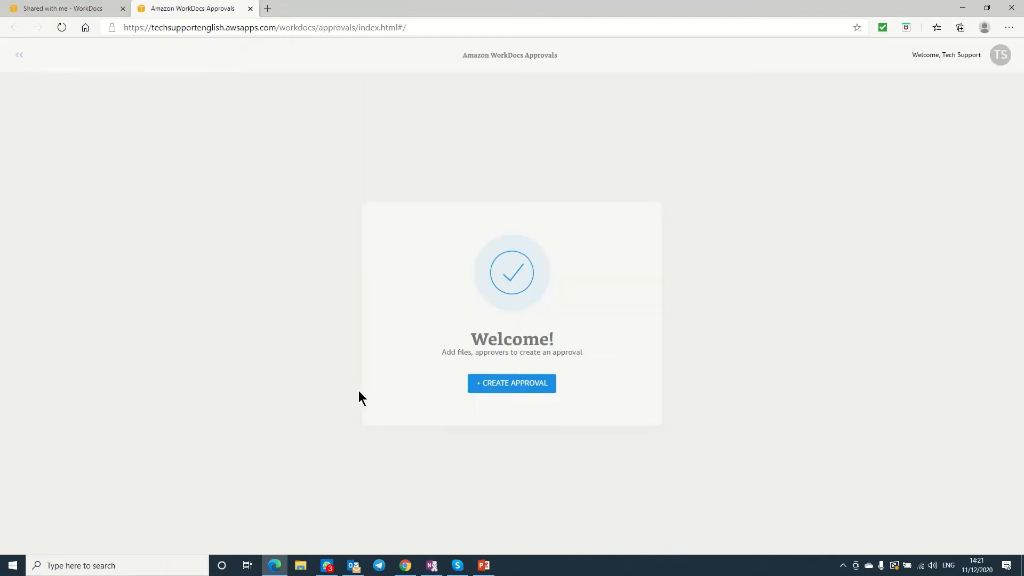
pyautogui.click(17, 54)
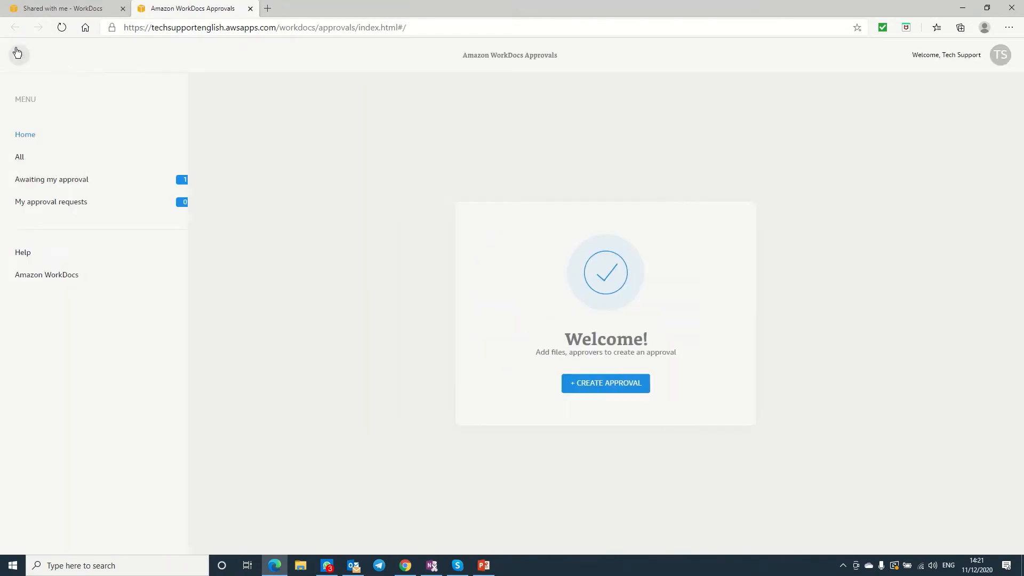
pyautogui.click(57, 183)
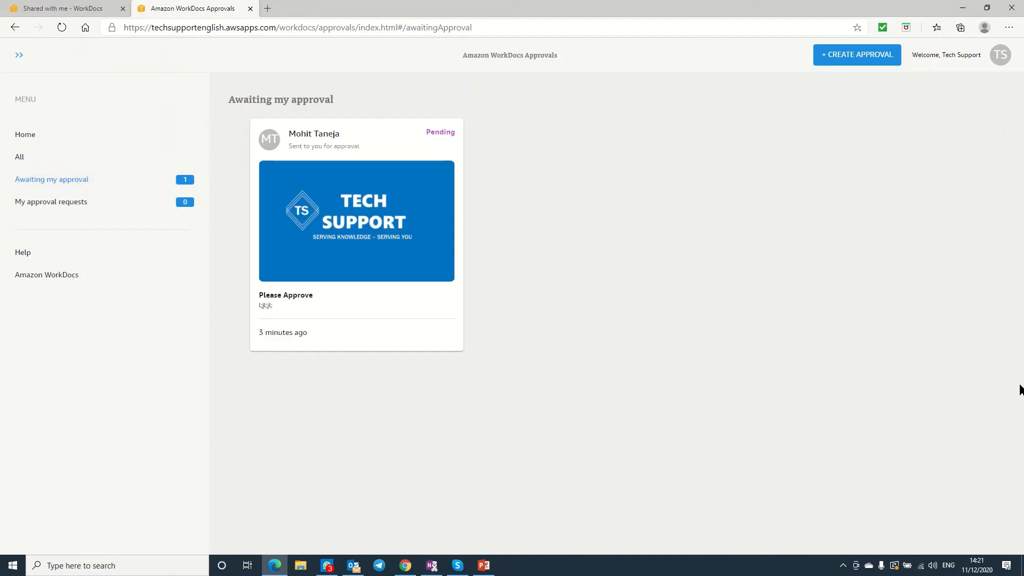
pyautogui.click(303, 204)
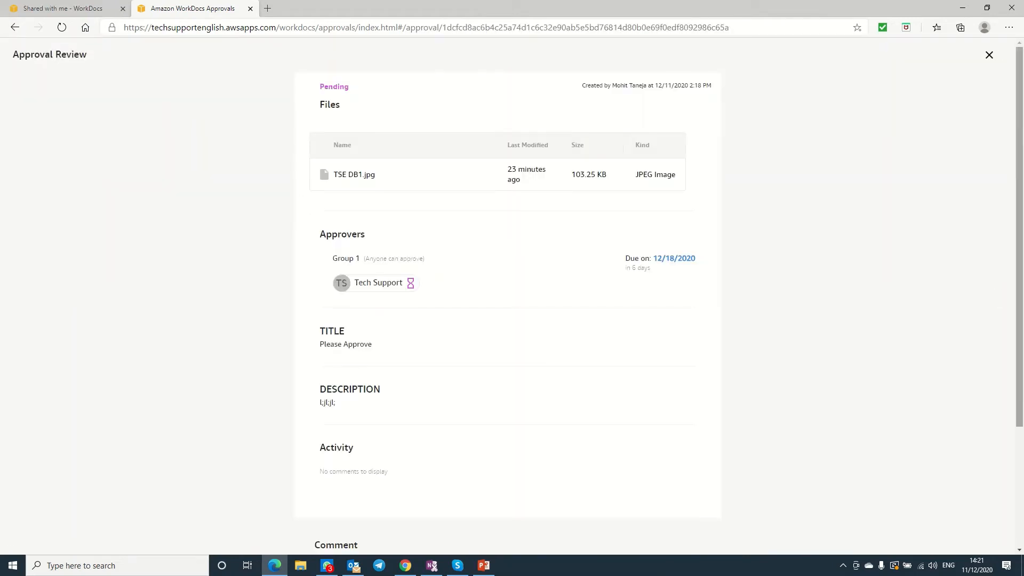
pyautogui.moveTo(1019, 129); pyautogui.dragTo(1022, 281)
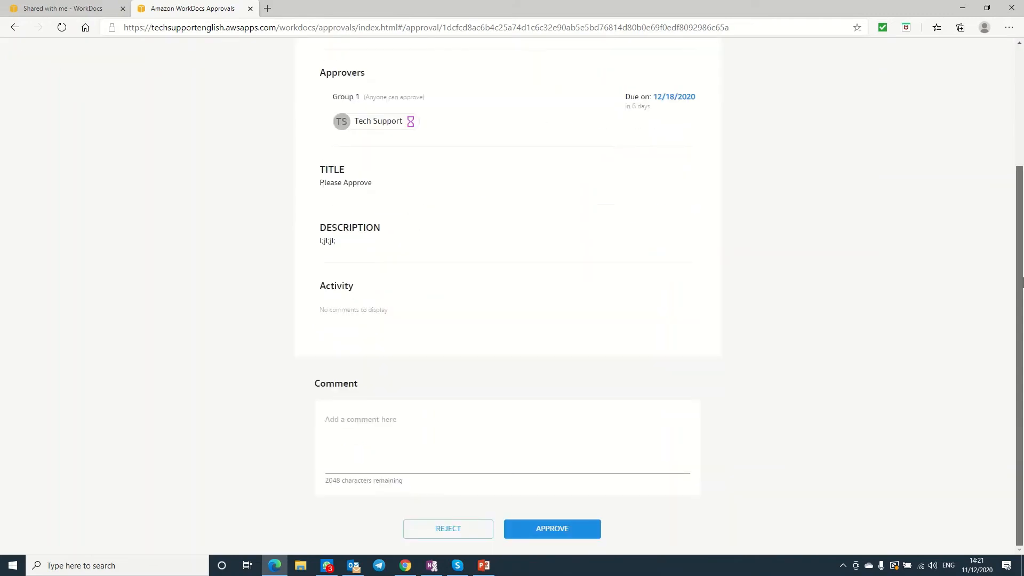
pyautogui.click(385, 464)
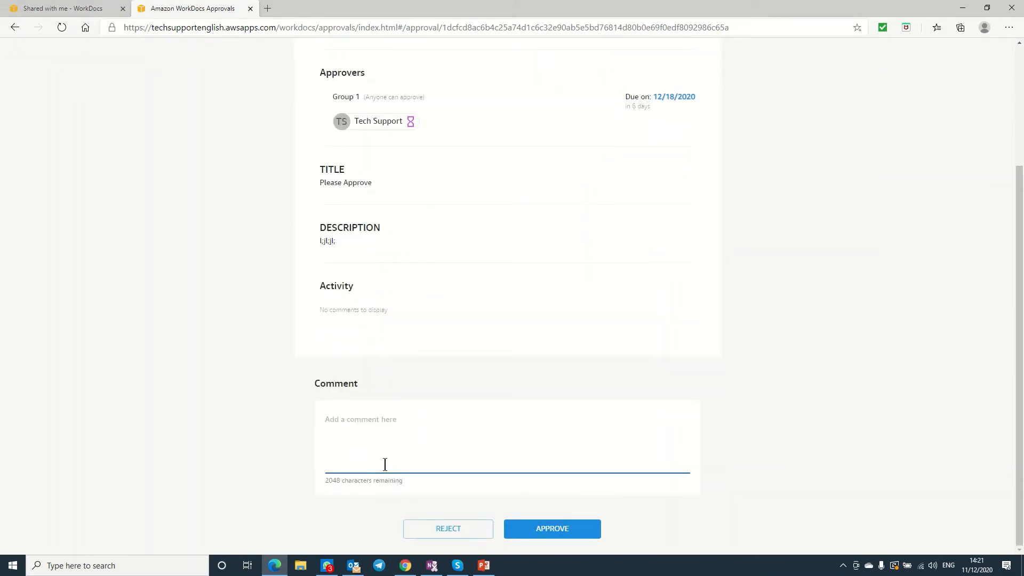
pyautogui.write('Looks Good')
pyautogui.click(534, 527)
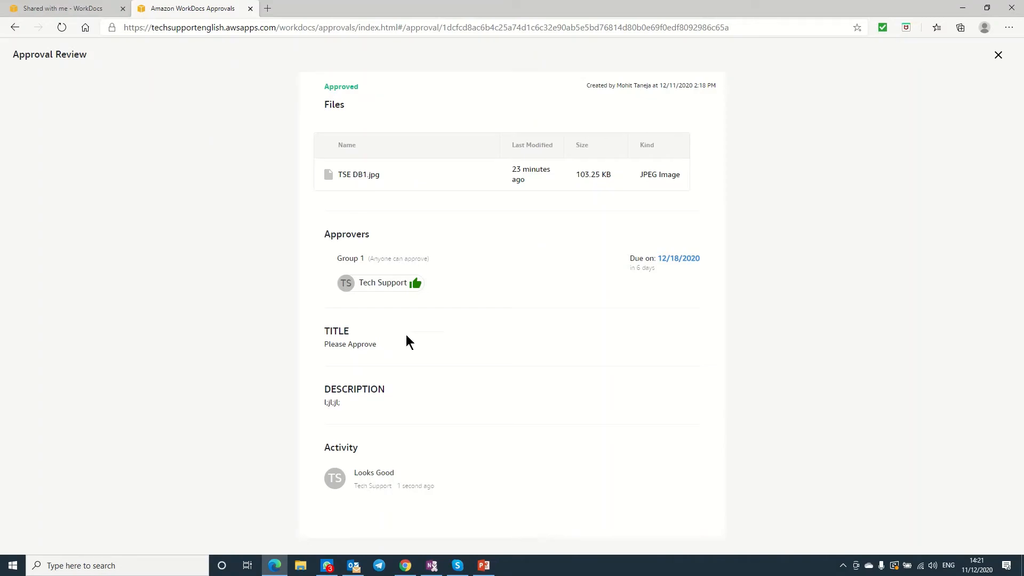
# Switch back to the admin browser and refresh the approval requests page.
pyautogui.hotkey('alt', 'Tab')
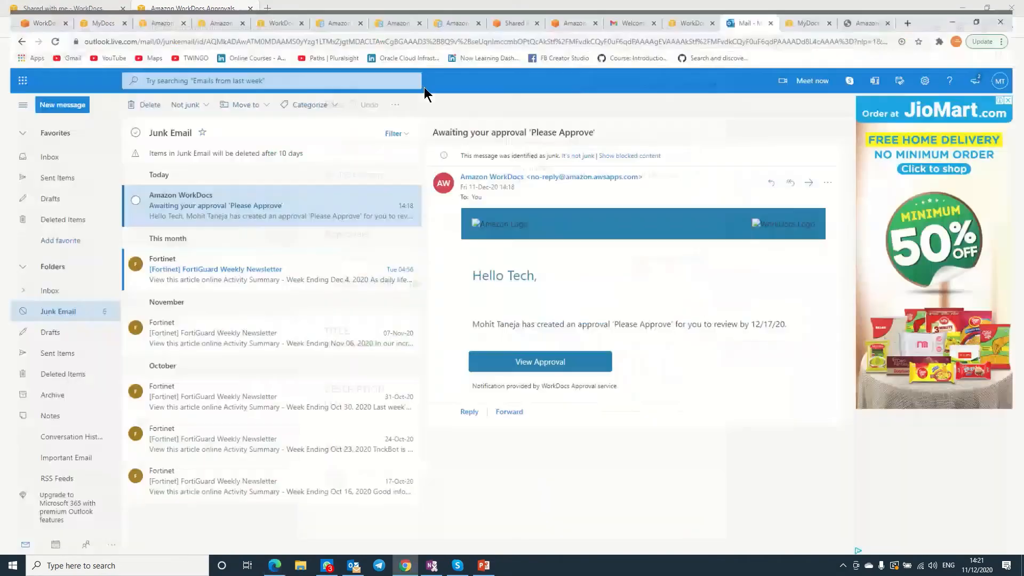
pyautogui.click(89, 10)
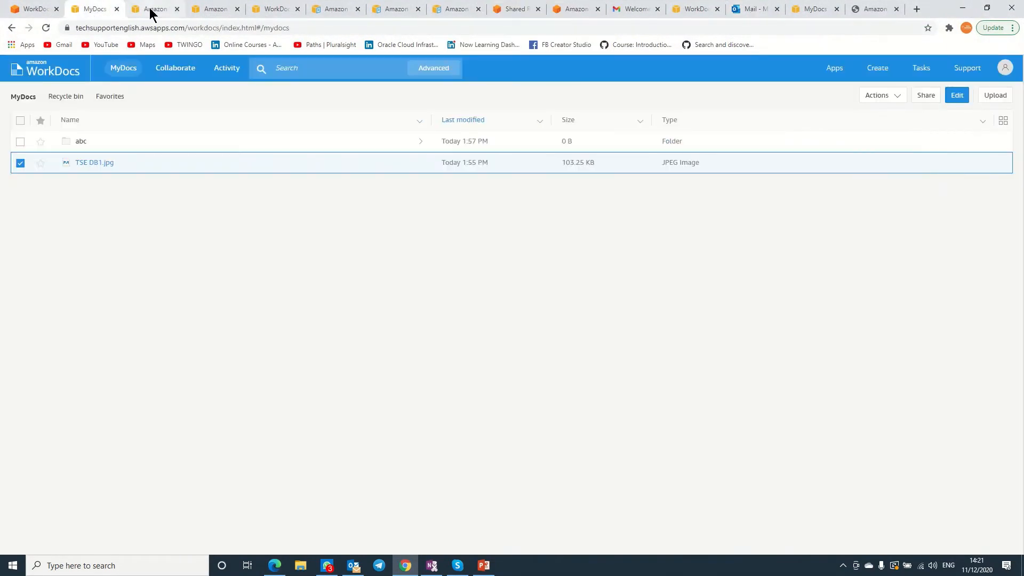
pyautogui.click(151, 9)
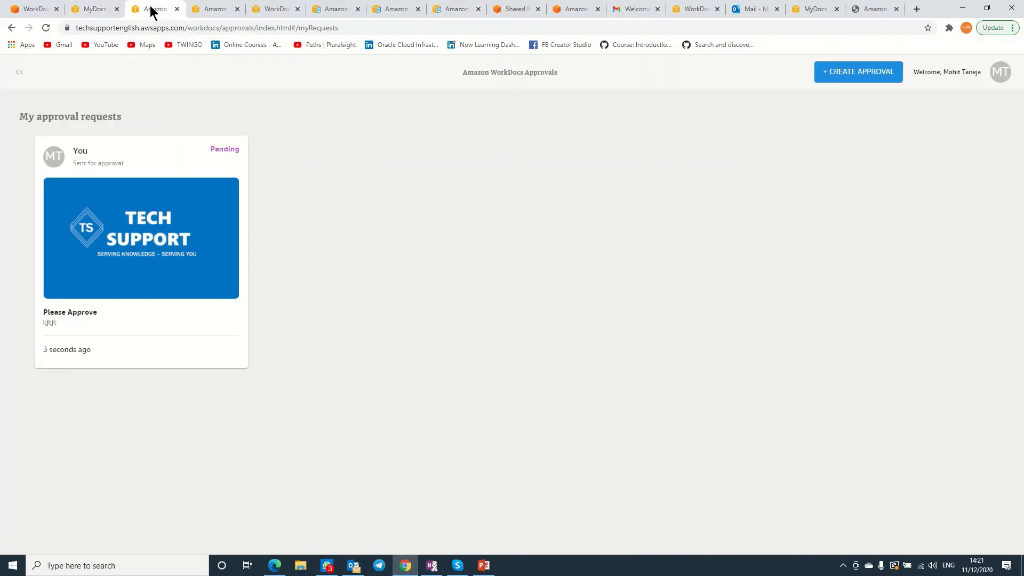
pyautogui.click(48, 25)
# Deselect TSE DB1.jpg and create a new folder named xyz in MyDocs.
pyautogui.click(85, 9)
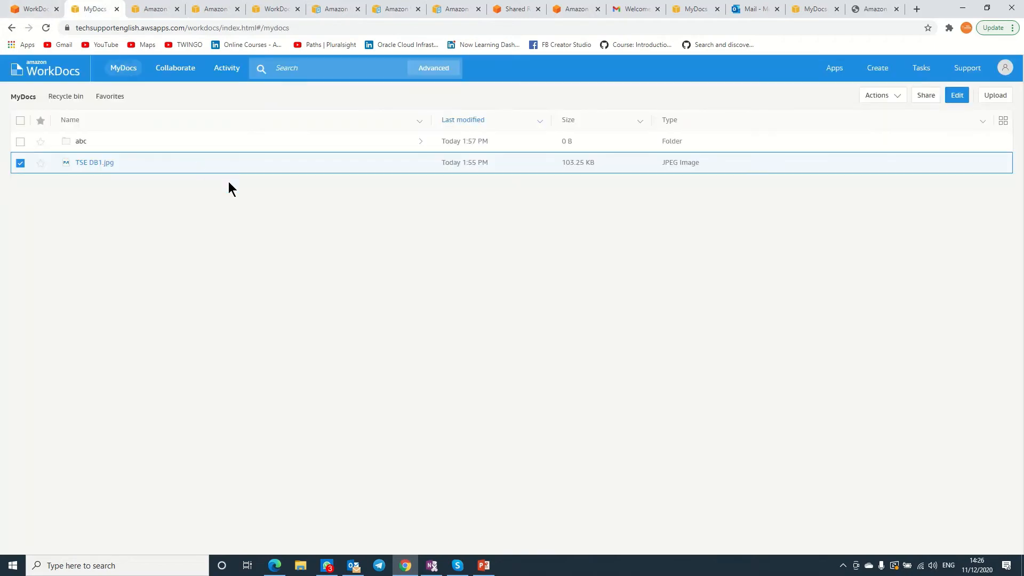
pyautogui.click(21, 164)
pyautogui.click(886, 72)
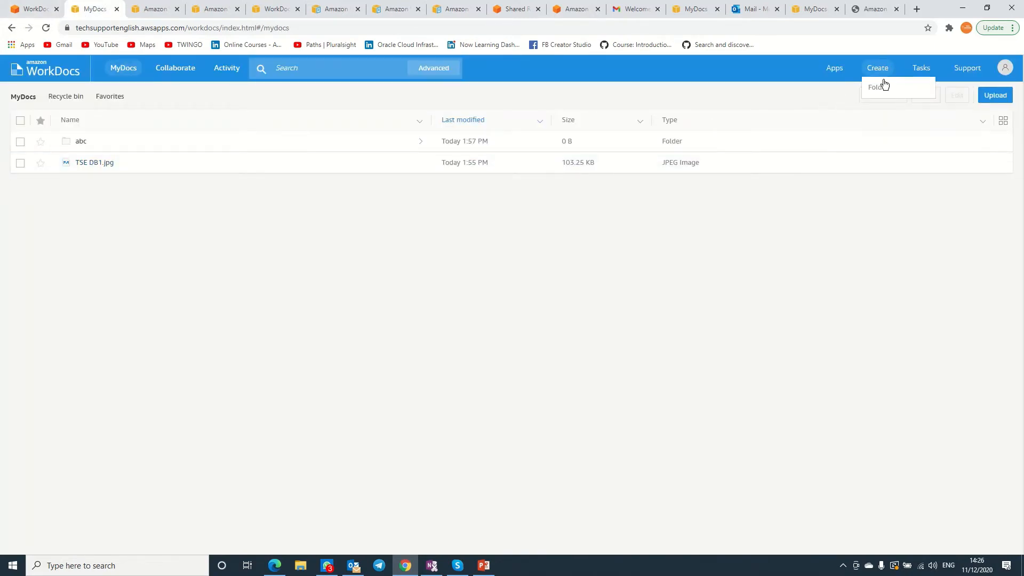
pyautogui.click(880, 89)
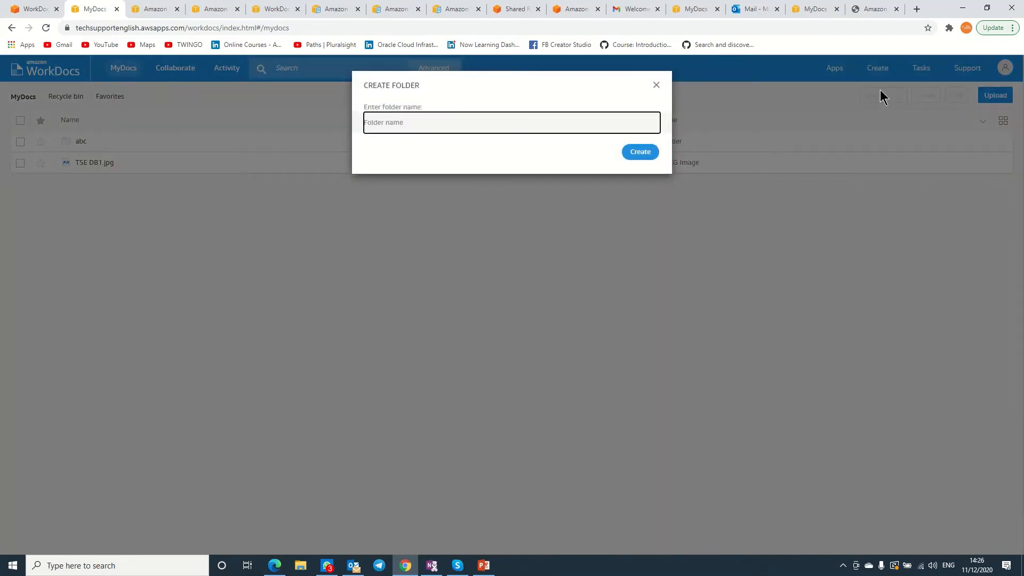
pyautogui.write('t')
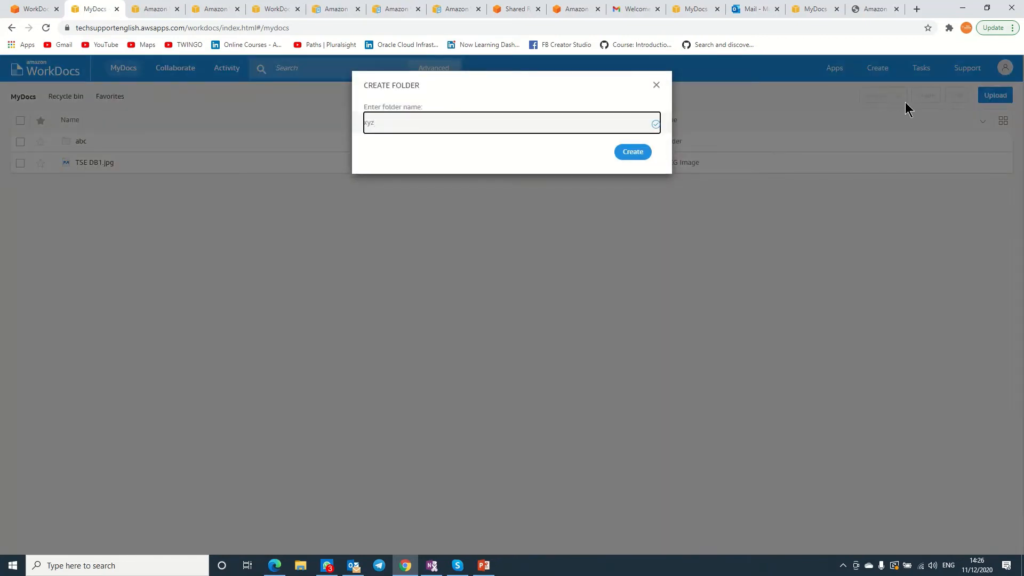
pyautogui.click(642, 157)
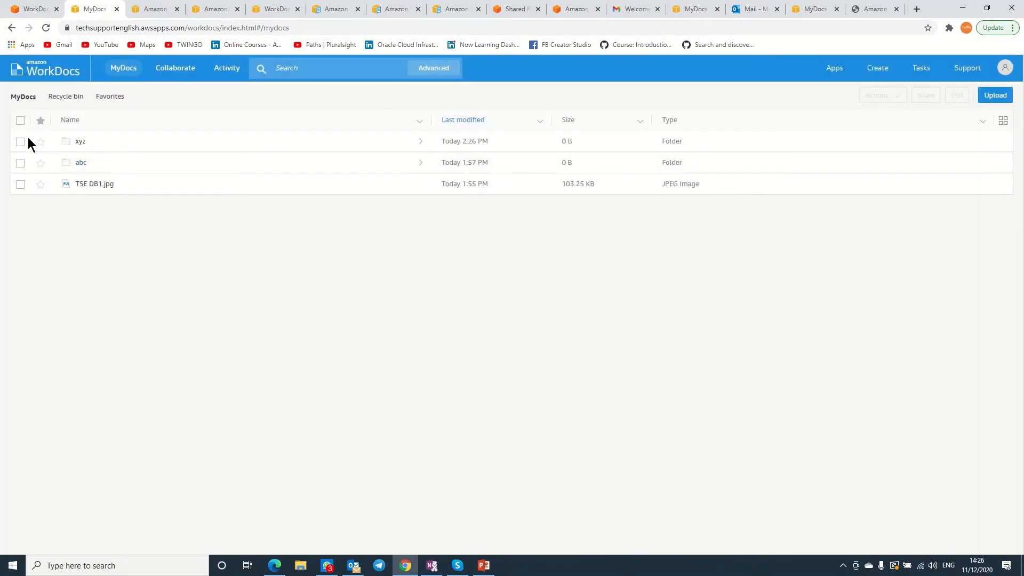
pyautogui.click(20, 142)
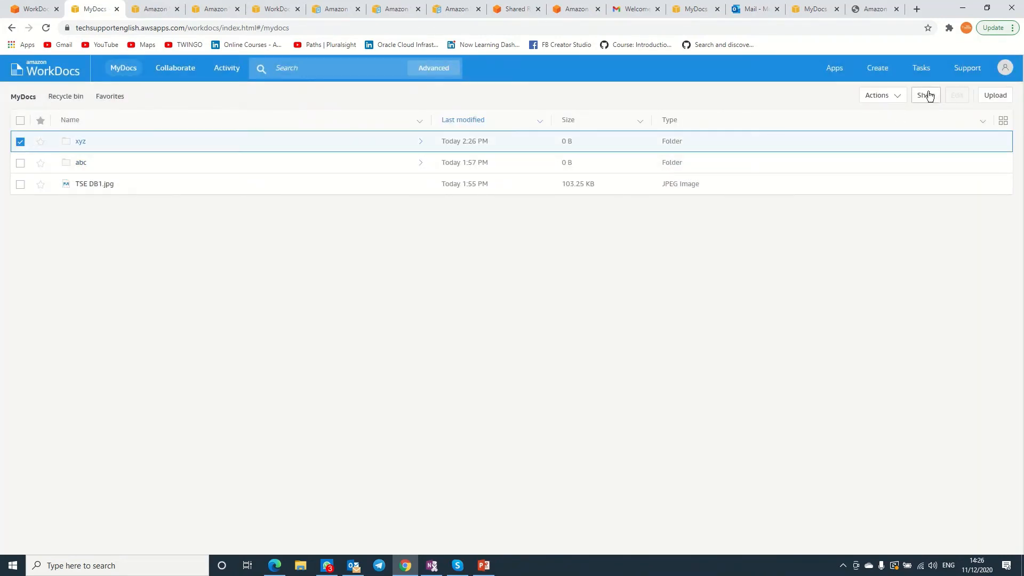
# Look through the xyz folder's Actions menu, then open its Share > Permissions panel.
pyautogui.click(901, 95)
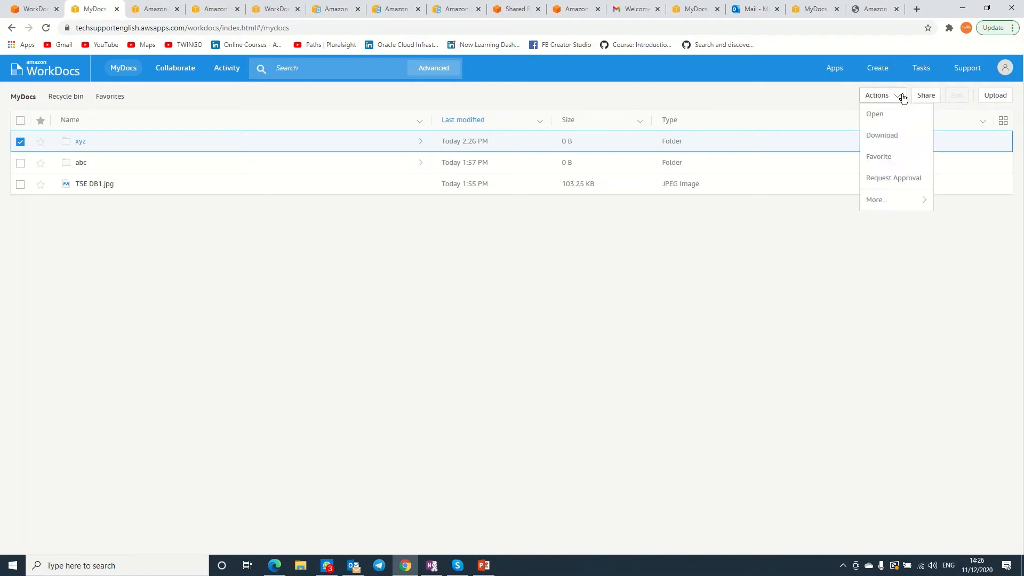
pyautogui.moveTo(891, 207)
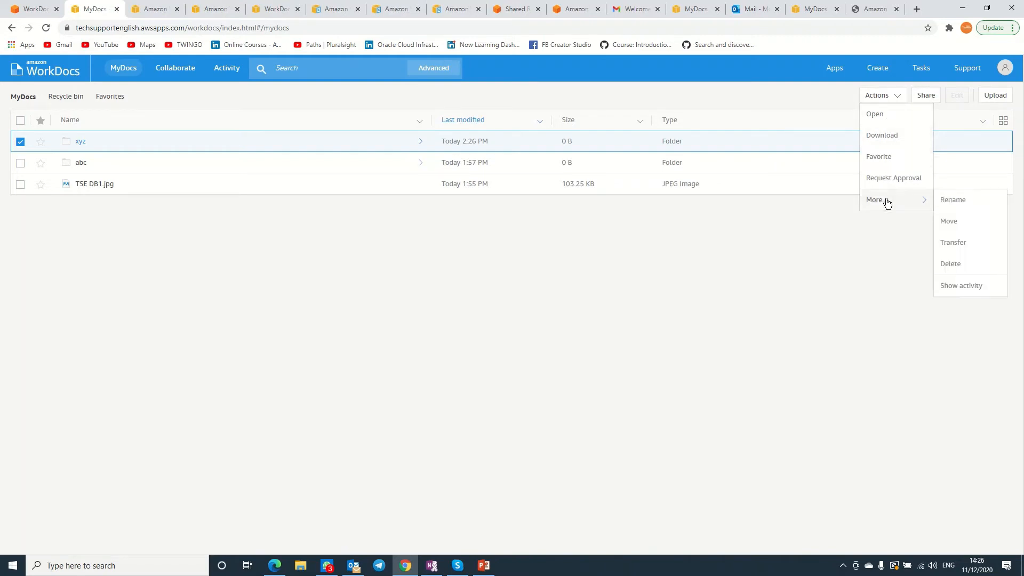
pyautogui.click(928, 95)
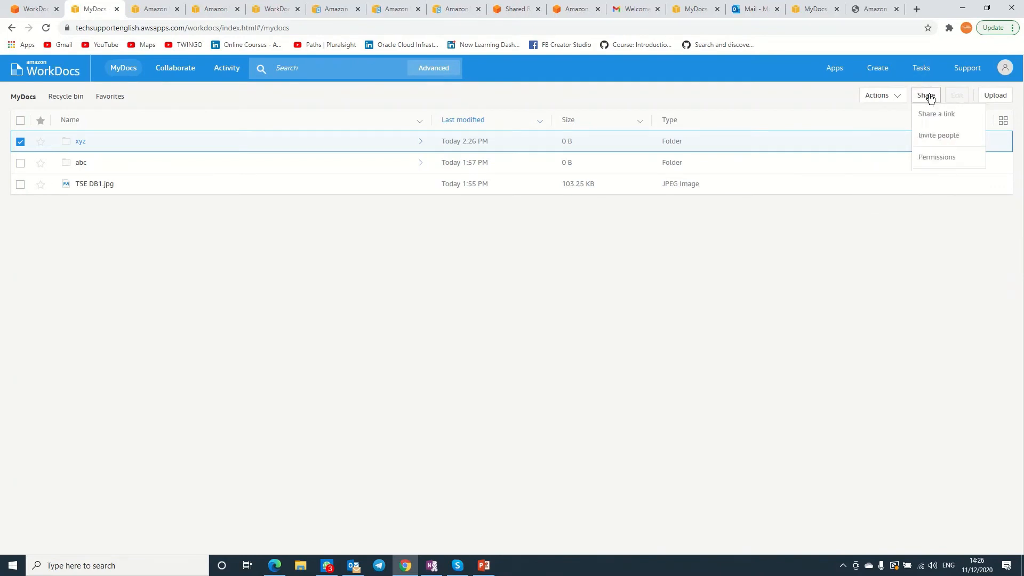
pyautogui.click(935, 157)
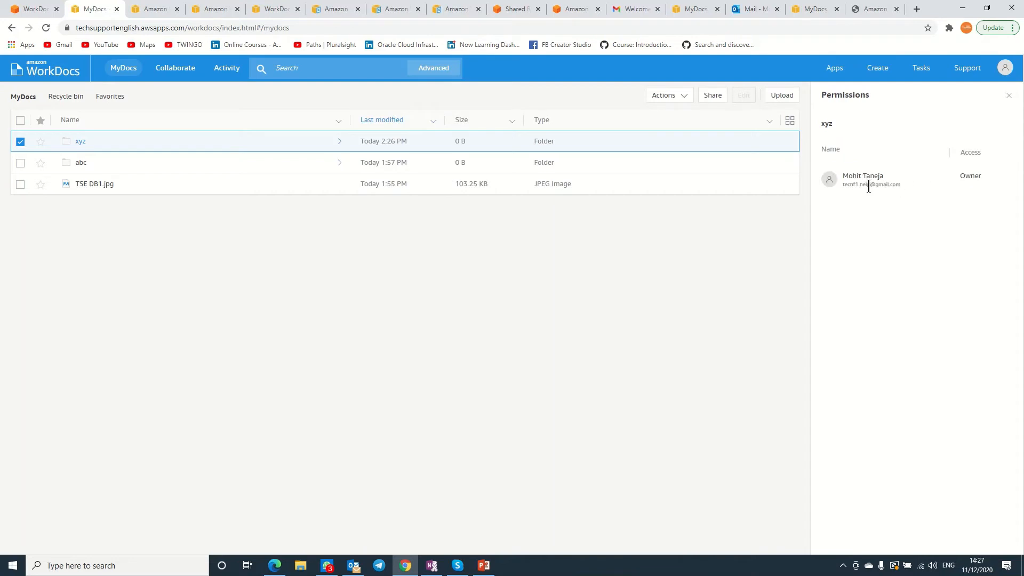
pyautogui.click(718, 99)
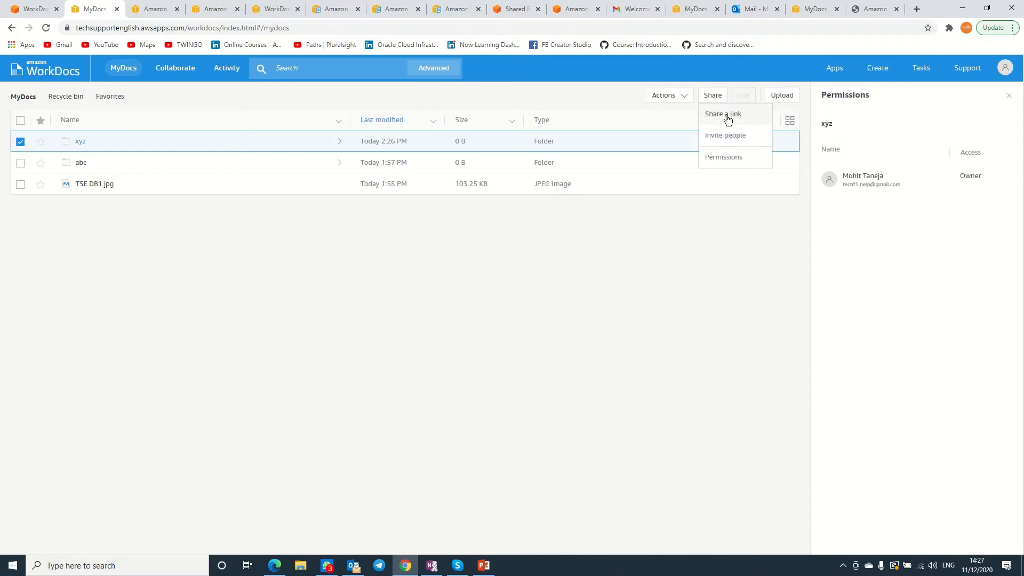
pyautogui.click(728, 120)
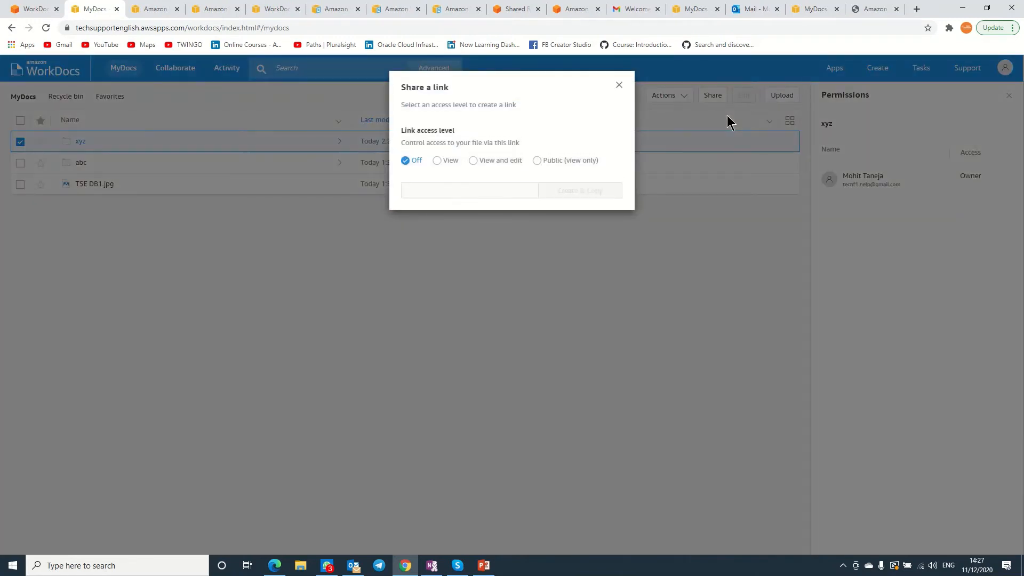
pyautogui.click(440, 161)
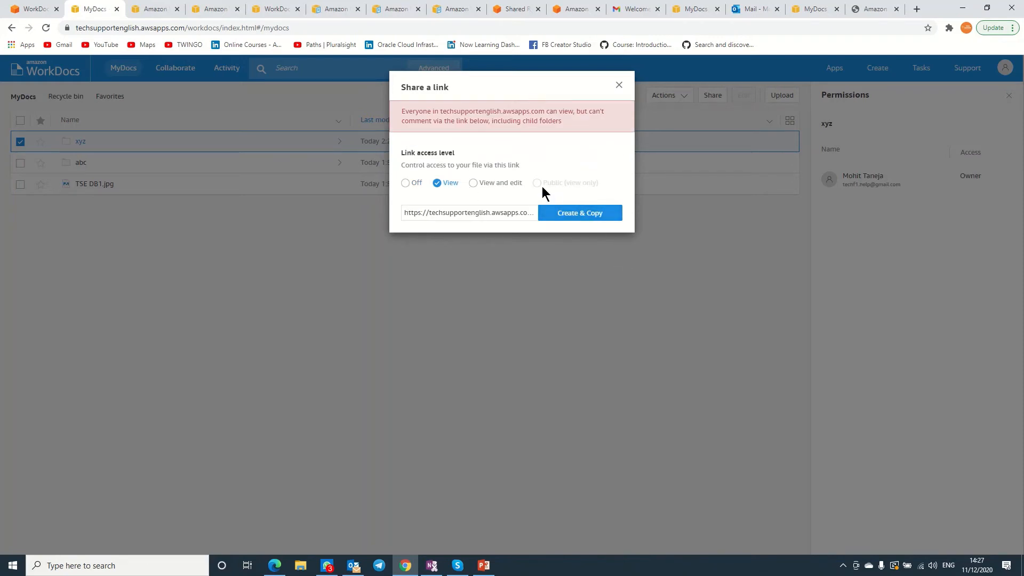
pyautogui.click(492, 182)
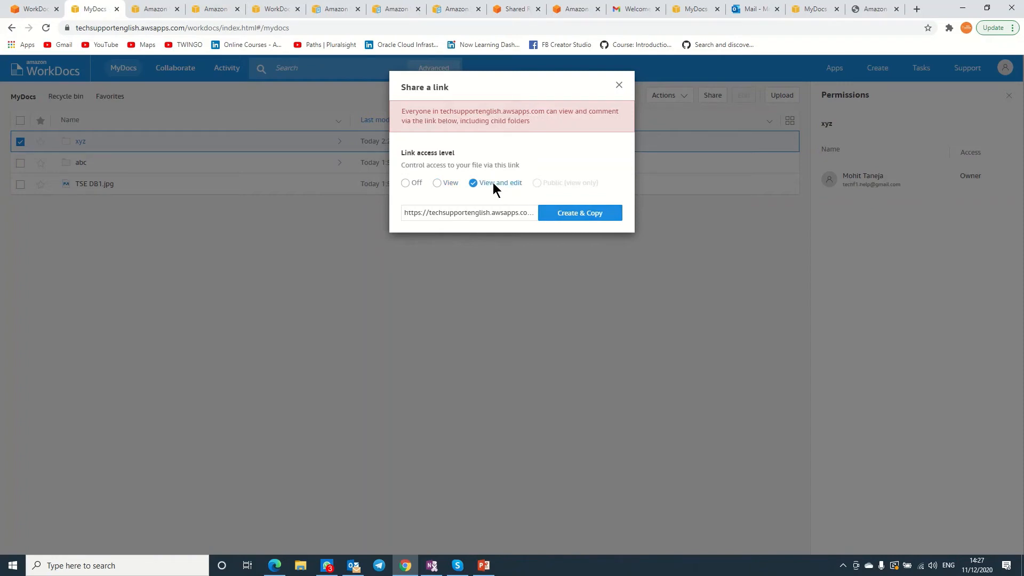
pyautogui.click(437, 183)
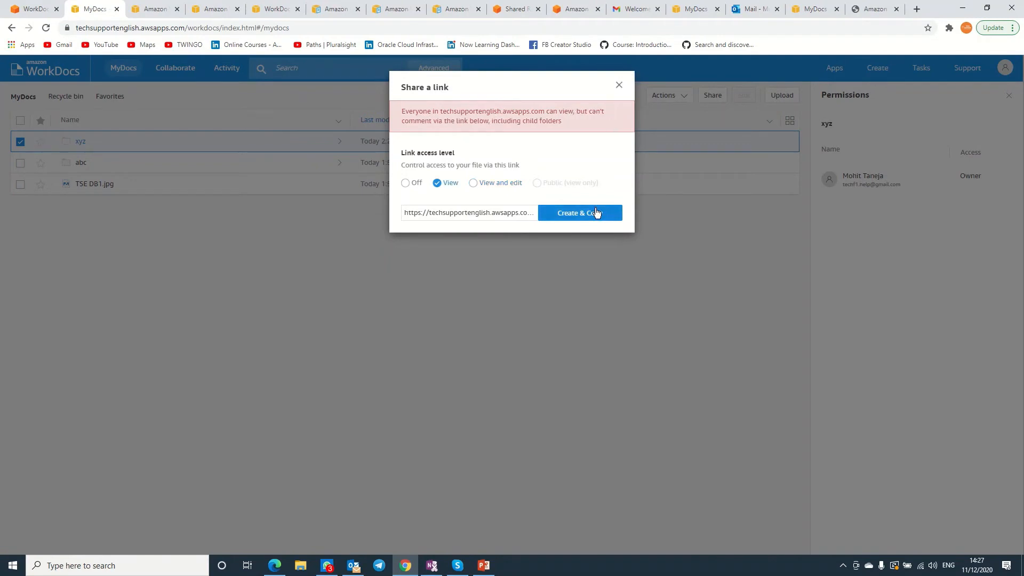
pyautogui.click(619, 86)
pyautogui.click(711, 95)
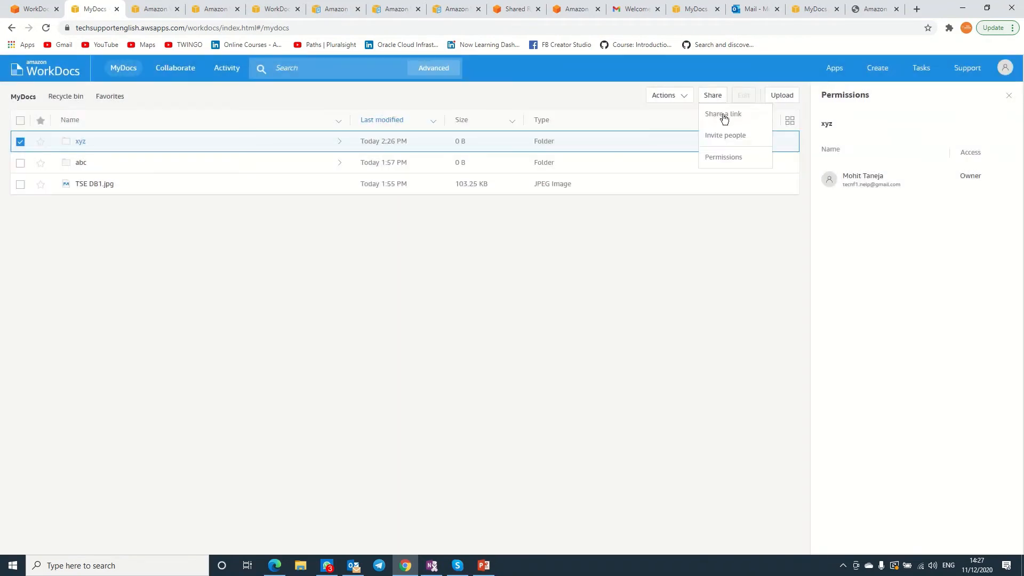
# Invite Tech Support to the xyz folder with Viewer access and save the share.
pyautogui.click(726, 136)
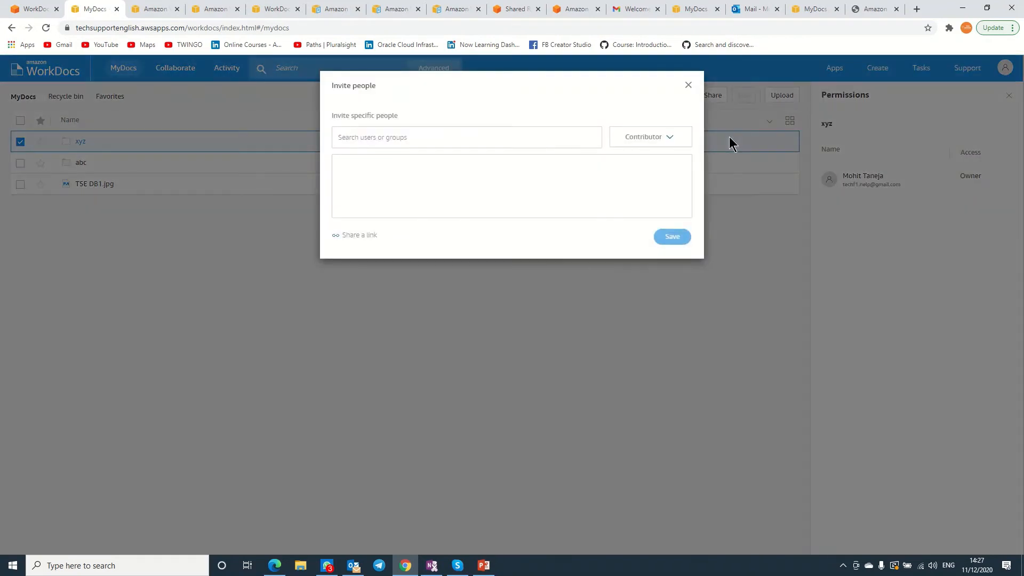
pyautogui.click(504, 140)
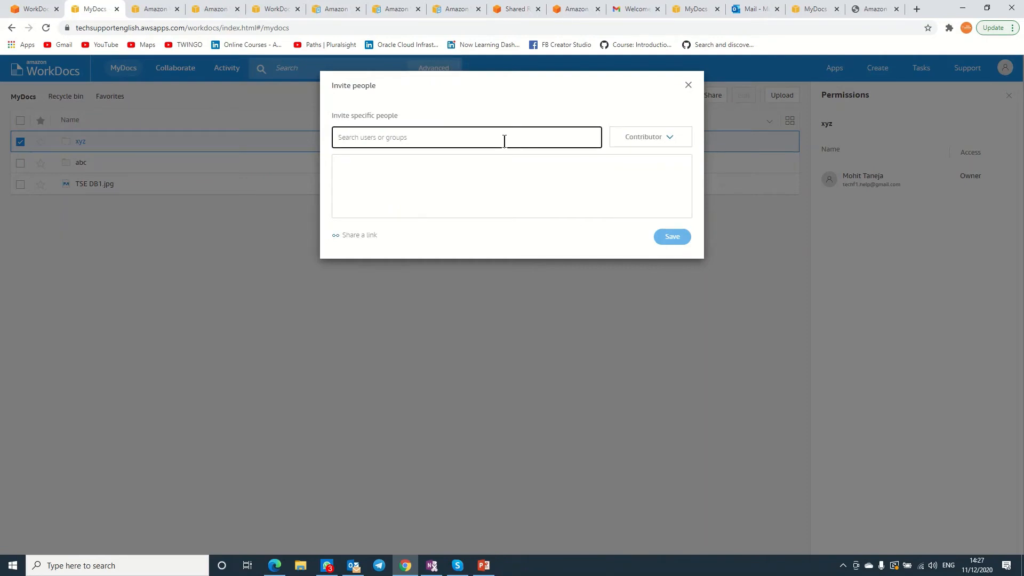
pyautogui.write('tech')
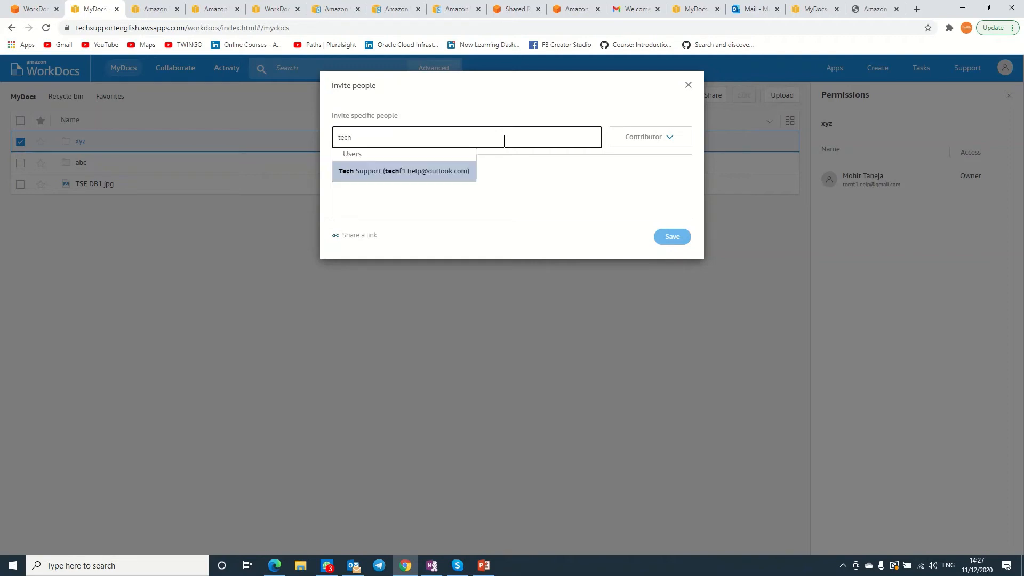
pyautogui.click(440, 175)
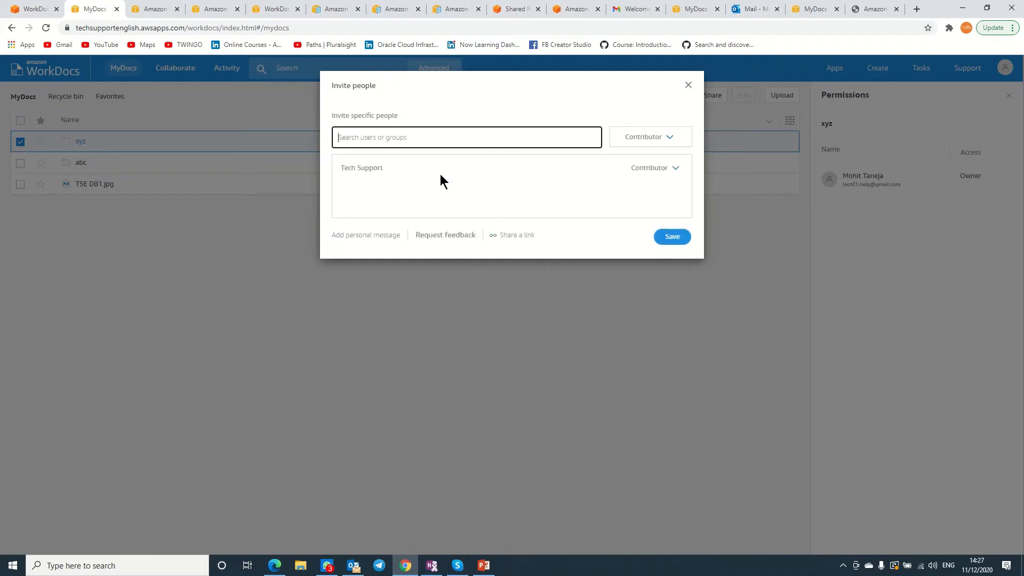
pyautogui.click(649, 138)
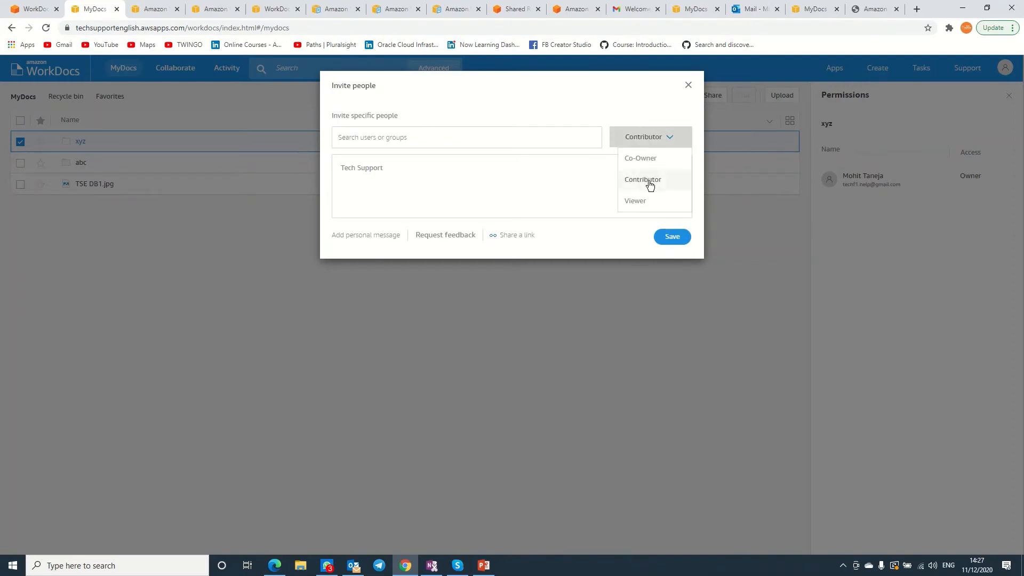
pyautogui.click(637, 200)
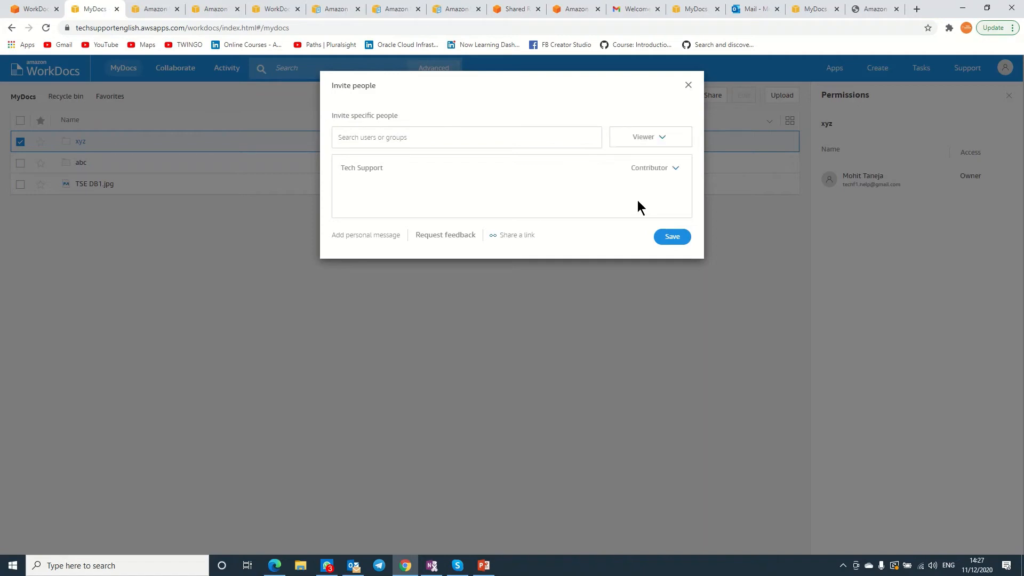
pyautogui.click(665, 168)
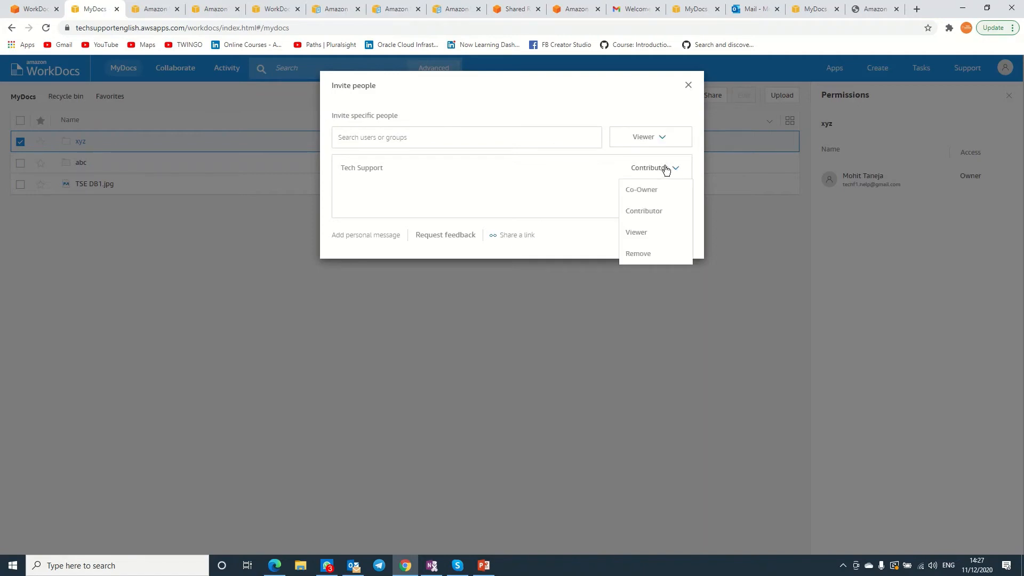
pyautogui.click(645, 230)
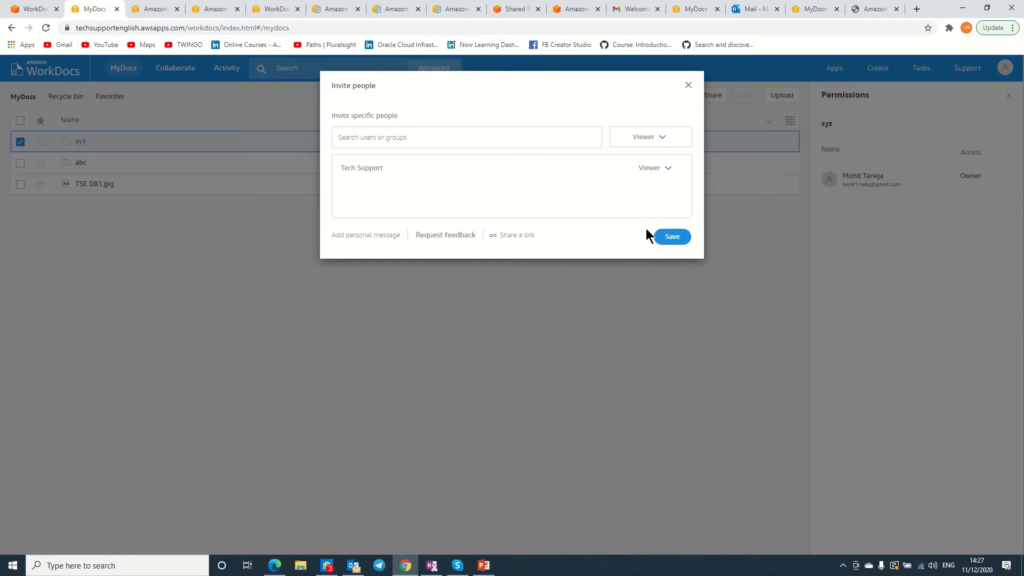
pyautogui.click(673, 237)
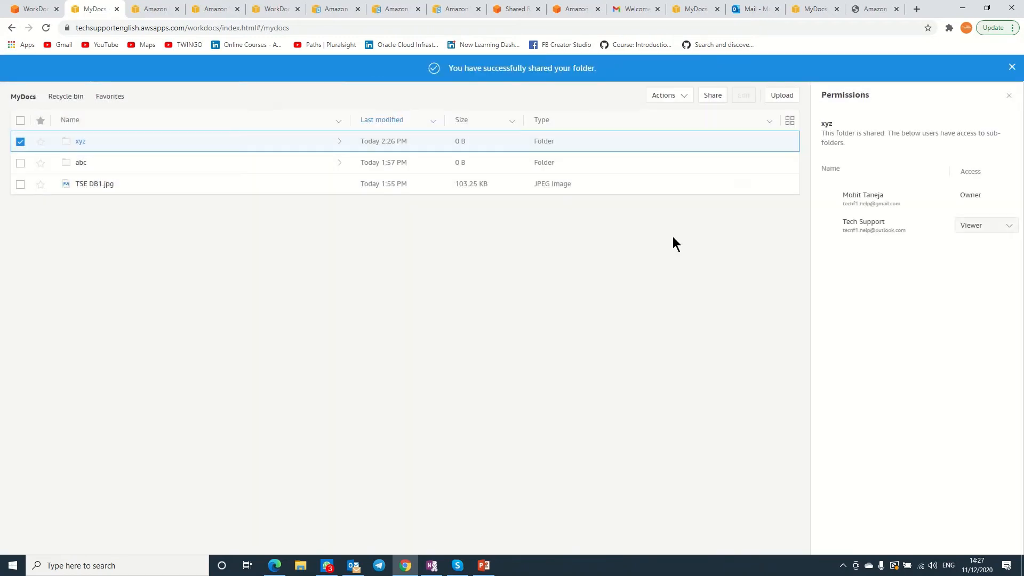
pyautogui.click(274, 565)
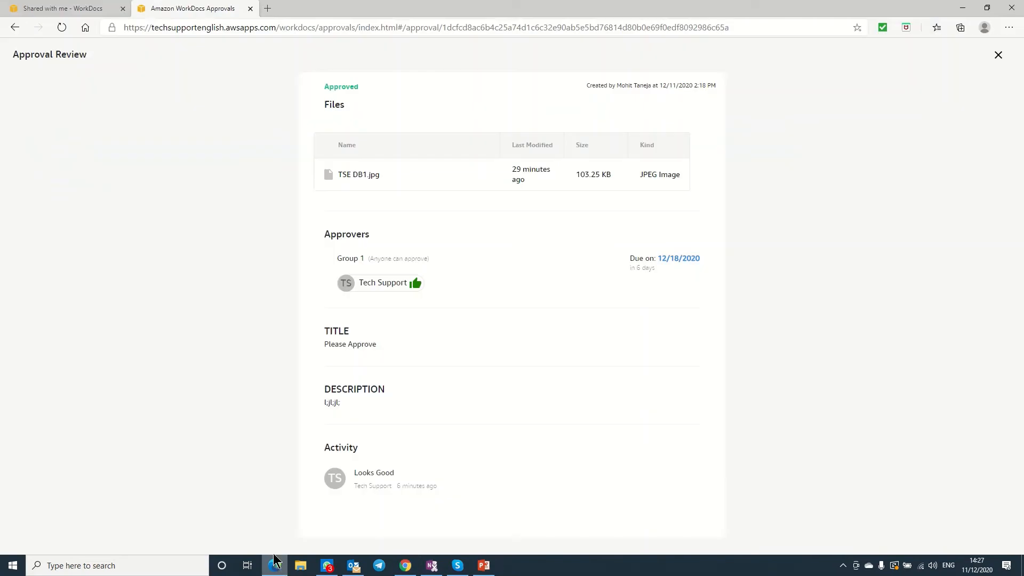
pyautogui.click(998, 54)
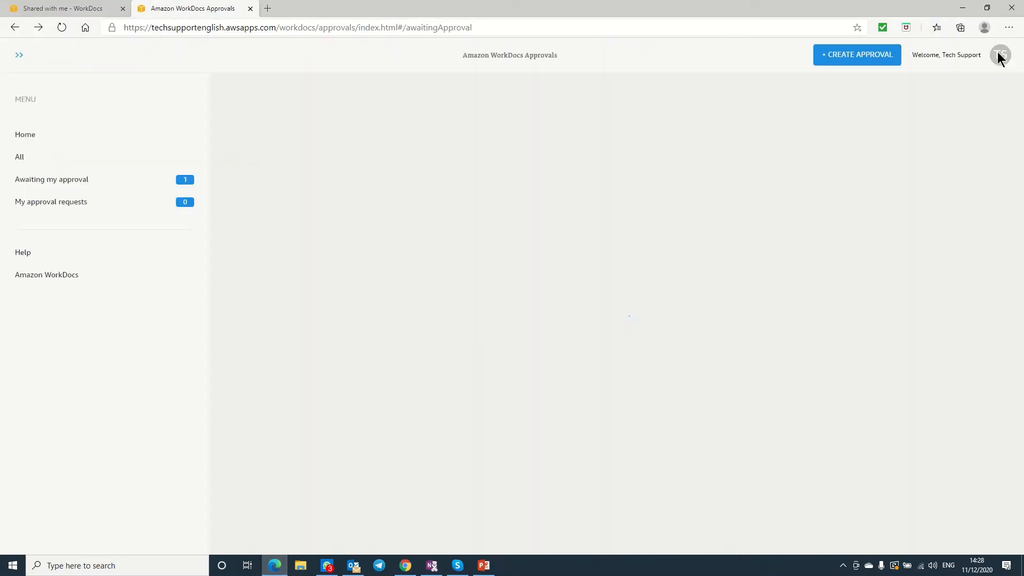
pyautogui.click(18, 55)
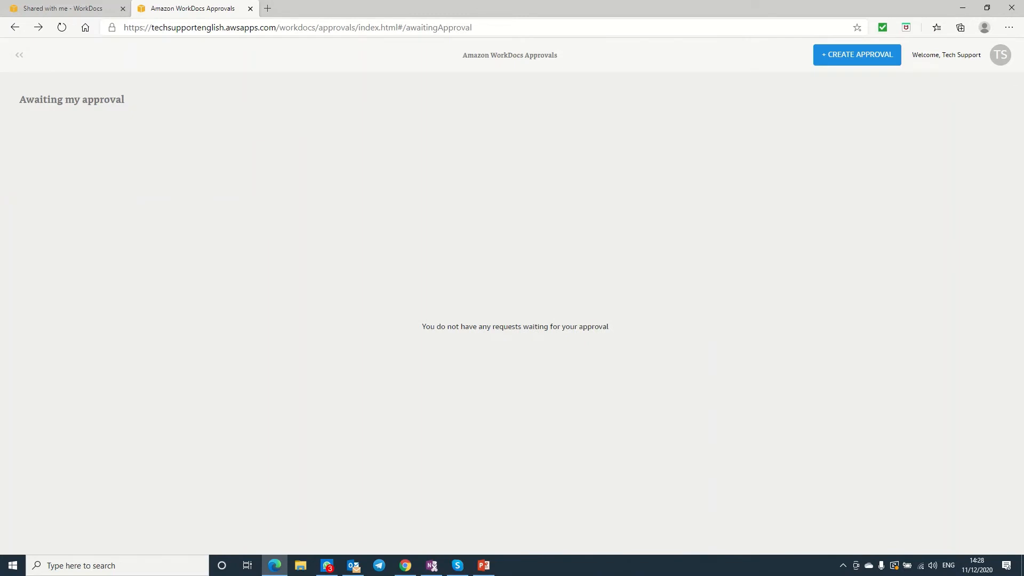
pyautogui.click(50, 9)
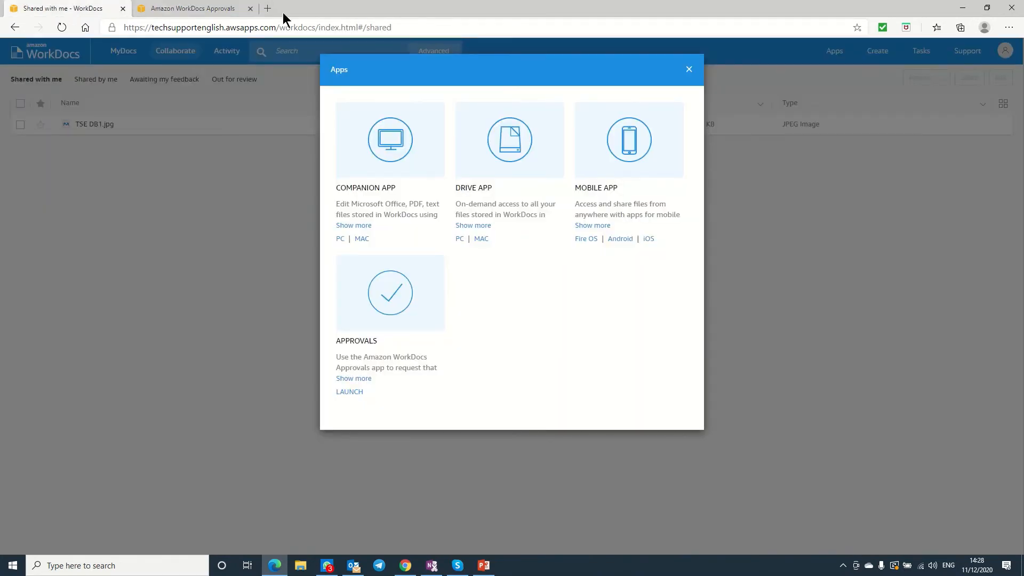
pyautogui.click(689, 69)
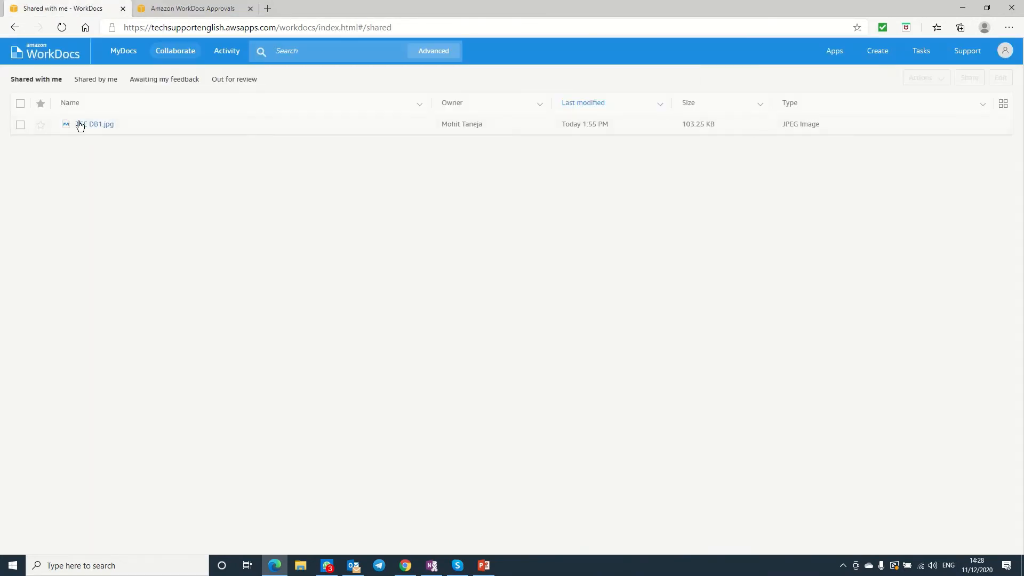
pyautogui.click(121, 54)
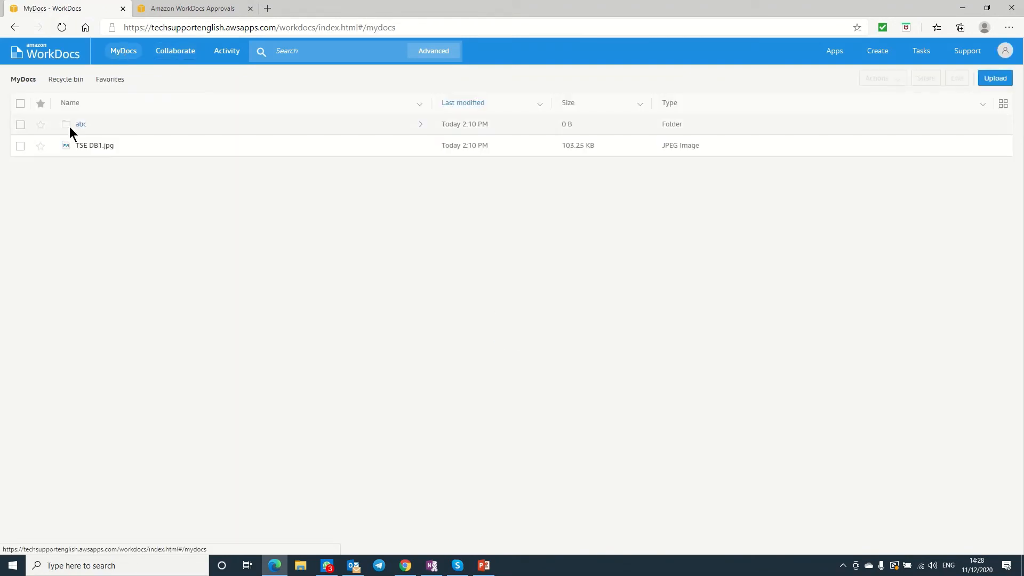
pyautogui.click(169, 52)
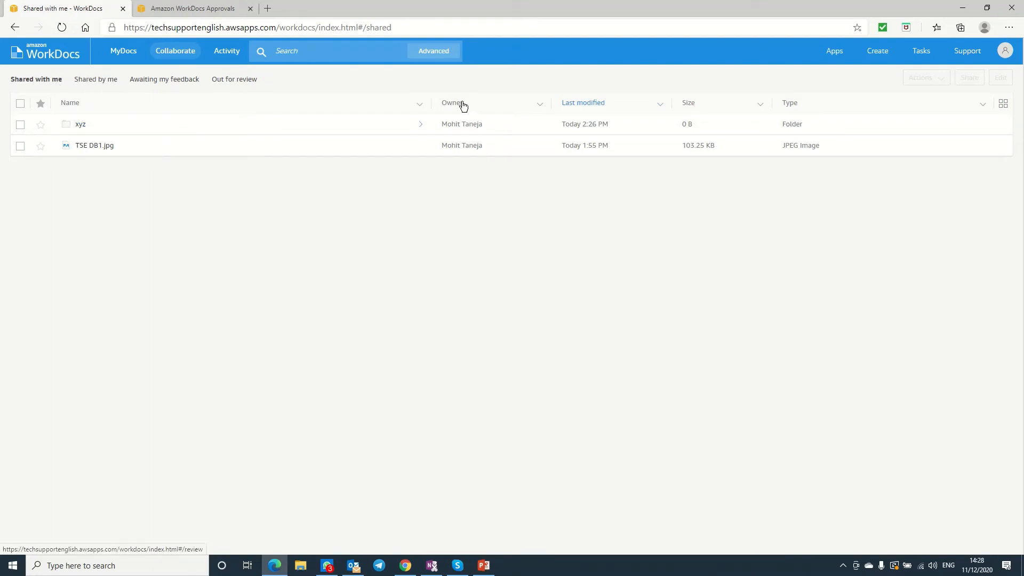
pyautogui.click(129, 54)
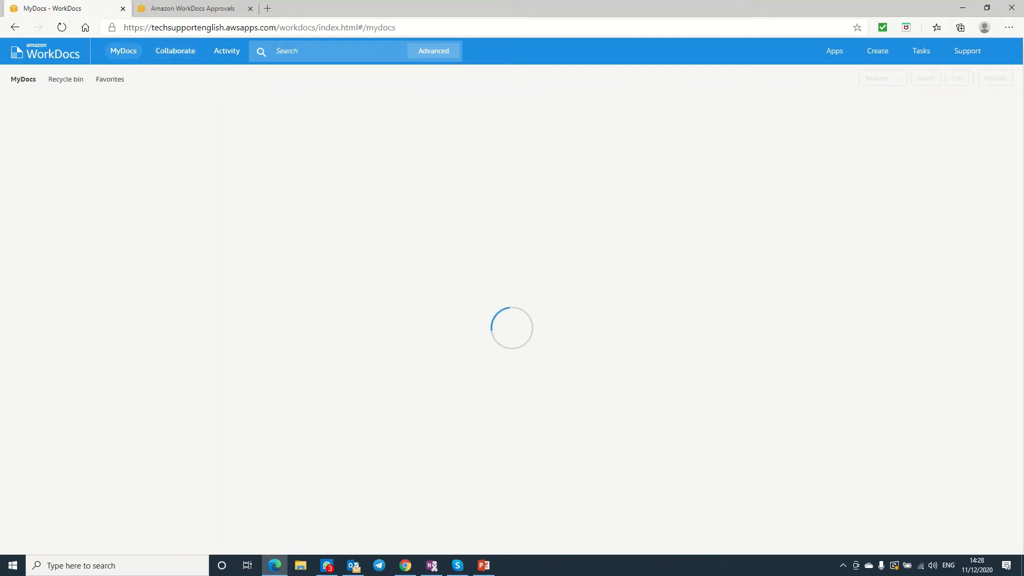
# Upload the TSE DB image from C:\AWS WD into MyDocs.
pyautogui.click(995, 80)
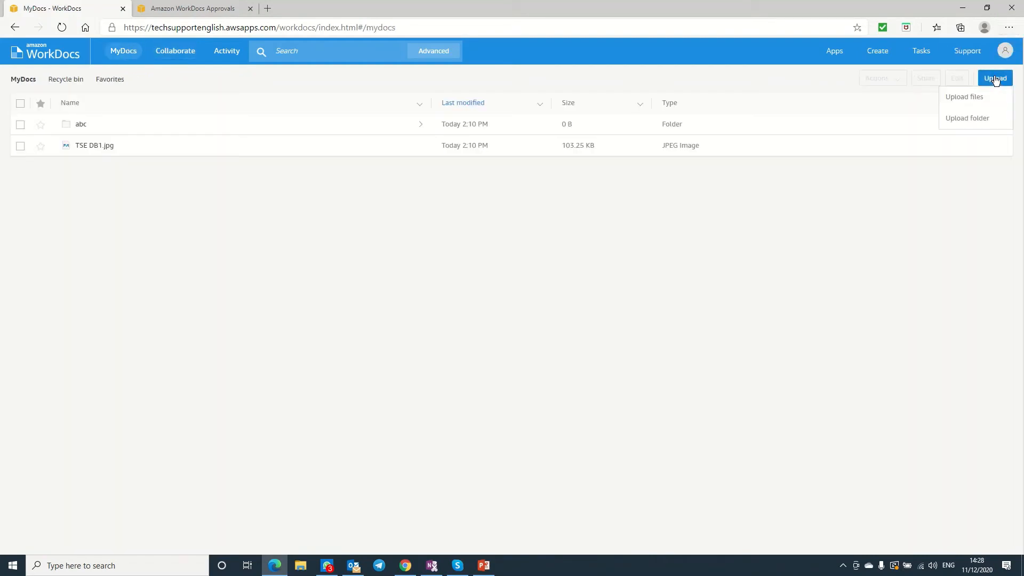
pyautogui.click(968, 99)
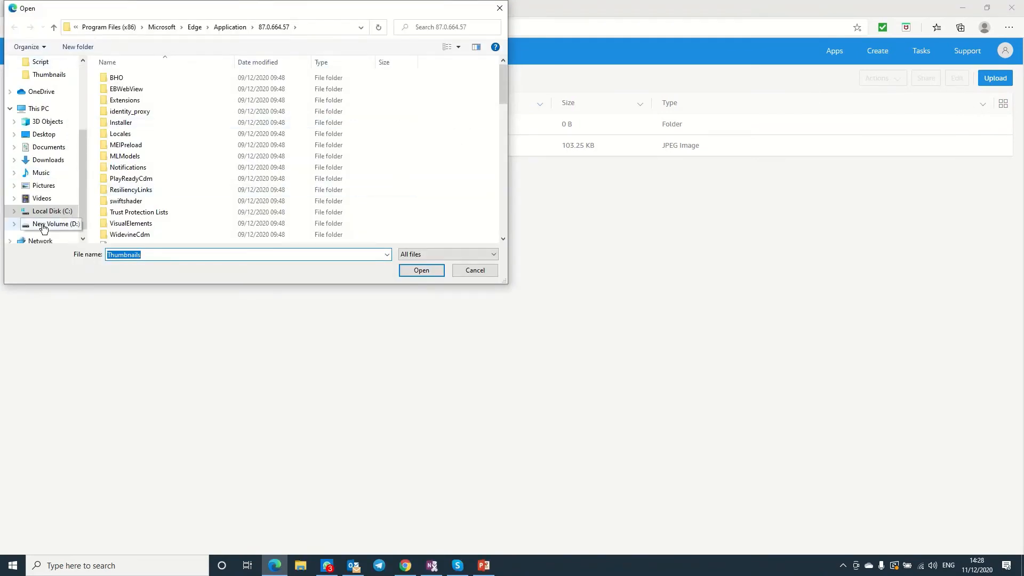
pyautogui.click(51, 211)
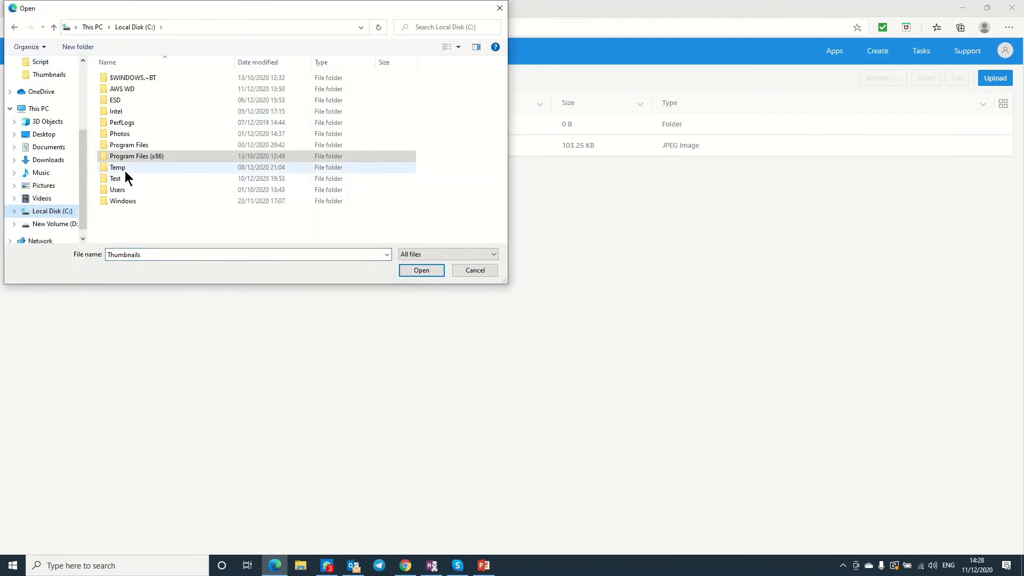
pyautogui.doubleClick(121, 90)
pyautogui.click(122, 90)
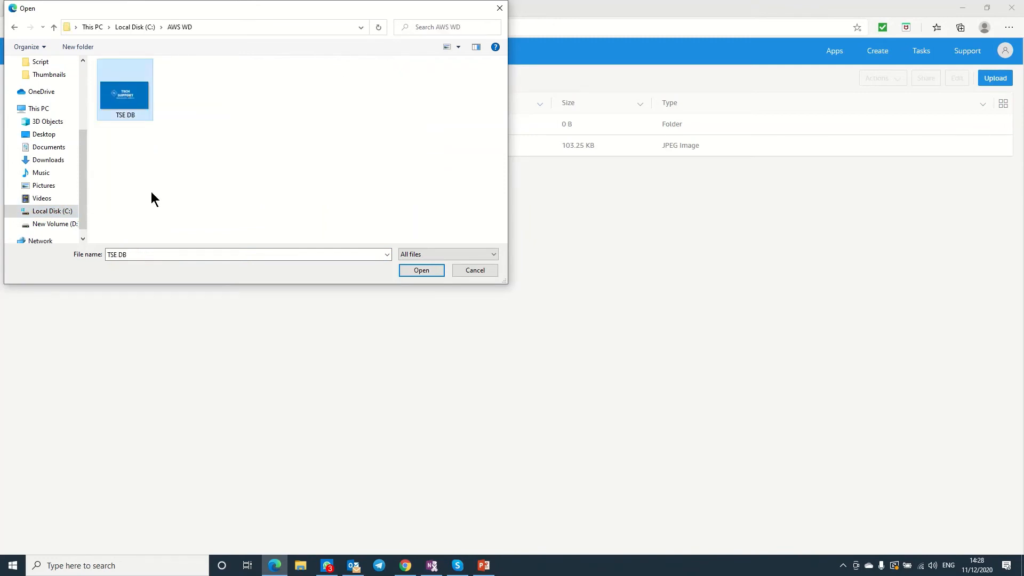
pyautogui.click(419, 269)
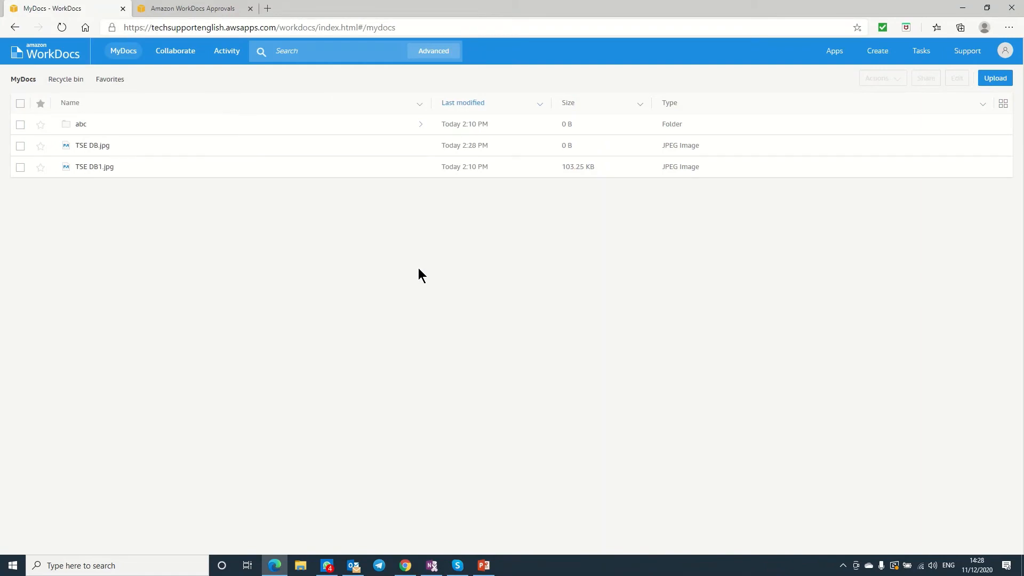
# Rename the uploaded TSE DB.jpg to test1.jpg.
pyautogui.click(21, 145)
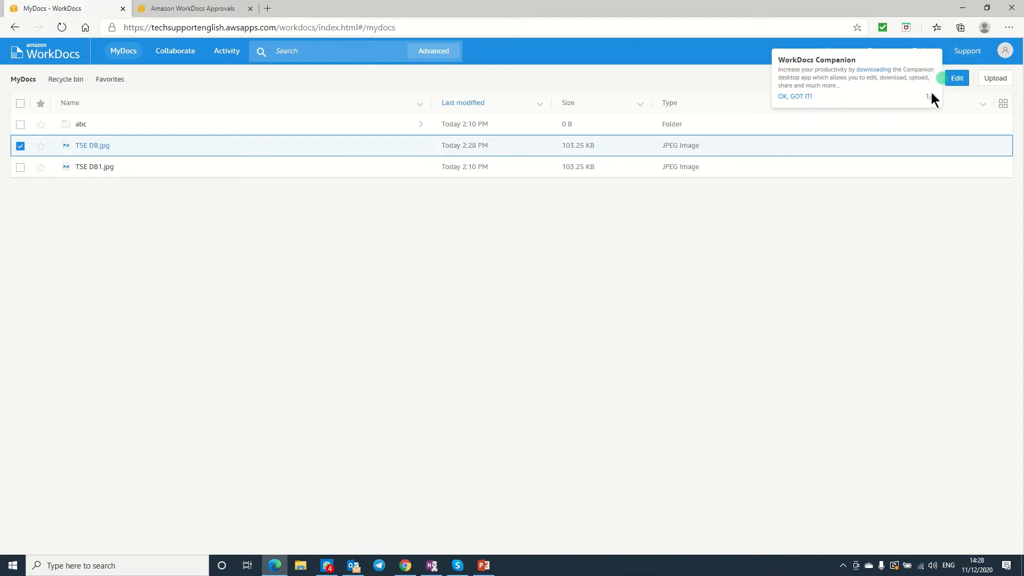
pyautogui.click(805, 97)
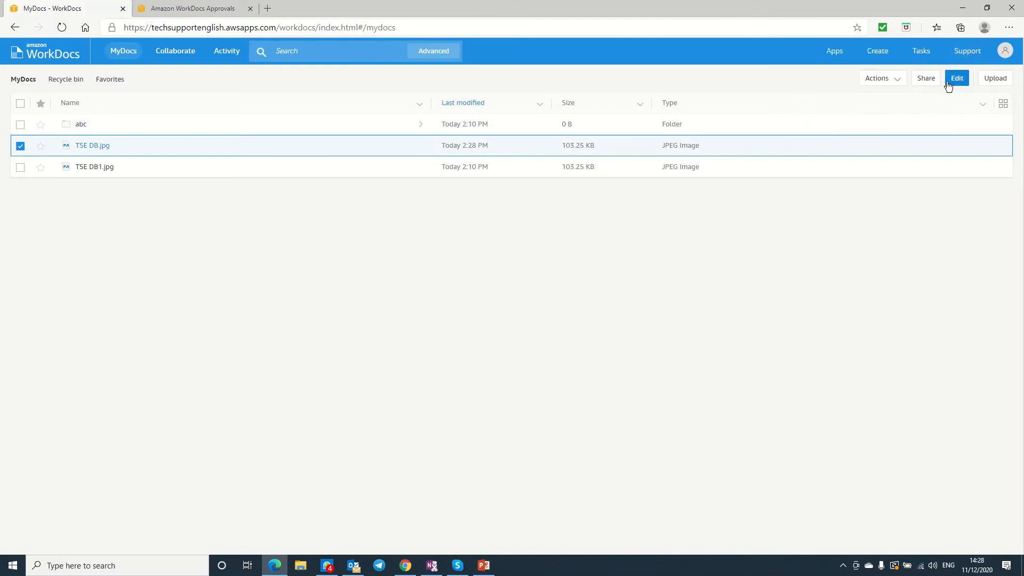
pyautogui.click(898, 84)
pyautogui.moveTo(900, 202)
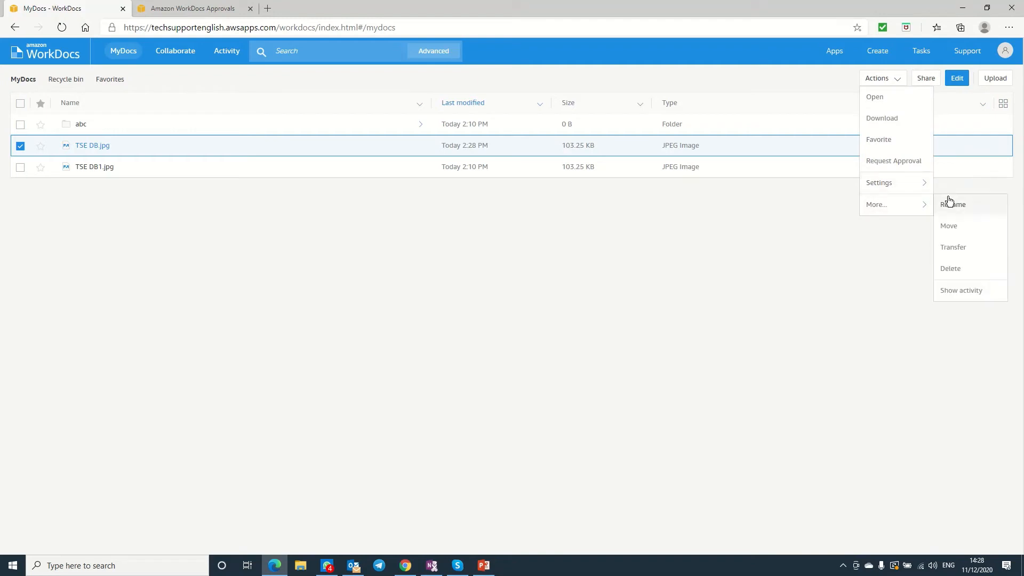
pyautogui.click(949, 203)
pyautogui.write('test1')
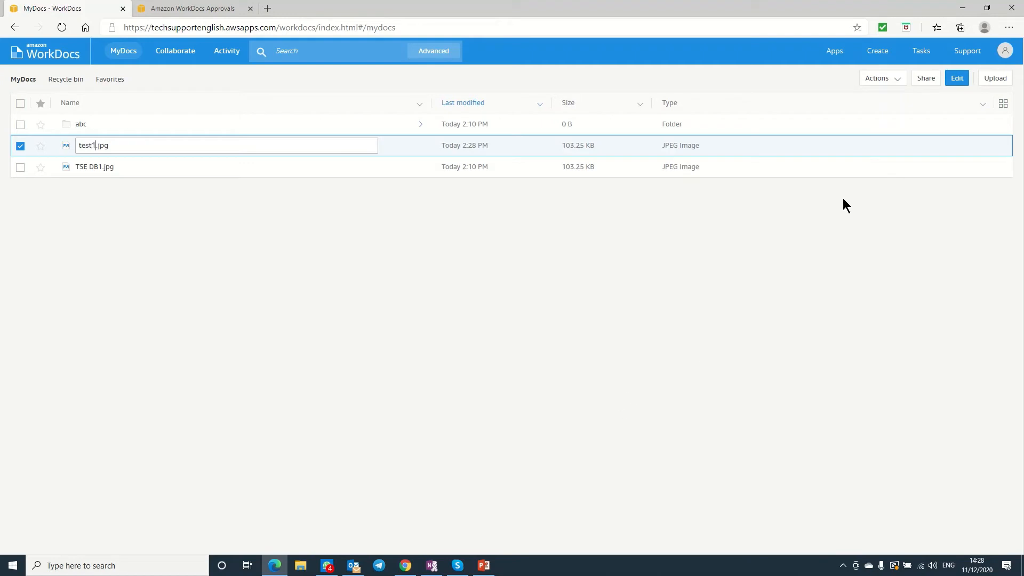
pyautogui.click(836, 300)
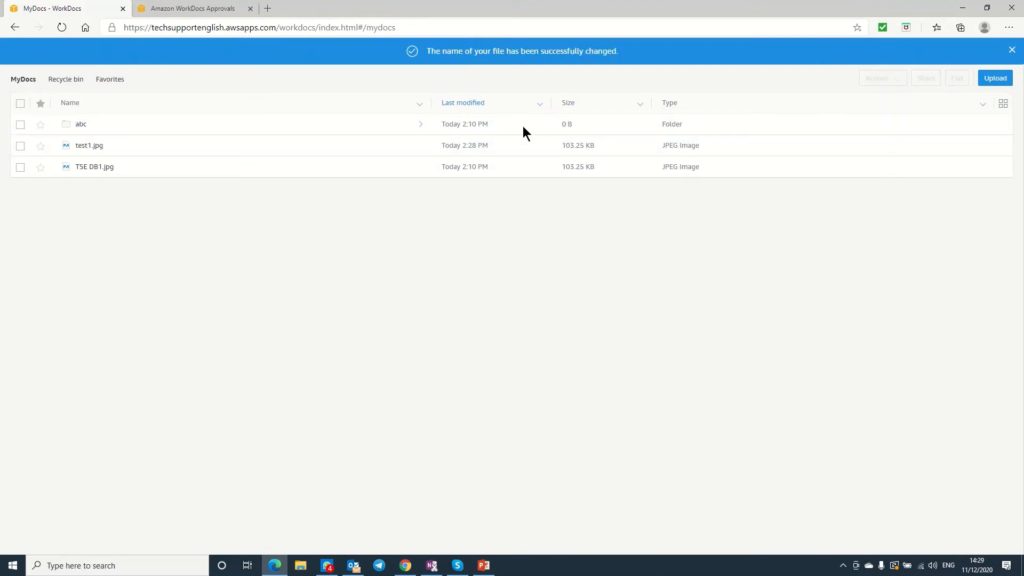
pyautogui.click(22, 145)
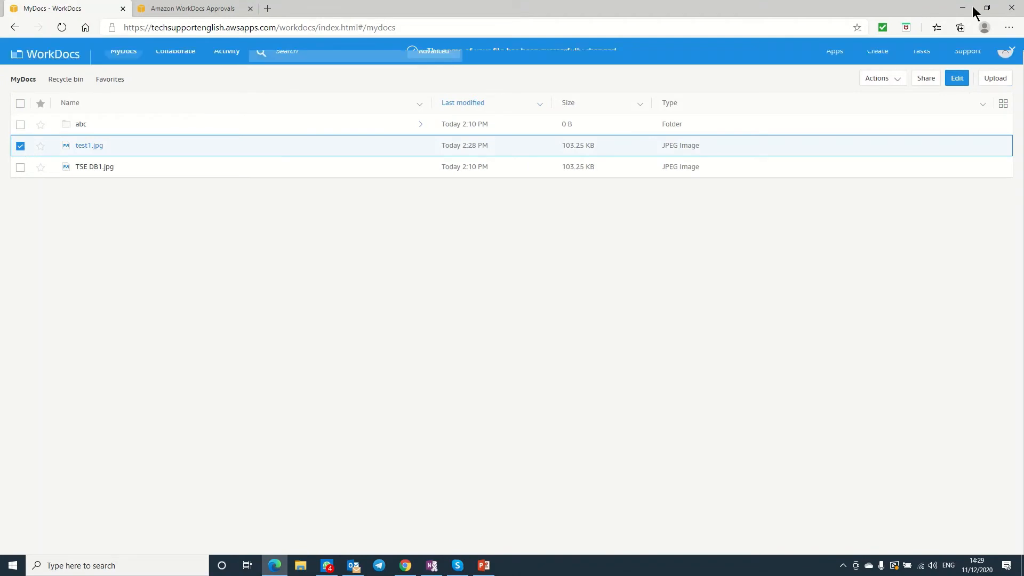
# Start sharing test1.jpg by inviting the other user found through the people search.
pyautogui.click(926, 79)
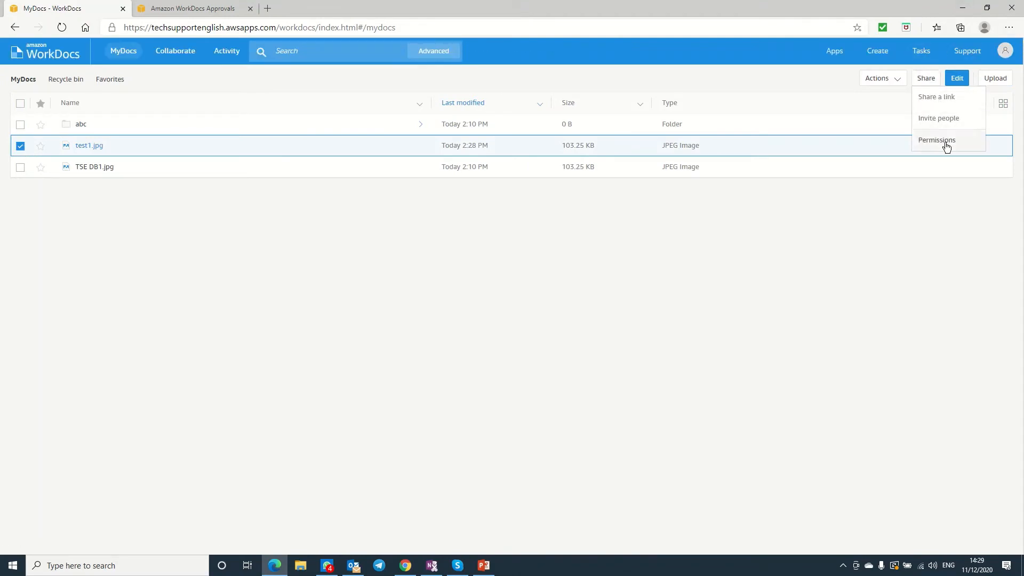
pyautogui.click(945, 121)
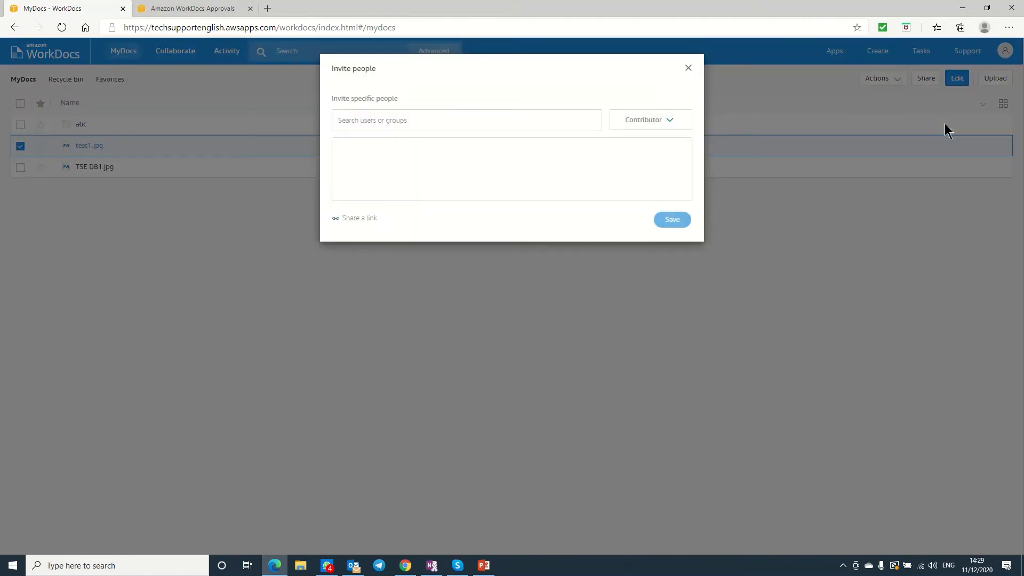
pyautogui.click(535, 121)
pyautogui.write('techf1')
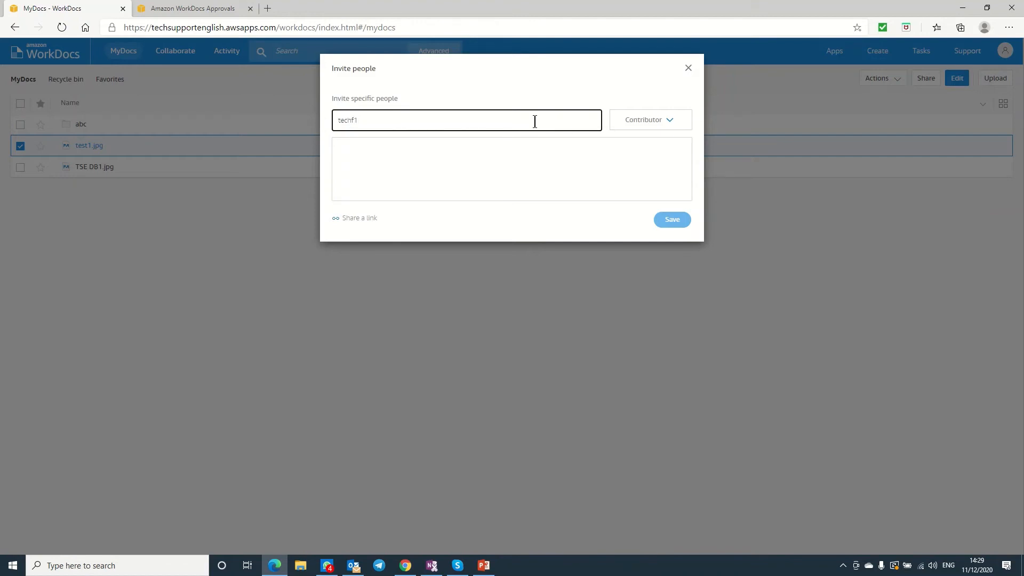
pyautogui.press('Return')
pyautogui.write('Mohi')
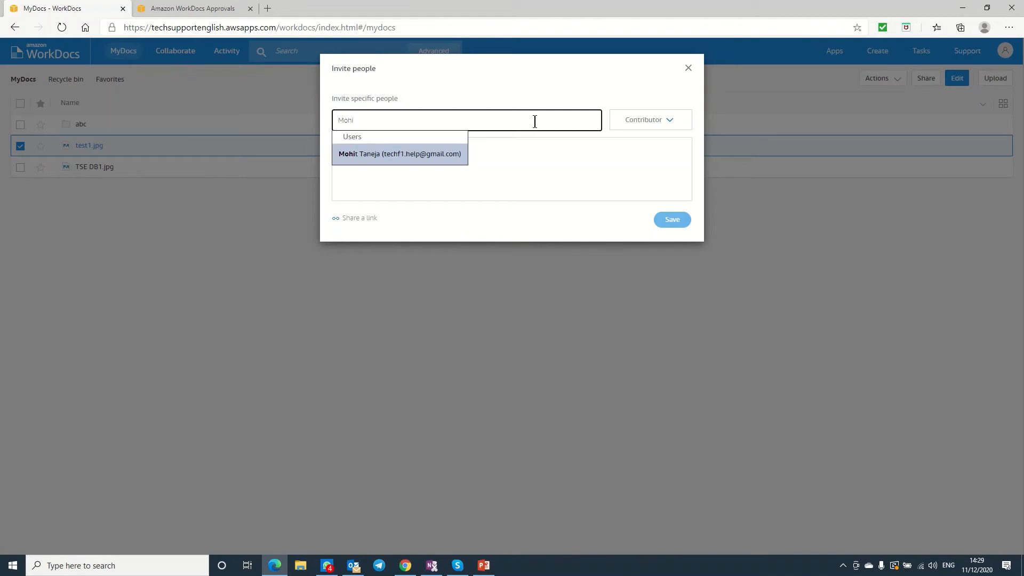
pyautogui.click(421, 155)
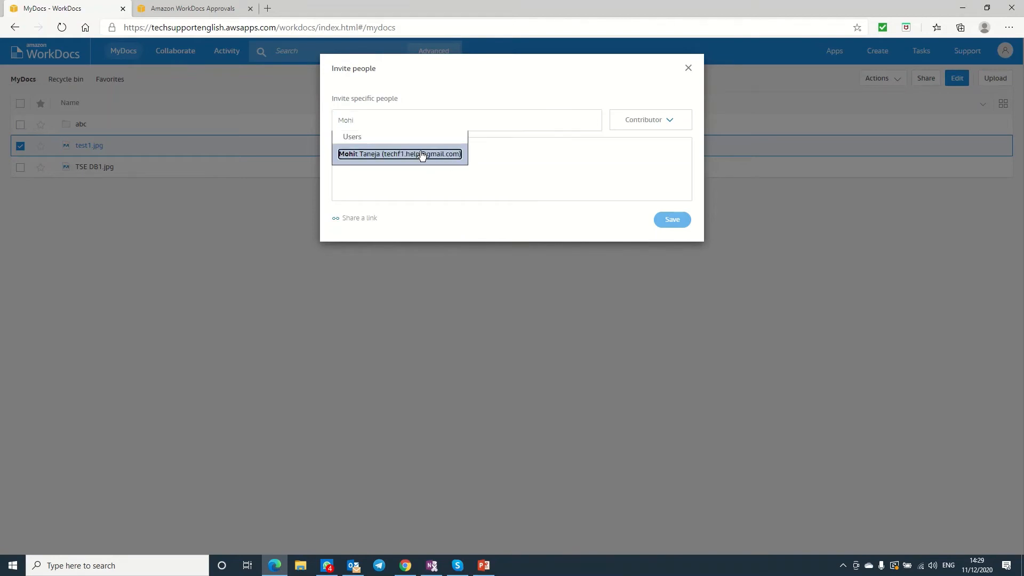
# Keep the Contributor permission, save the share, and switch to the other browser window.
pyautogui.click(654, 124)
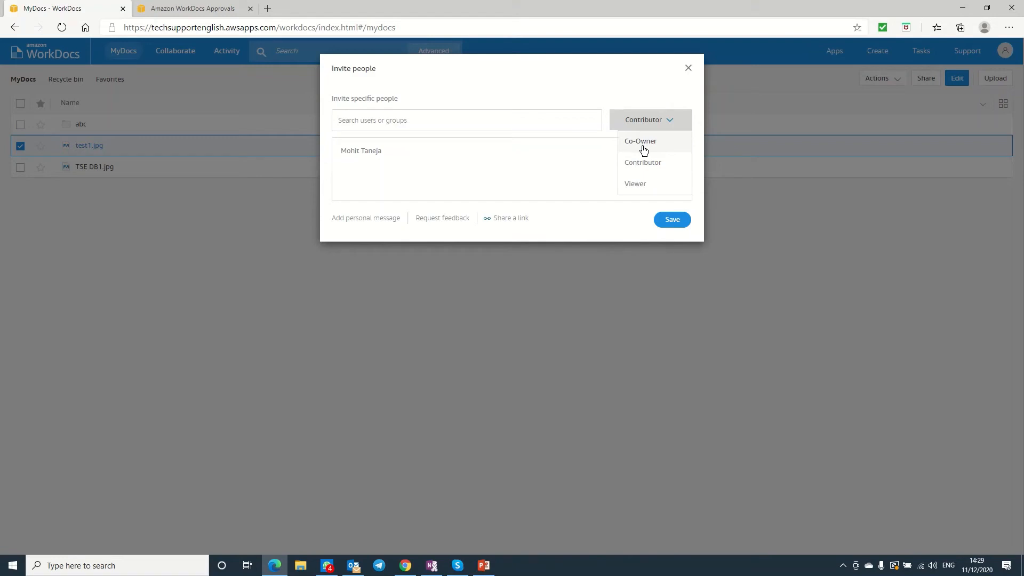
pyautogui.click(643, 164)
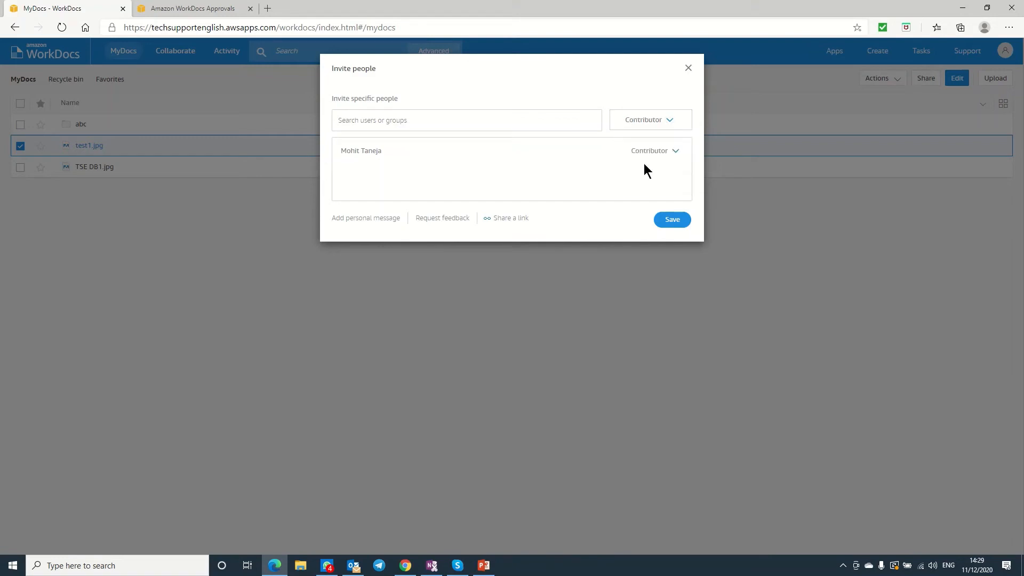
pyautogui.click(673, 220)
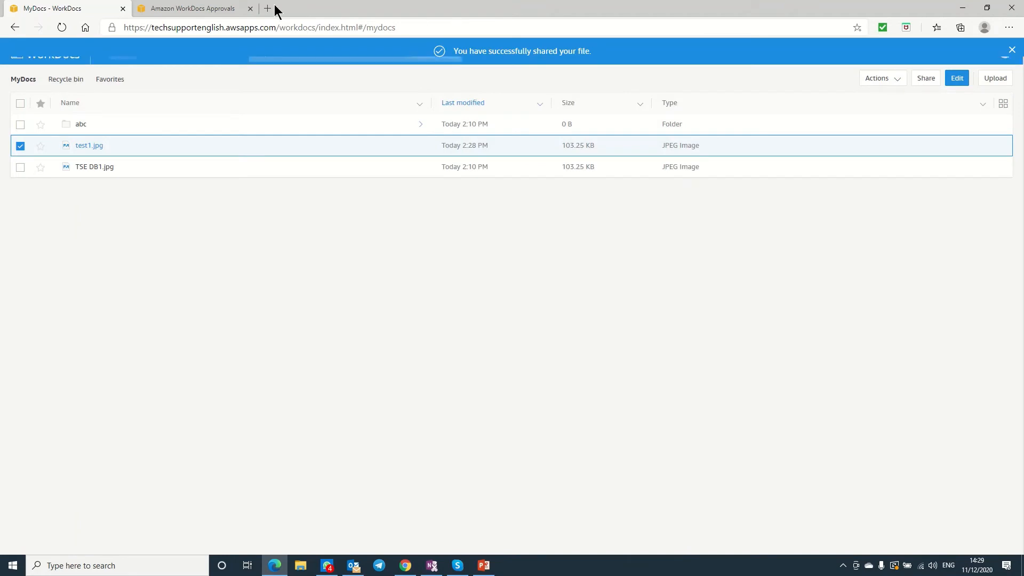
pyautogui.hotkey('alt', 'Tab')
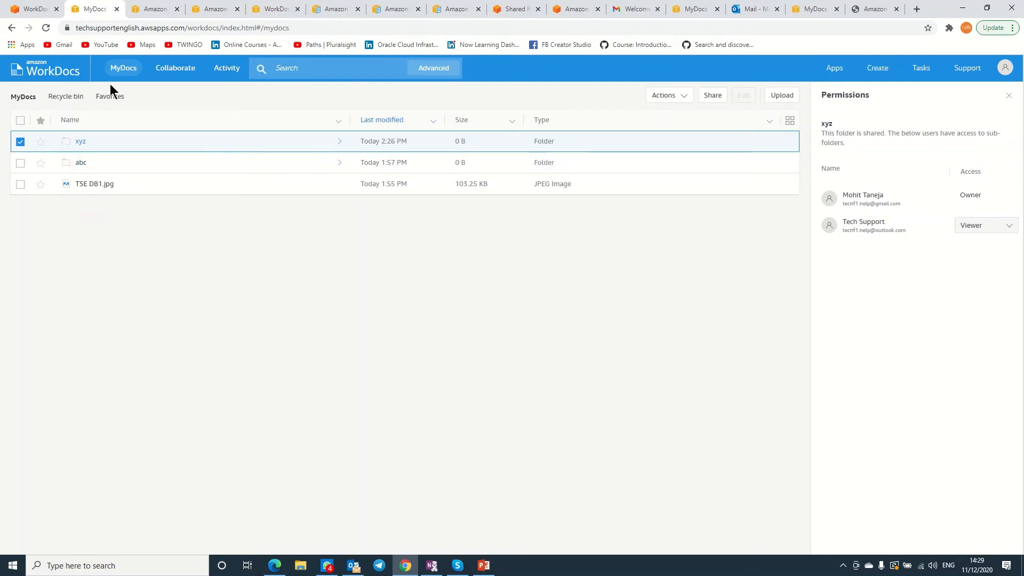
# Check the Shared by me tab under Collaborate, then return to Shared with me, which lists test1.jpg.
pyautogui.click(176, 69)
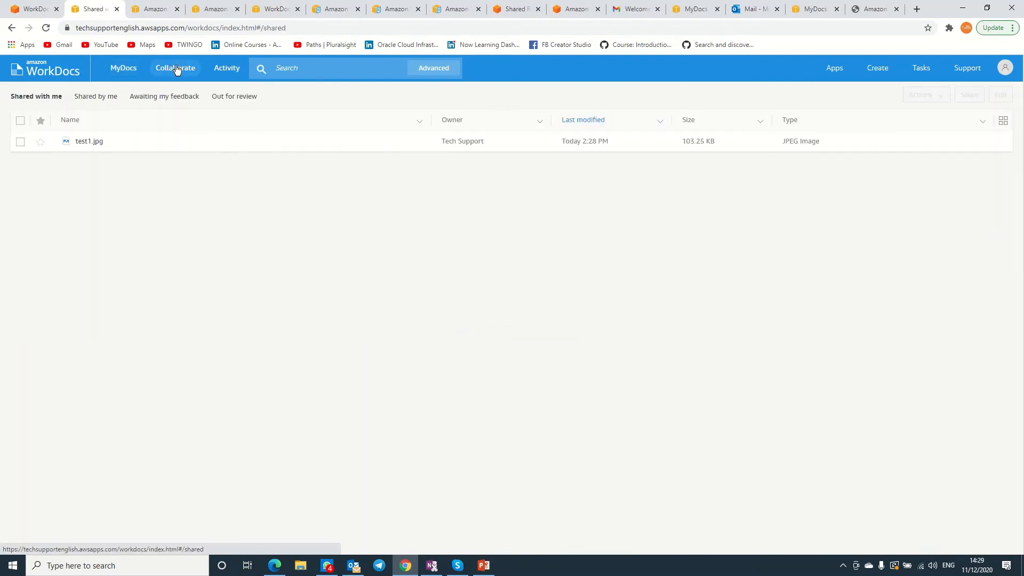
pyautogui.click(98, 98)
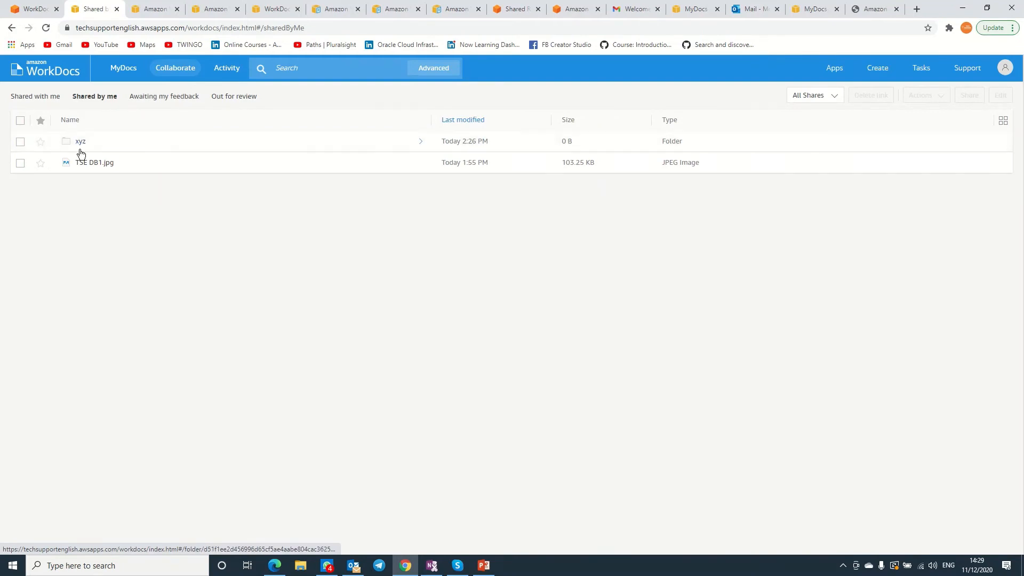
pyautogui.click(52, 97)
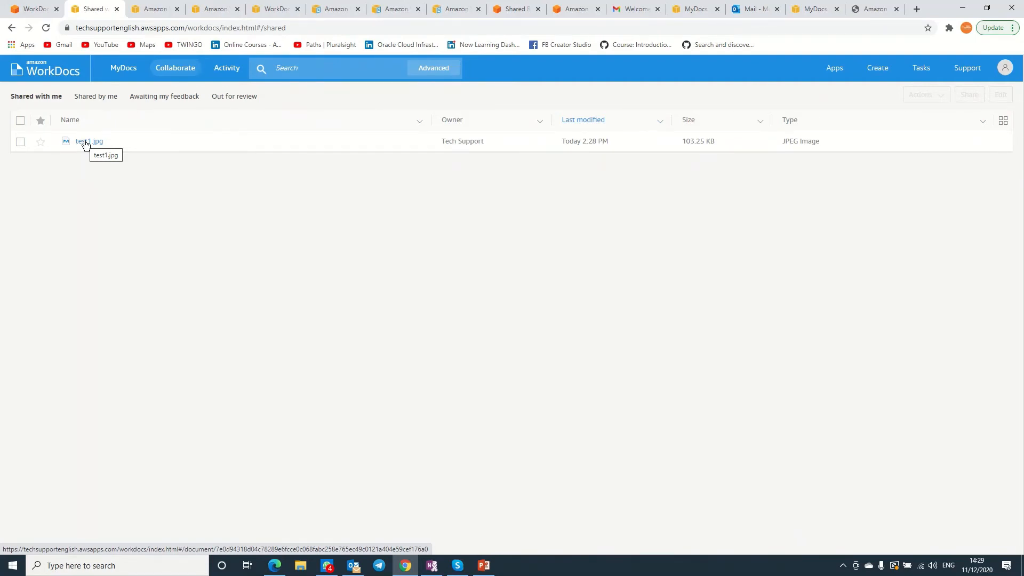
# Look through Favorites and the Recycle bin, then return to MyDocs.
pyautogui.click(114, 77)
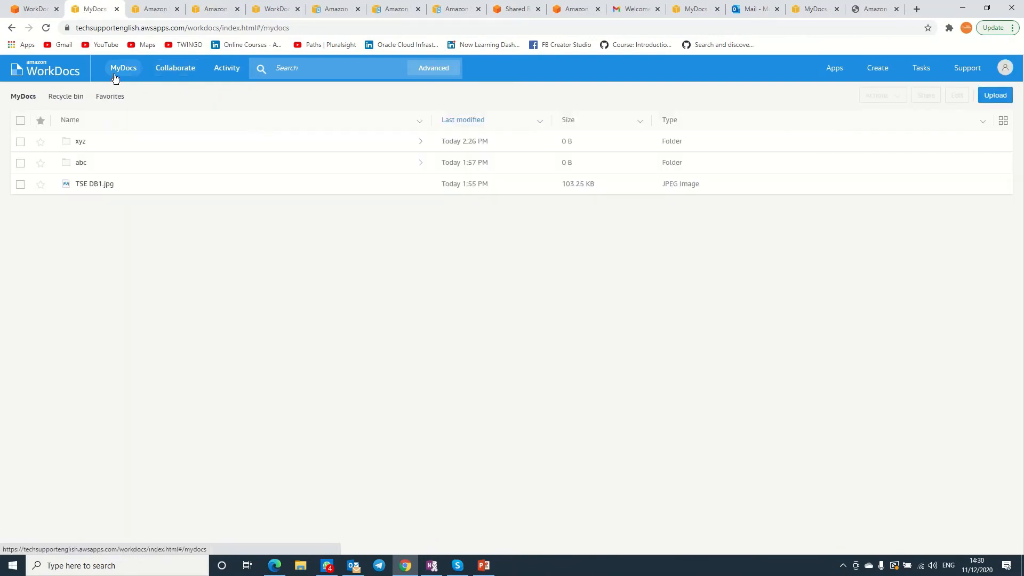
pyautogui.click(52, 101)
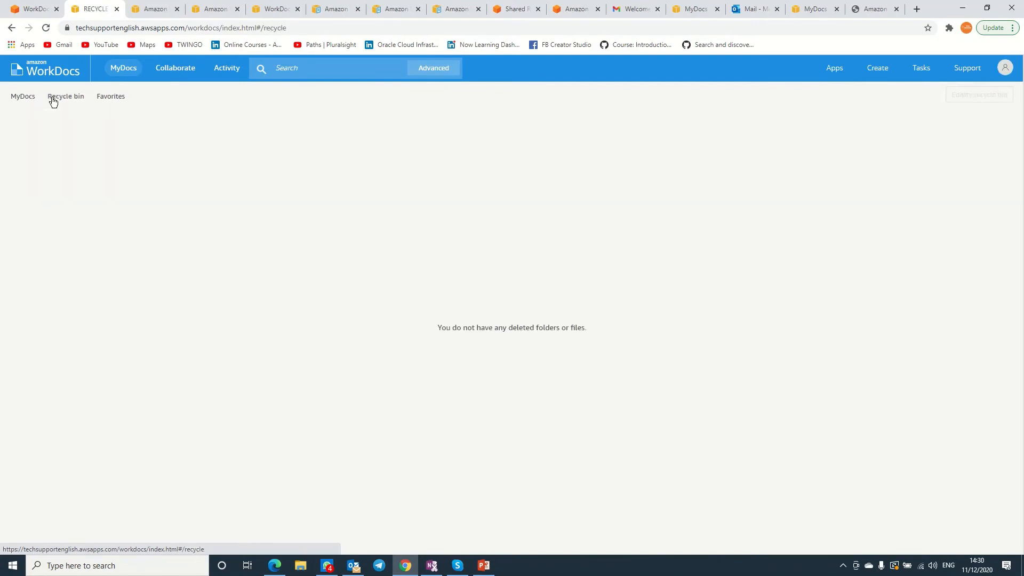
pyautogui.click(18, 99)
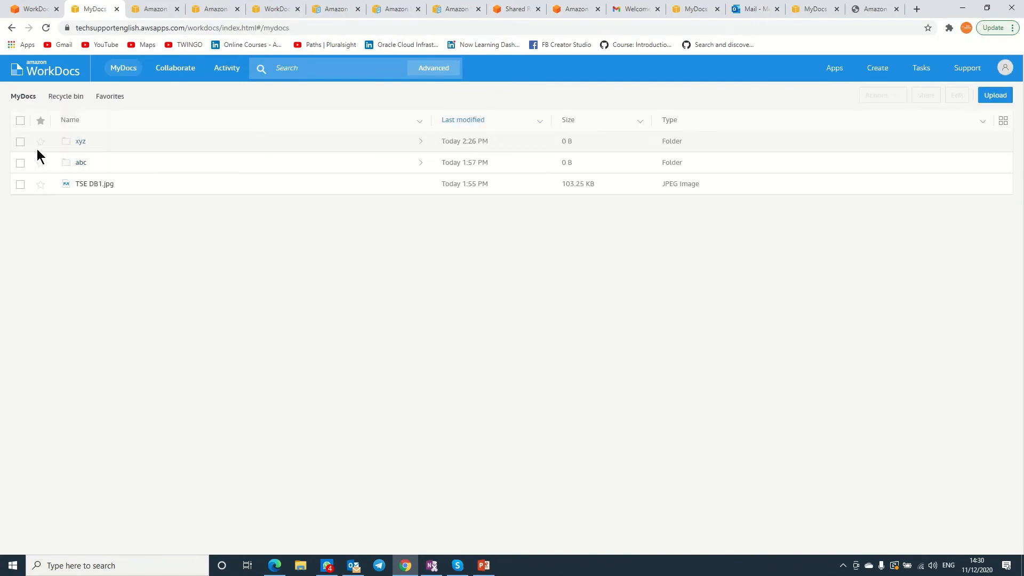
# Delete TSE DB1.jpg from MyDocs into the recycle bin.
pyautogui.click(20, 184)
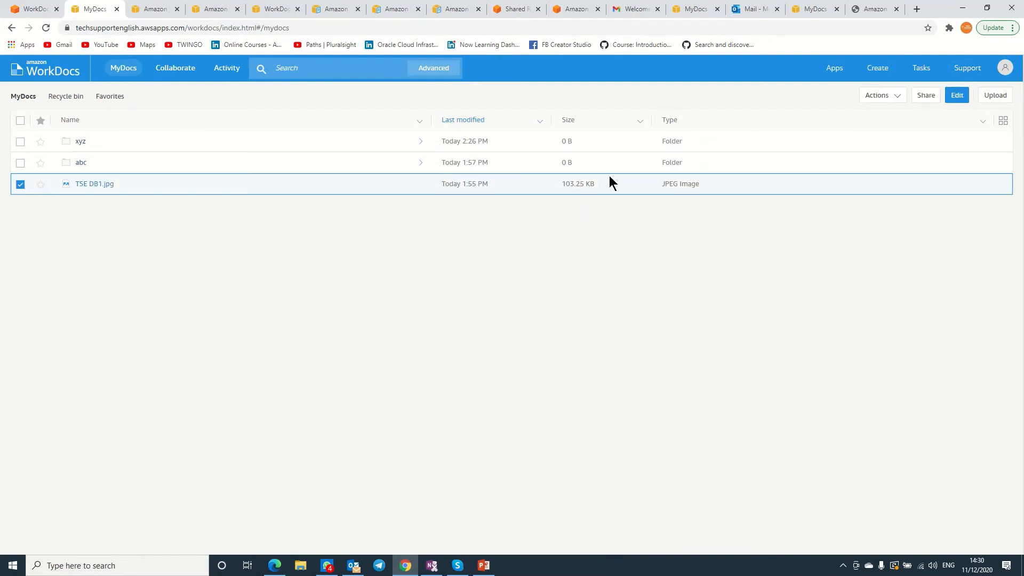
pyautogui.click(897, 99)
pyautogui.moveTo(900, 223)
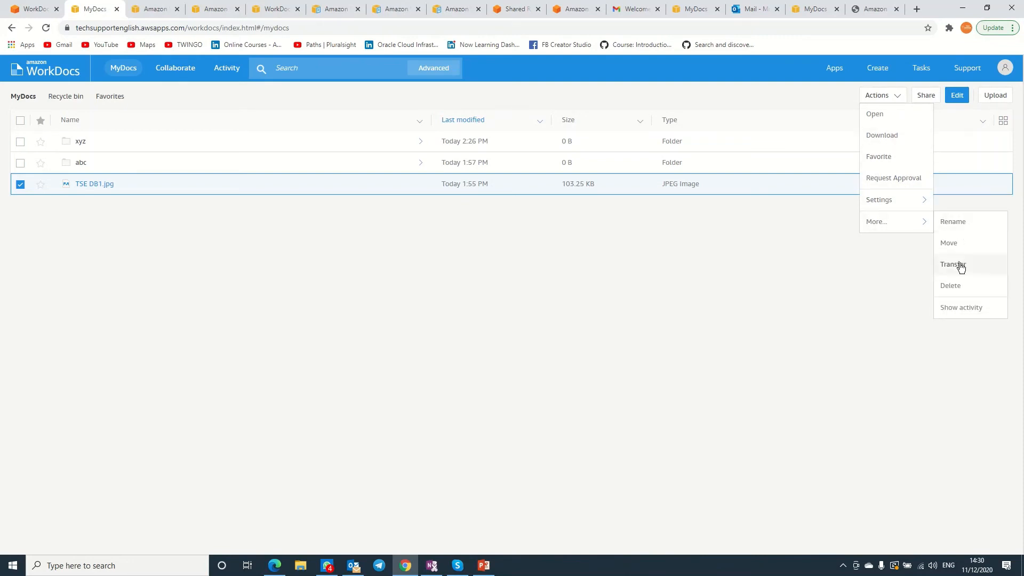
pyautogui.click(954, 287)
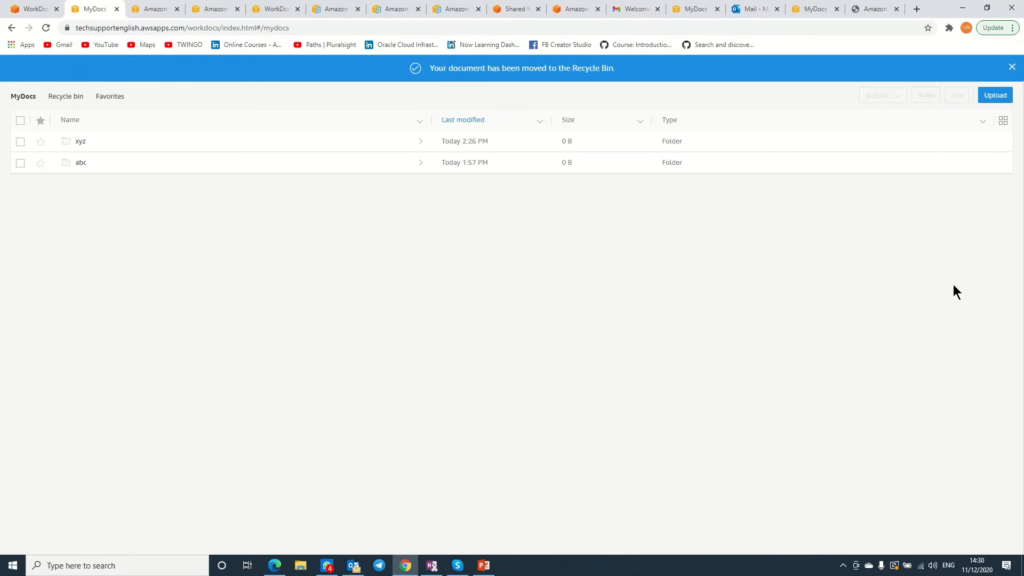
# Confirm TSE DB1.jpg sits in the Recycle bin, then go back to the MyDocs folder list.
pyautogui.click(72, 98)
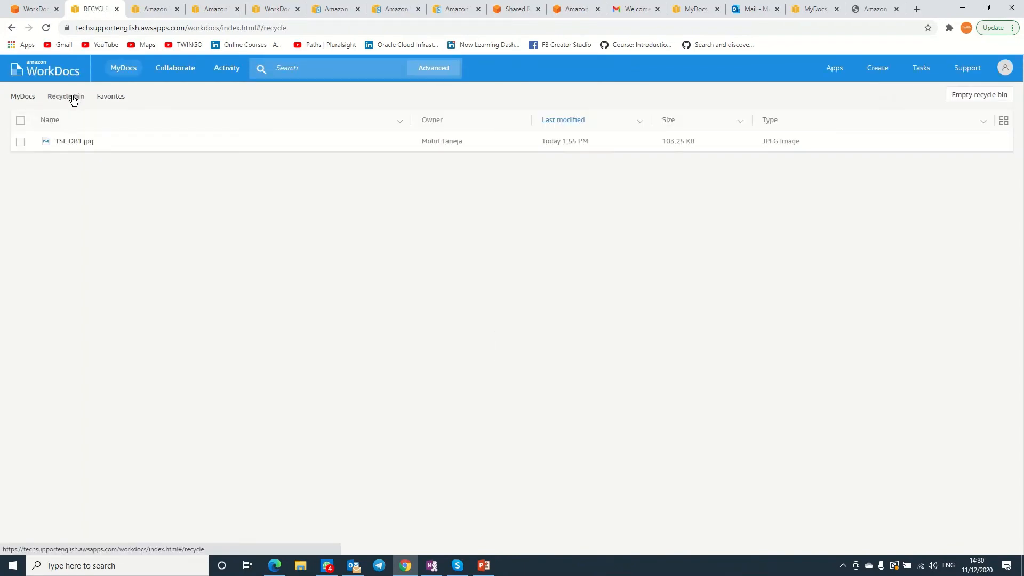
pyautogui.click(112, 98)
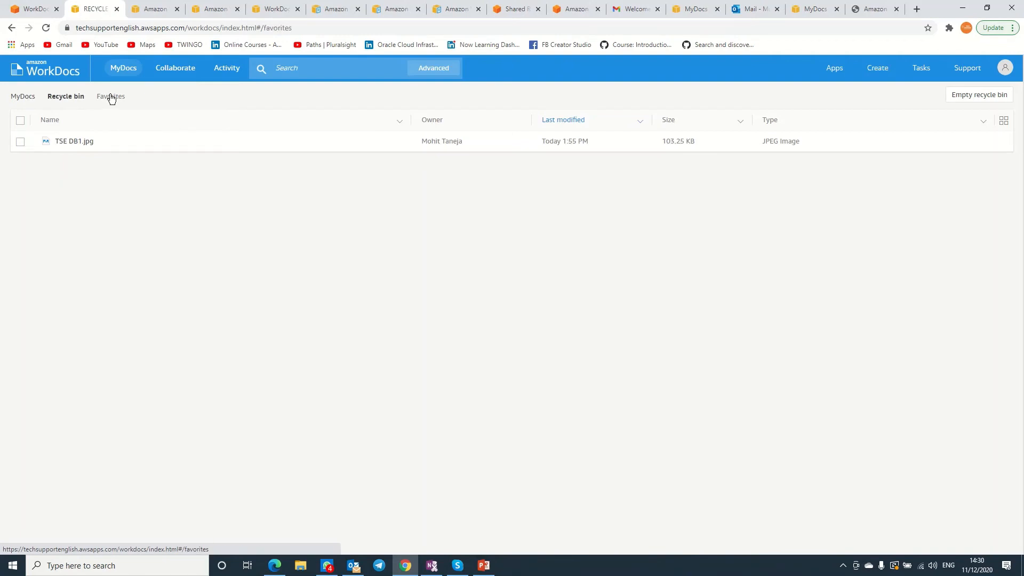
pyautogui.click(74, 99)
pyautogui.click(24, 101)
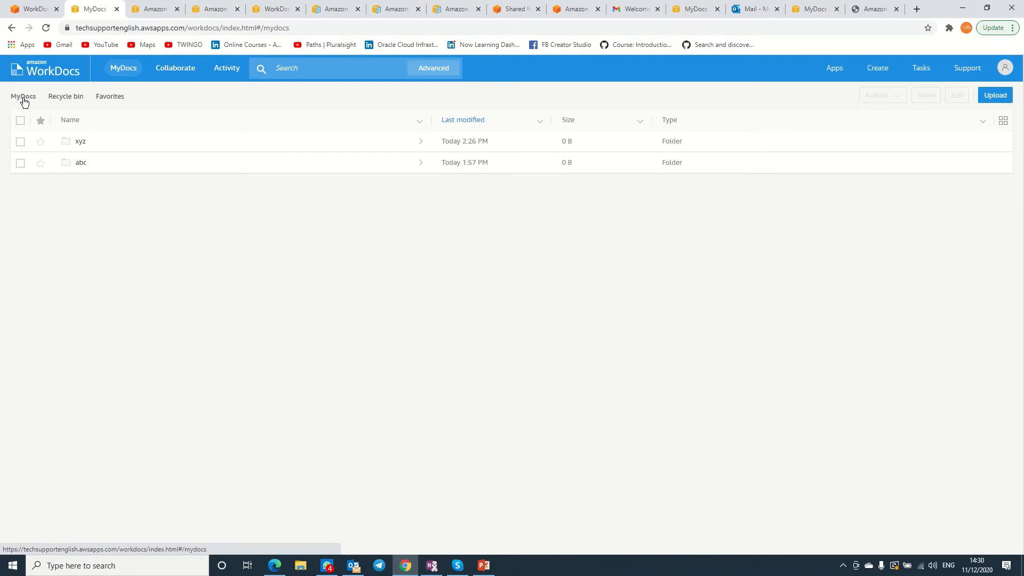
# Start transferring ownership of the abc folder through Actions > More > Transfer.
pyautogui.click(20, 163)
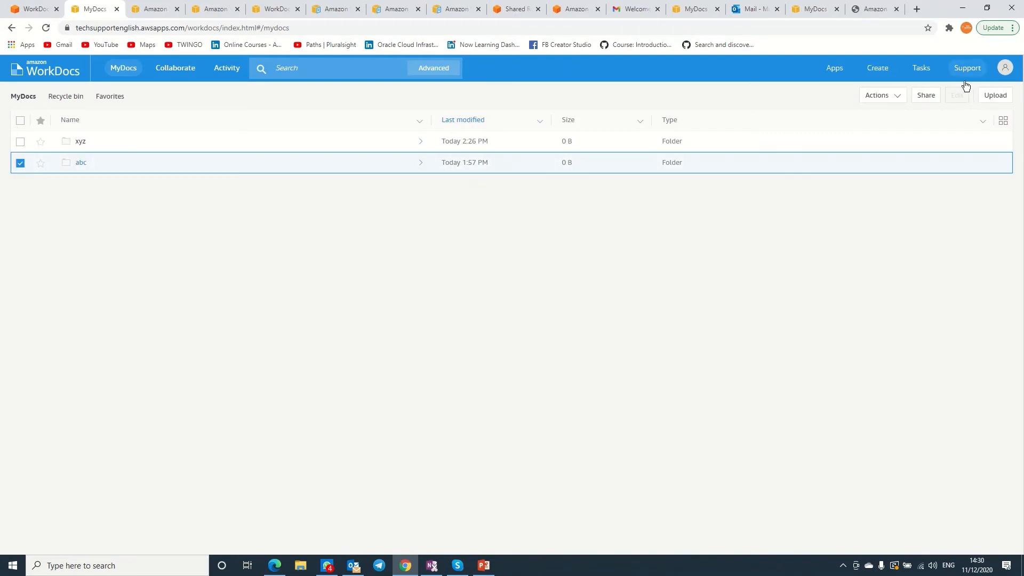
pyautogui.click(898, 99)
pyautogui.moveTo(921, 201)
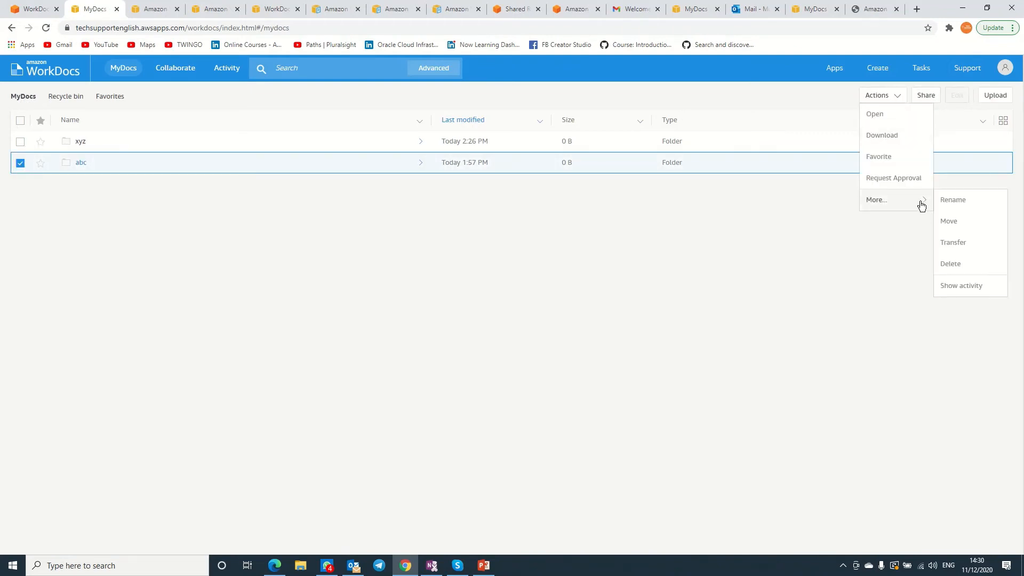
pyautogui.click(954, 243)
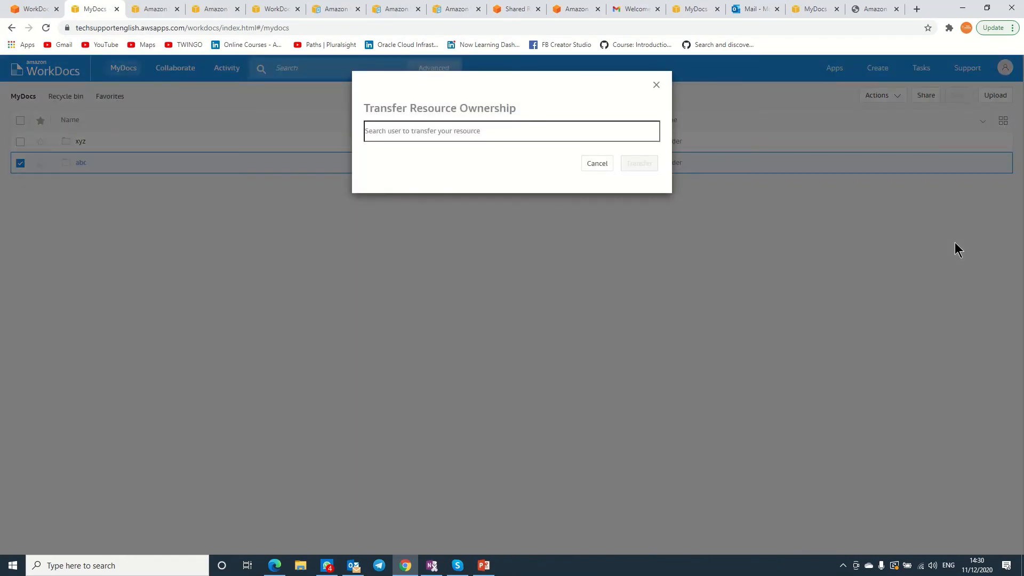
pyautogui.click(509, 134)
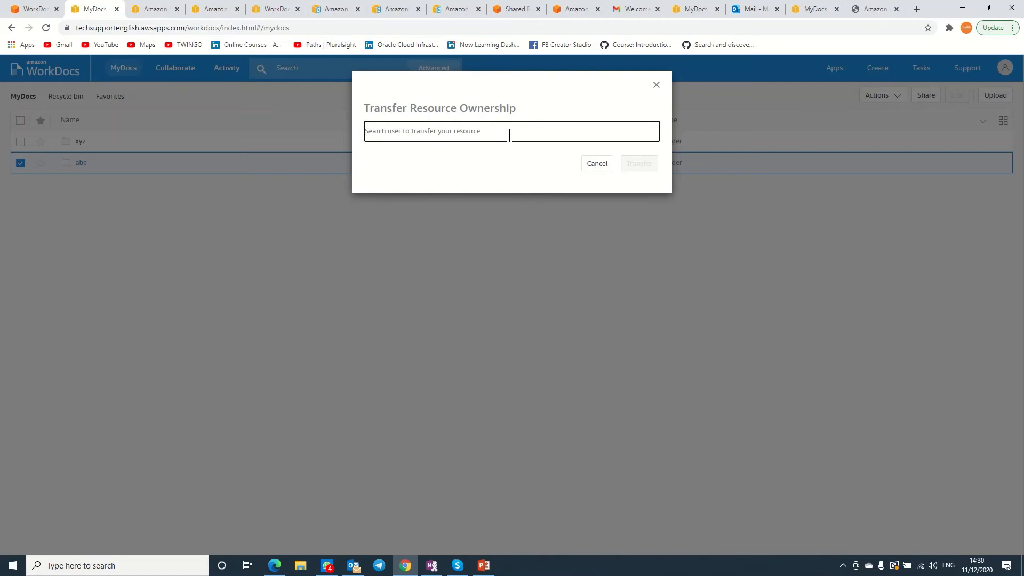
# Pick the Tech Support user as abc's new owner, confirm the transfer, and open Activity.
pyautogui.write('techf1')
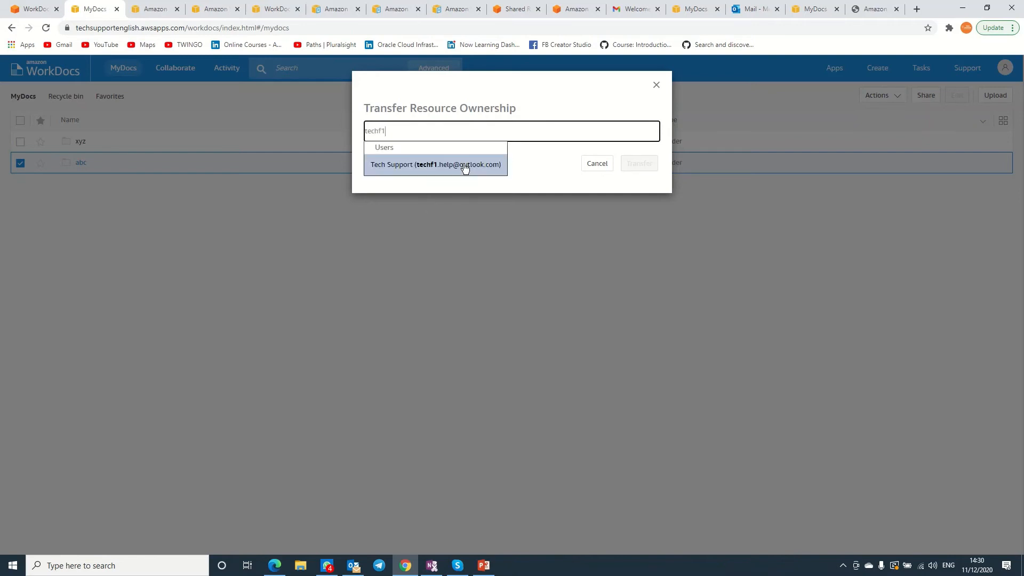
pyautogui.click(457, 165)
pyautogui.click(635, 183)
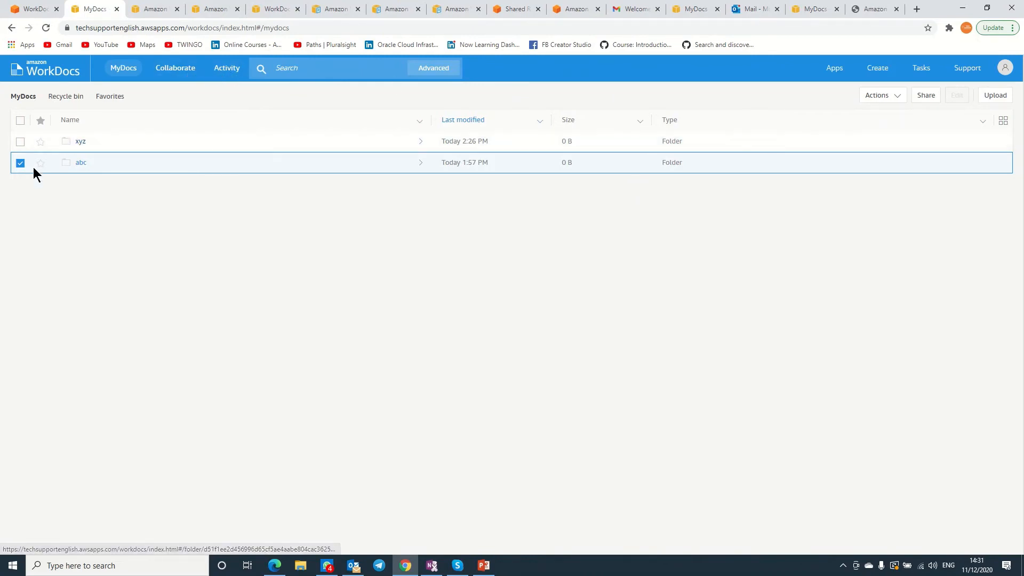
pyautogui.click(224, 69)
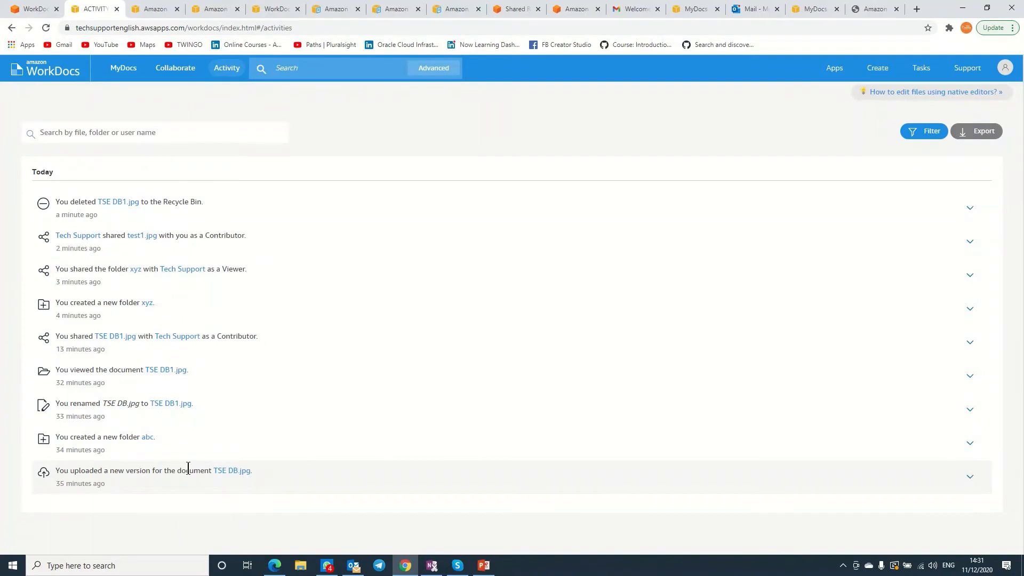
# Review the Activity feed, then go to the Shared with me list.
pyautogui.moveTo(189, 471); pyautogui.dragTo(221, 470)
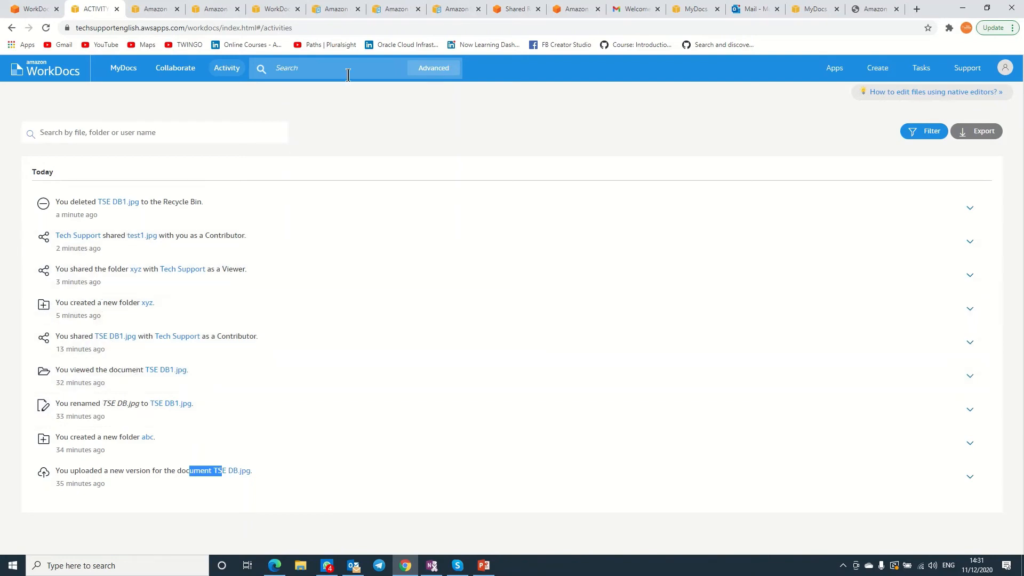
pyautogui.click(182, 72)
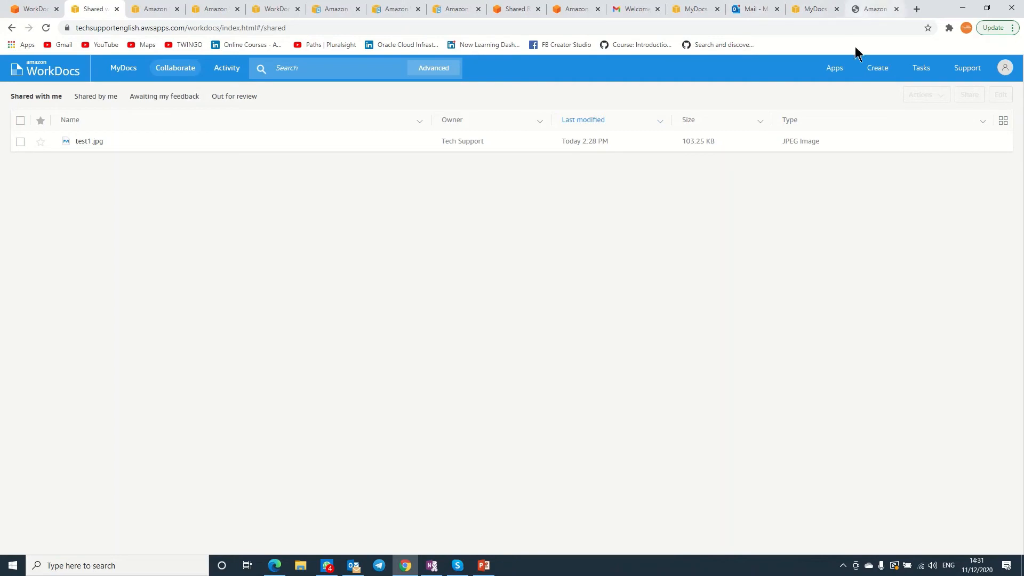
# Look over the WorkDocs Apps overview and related tabs, close it, and minimize Chrome.
pyautogui.click(835, 72)
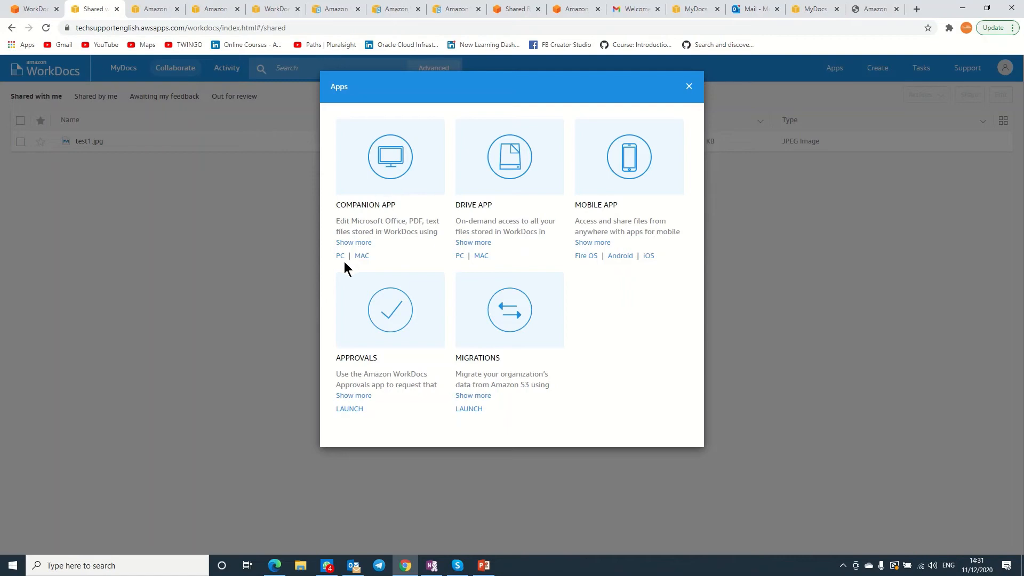
pyautogui.click(874, 9)
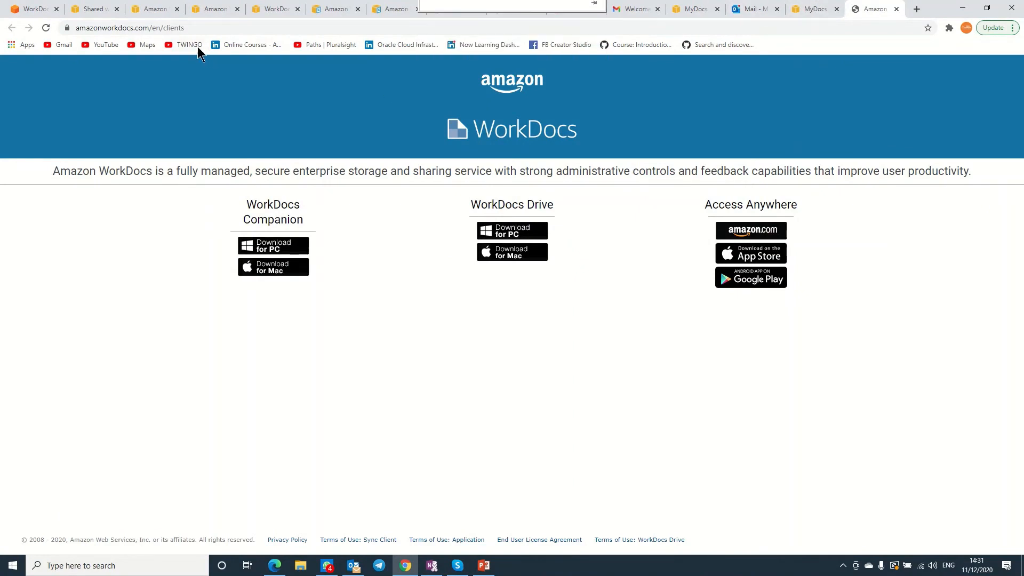
pyautogui.click(161, 9)
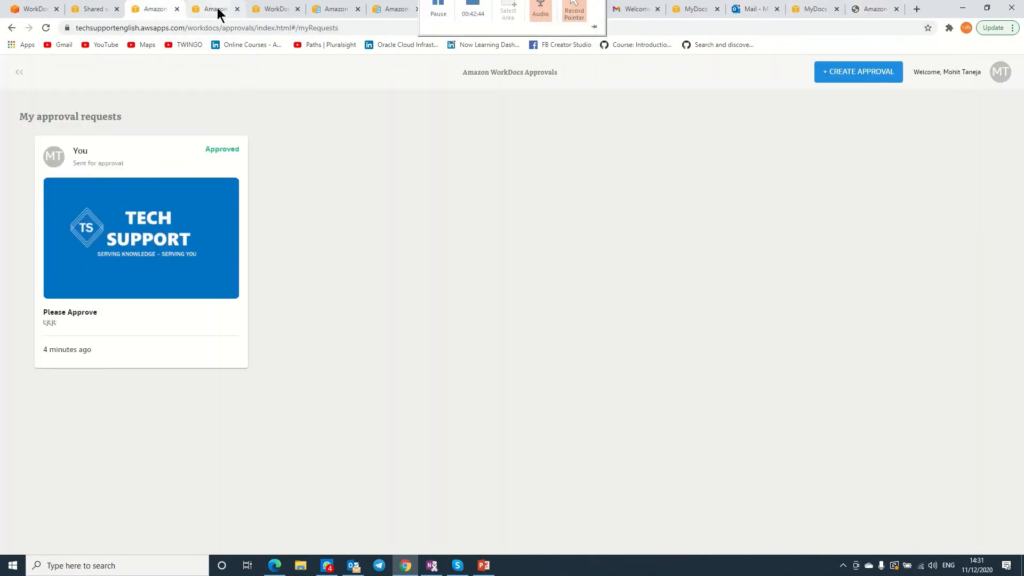
pyautogui.click(218, 9)
pyautogui.click(265, 10)
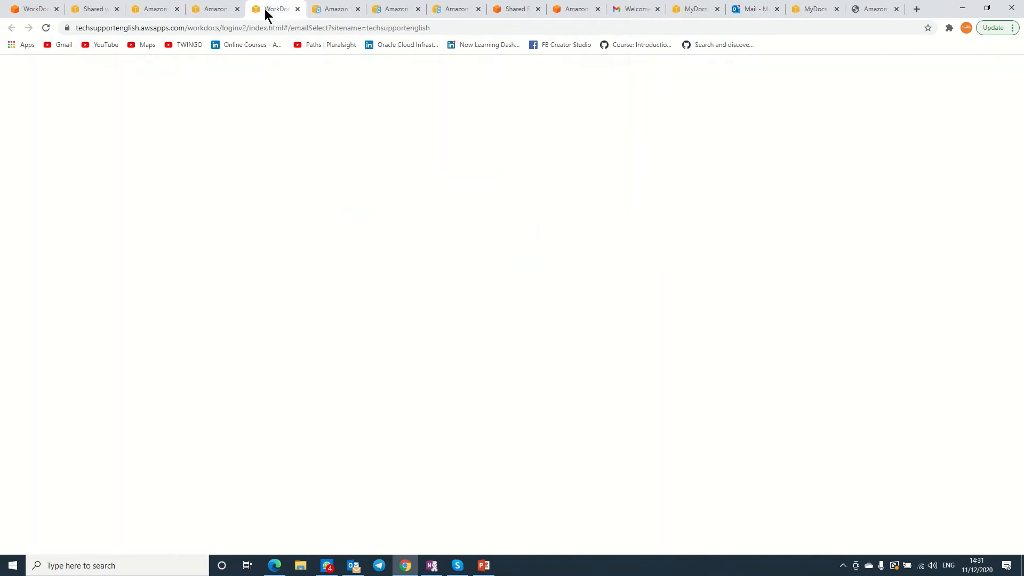
pyautogui.click(107, 7)
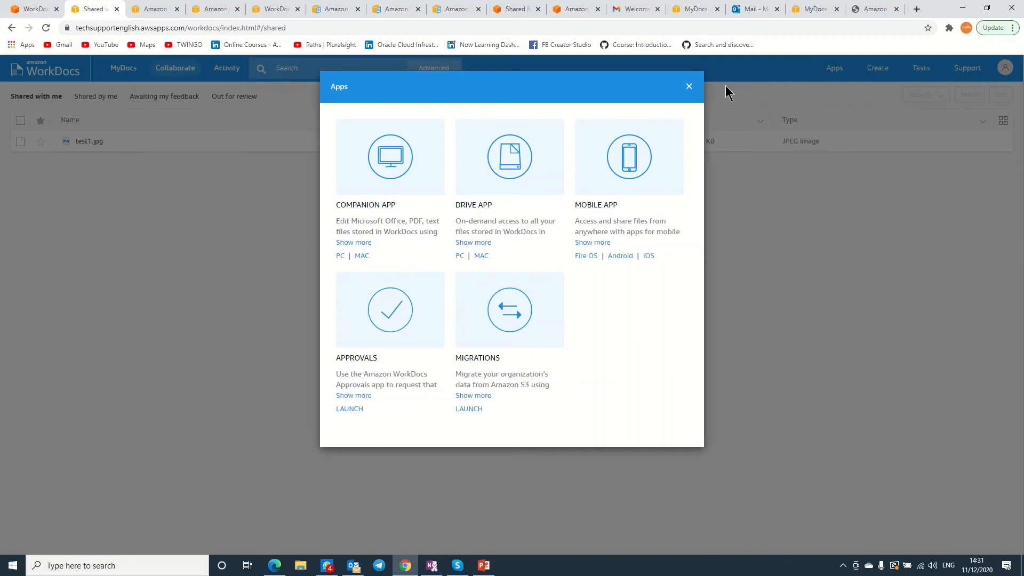
pyautogui.click(693, 86)
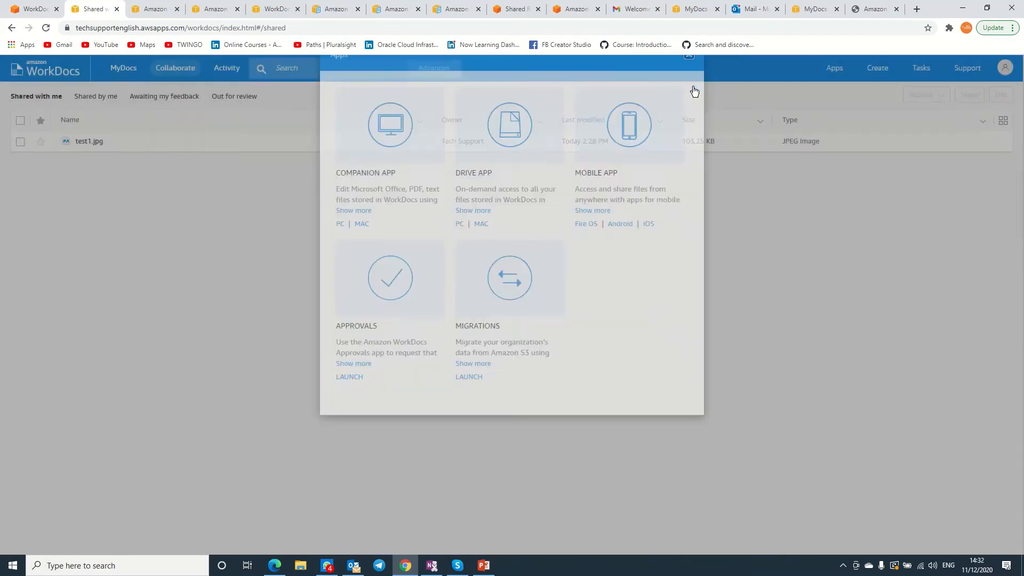
pyautogui.click(963, 8)
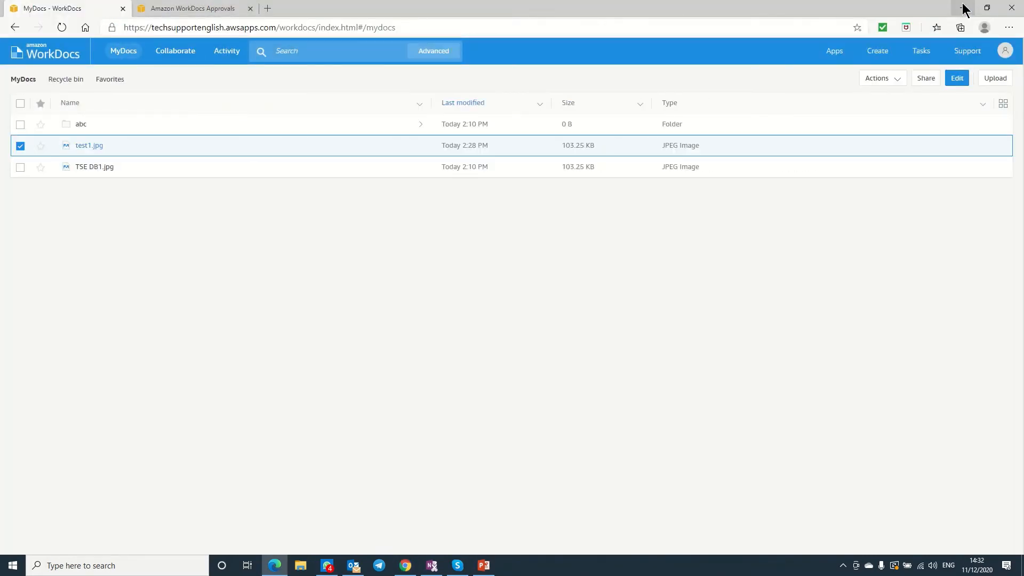
# Minimize the Edge browser to reveal the desktop.
pyautogui.click(963, 8)
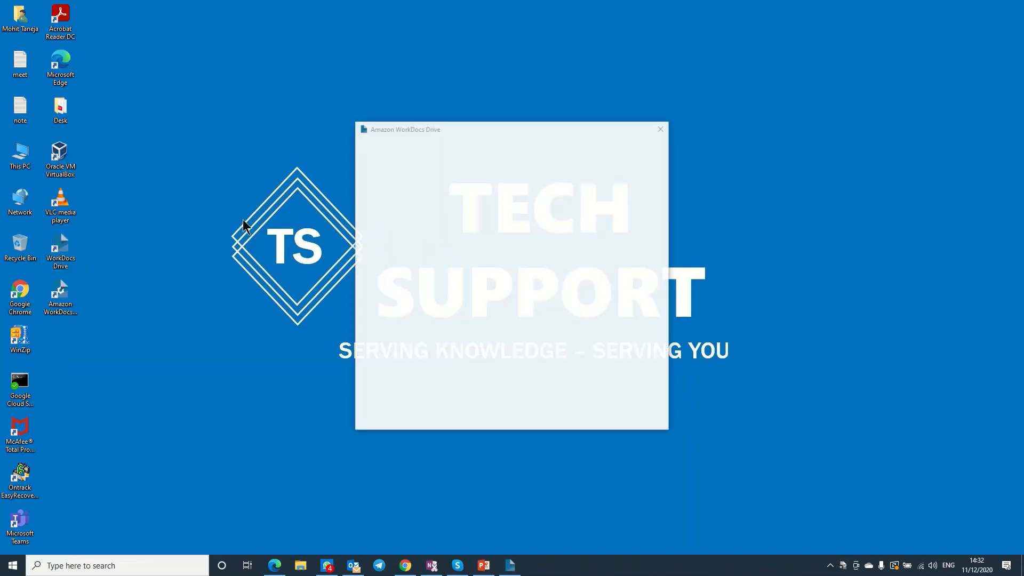
# Enter techsupportenglish as the WorkDocs Drive site URL and continue.
pyautogui.rightClick(243, 220)
pyautogui.click(485, 301)
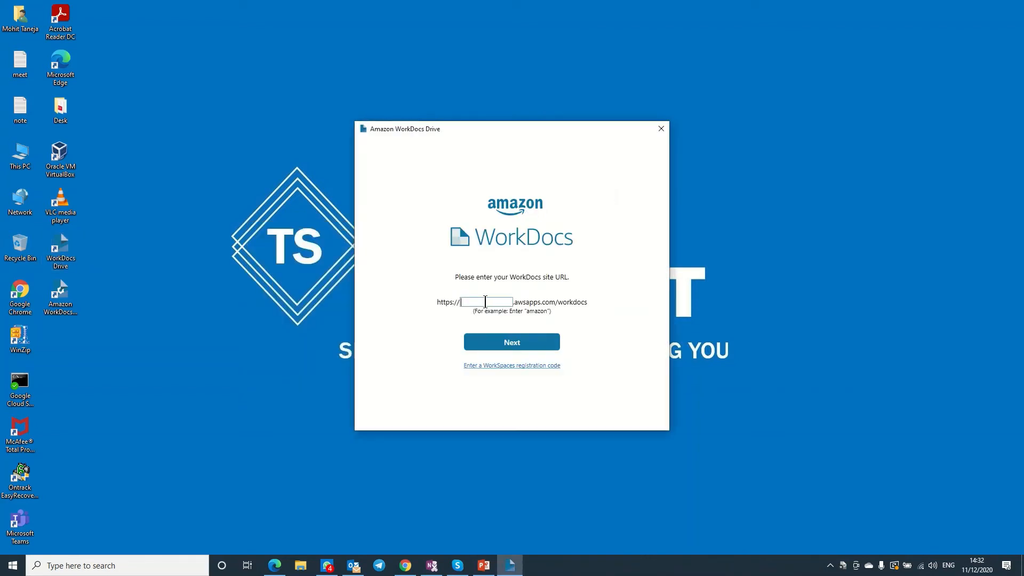
pyautogui.write('tech')
pyautogui.write('support')
pyautogui.write('english')
pyautogui.click(511, 343)
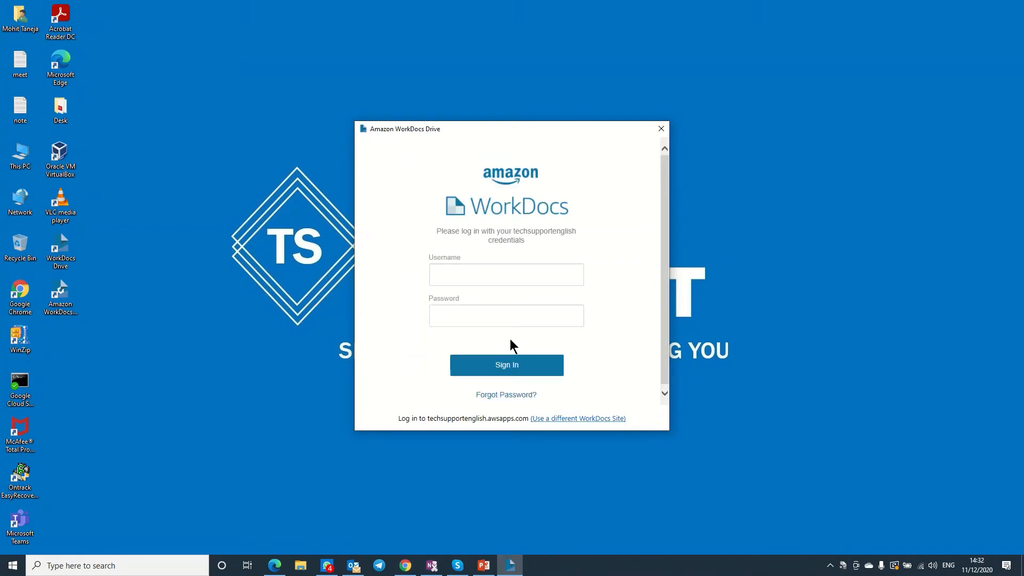
# Sign in to WorkDocs Drive with the Tech Support account's e-mail address and password.
pyautogui.click(483, 276)
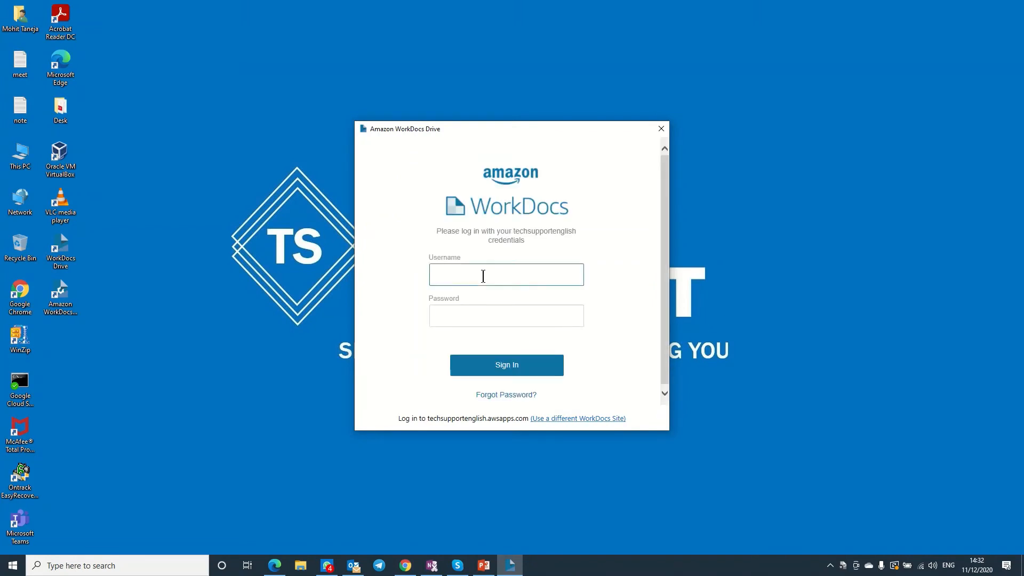
pyautogui.press('Tab')
pyautogui.write('•••••••••')
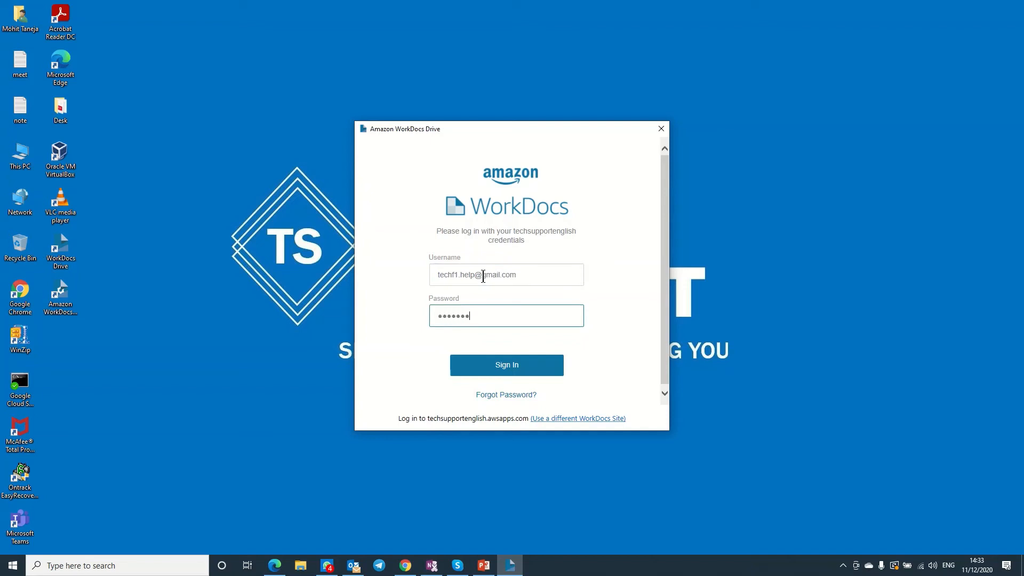
pyautogui.write('•••••')
pyautogui.click(498, 367)
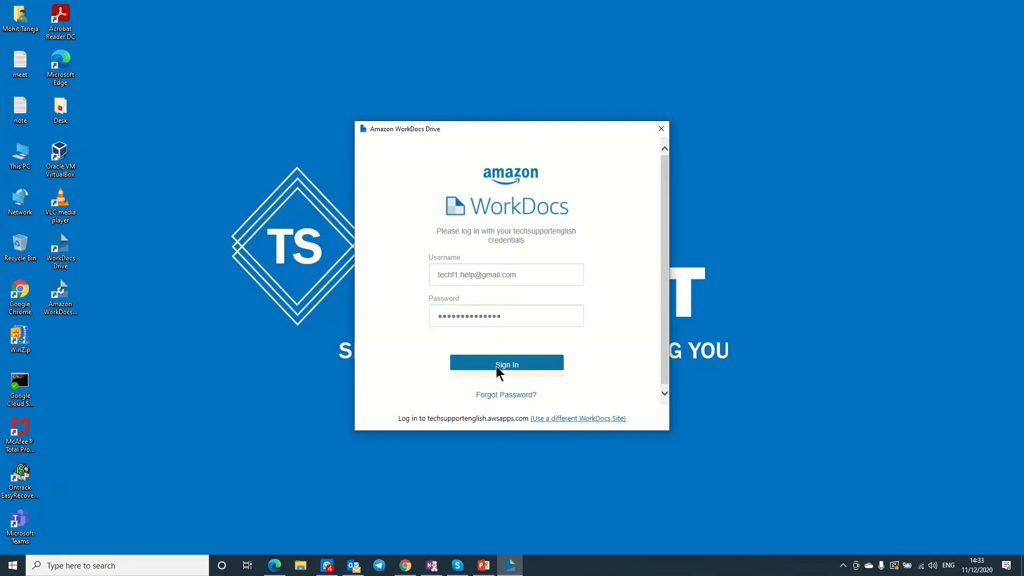
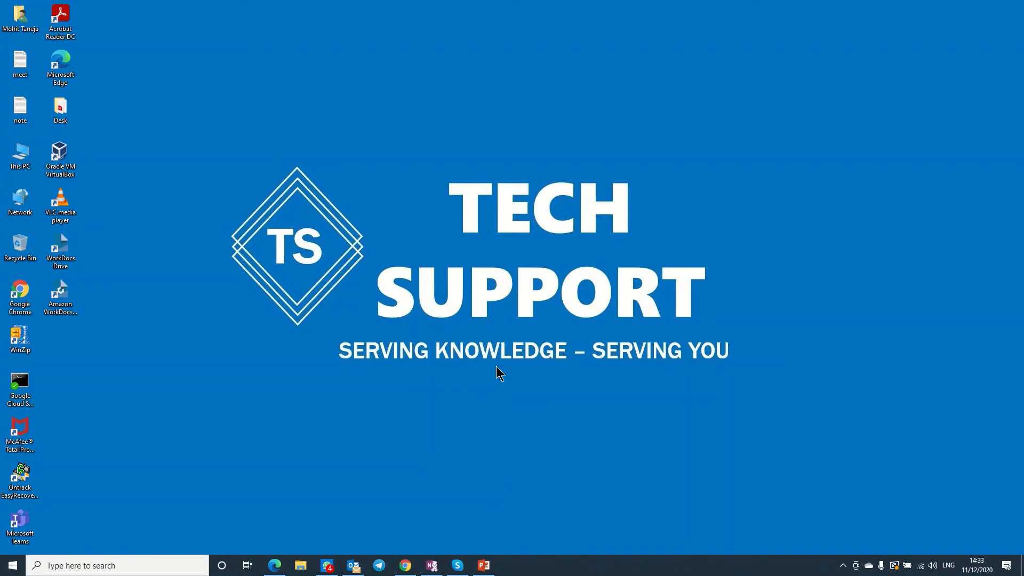
# Refresh the desktop twice and launch the WorkDocs Drive shortcut.
pyautogui.rightClick(710, 200)
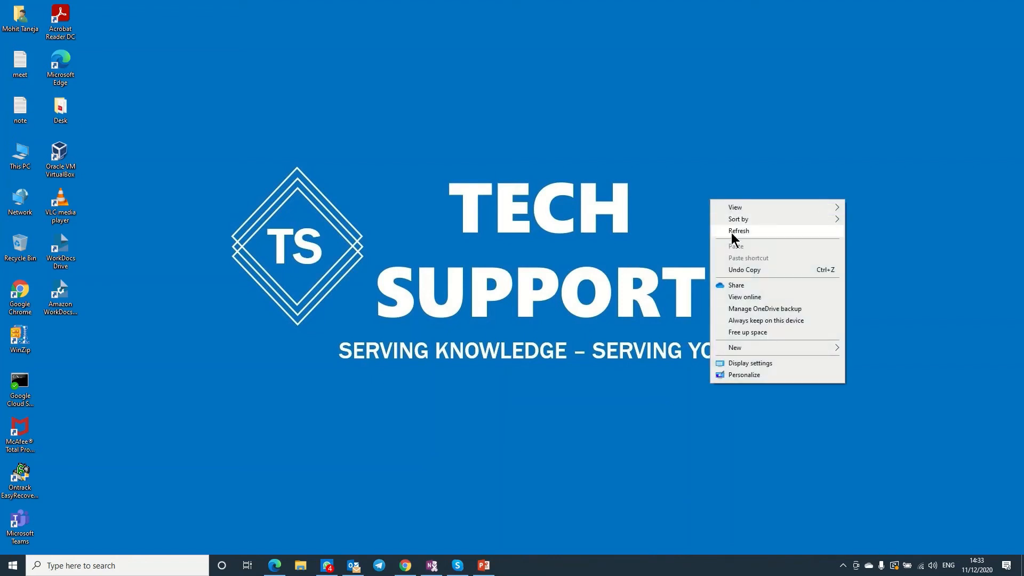
pyautogui.click(731, 234)
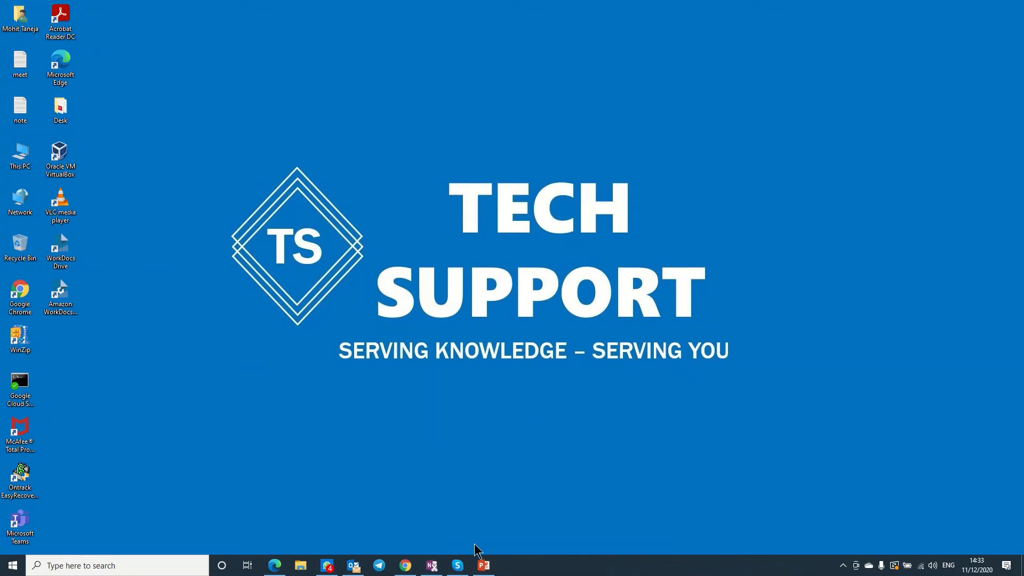
pyautogui.rightClick(485, 487)
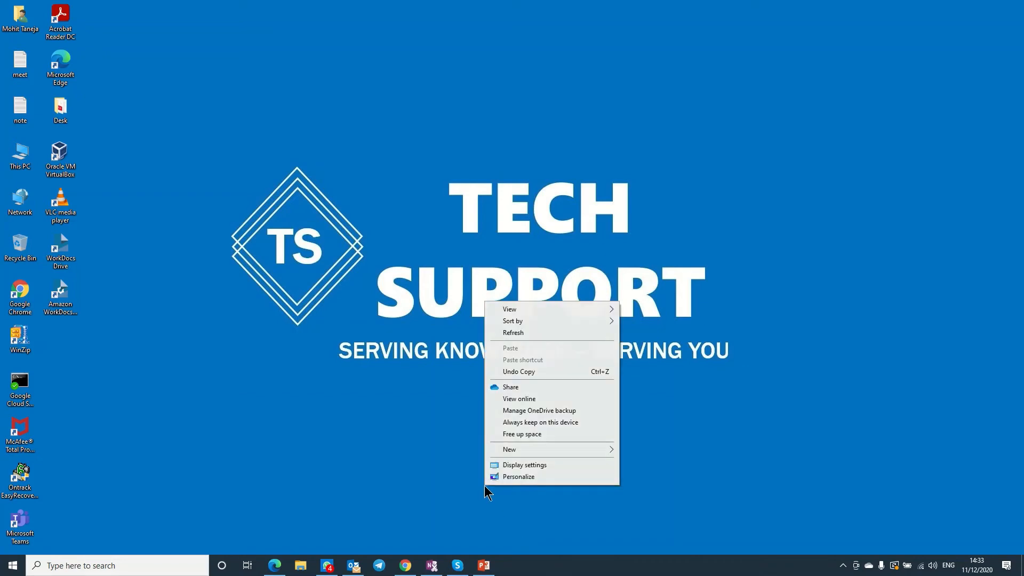
pyautogui.click(511, 334)
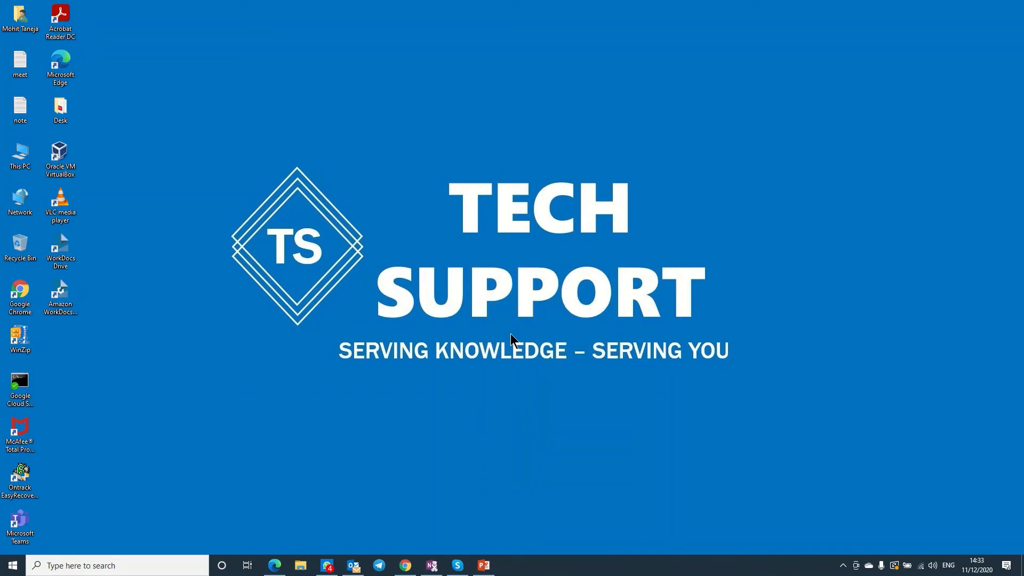
pyautogui.click(63, 262)
# Browse W: My Documents and Shared With Me, viewing and closing the test1 image.
pyautogui.rightClick(694, 174)
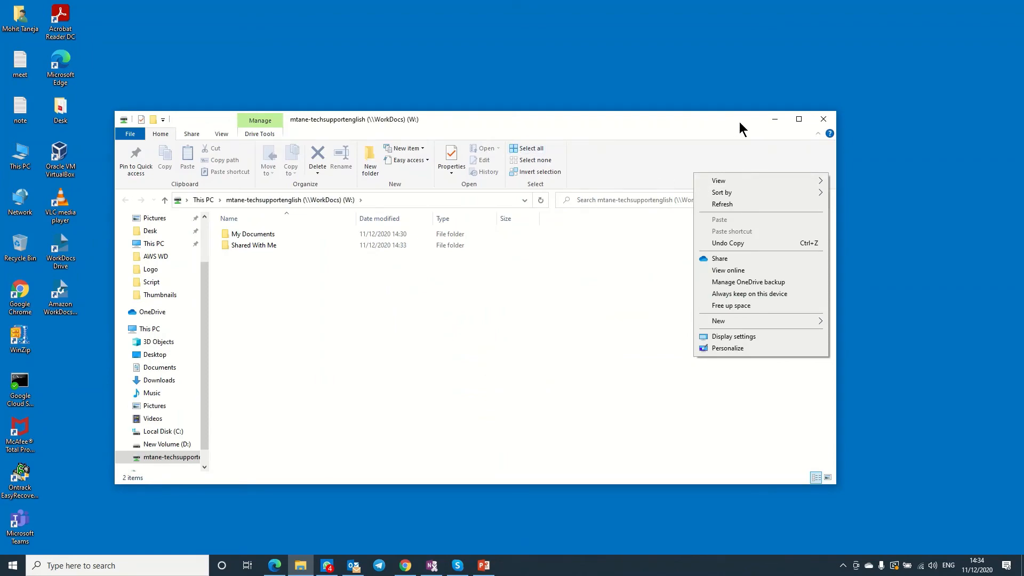
pyautogui.moveTo(718, 126); pyautogui.dragTo(875, 7)
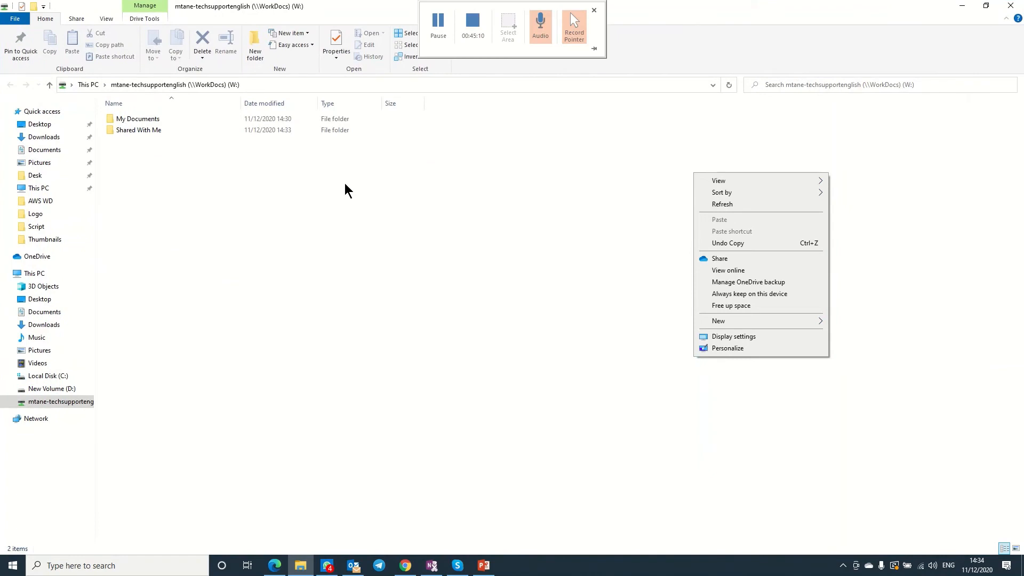
pyautogui.click(150, 118)
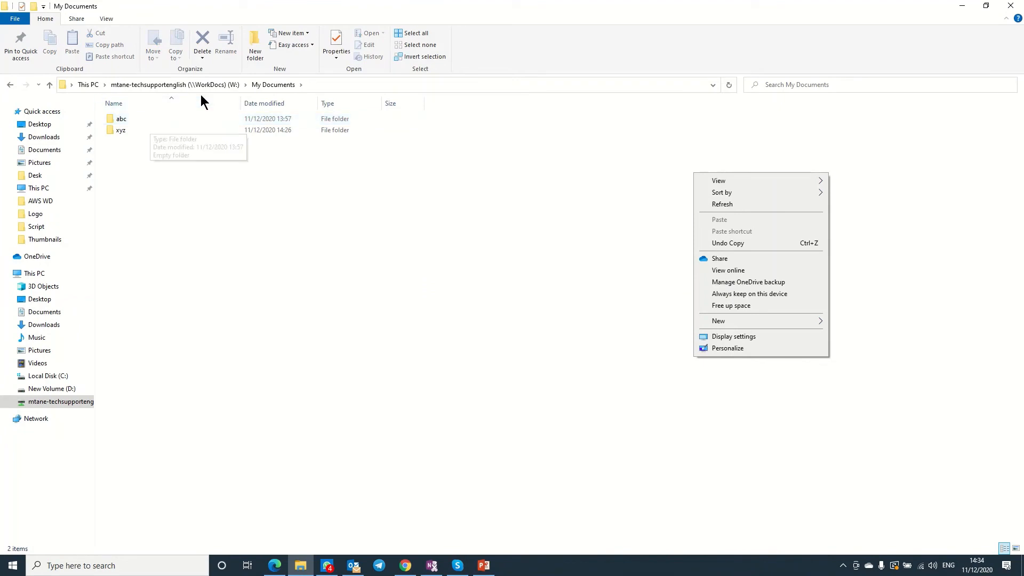
pyautogui.click(176, 86)
pyautogui.doubleClick(134, 130)
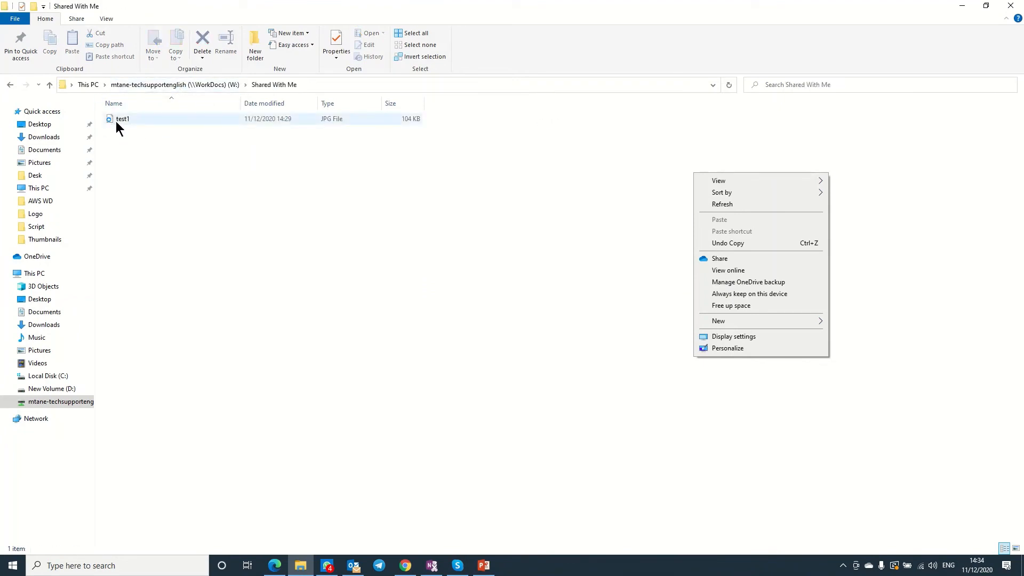
pyautogui.click(117, 121)
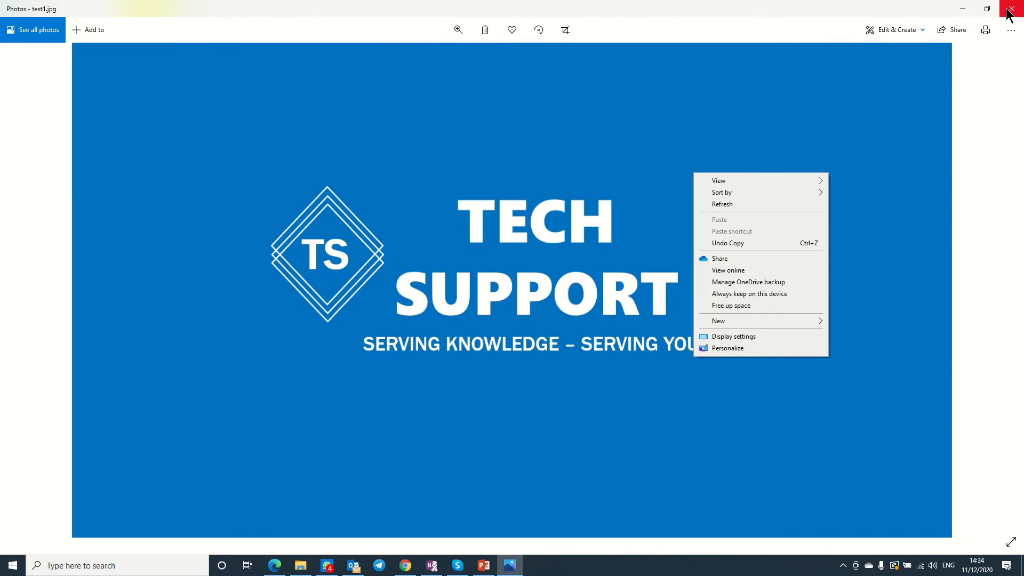
pyautogui.click(1006, 10)
pyautogui.moveTo(549, 10); pyautogui.dragTo(750, 57)
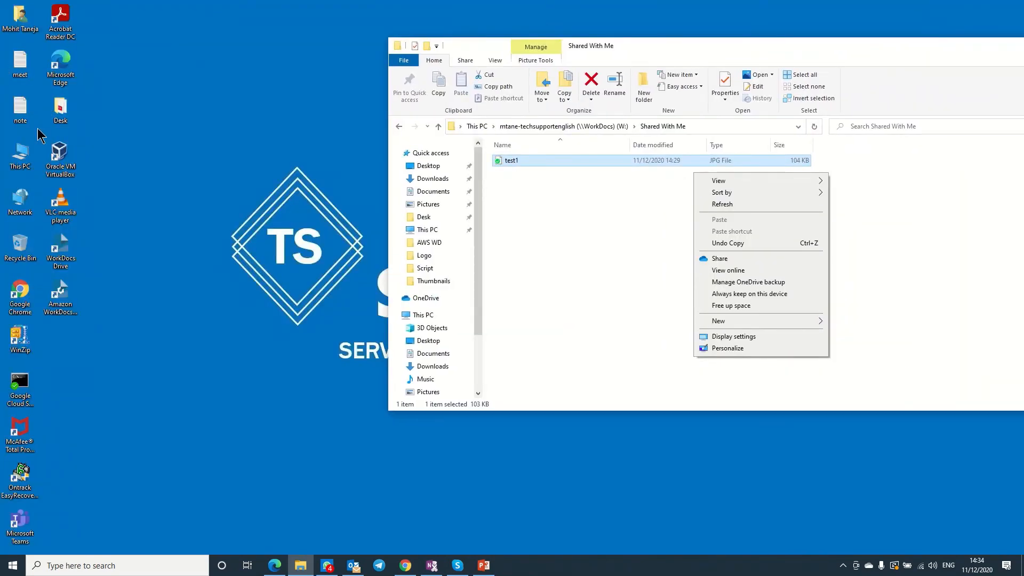
# Open the AWS WD folder on Local Disk (C:) from This PC.
pyautogui.click(23, 164)
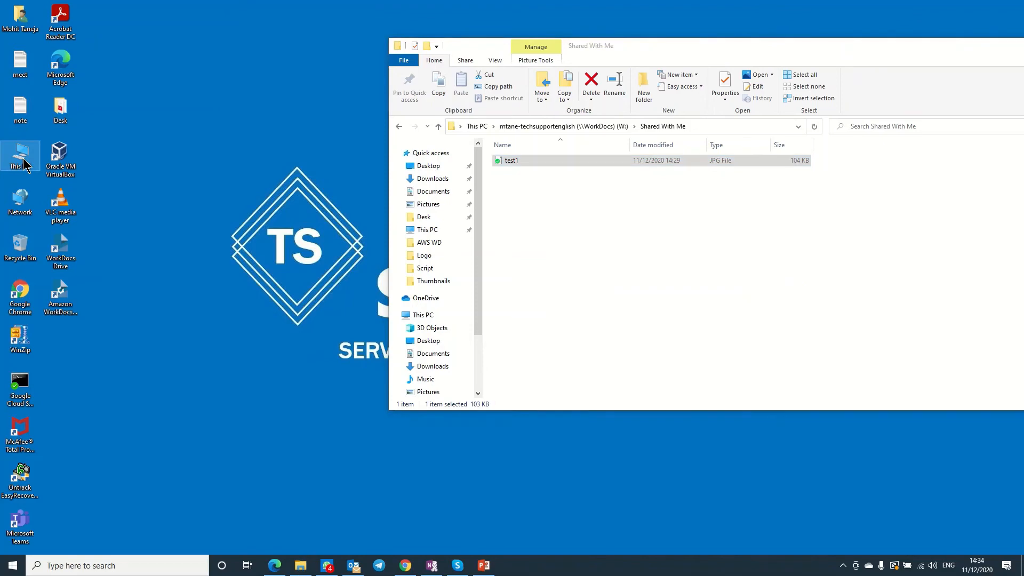
pyautogui.doubleClick(24, 164)
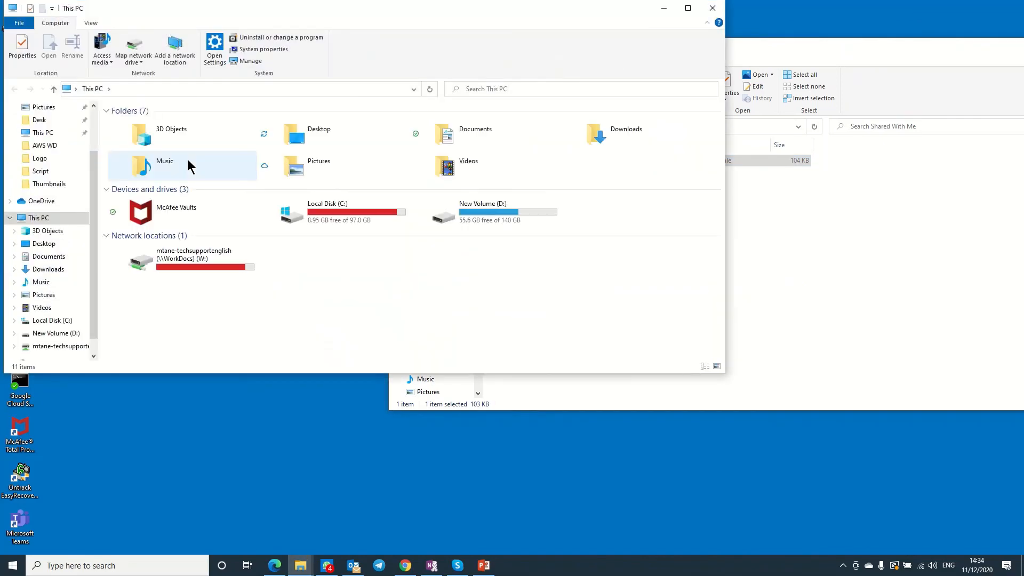
pyautogui.doubleClick(340, 224)
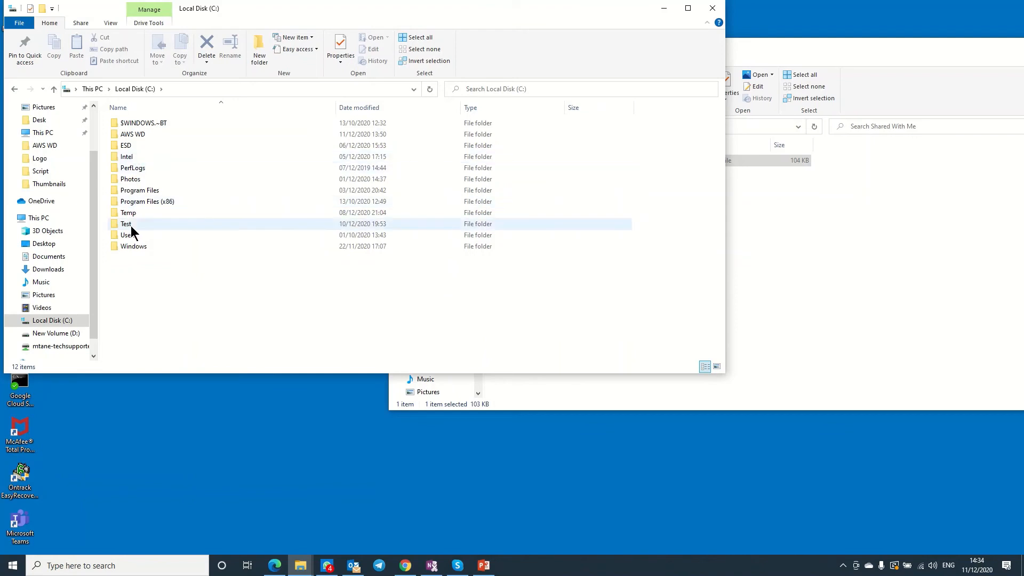
pyautogui.click(129, 134)
pyautogui.doubleClick(129, 134)
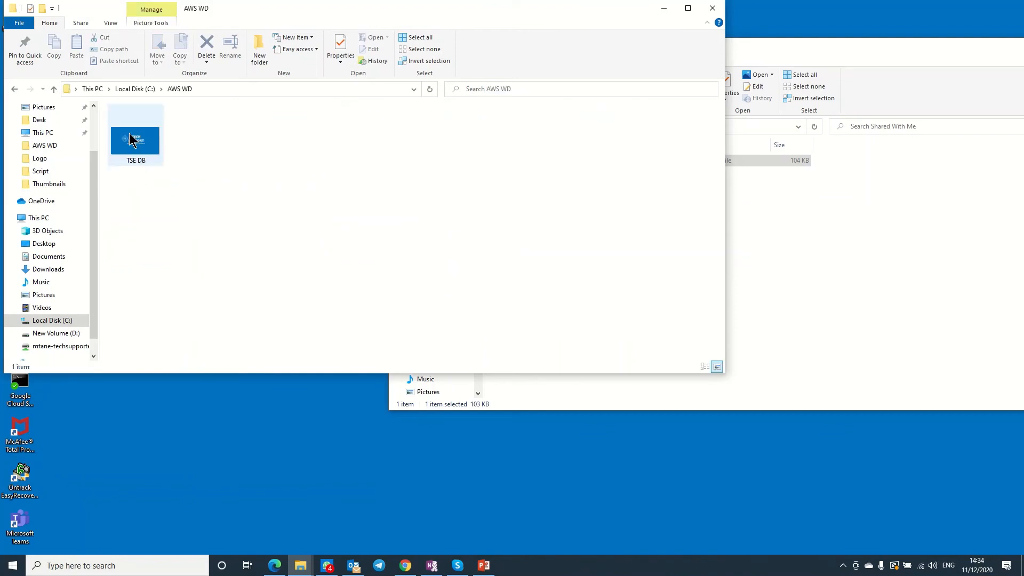
# Create a new text document in AWS WD named hhhh.
pyautogui.rightClick(245, 174)
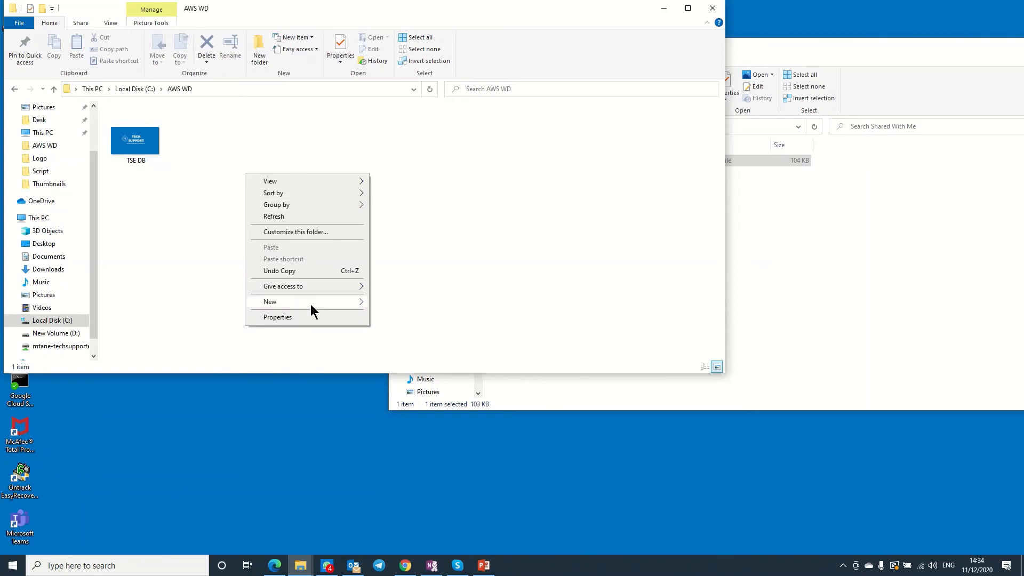
pyautogui.moveTo(310, 303)
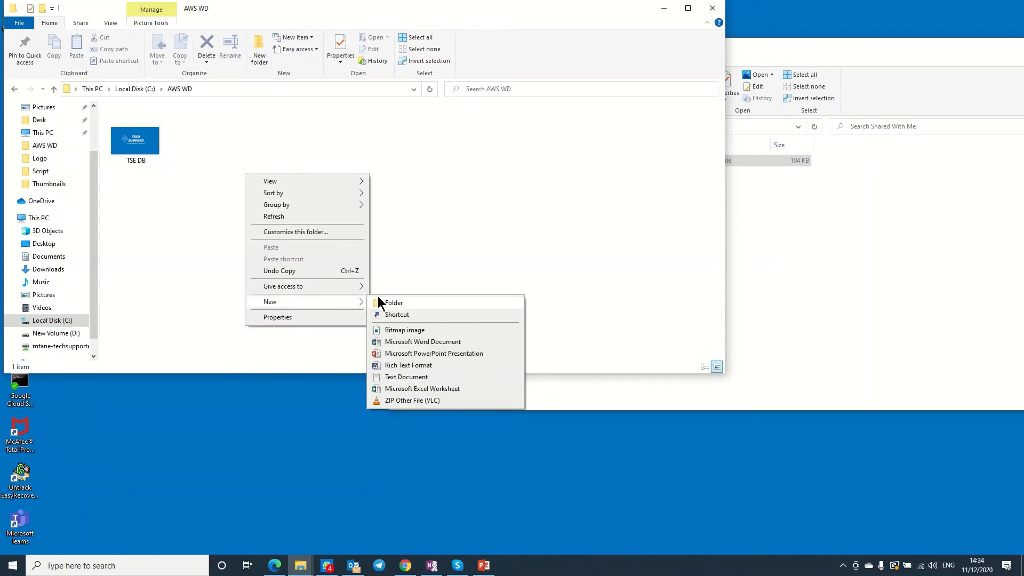
pyautogui.click(405, 376)
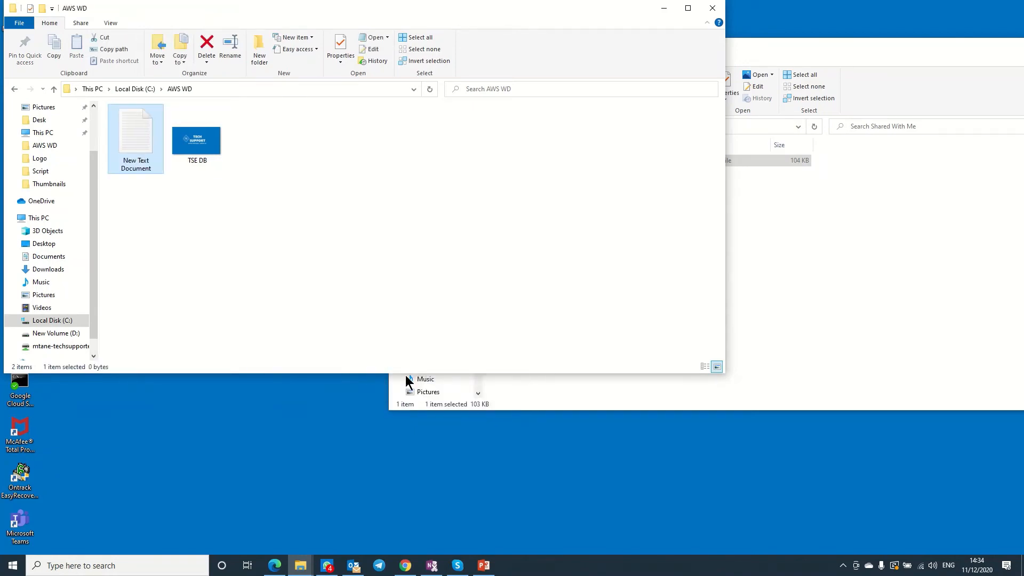
pyautogui.click(135, 152)
pyautogui.write('hhhh')
pyautogui.press('Return')
# Copy hhhh and paste it into the WorkDocs drive's My Documents folder.
pyautogui.rightClick(123, 152)
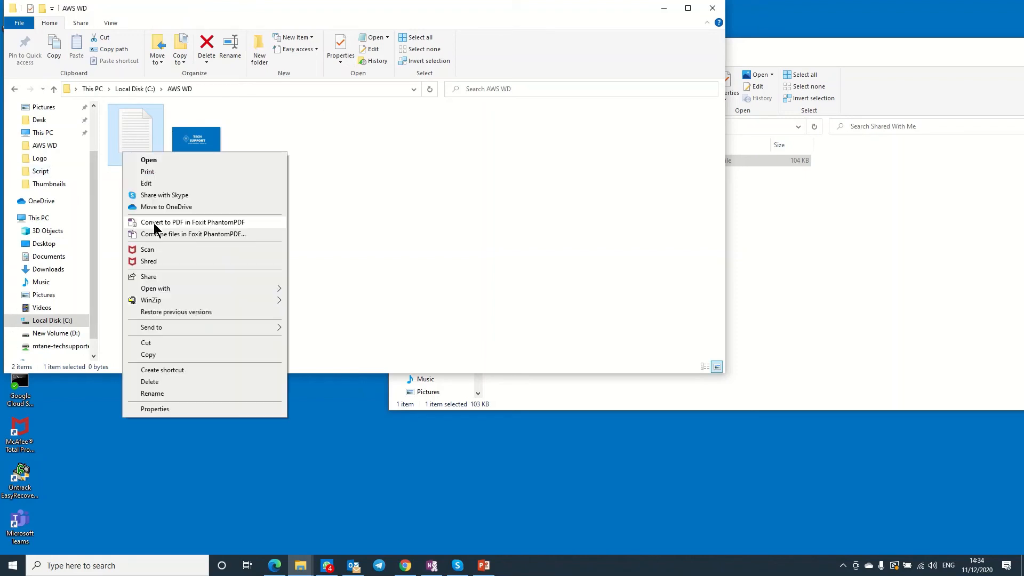
pyautogui.click(148, 355)
pyautogui.click(781, 218)
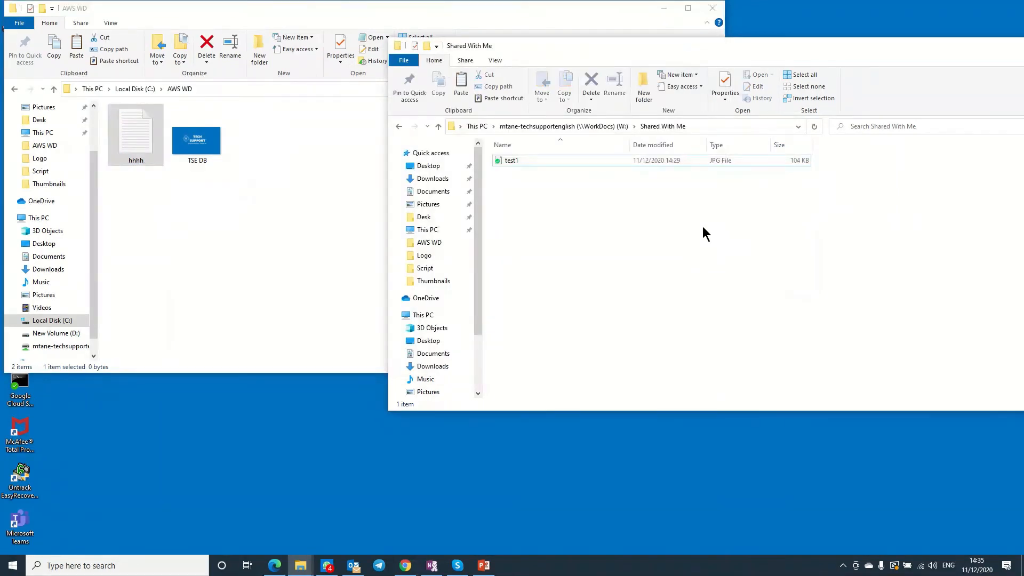
pyautogui.click(598, 127)
pyautogui.doubleClick(528, 161)
pyautogui.hotkey('ctrl', 'v')
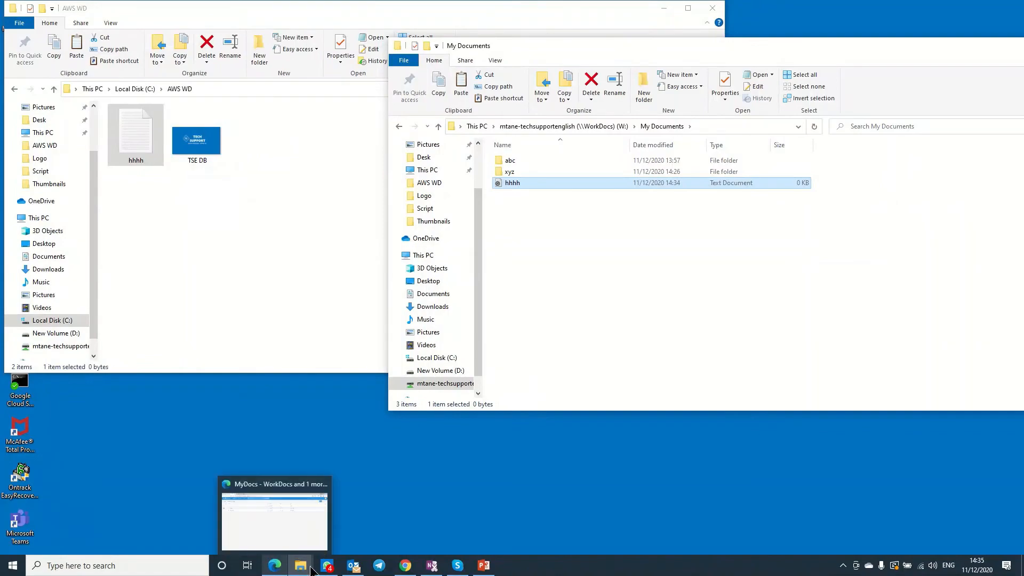
# Show the MyDocs list in the WorkDocs browser tab and reload the page.
pyautogui.click(406, 566)
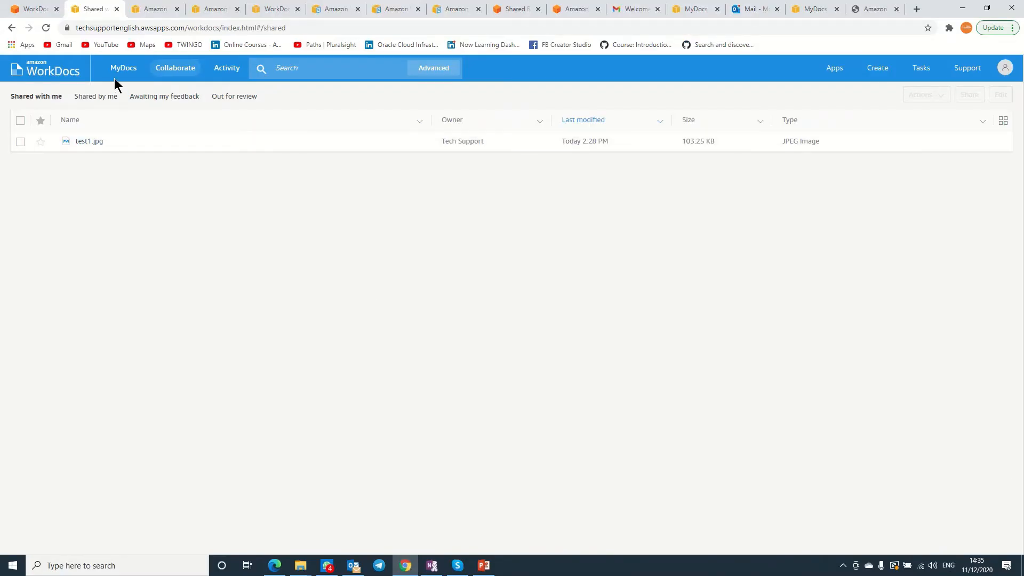
pyautogui.click(118, 73)
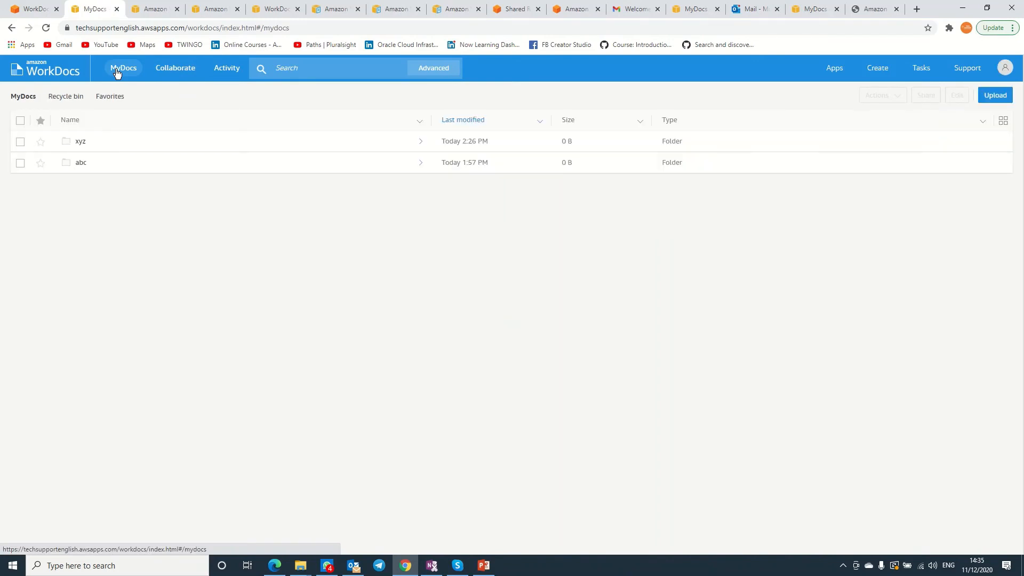
pyautogui.click(1007, 69)
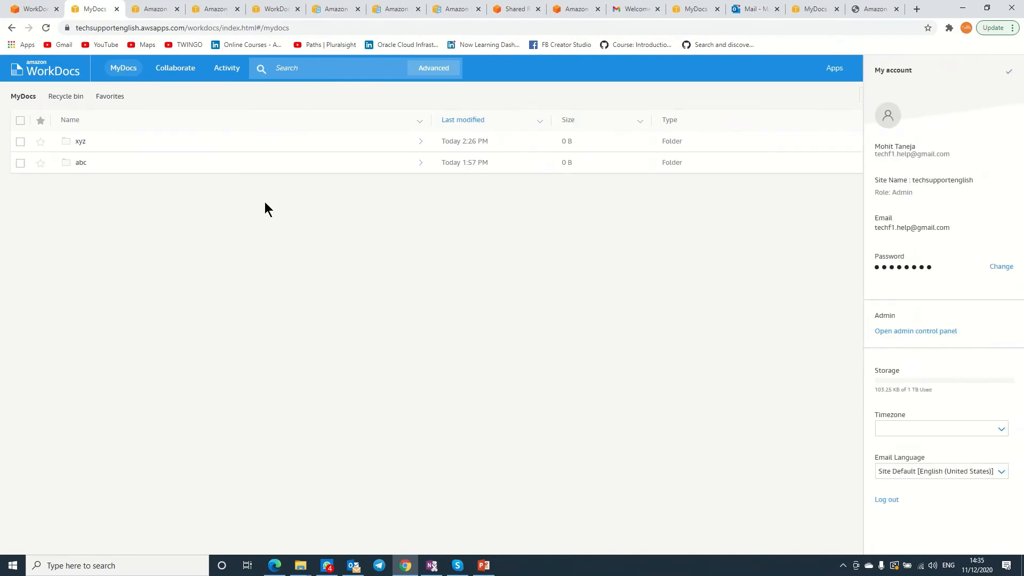
pyautogui.click(171, 288)
pyautogui.rightClick(88, 9)
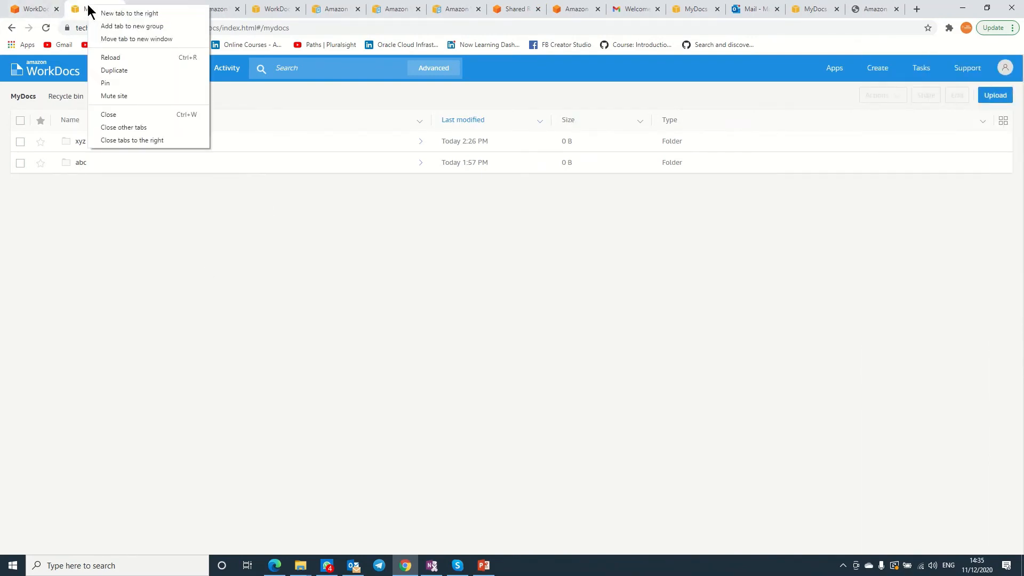
pyautogui.click(118, 55)
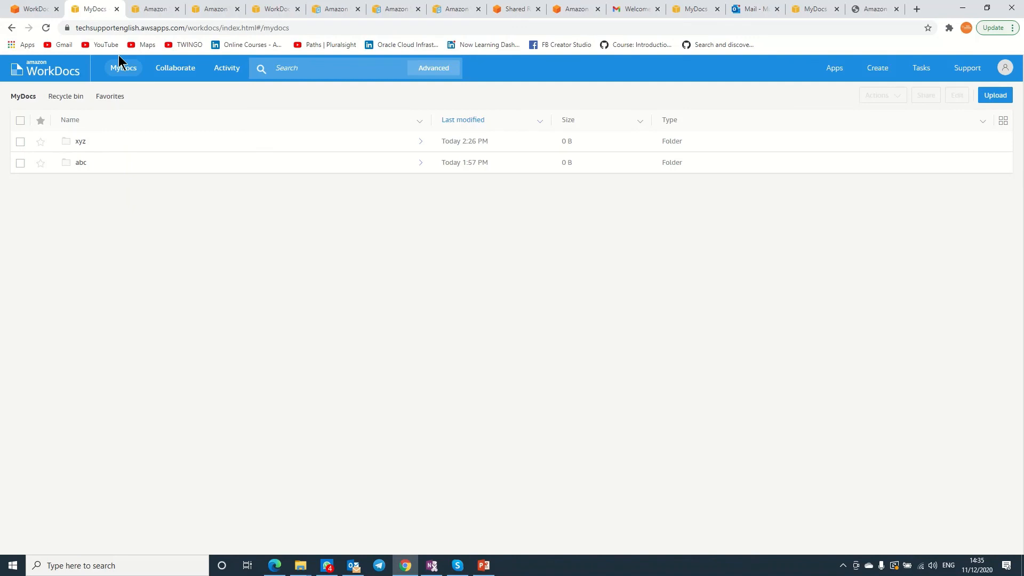
# Inspect the hhhh file in the WorkDocs drive's My Documents folder.
pyautogui.hotkey('alt', 'Tab')
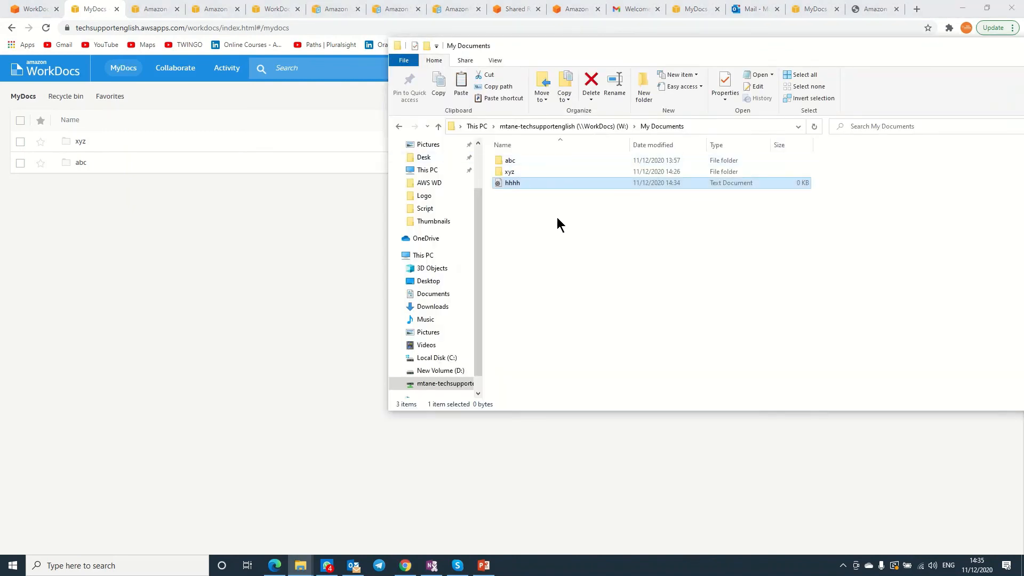
pyautogui.rightClick(557, 217)
pyautogui.click(509, 174)
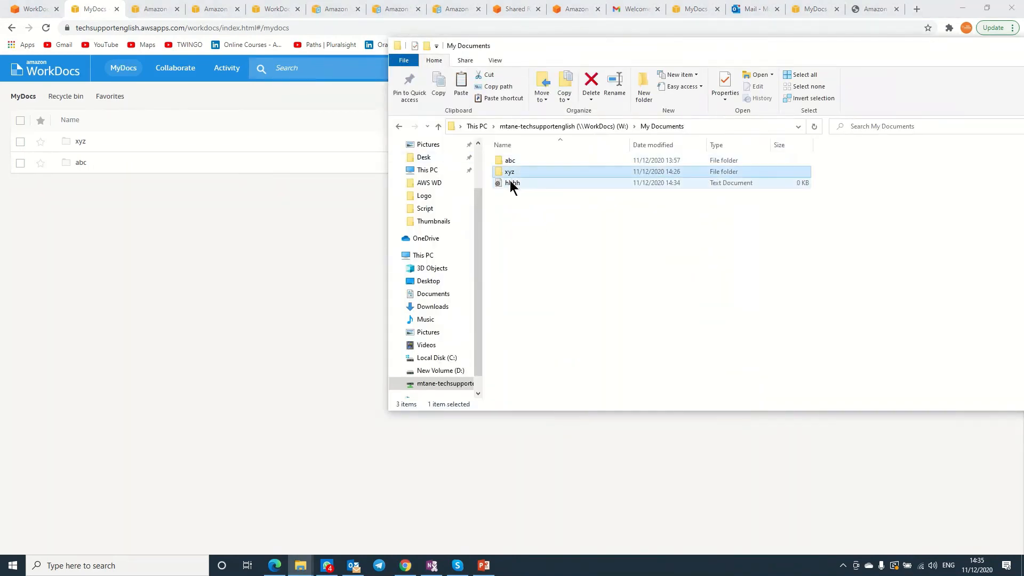
pyautogui.click(510, 181)
pyautogui.rightClick(510, 181)
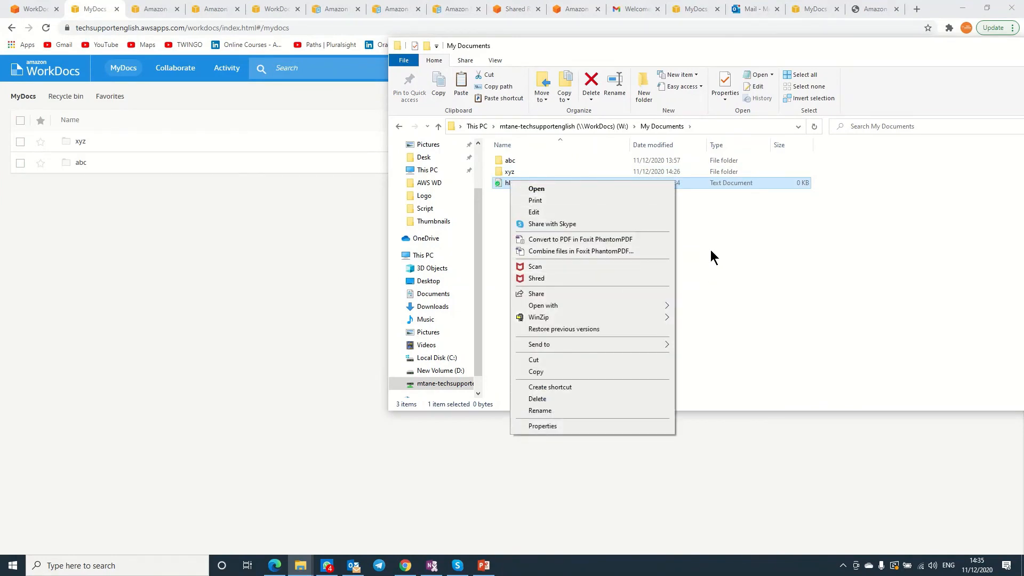
pyautogui.click(724, 251)
pyautogui.rightClick(724, 251)
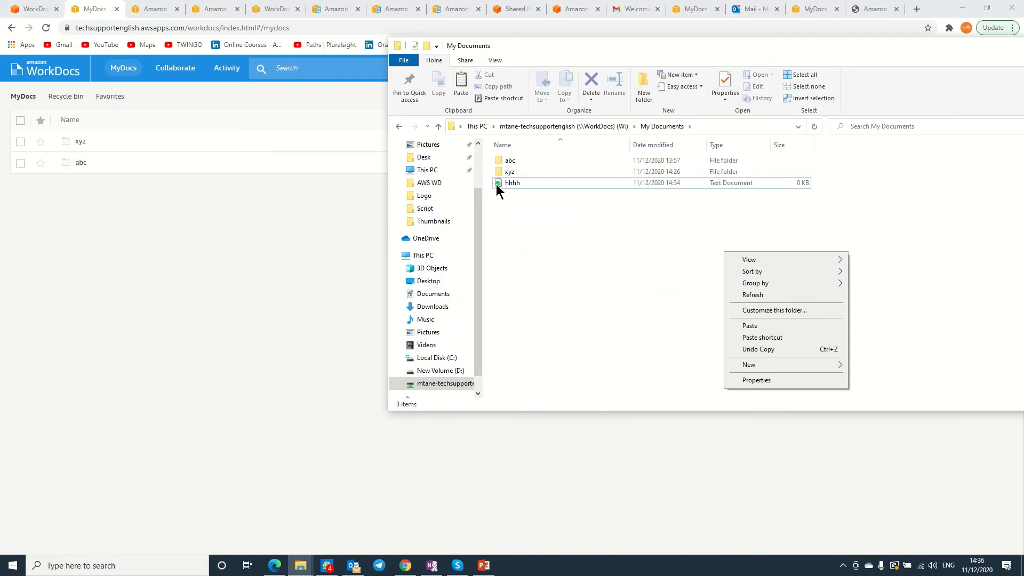
# Reload MyDocs in the browser and open the hhhh.txt document page.
pyautogui.click(145, 297)
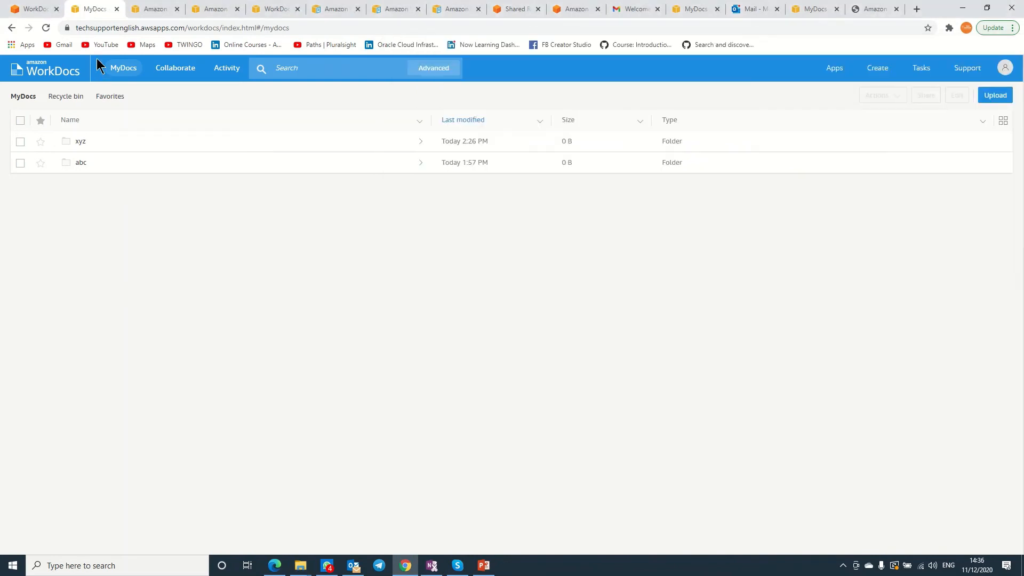
pyautogui.click(46, 28)
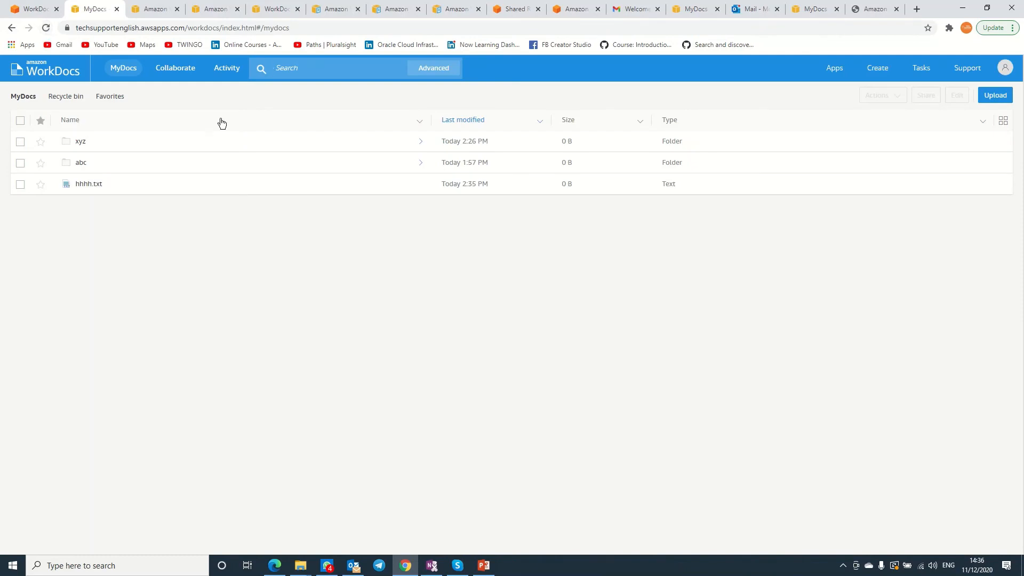
pyautogui.click(88, 185)
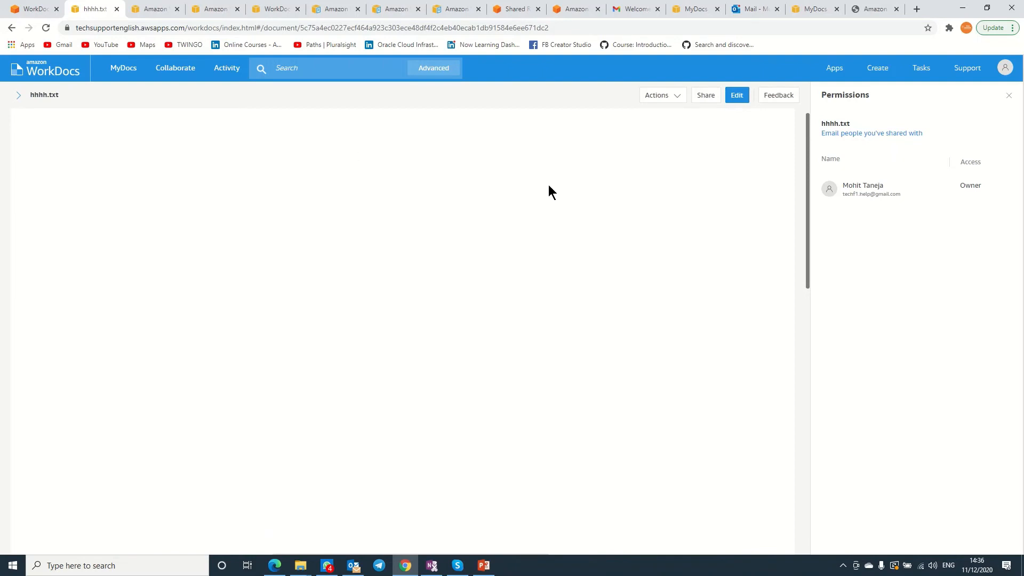
# Edit hhhh.txt with the Companion App, agreeing to lock the document.
pyautogui.click(743, 97)
pyautogui.click(713, 116)
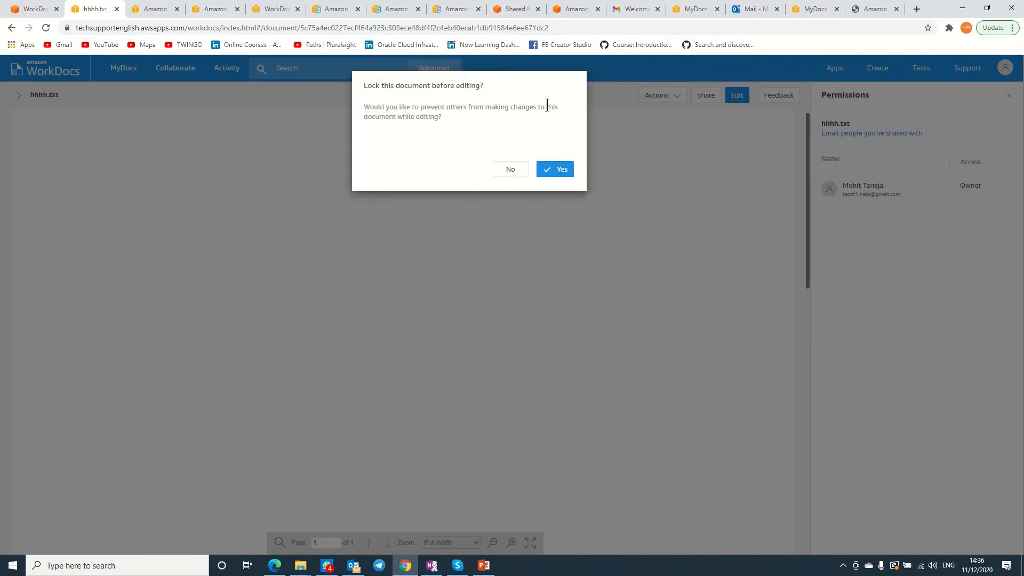
pyautogui.click(561, 171)
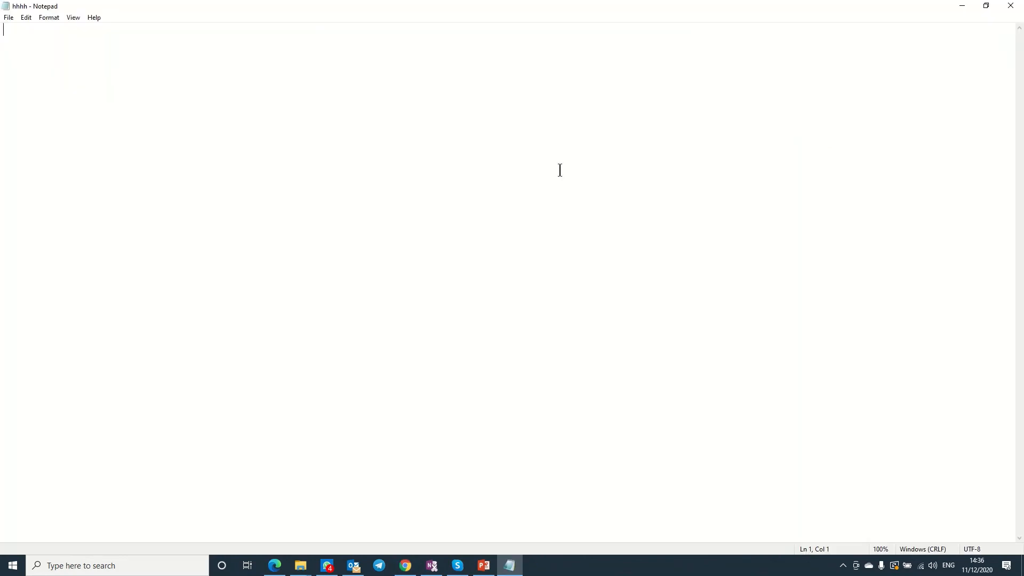
# Enter 'This is test file.' in hhhh, save it with Ctrl+S, and close Notepad.
pyautogui.write('This is test fi')
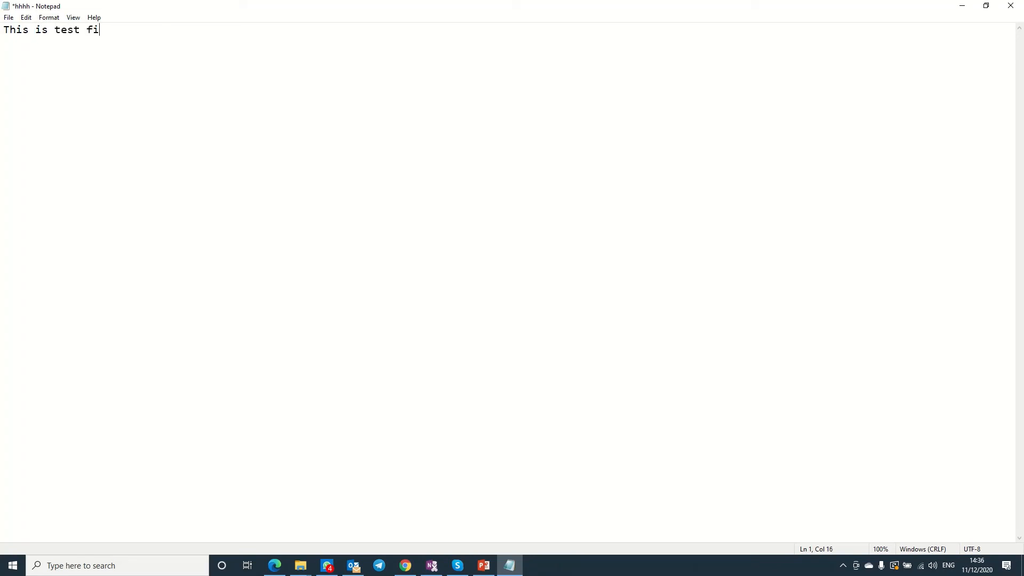
pyautogui.write('le.')
pyautogui.hotkey('ctrl', 's')
pyautogui.click(1010, 5)
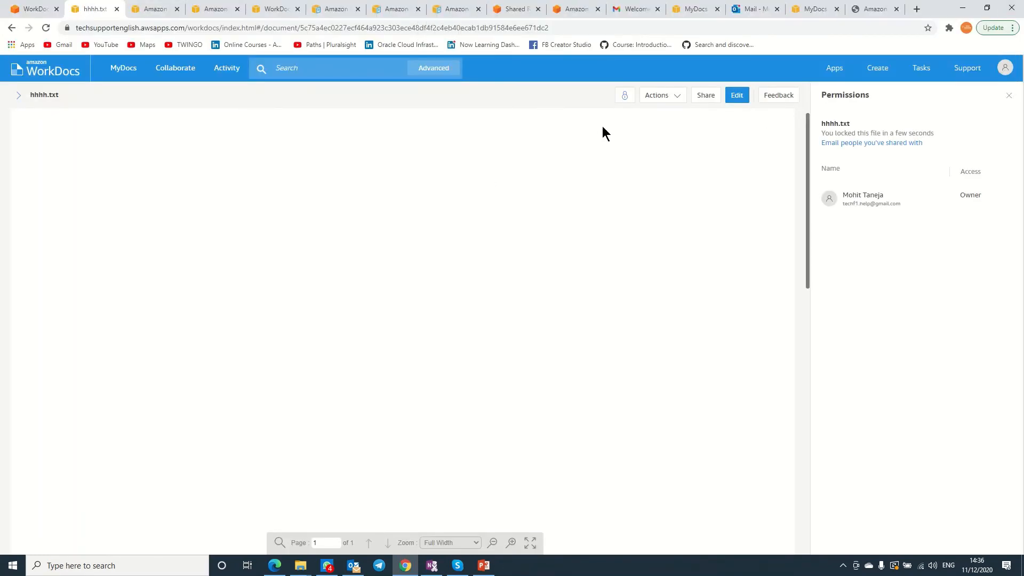
# Unlock hhhh.txt and view its Actions list.
pyautogui.click(625, 99)
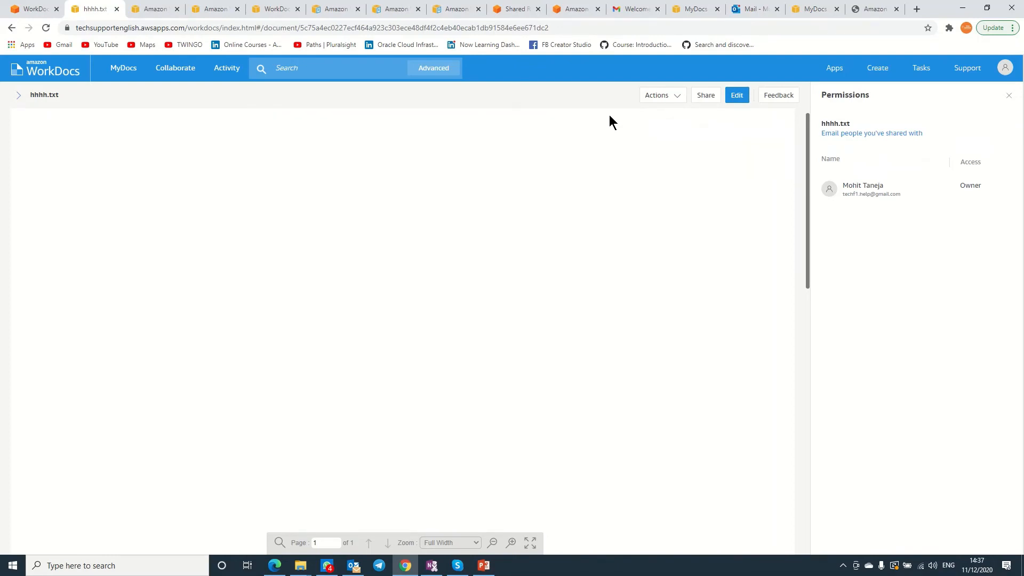
pyautogui.click(678, 95)
pyautogui.moveTo(688, 198)
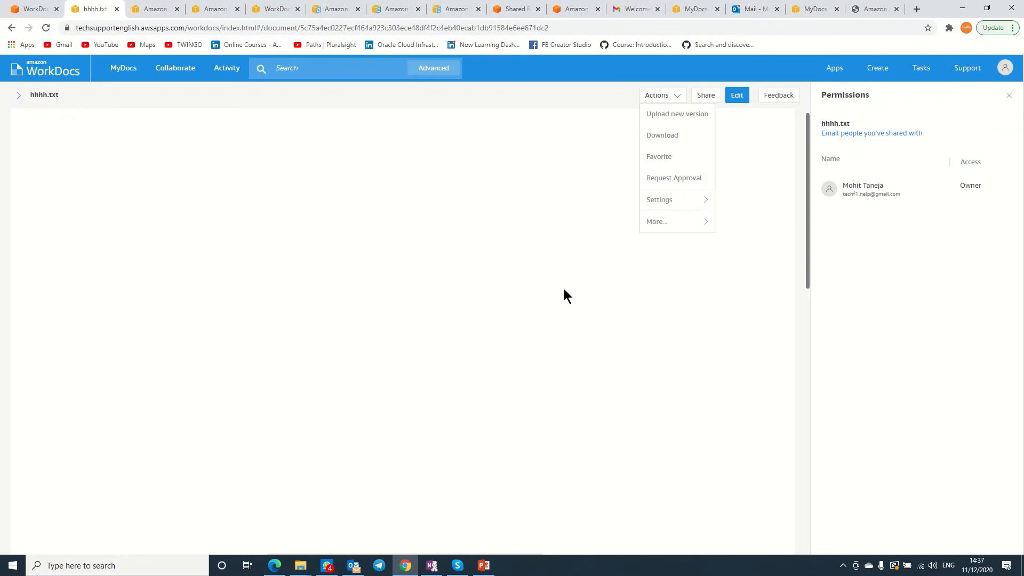
# Minimize the browser and check hhhh's content in Notepad from My Documents.
pyautogui.click(964, 9)
pyautogui.doubleClick(507, 182)
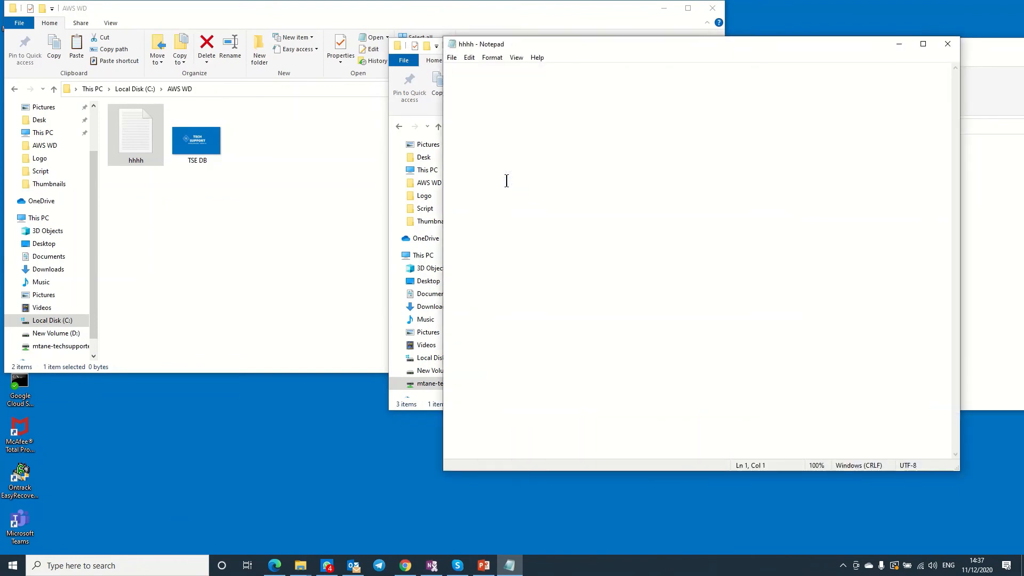
pyautogui.click(947, 44)
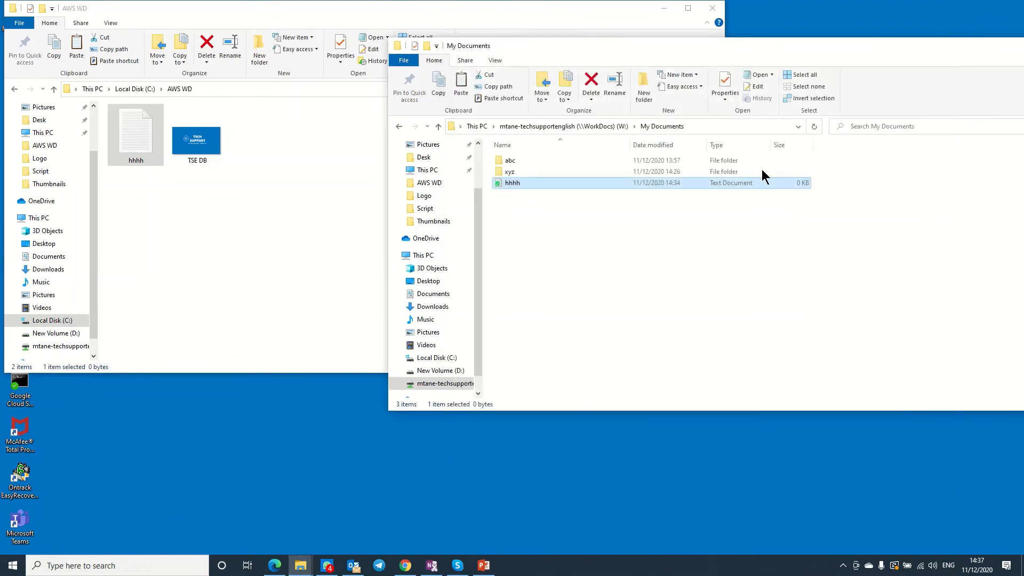
pyautogui.rightClick(724, 238)
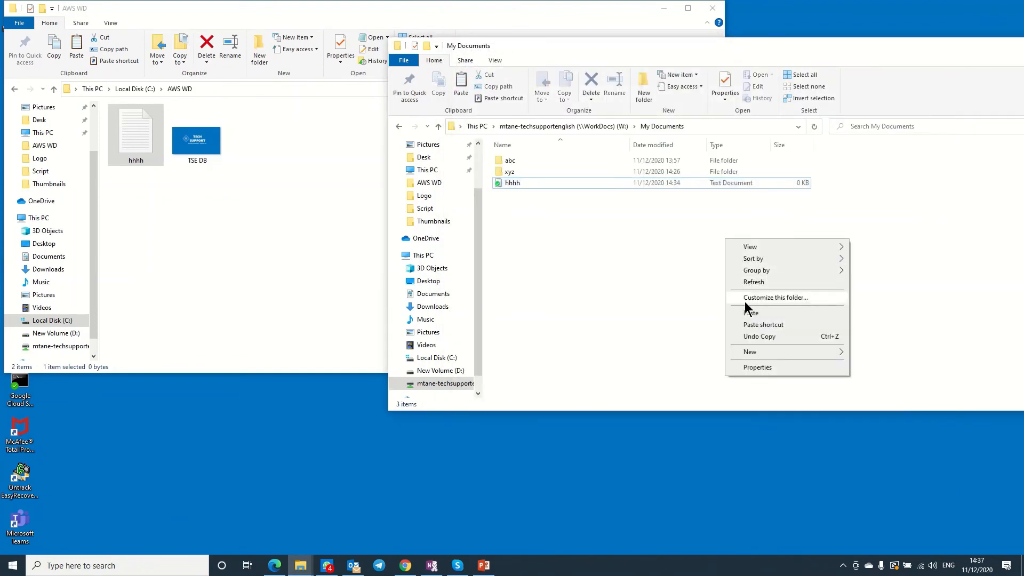
# Refresh My Documents, then reopen hhhh in Notepad and close it.
pyautogui.click(748, 283)
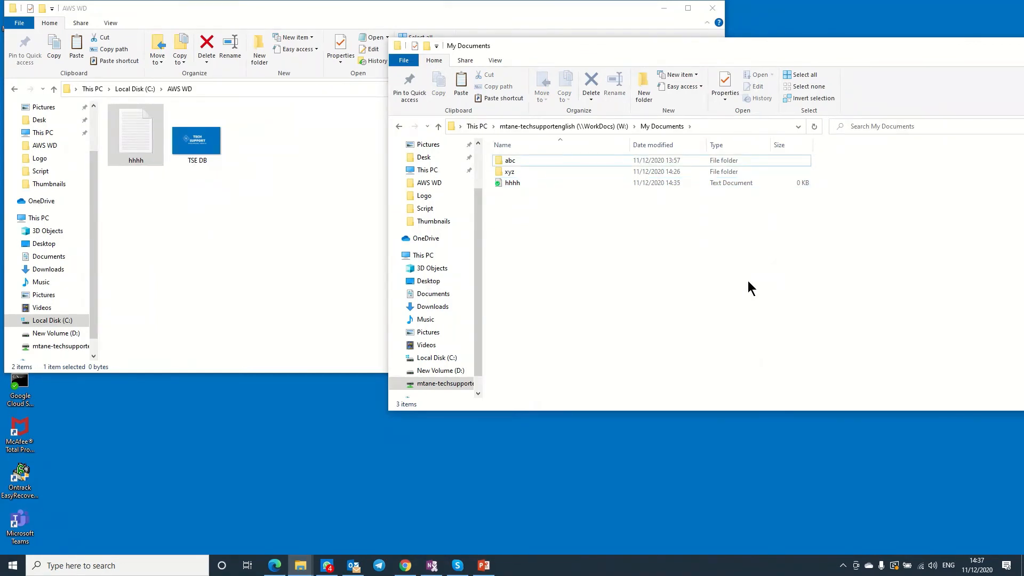
pyautogui.click(512, 185)
pyautogui.doubleClick(510, 184)
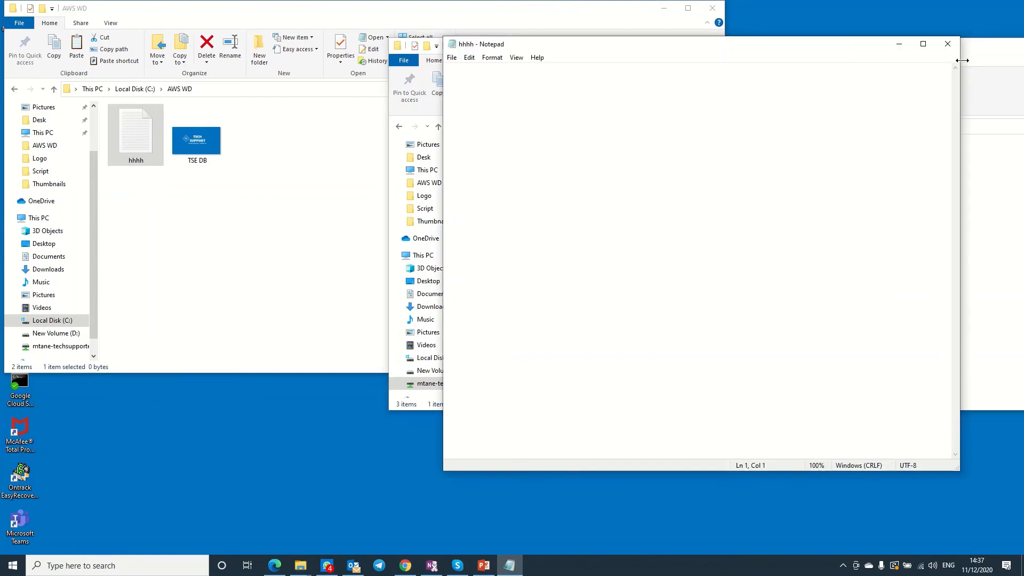
pyautogui.click(946, 44)
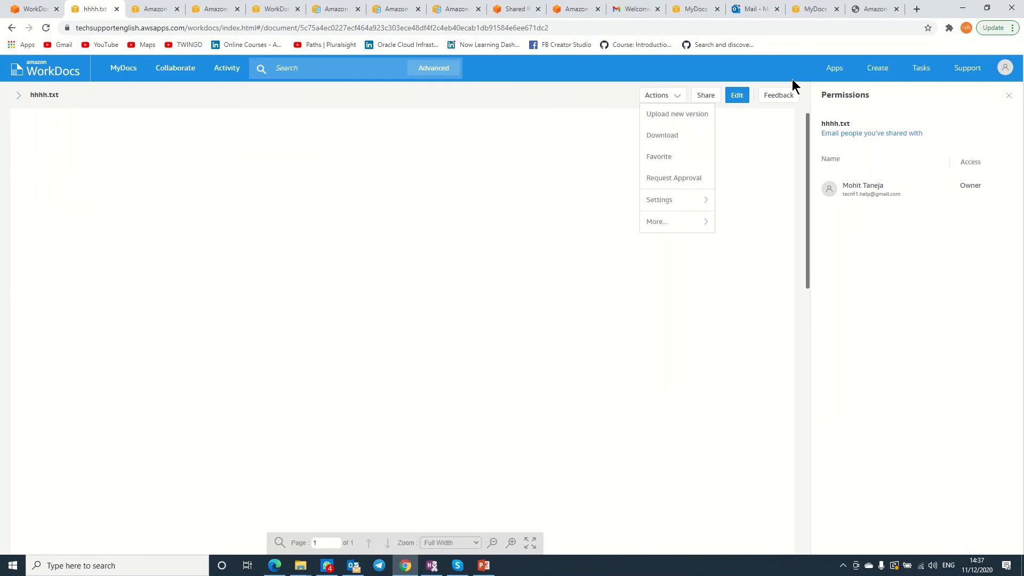
# Reopen hhhh.txt from MyDocs and lock it for Collaborative Edit.
pyautogui.click(20, 96)
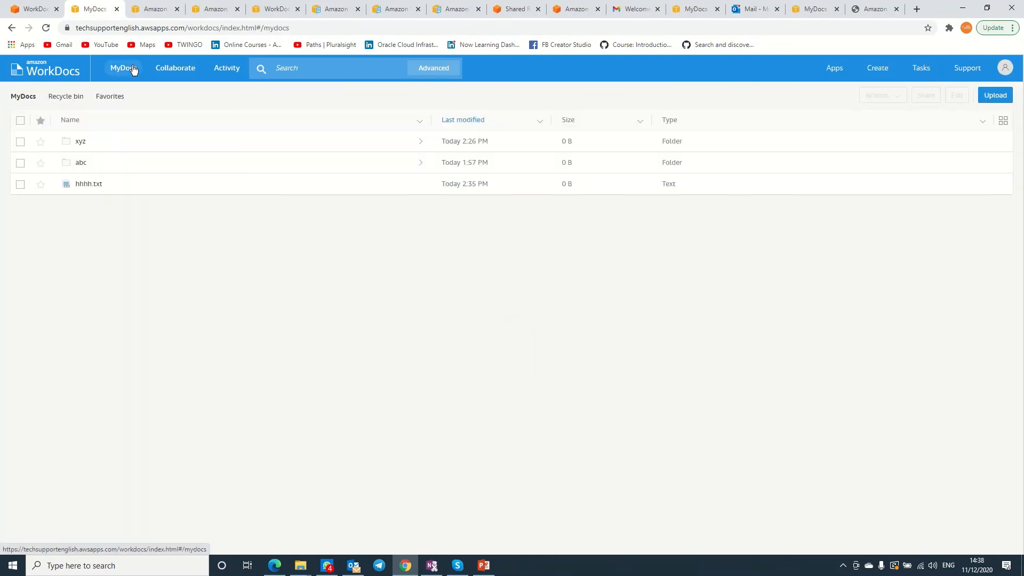
pyautogui.click(81, 185)
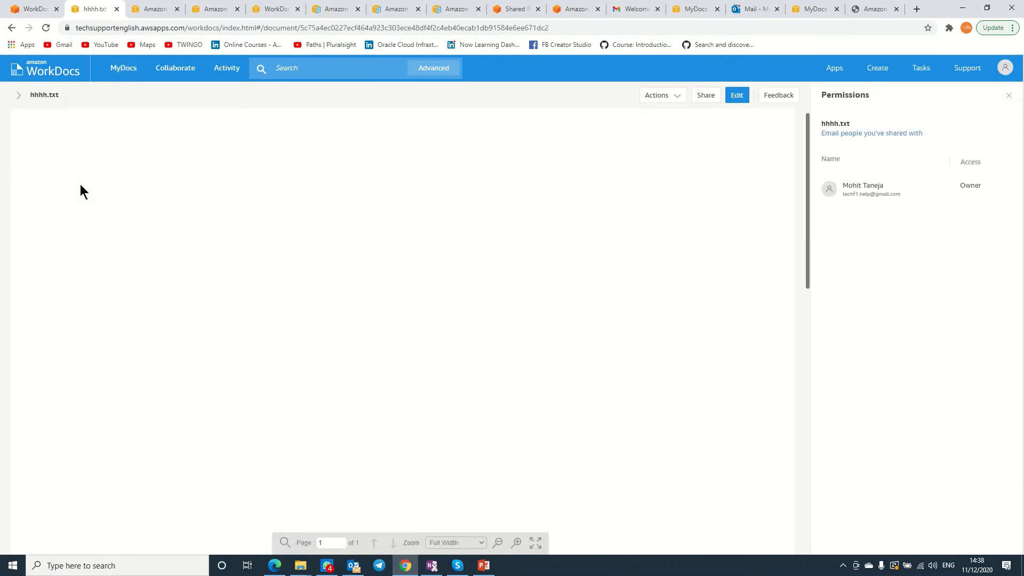
pyautogui.click(740, 103)
pyautogui.click(715, 115)
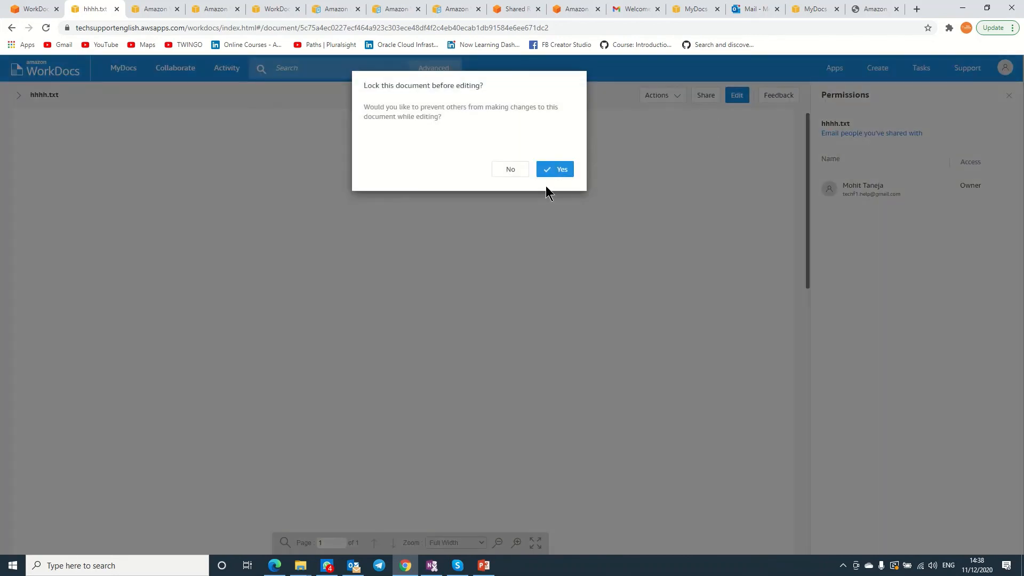
pyautogui.click(559, 169)
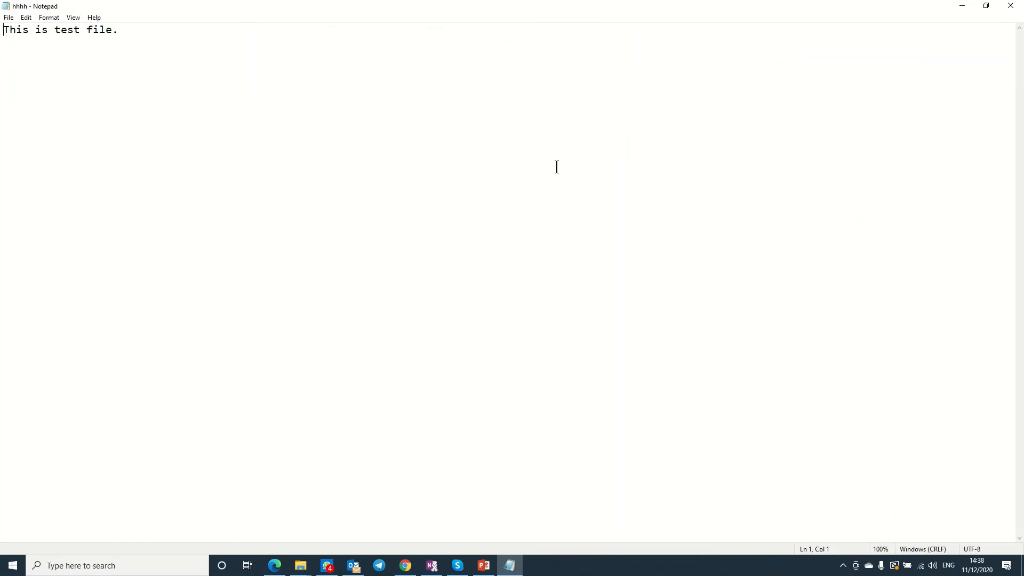
# Save hhhh in Notepad via File > Save and close Notepad.
pyautogui.click(8, 17)
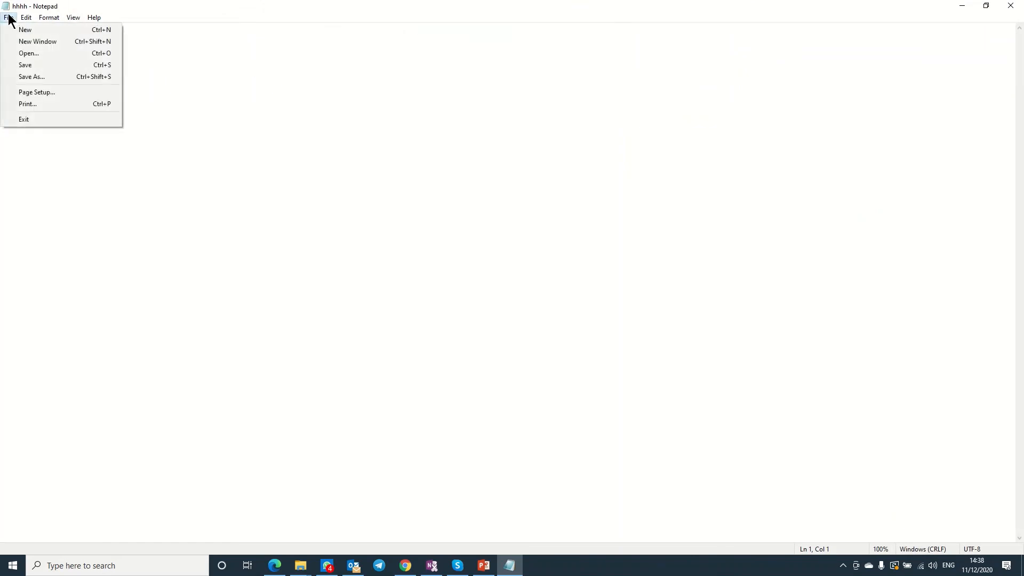
pyautogui.click(30, 64)
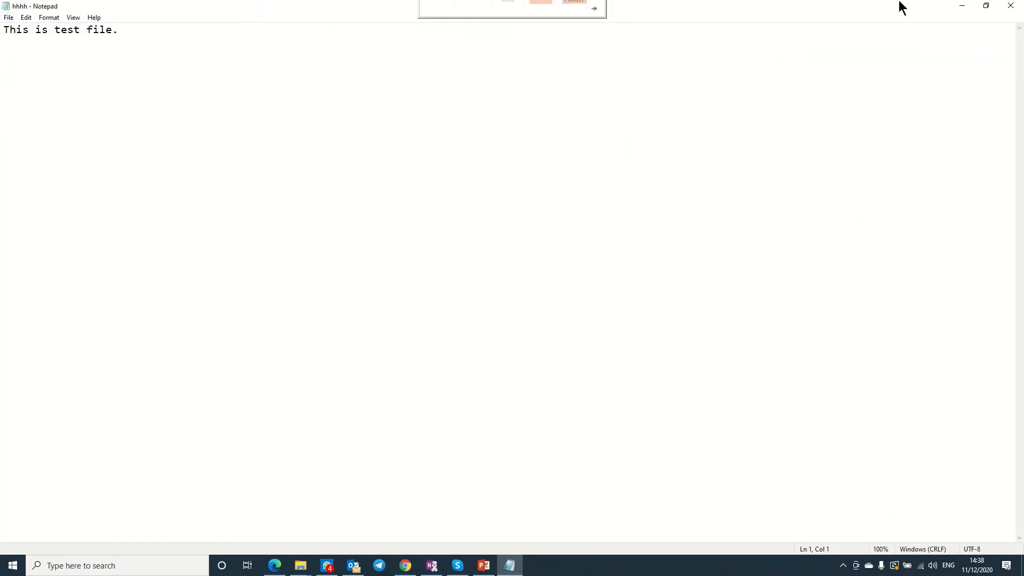
pyautogui.click(1016, 6)
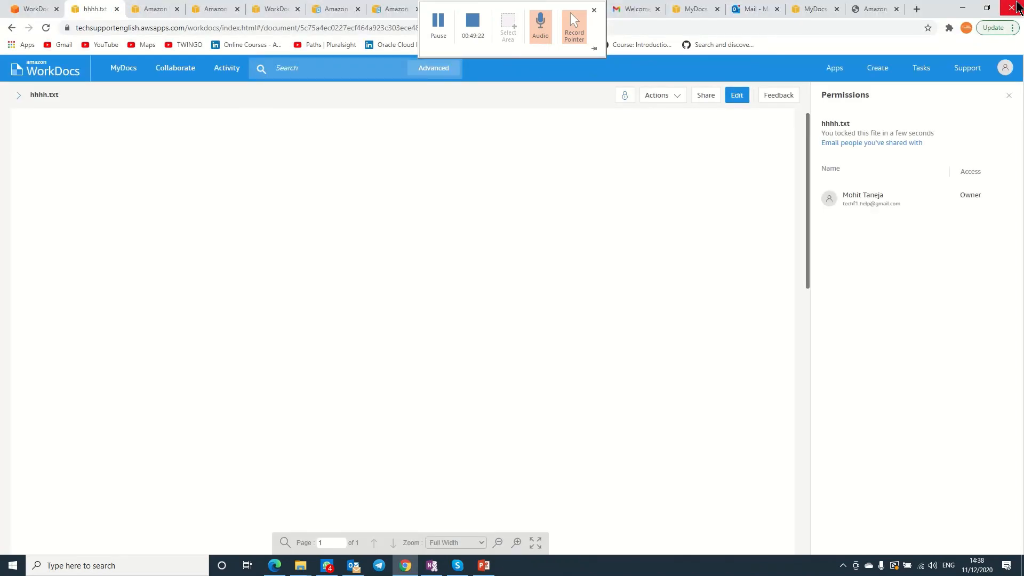
# Begin uploading a new hhhh.txt version, browse to W:\My Documents, then cancel.
pyautogui.moveTo(625, 100)
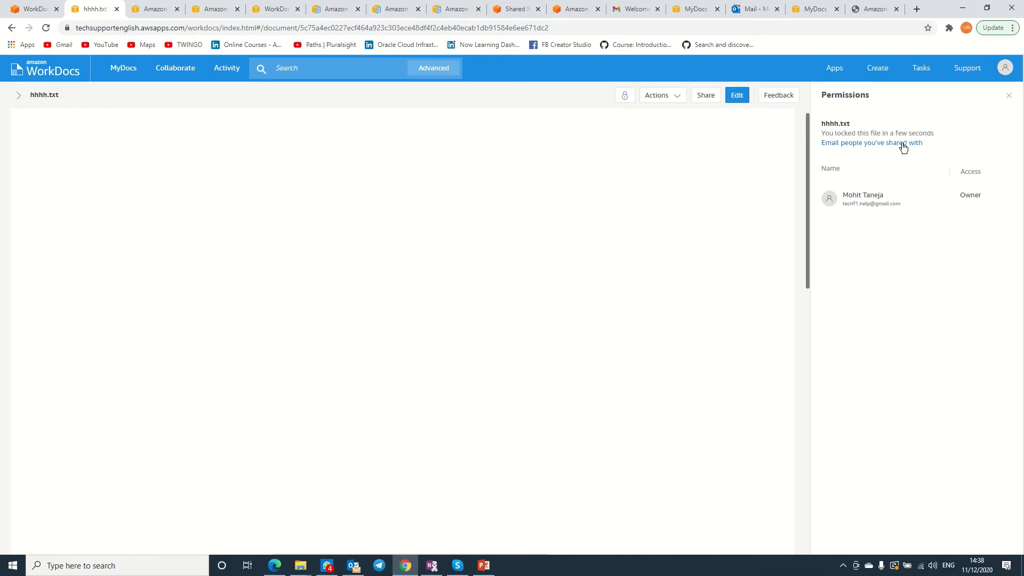
pyautogui.click(671, 95)
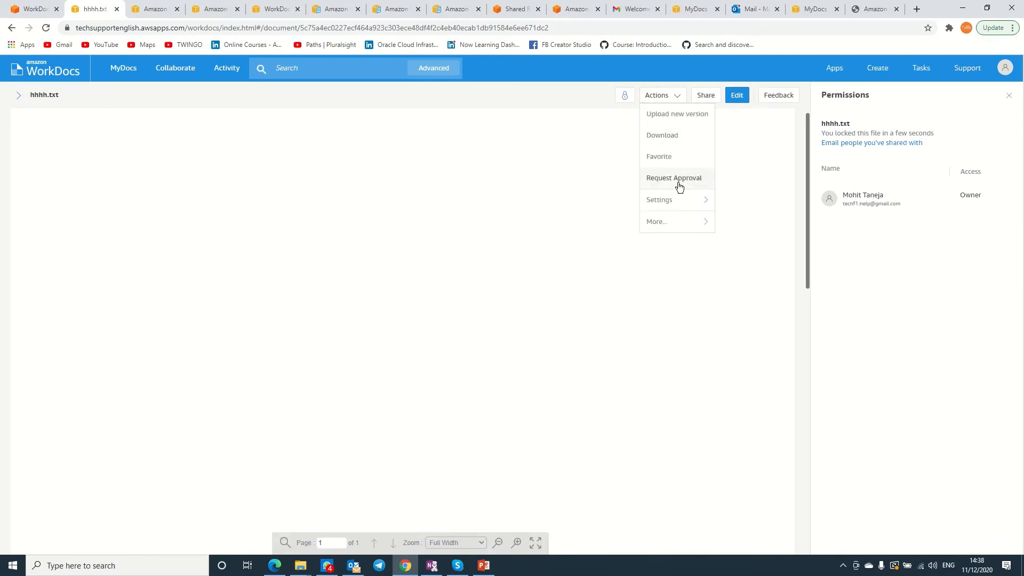
pyautogui.click(661, 115)
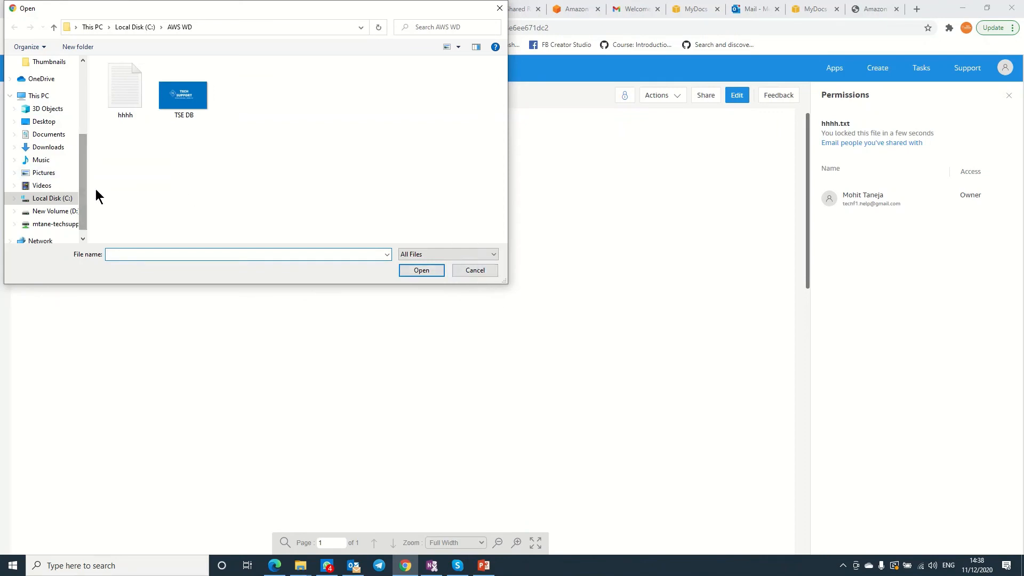
pyautogui.moveTo(80, 194); pyautogui.dragTo(81, 206)
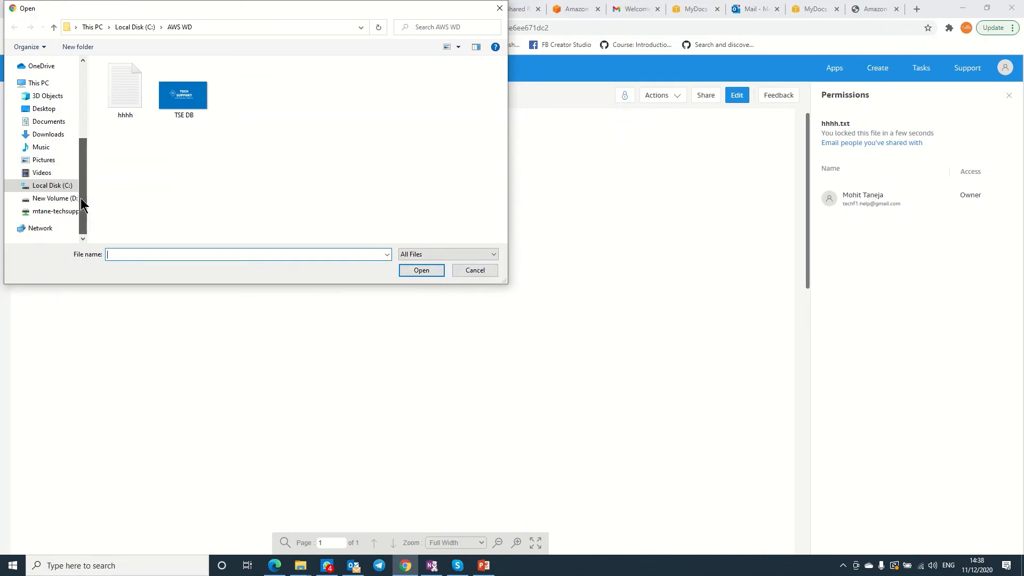
pyautogui.click(58, 211)
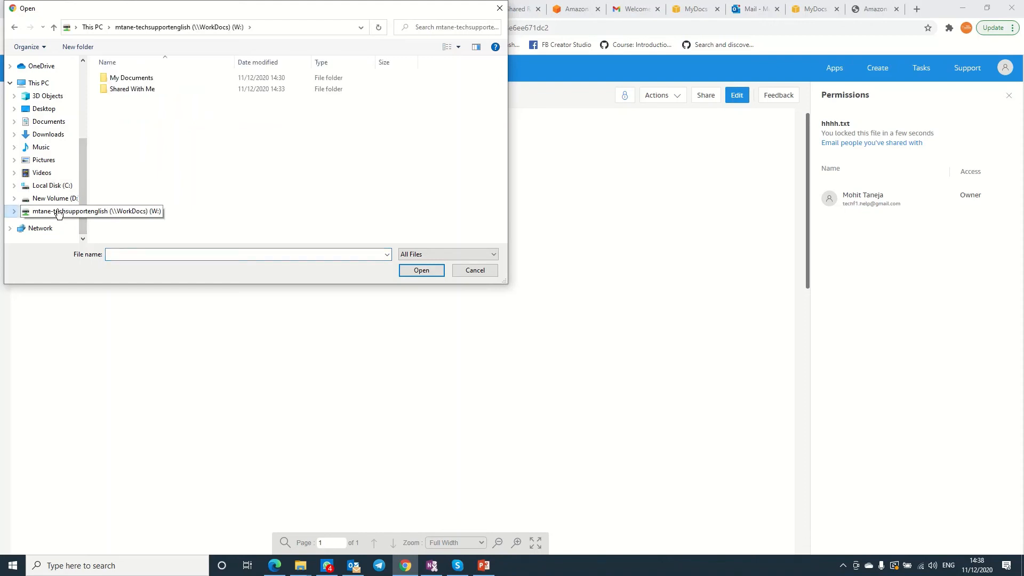
pyautogui.doubleClick(122, 78)
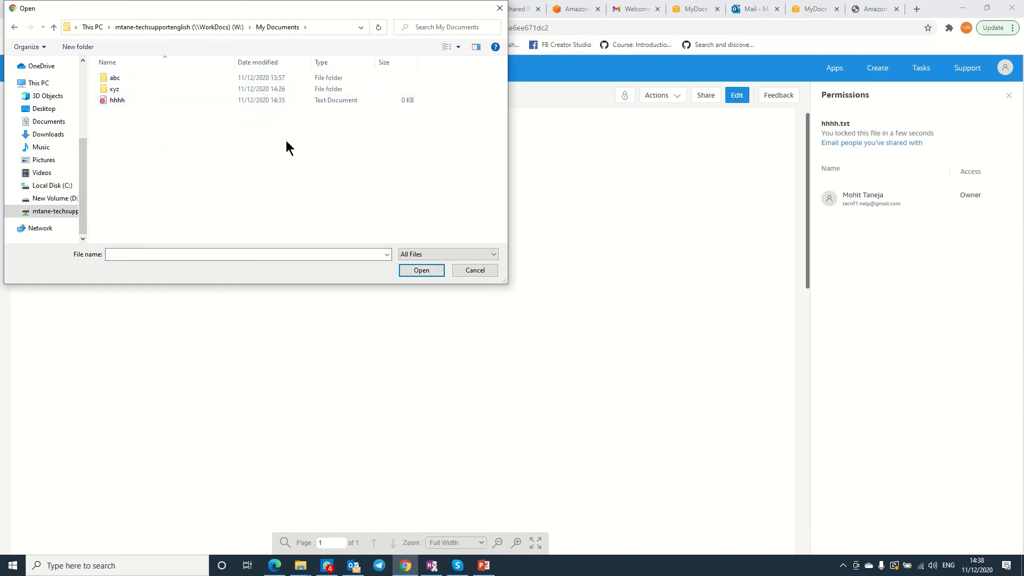
pyautogui.click(471, 268)
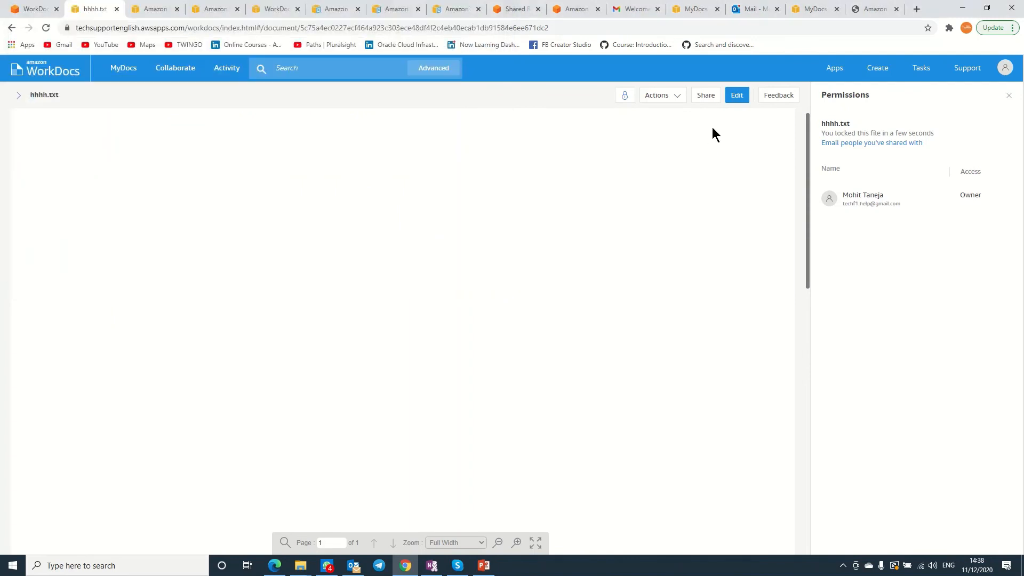
# Unlock hhhh.txt, then reopen it in the Companion App and lock it for editing.
pyautogui.click(625, 97)
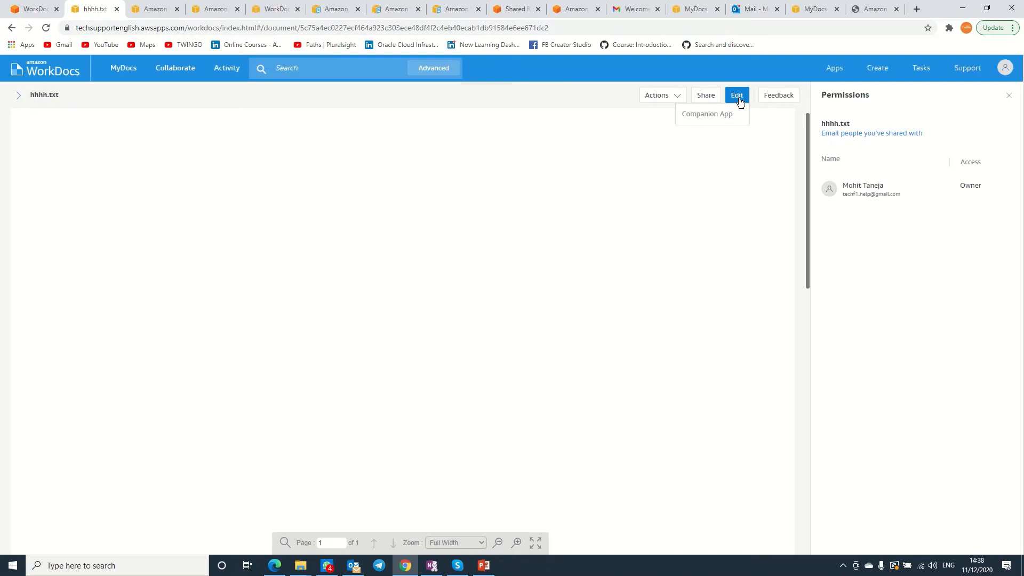
pyautogui.click(724, 113)
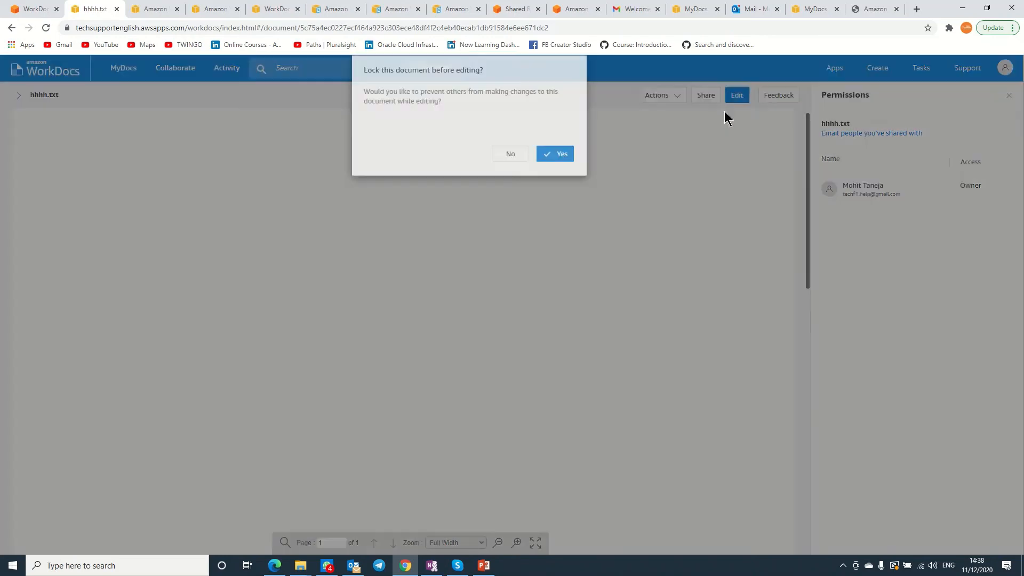
pyautogui.click(558, 171)
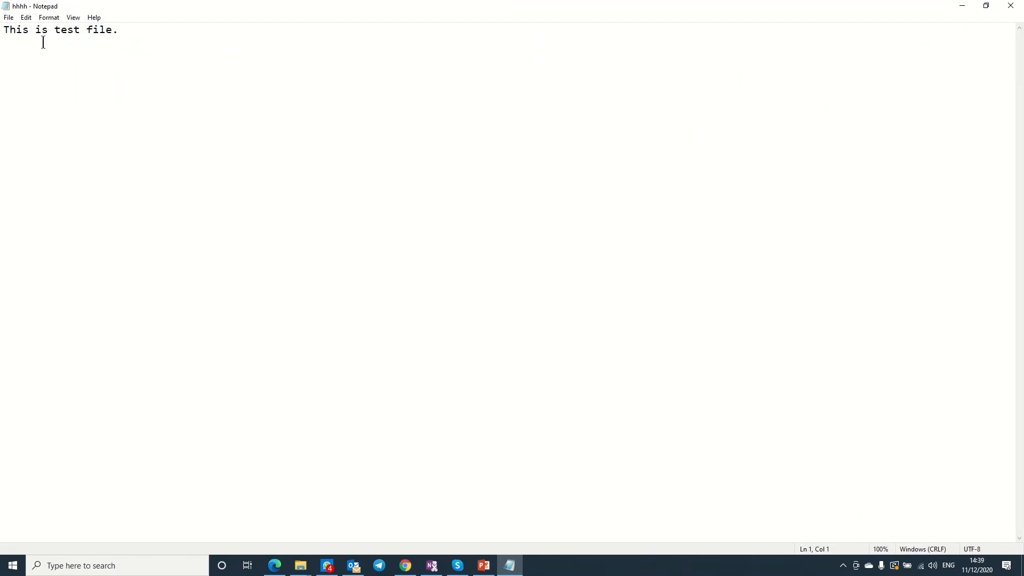
# Save hhhh.txt in Notepad and close Notepad.
pyautogui.click(9, 17)
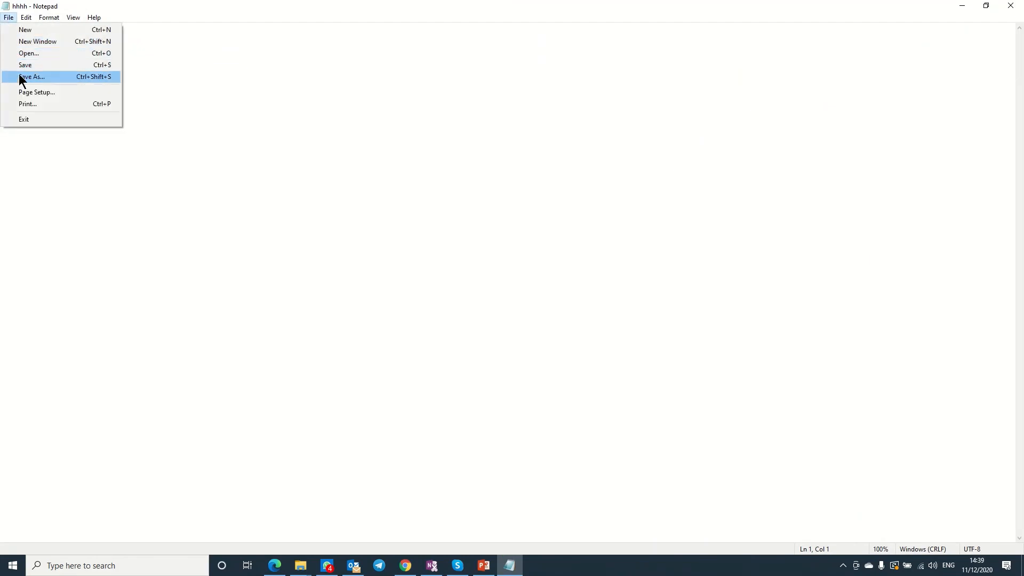
pyautogui.click(23, 65)
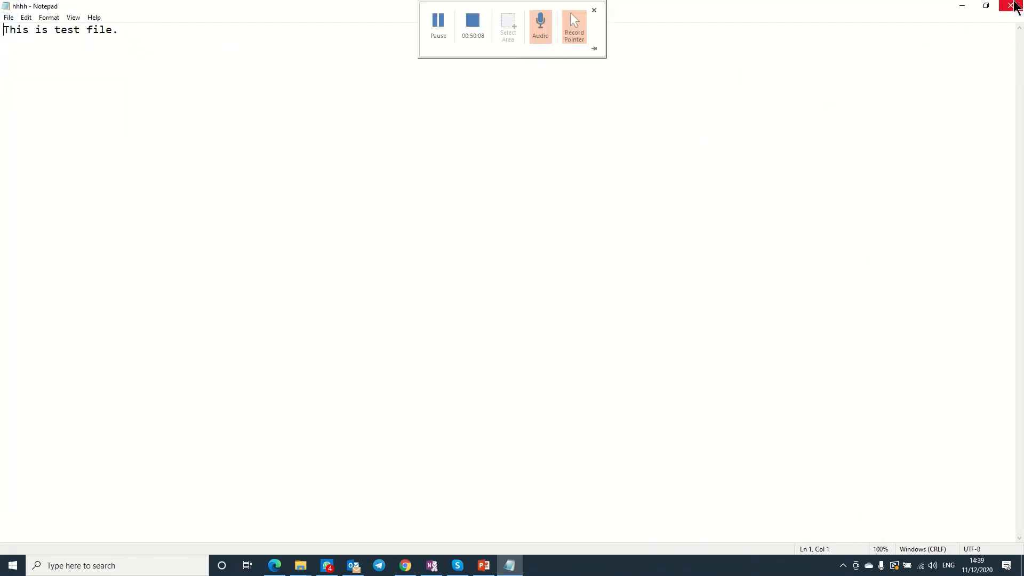
pyautogui.click(1010, 5)
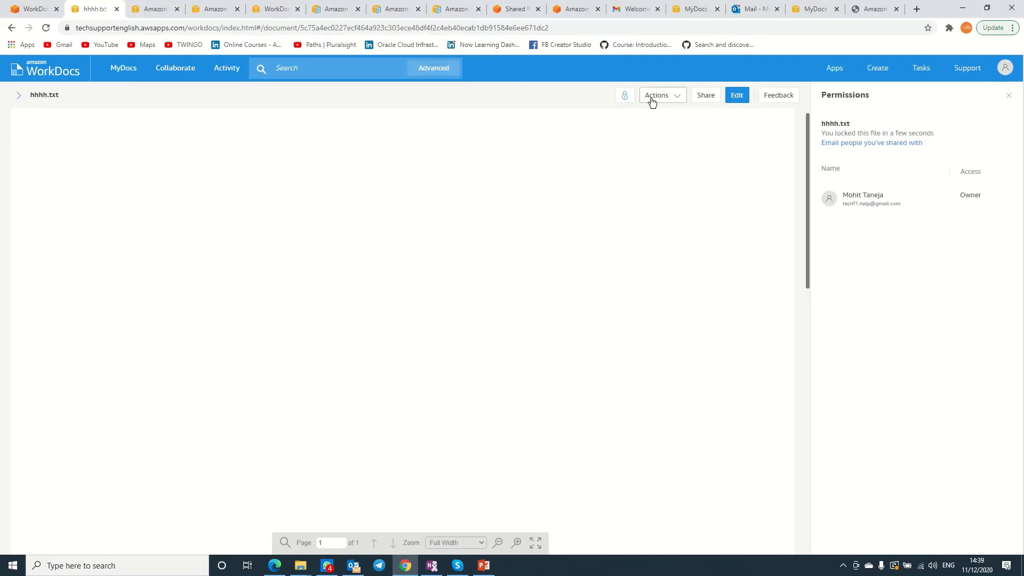
pyautogui.moveTo(625, 96)
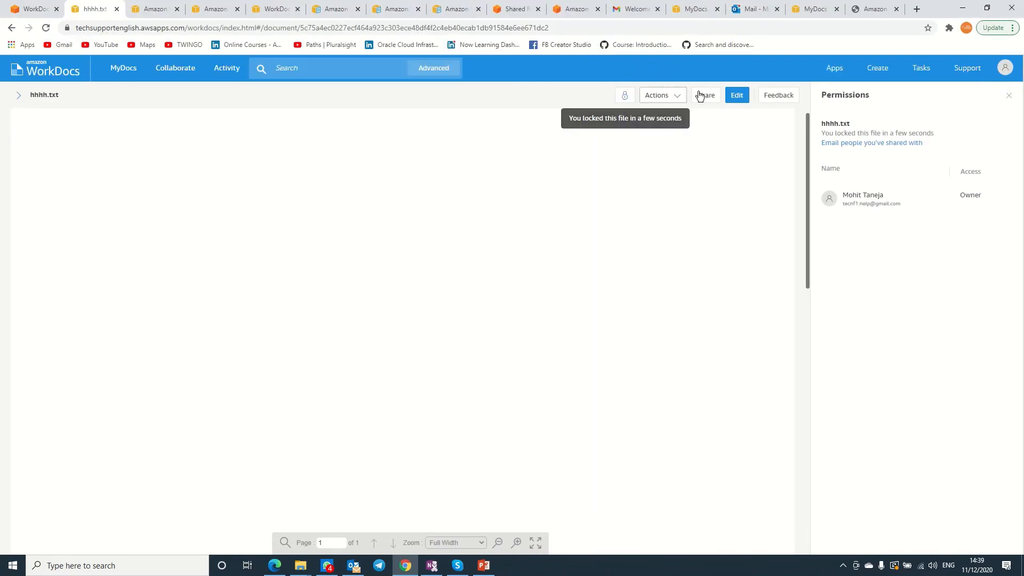
pyautogui.click(671, 100)
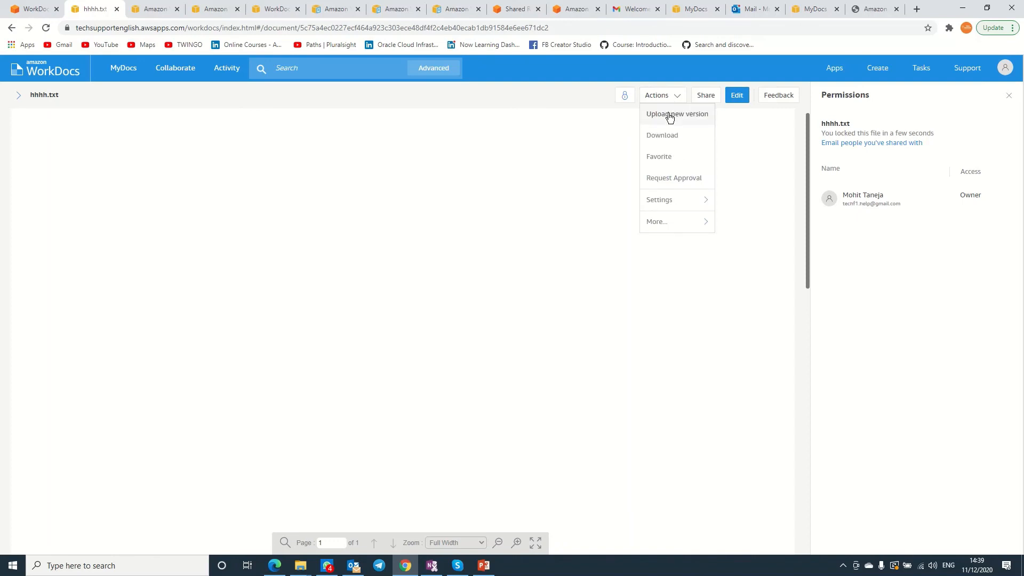
pyautogui.click(526, 207)
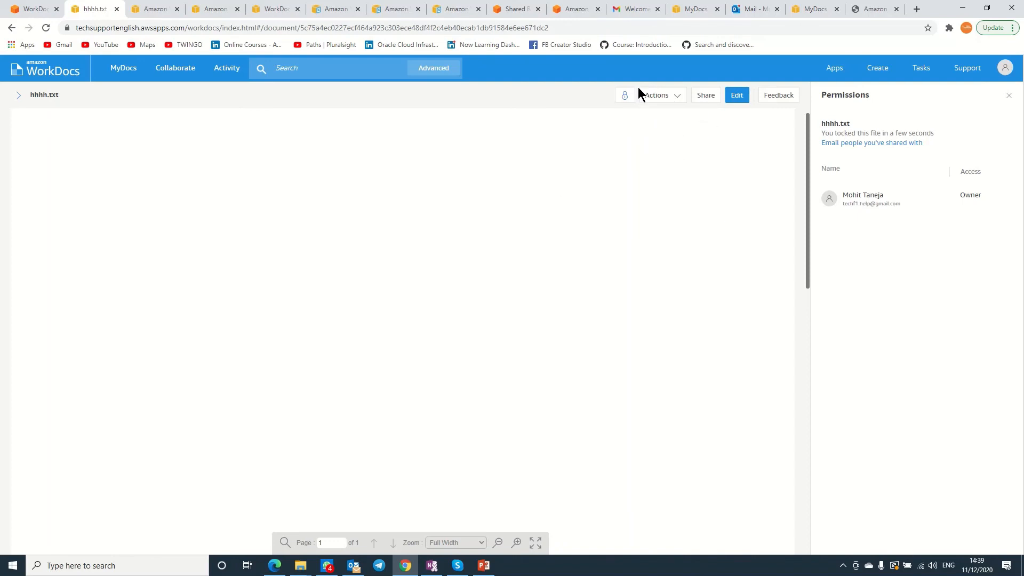
pyautogui.click(18, 96)
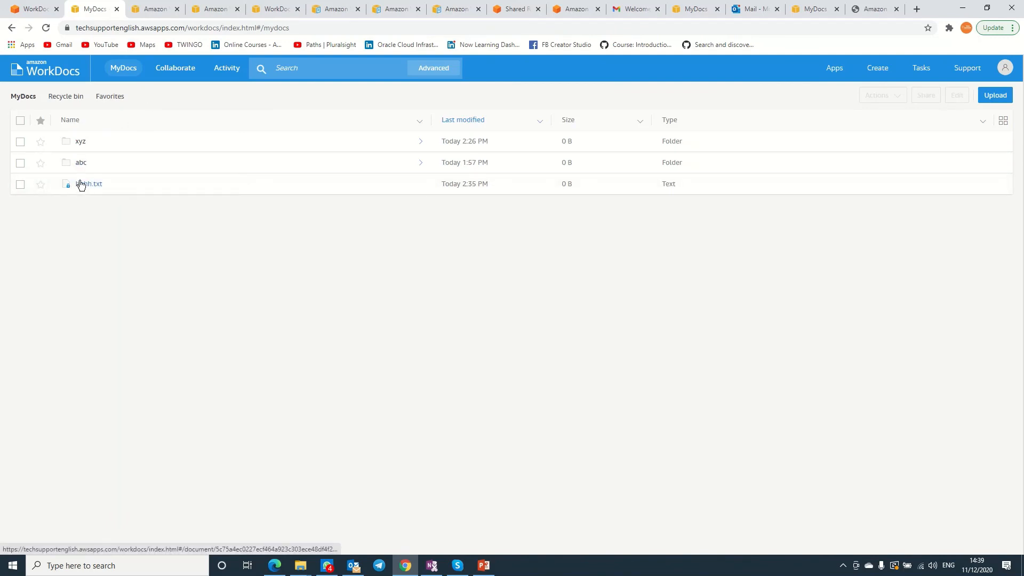
pyautogui.click(81, 183)
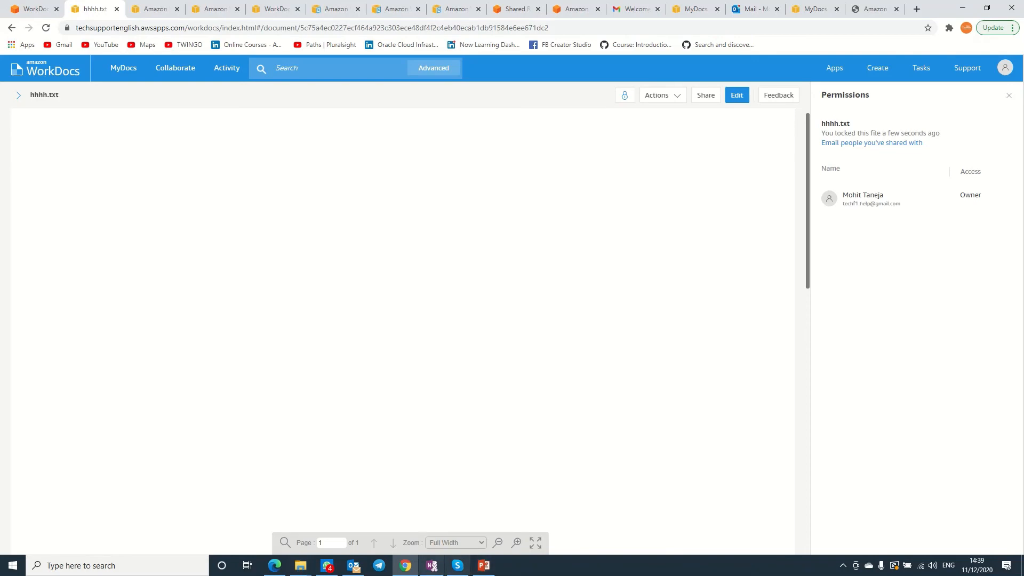
pyautogui.moveTo(300, 565)
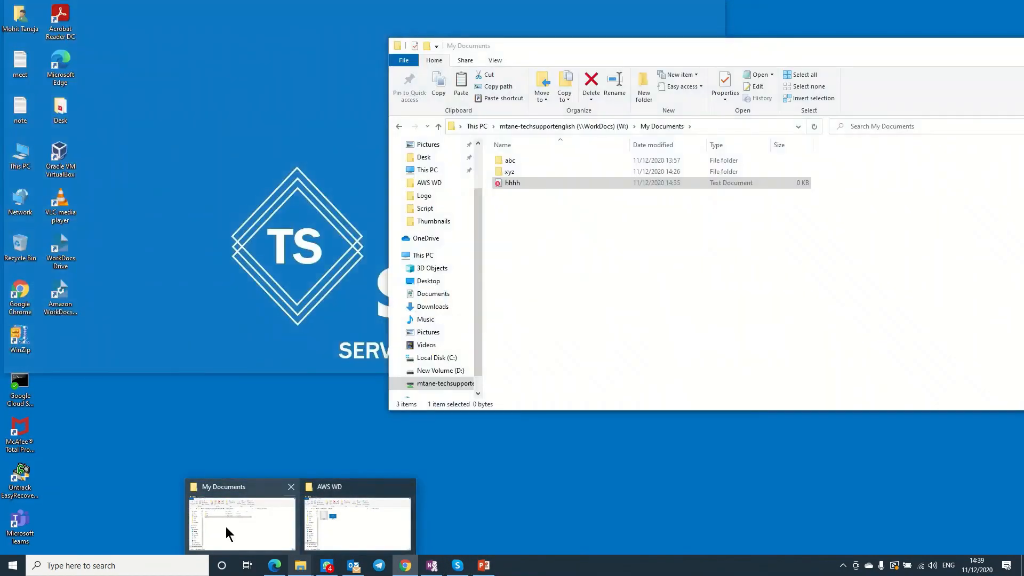
# Open and close hhhh from My Documents in Notepad, then unlock hhhh.txt in WorkDocs.
pyautogui.click(225, 526)
pyautogui.rightClick(551, 229)
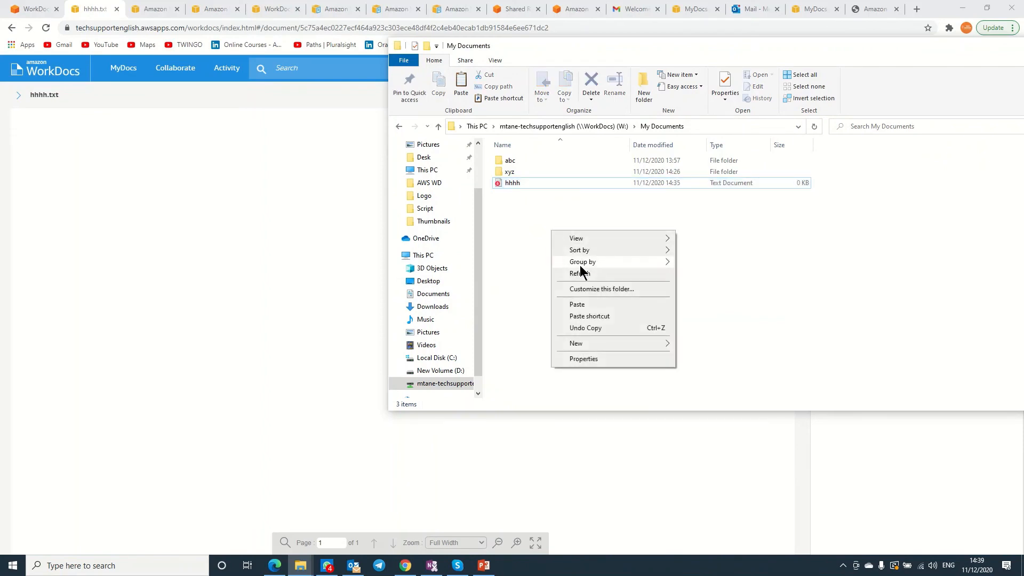
pyautogui.click(536, 217)
pyautogui.doubleClick(504, 182)
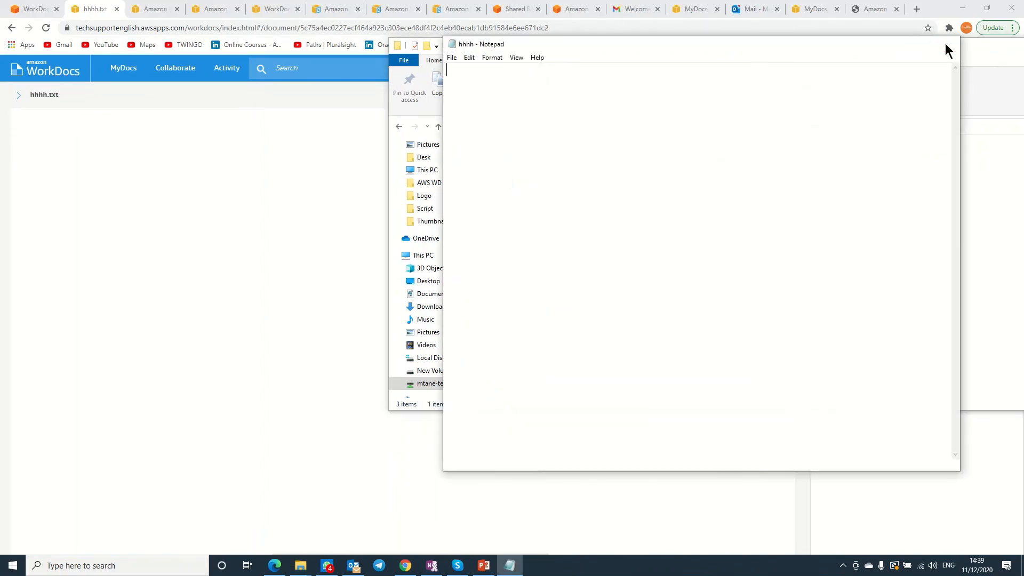
pyautogui.click(946, 43)
pyautogui.click(276, 228)
pyautogui.click(626, 97)
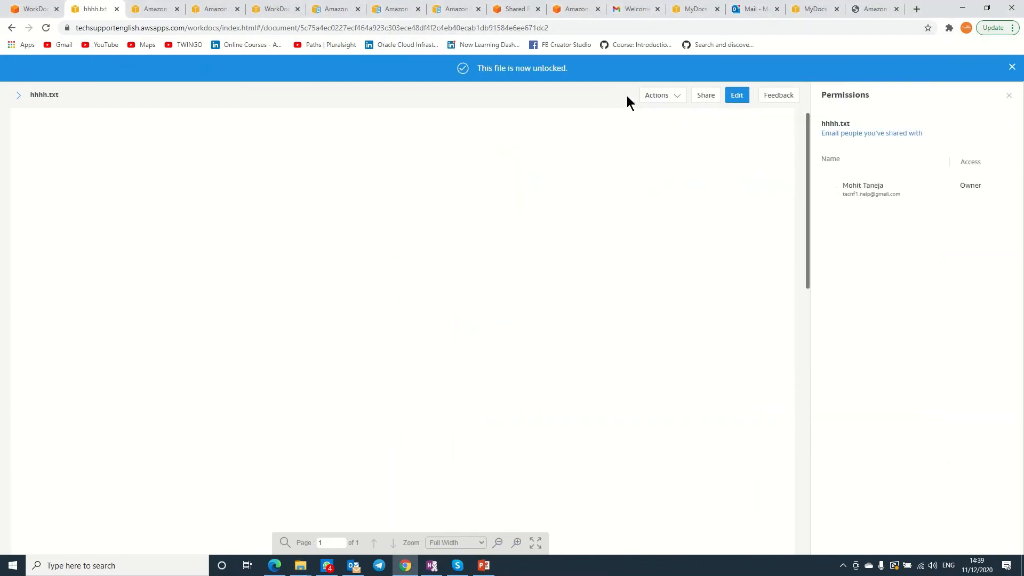
# Refresh the My Documents folder listing in File Explorer.
pyautogui.hotkey('alt', 'Tab')
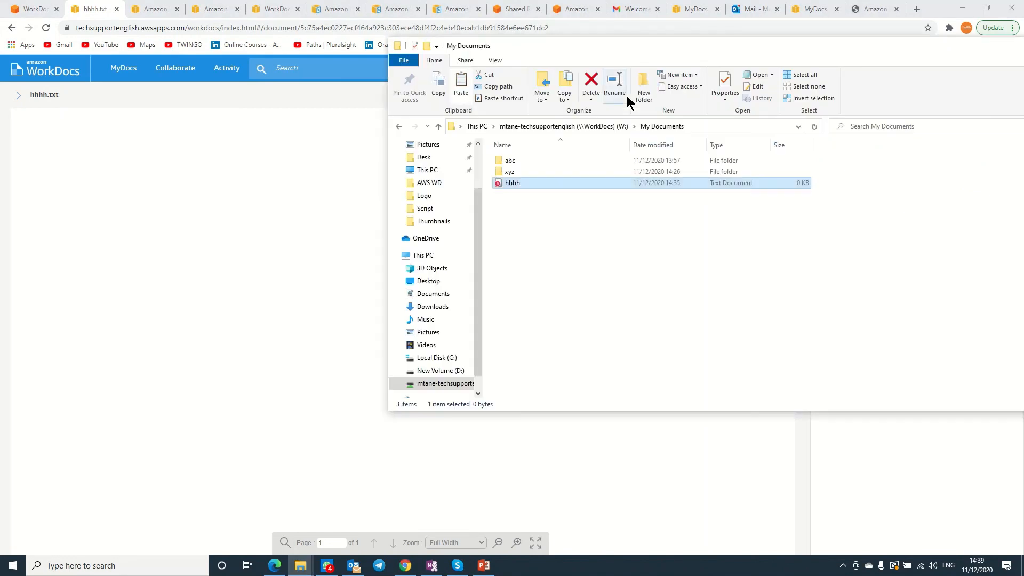
pyautogui.rightClick(625, 232)
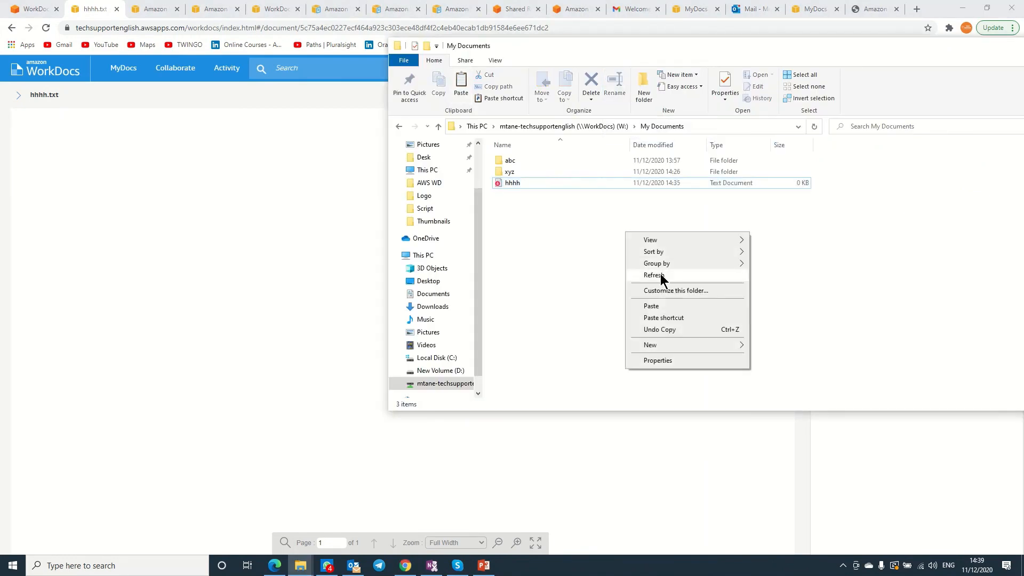
pyautogui.click(660, 274)
pyautogui.hotkey('alt', 'Tab')
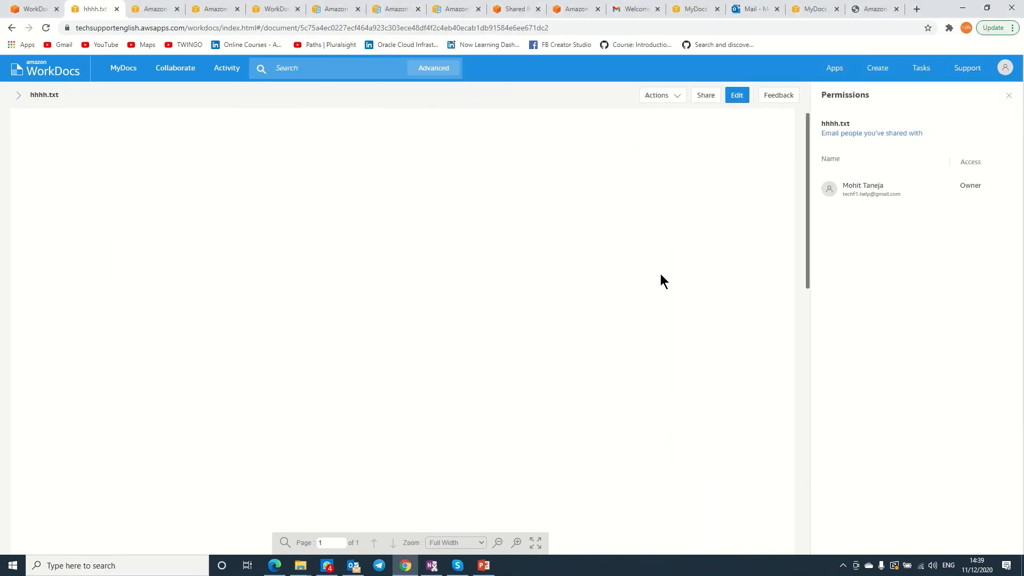
# Lock hhhh.txt from its file actions menu.
pyautogui.click(737, 96)
pyautogui.click(677, 97)
pyautogui.moveTo(683, 199)
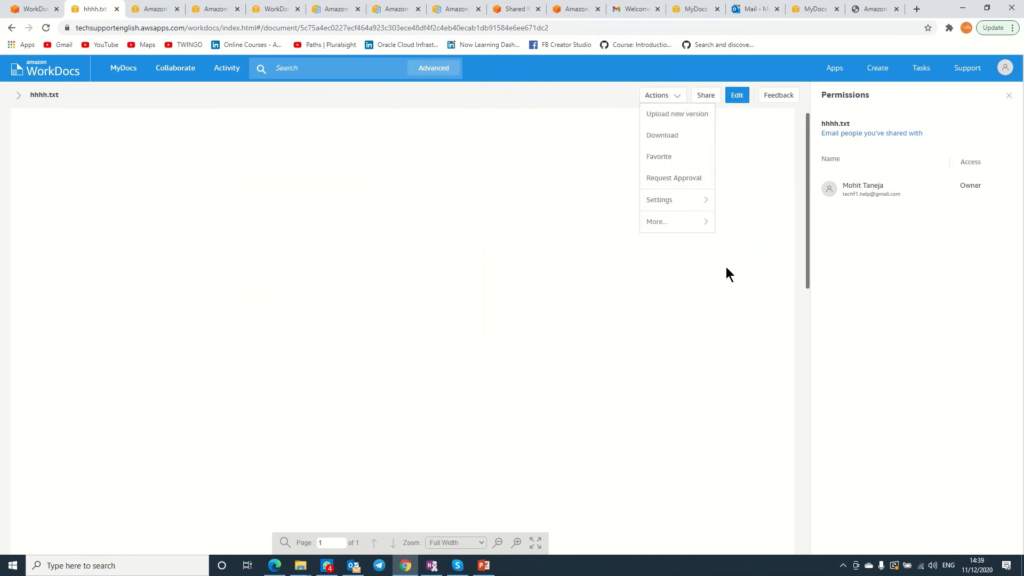
pyautogui.click(725, 266)
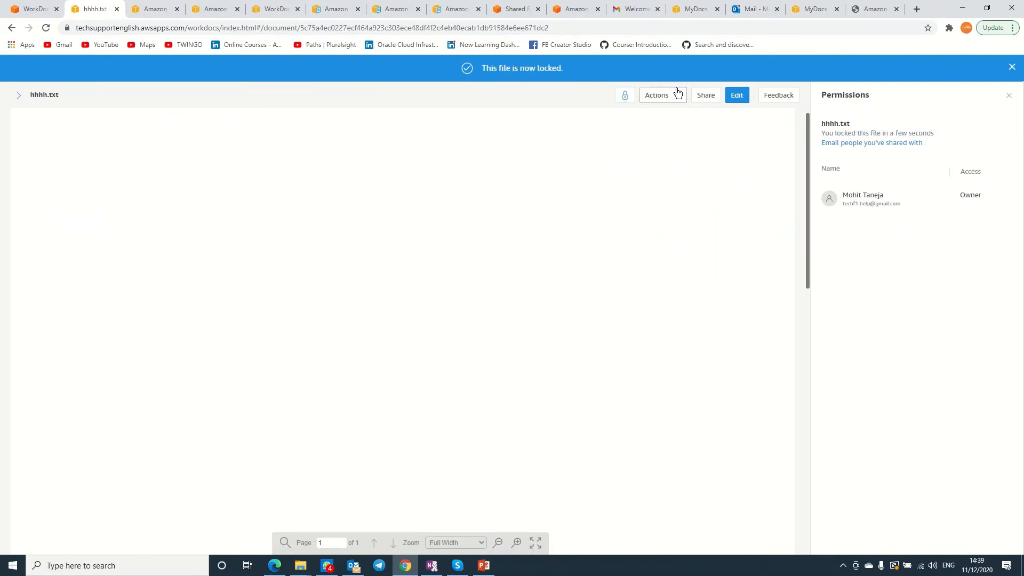
# Open hhhh.txt in the desktop editor, add a new line, save and close Notepad.
pyautogui.click(735, 99)
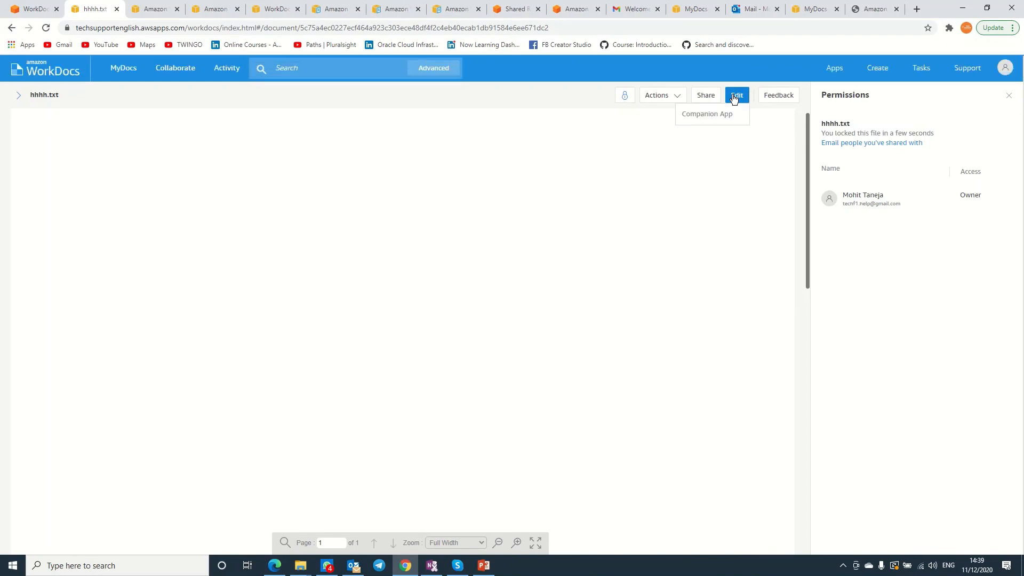
pyautogui.click(713, 113)
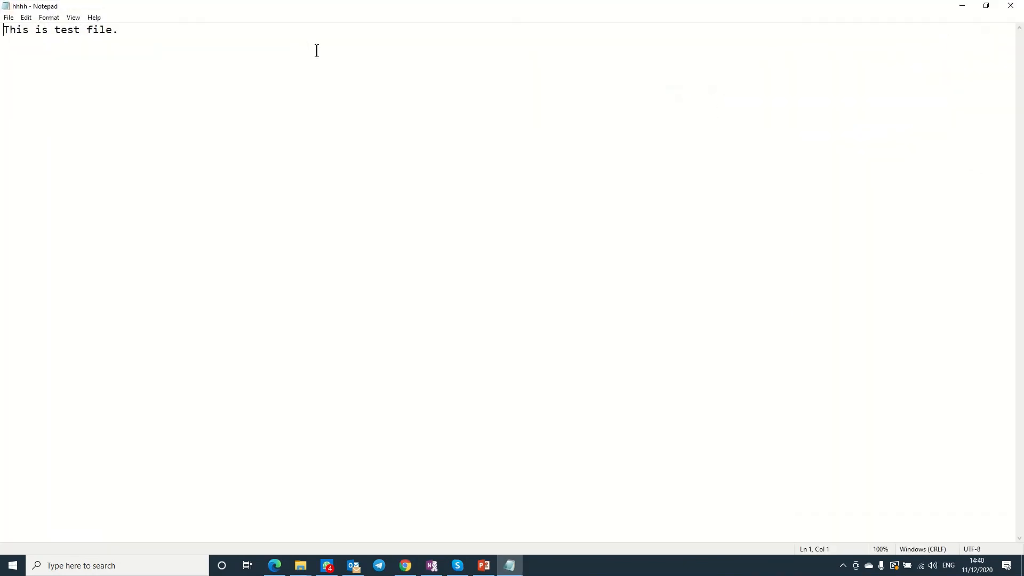
pyautogui.press('Return')
pyautogui.click(8, 17)
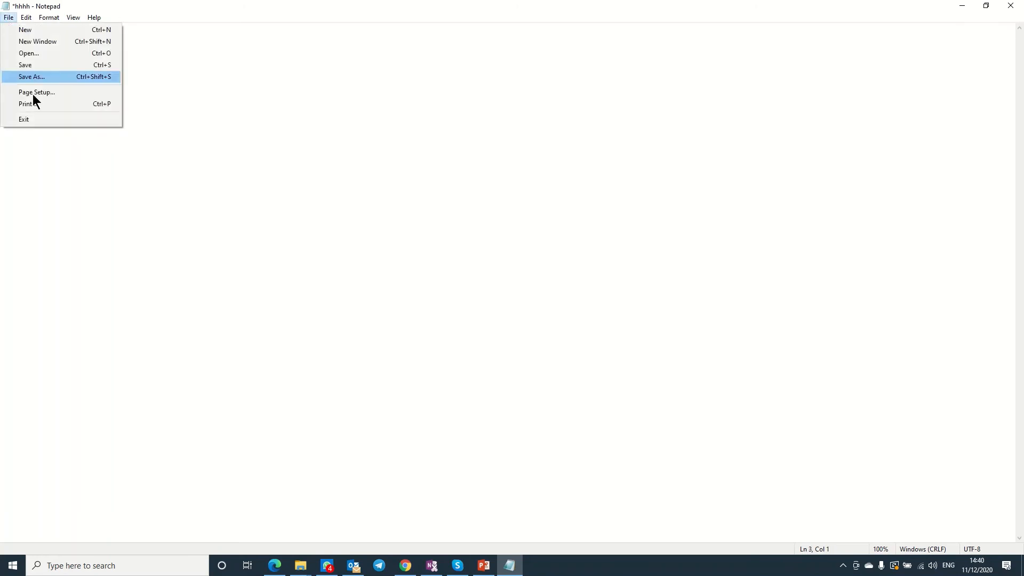
pyautogui.click(33, 65)
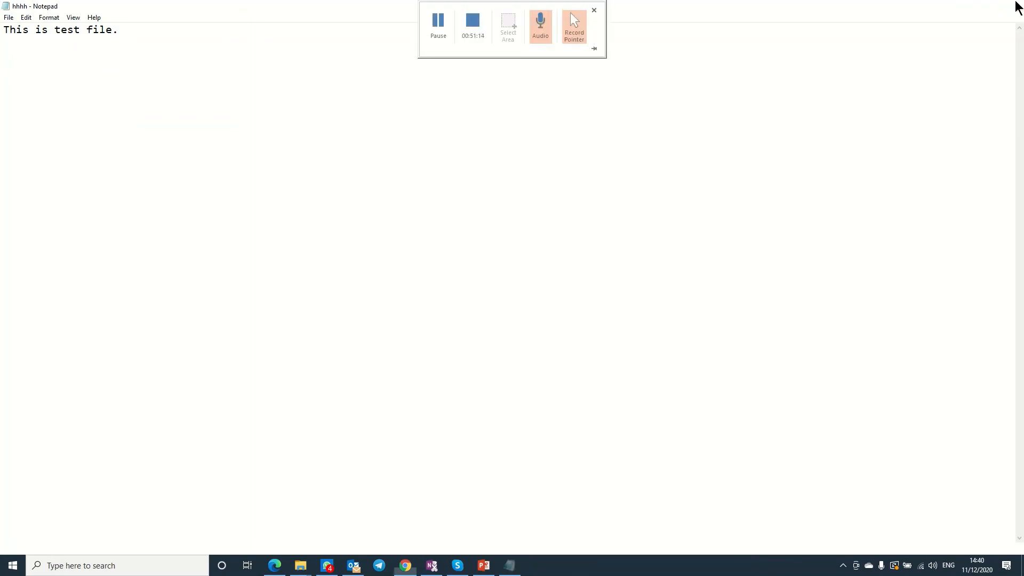
pyautogui.click(1010, 6)
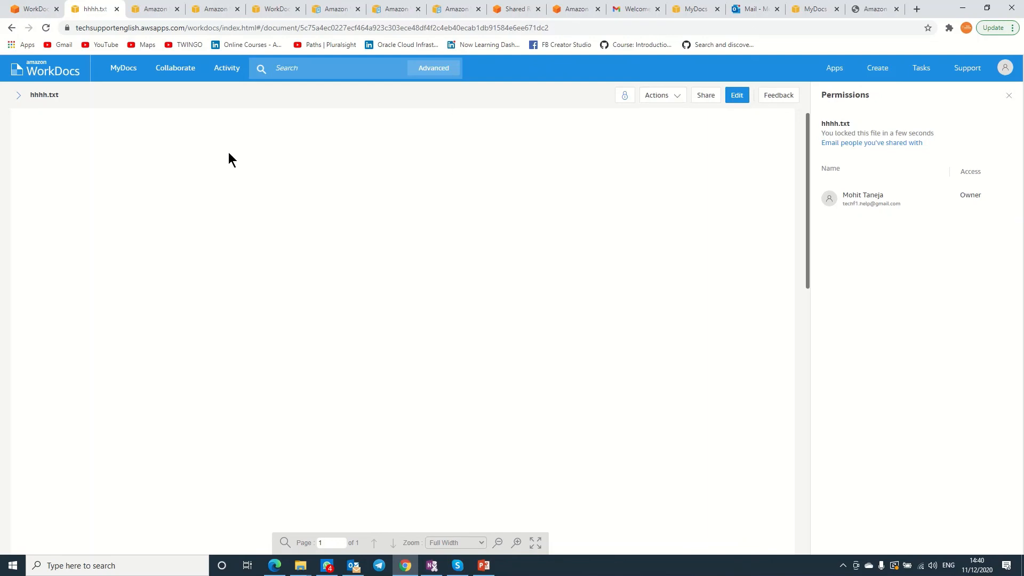
# Open hhhh.txt from the MyDocs list to view its Permissions panel, then go back.
pyautogui.click(16, 96)
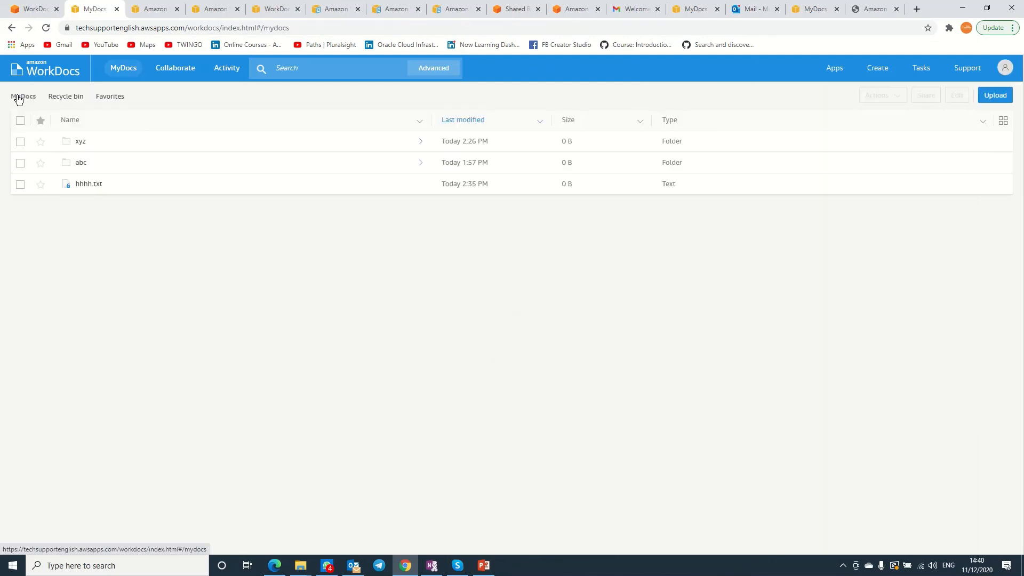
pyautogui.click(89, 185)
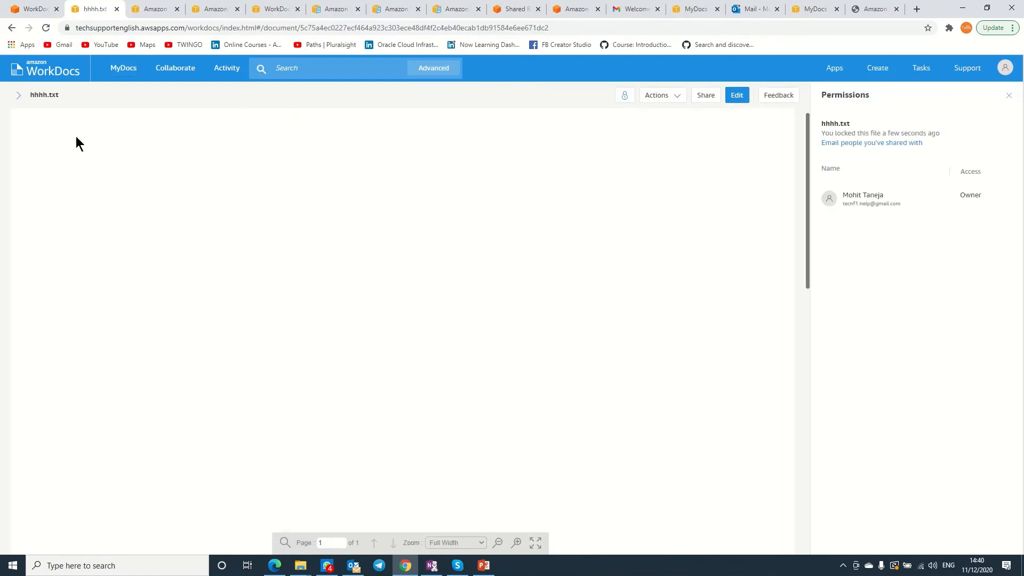
pyautogui.click(17, 97)
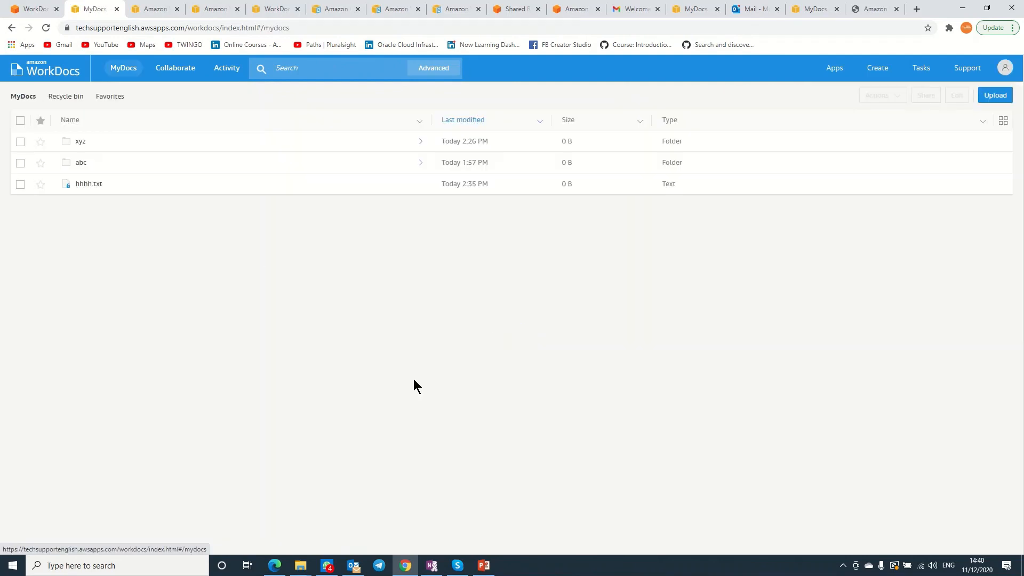
# Open hhhh from the WorkDocs drive, type 'kjjkkjjjmjk', save and close Notepad.
pyautogui.hotkey('alt', 'Tab')
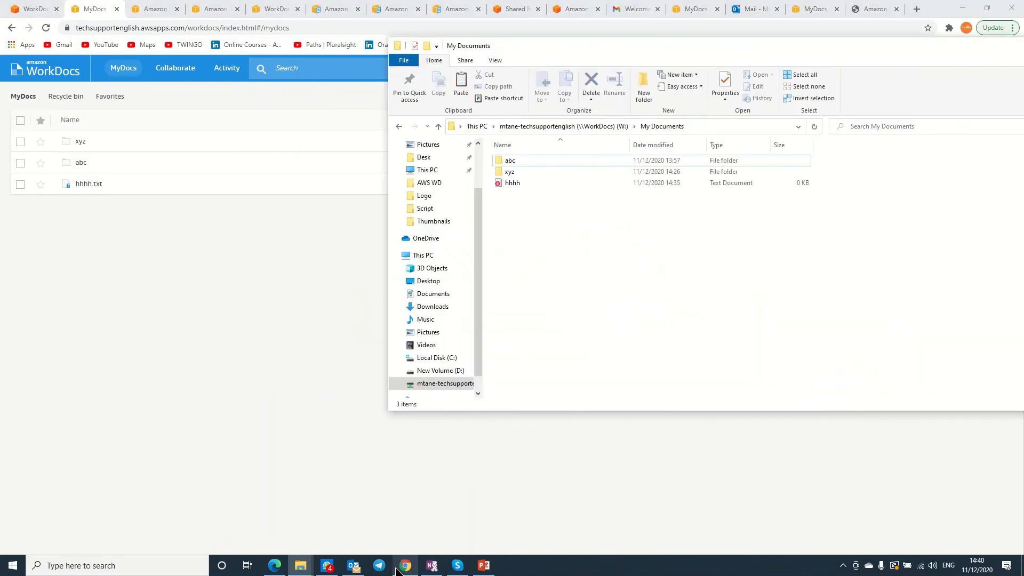
pyautogui.doubleClick(507, 182)
pyautogui.write('kjjk')
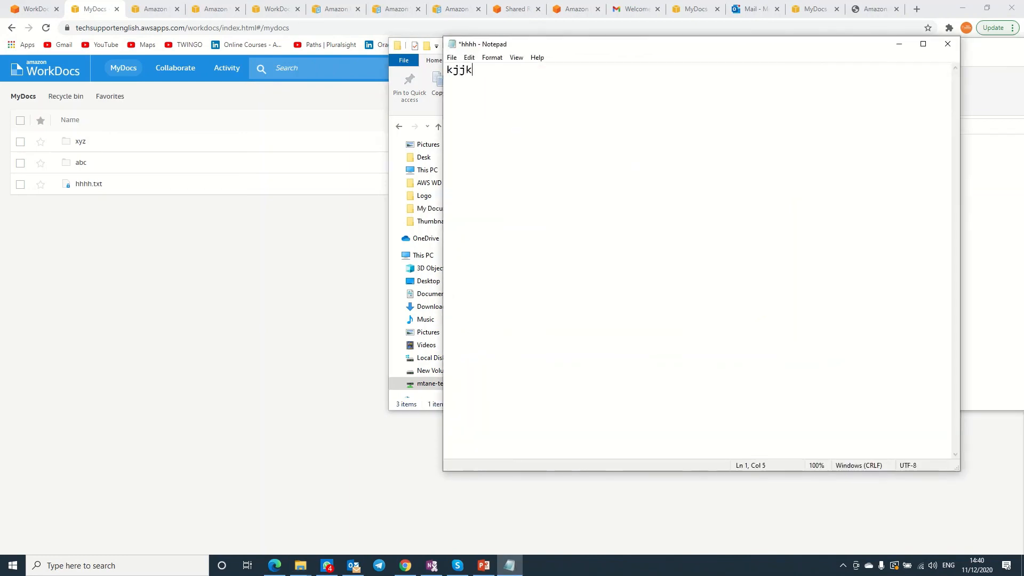
pyautogui.write('kjjjmjk')
pyautogui.hotkey('ctrl', 's')
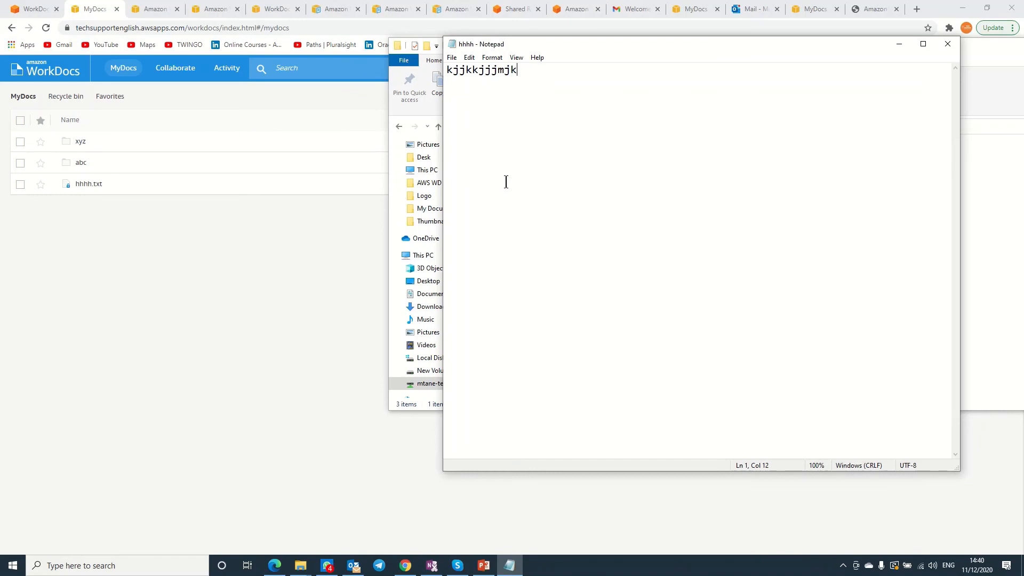
pyautogui.click(949, 45)
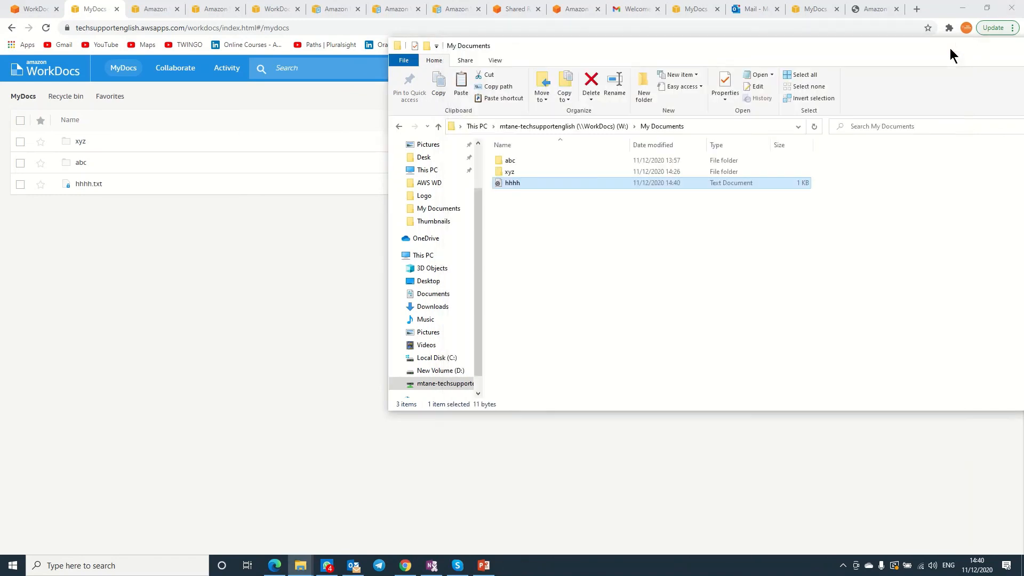
# Refresh the My Documents folder twice until hhhh shows 1 KB.
pyautogui.rightClick(592, 252)
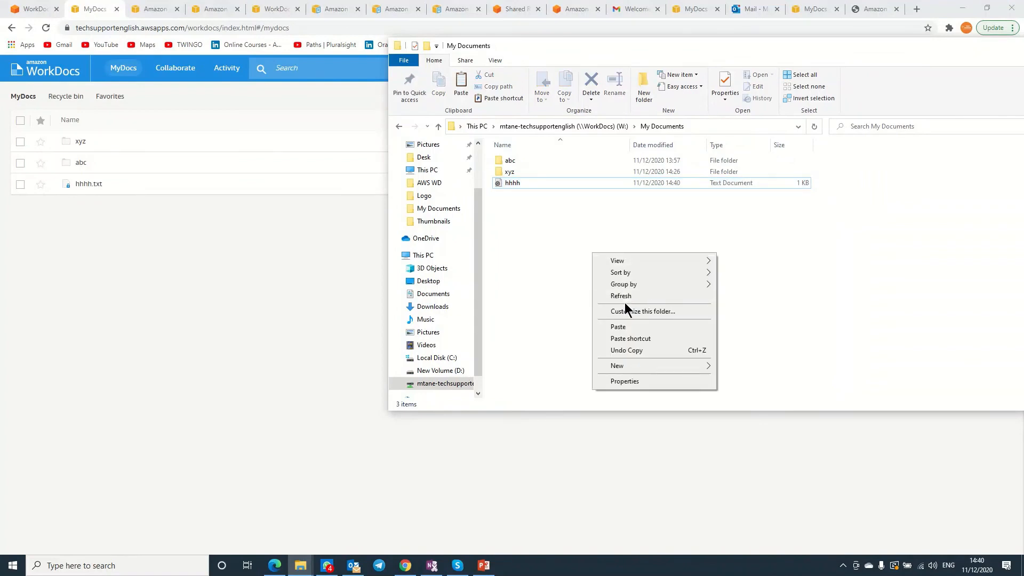
pyautogui.click(620, 296)
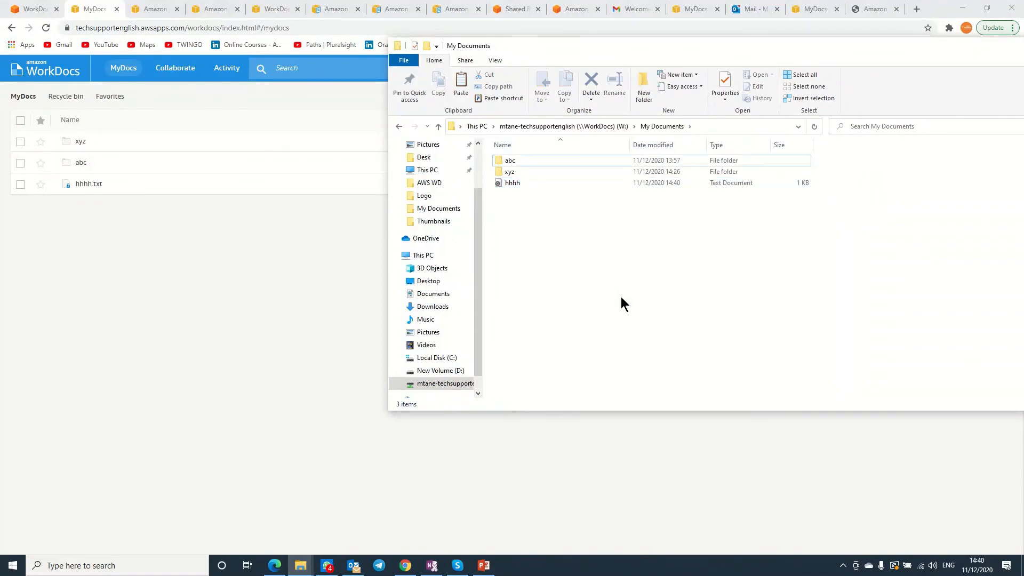
pyautogui.rightClick(620, 296)
pyautogui.click(646, 338)
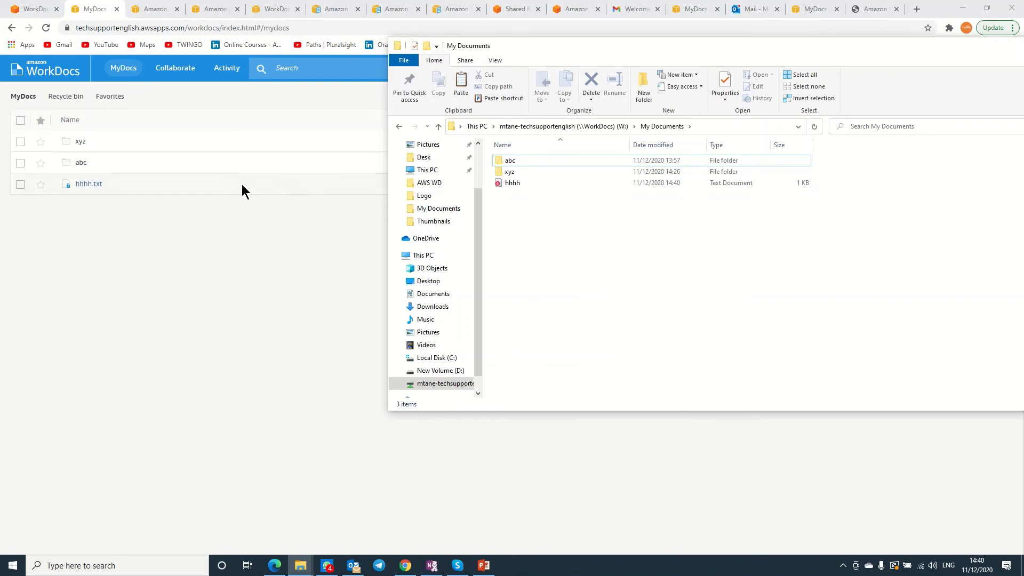
# Open hhhh.txt, compare Version 1 with the locked version, then return to MyDocs.
pyautogui.click(91, 187)
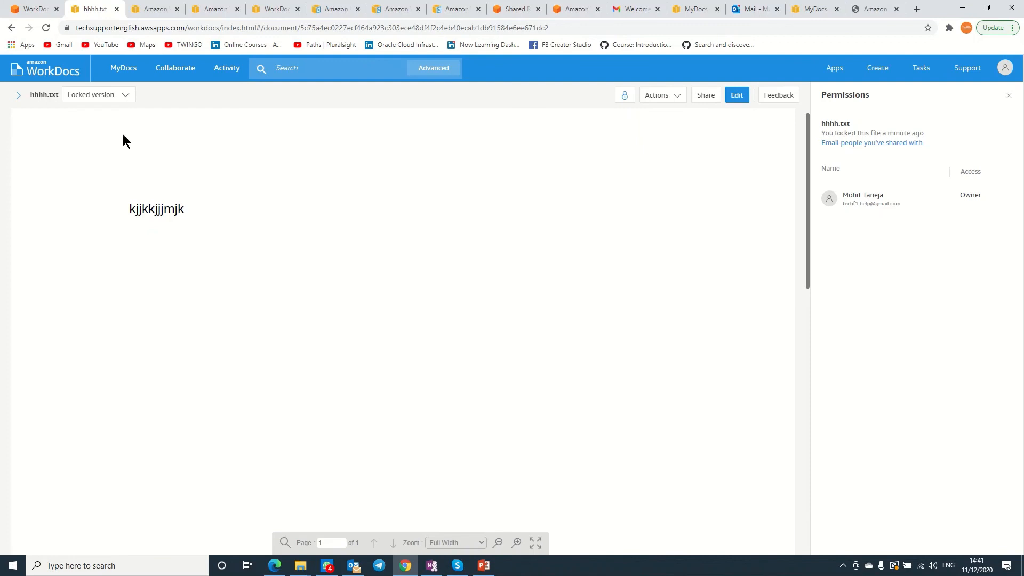
pyautogui.click(122, 100)
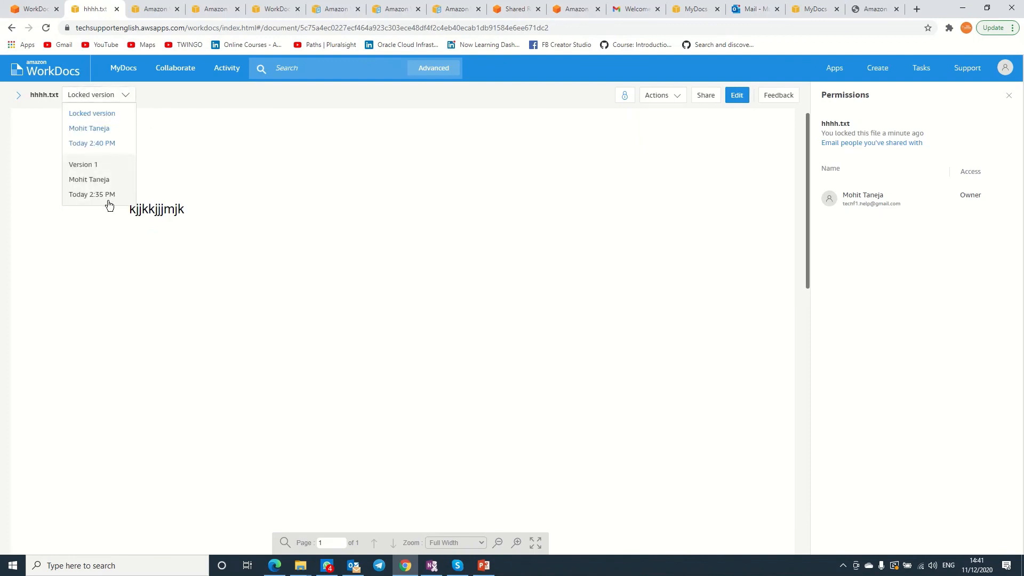
pyautogui.click(106, 123)
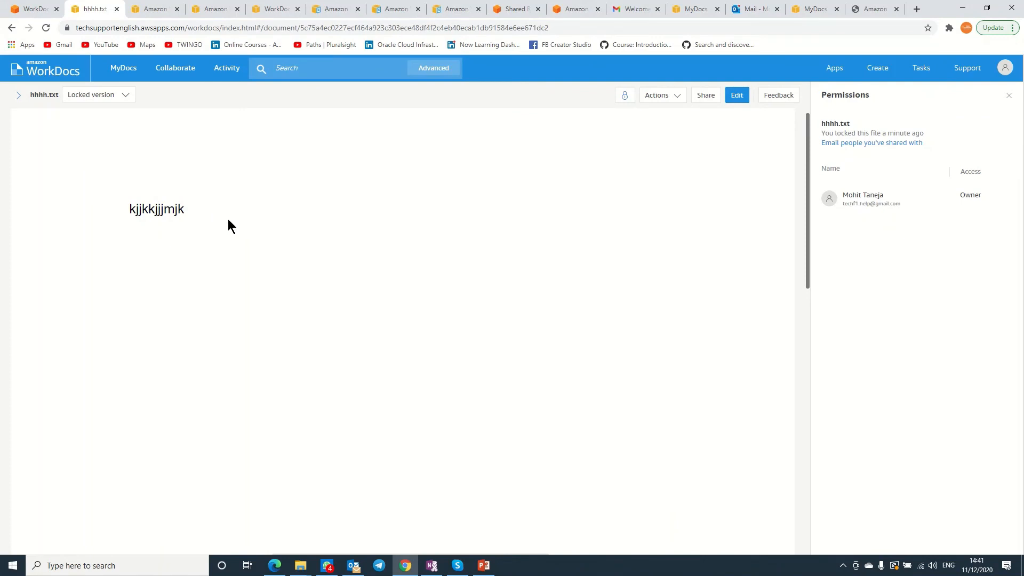
pyautogui.click(121, 98)
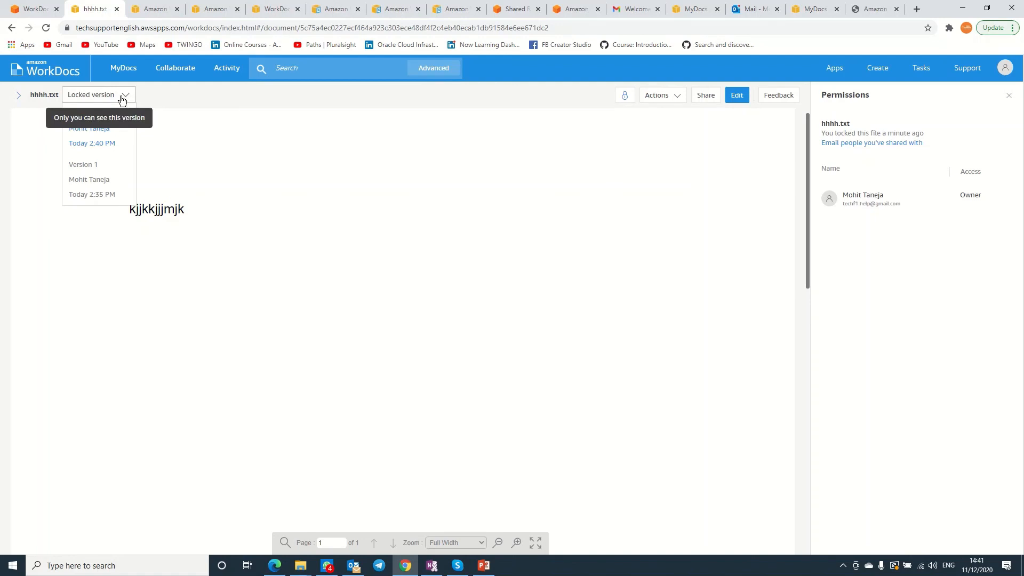
pyautogui.click(94, 167)
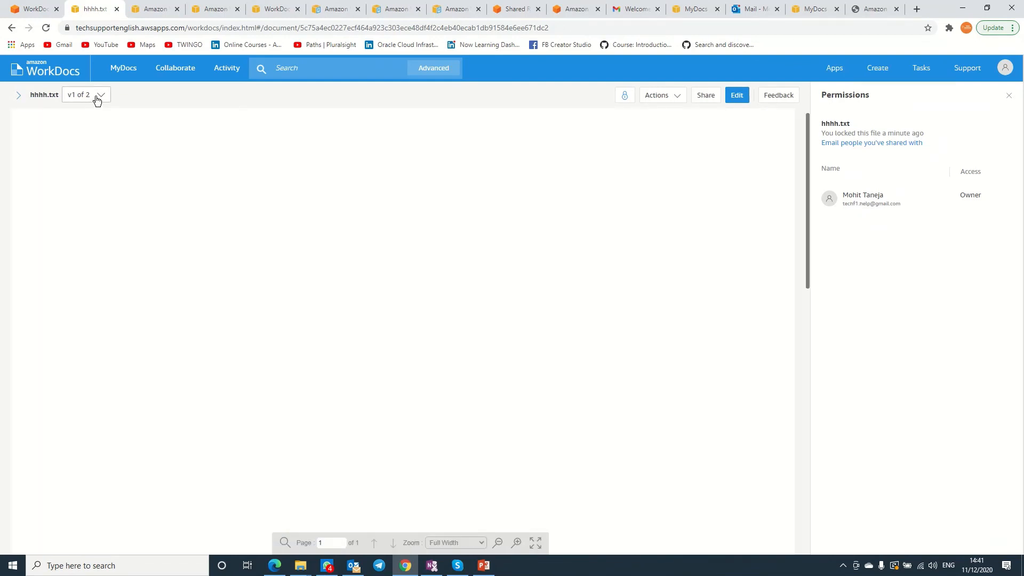
pyautogui.click(97, 97)
pyautogui.click(93, 135)
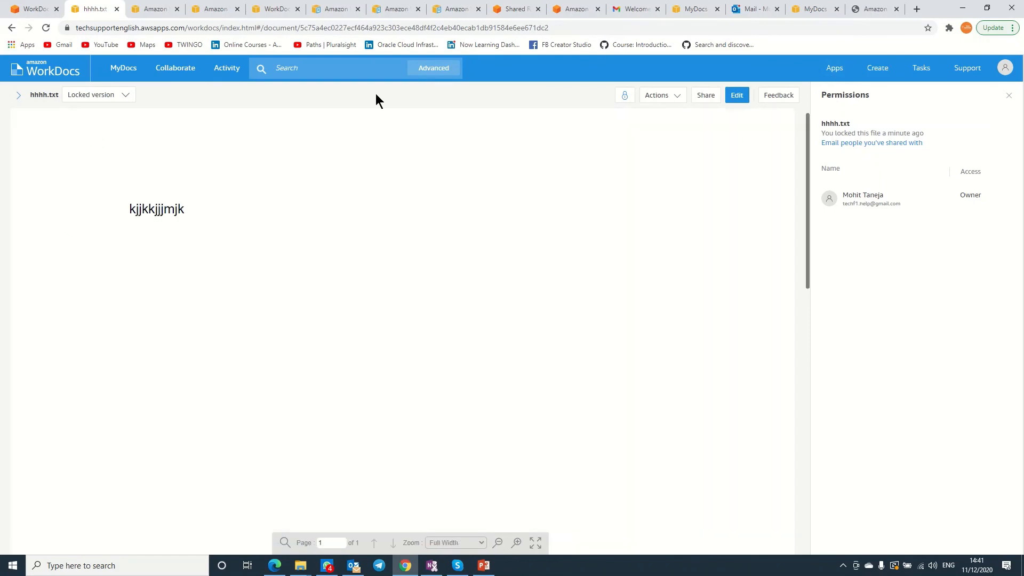
pyautogui.click(124, 71)
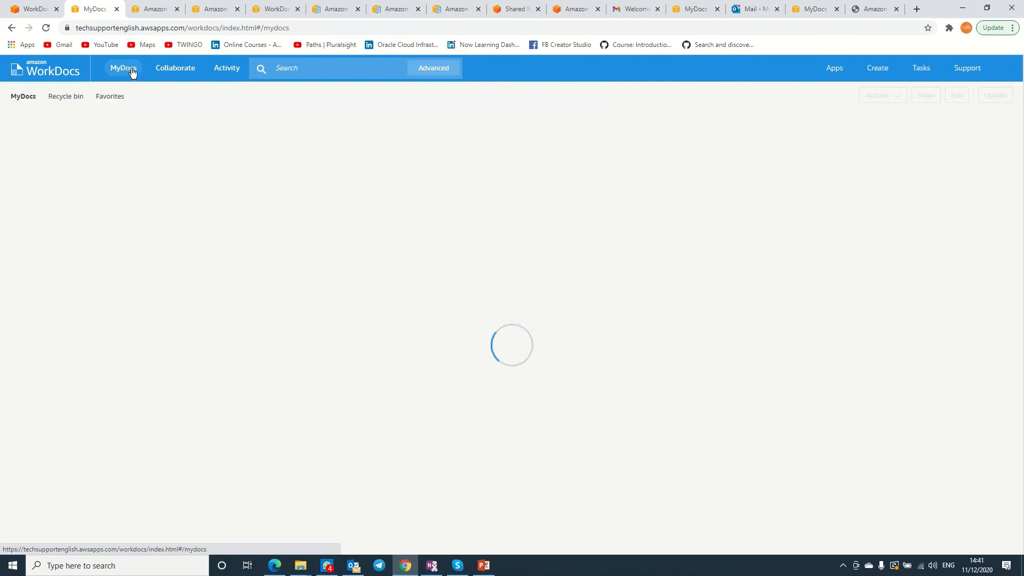
pyautogui.click(164, 75)
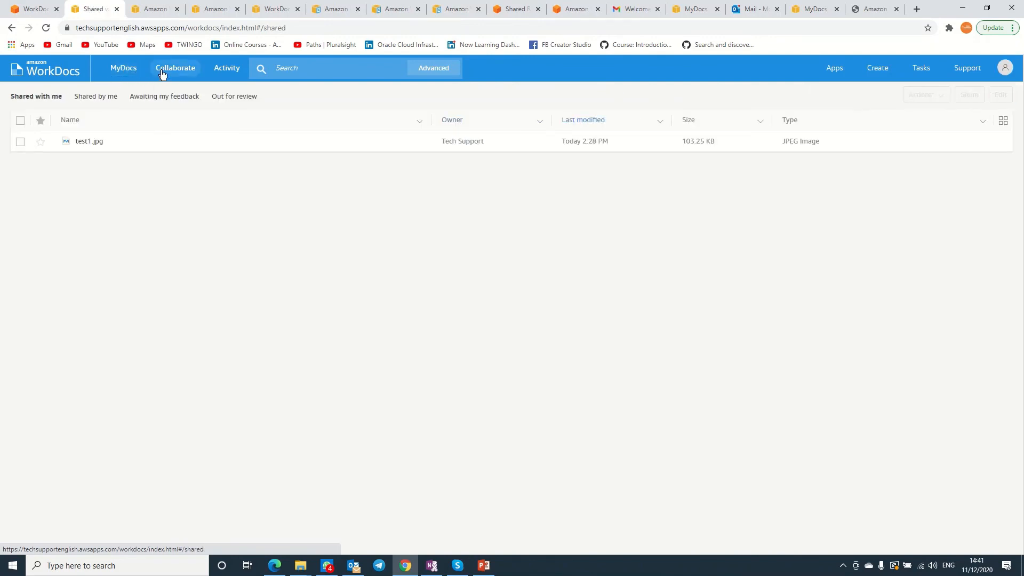
pyautogui.click(229, 68)
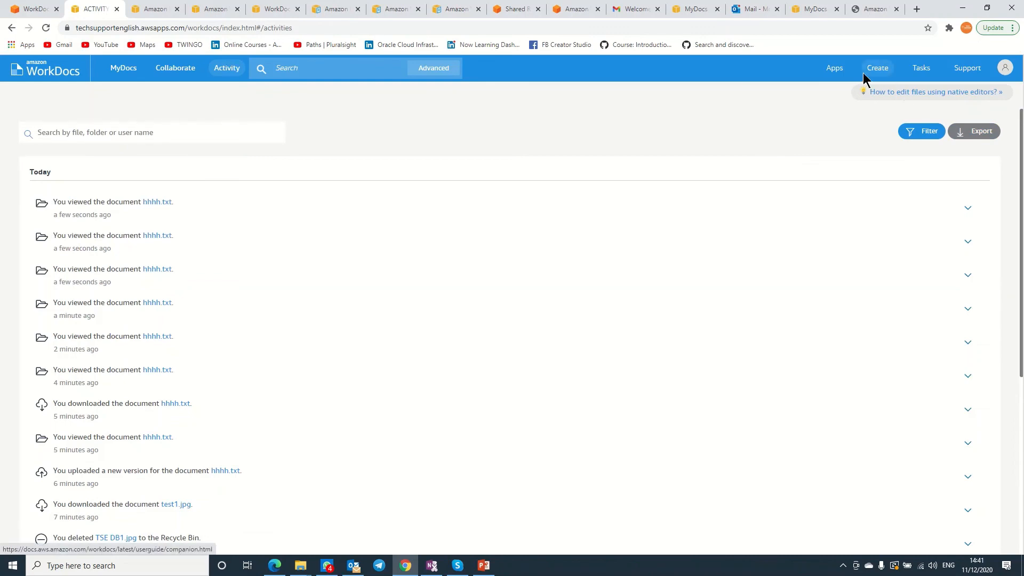
pyautogui.click(833, 69)
pyautogui.click(690, 91)
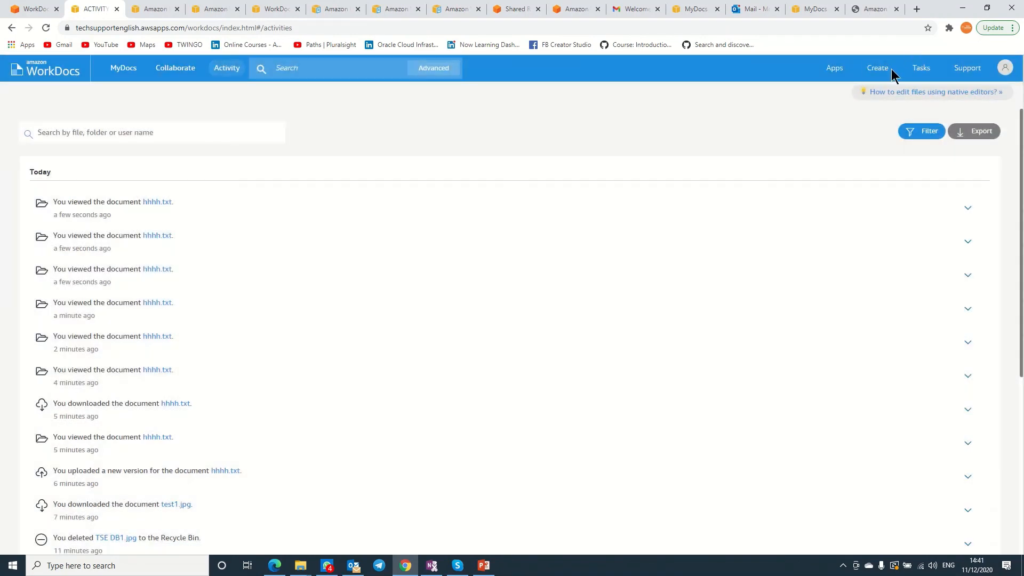
pyautogui.click(920, 70)
pyautogui.click(1001, 101)
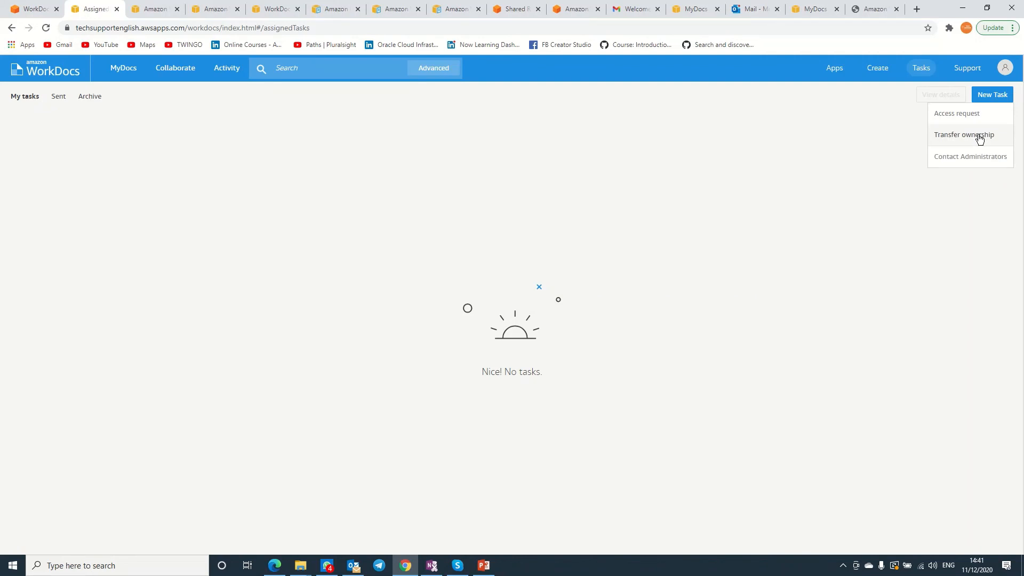
pyautogui.click(952, 117)
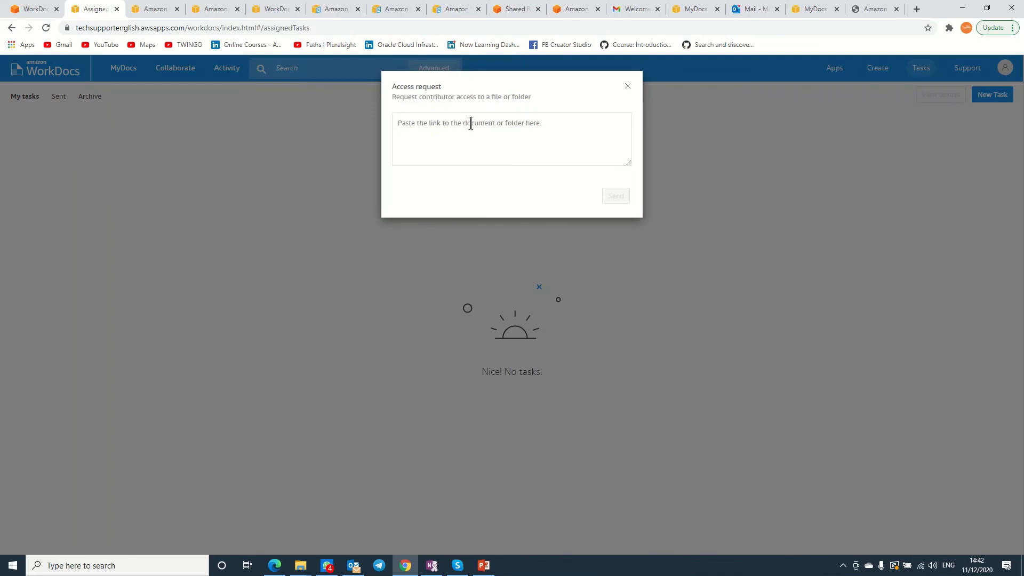
pyautogui.click(628, 86)
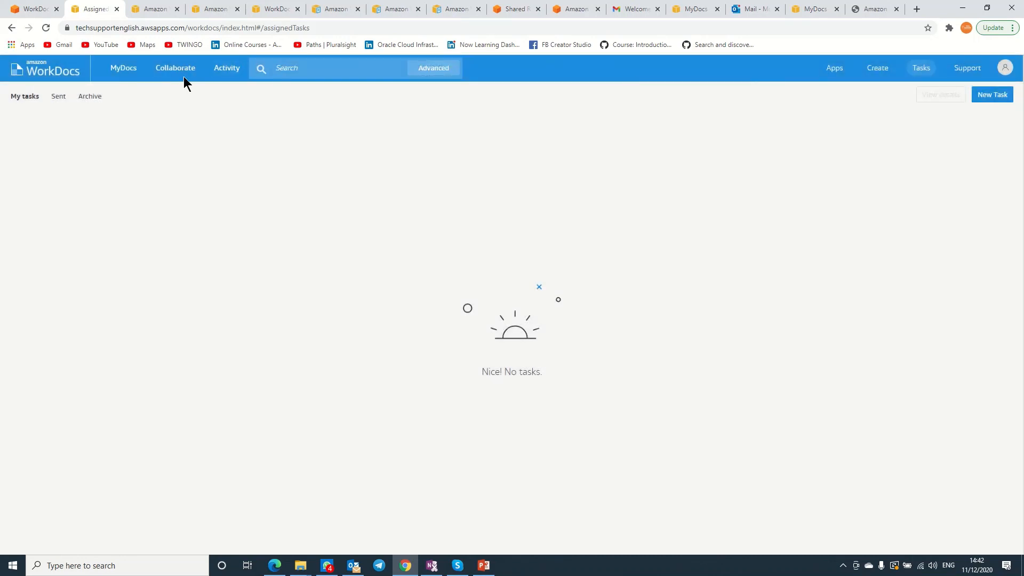
pyautogui.click(133, 73)
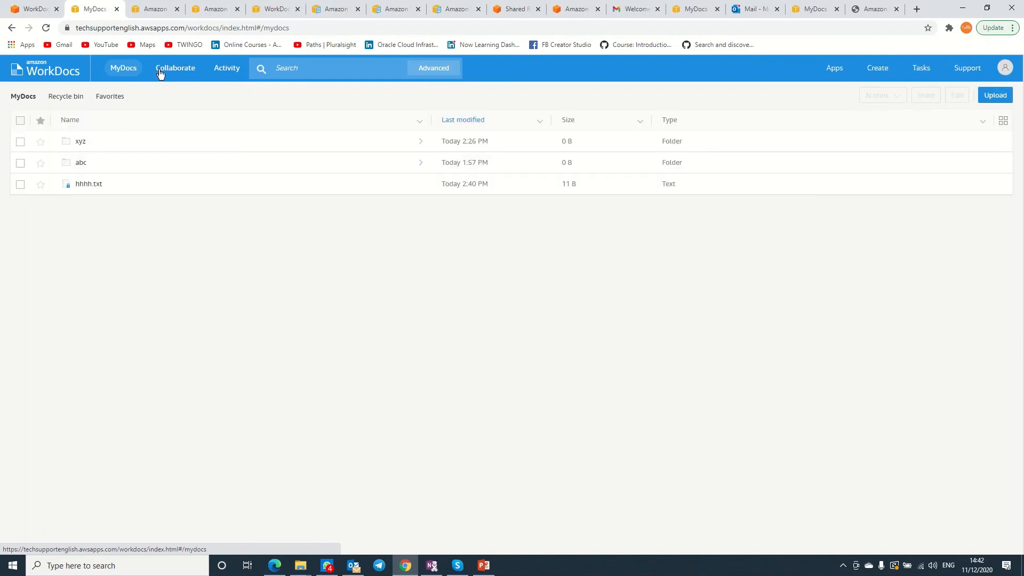
# Unlock hhhh.txt from its actions menu, then view the empty Tasks page.
pyautogui.click(21, 184)
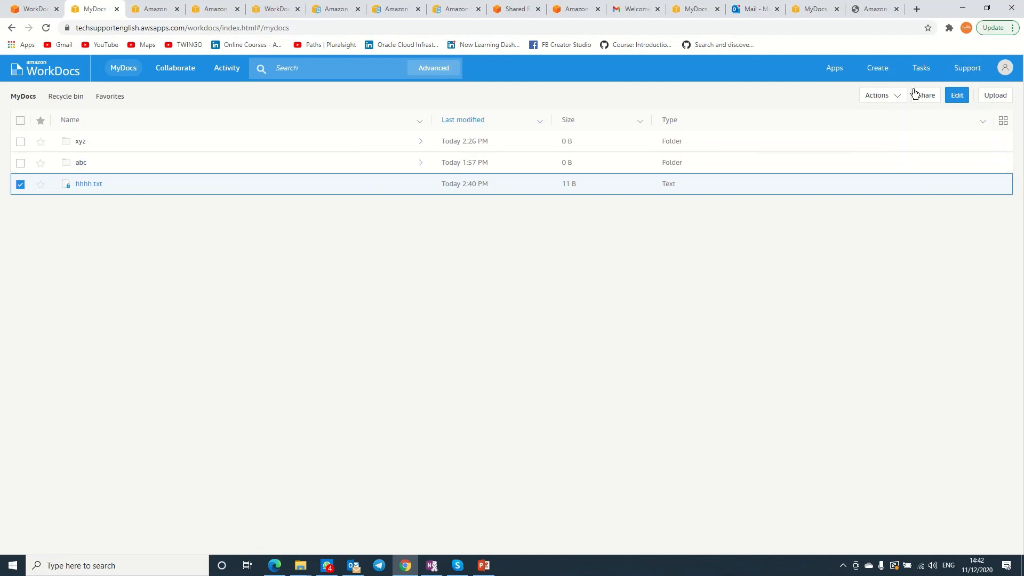
pyautogui.click(901, 100)
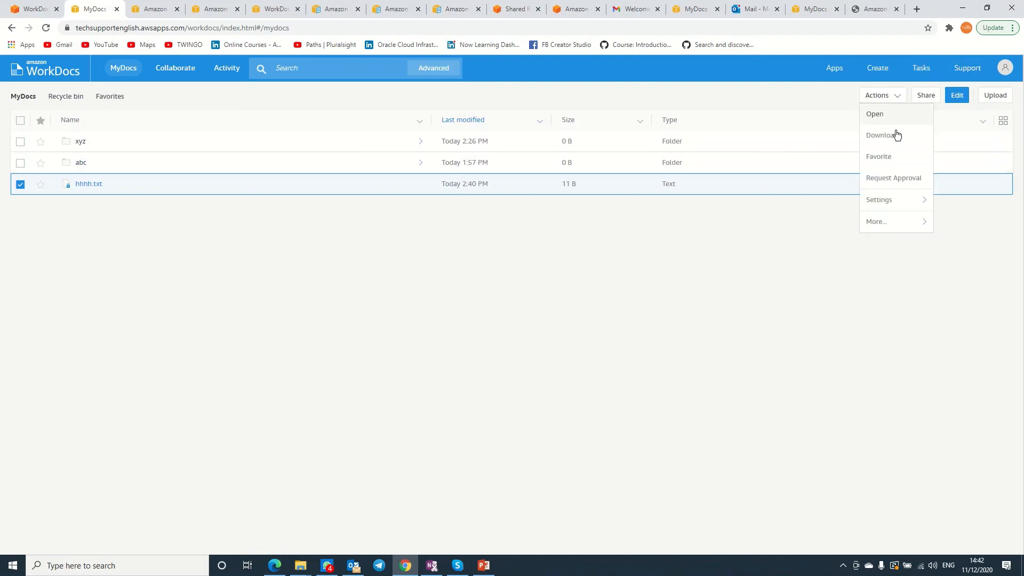
pyautogui.moveTo(894, 212)
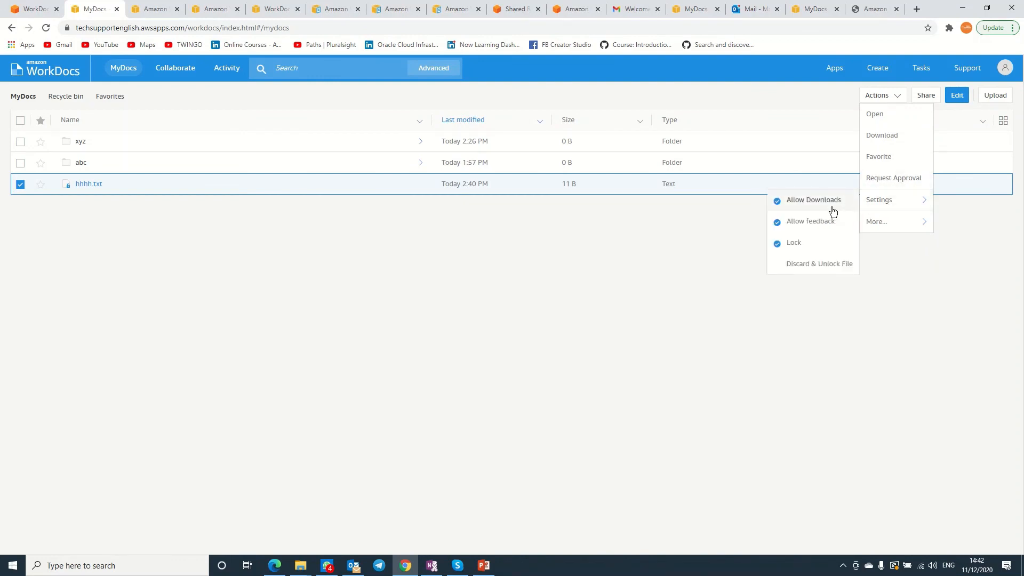
pyautogui.click(779, 247)
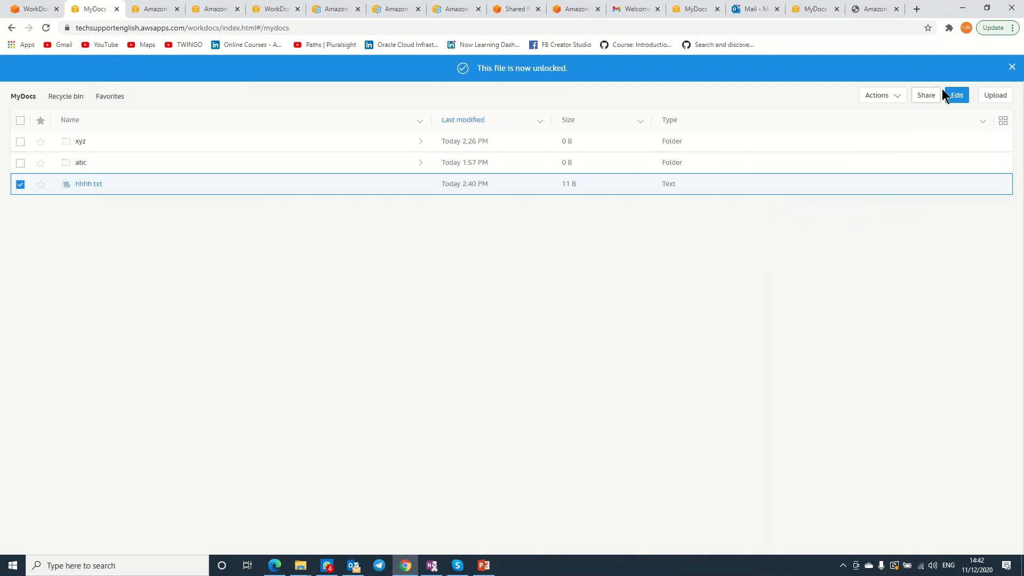
pyautogui.click(898, 99)
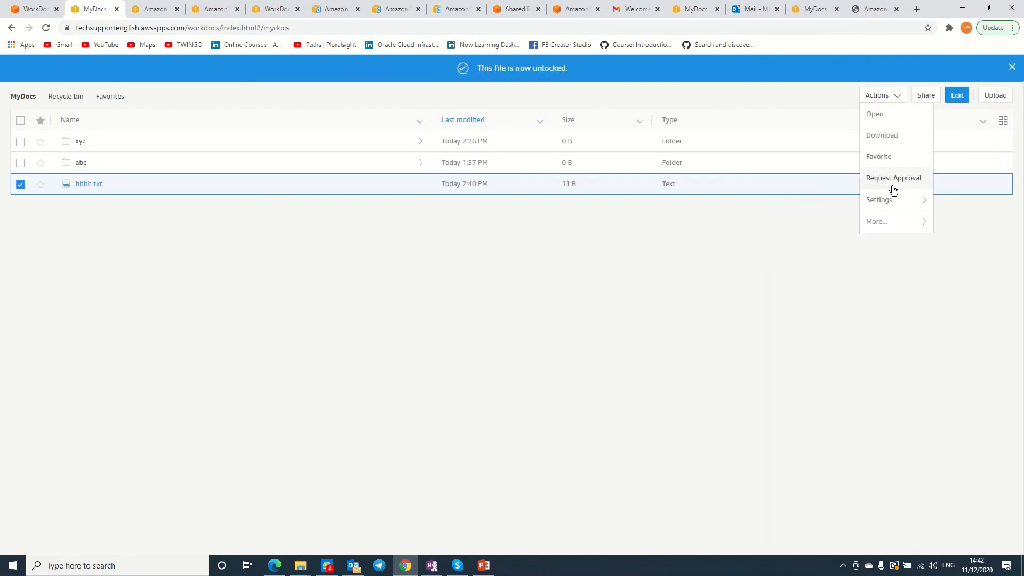
pyautogui.moveTo(894, 202)
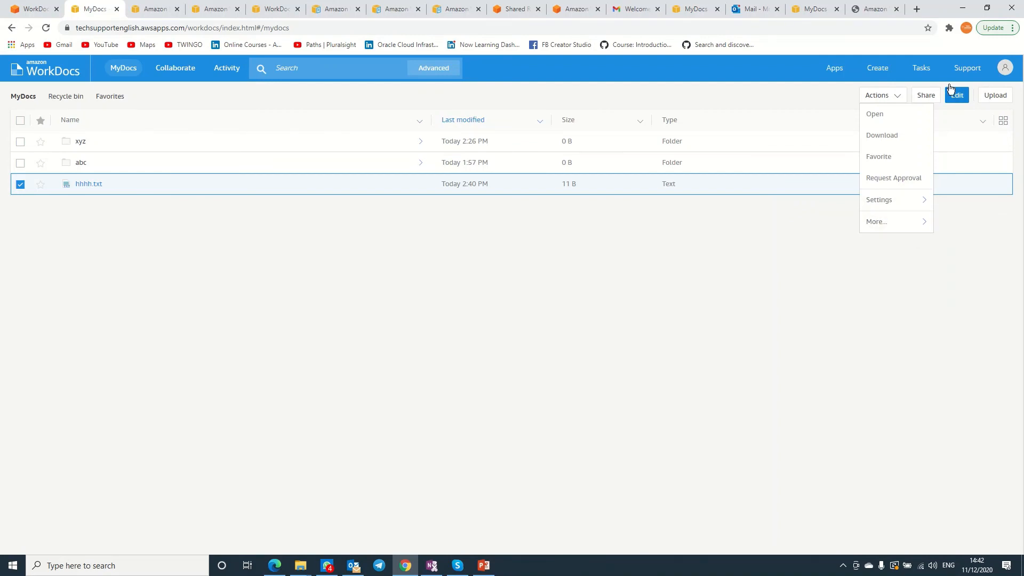
pyautogui.click(921, 68)
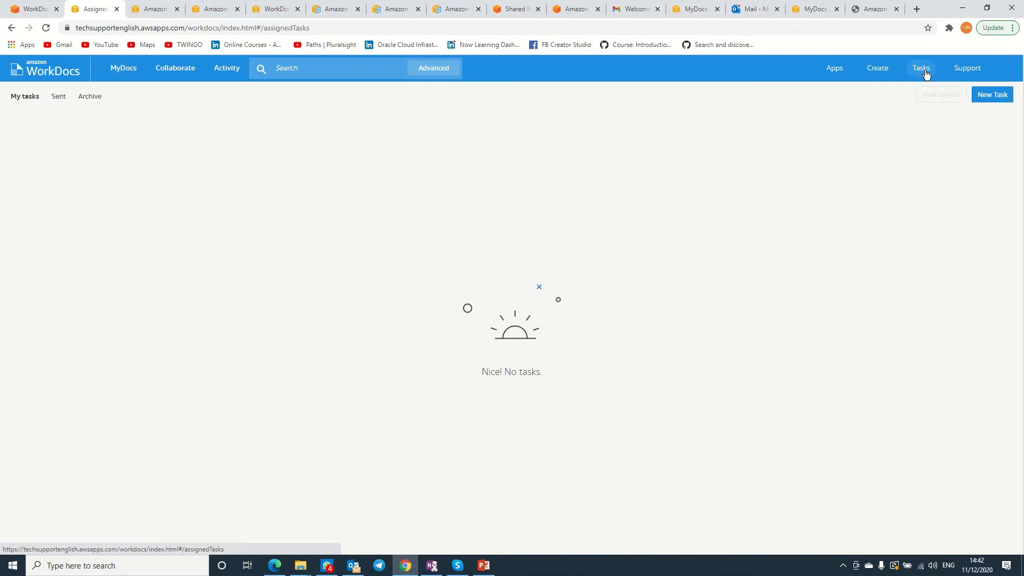
# Start an access request task, then cancel it without sending.
pyautogui.click(985, 101)
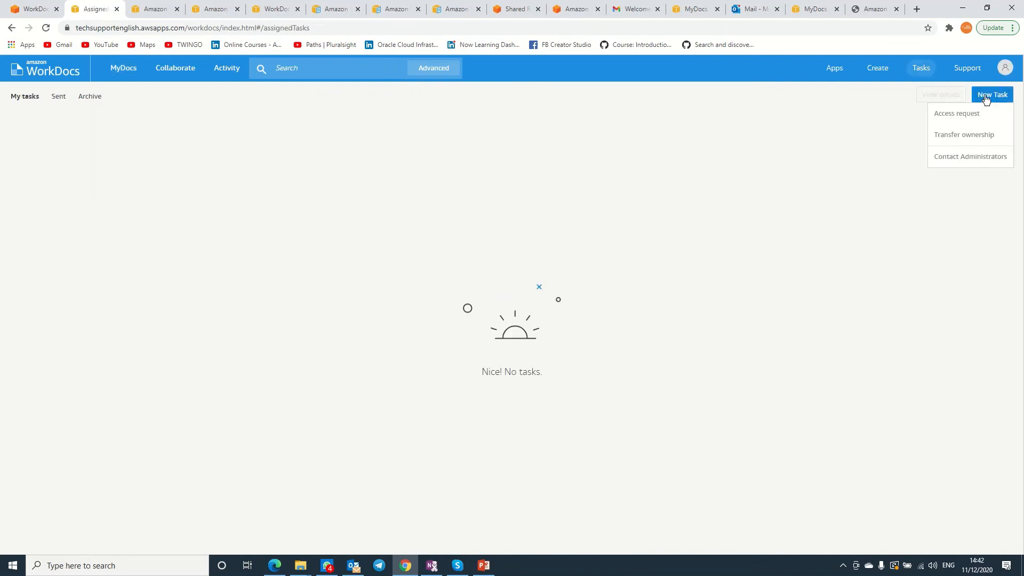
pyautogui.click(962, 114)
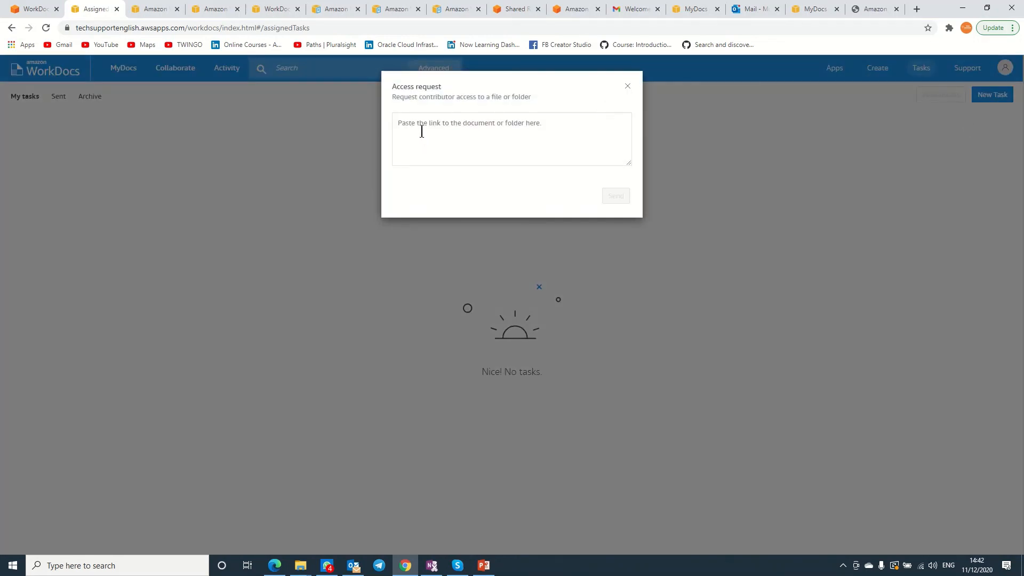
pyautogui.click(543, 120)
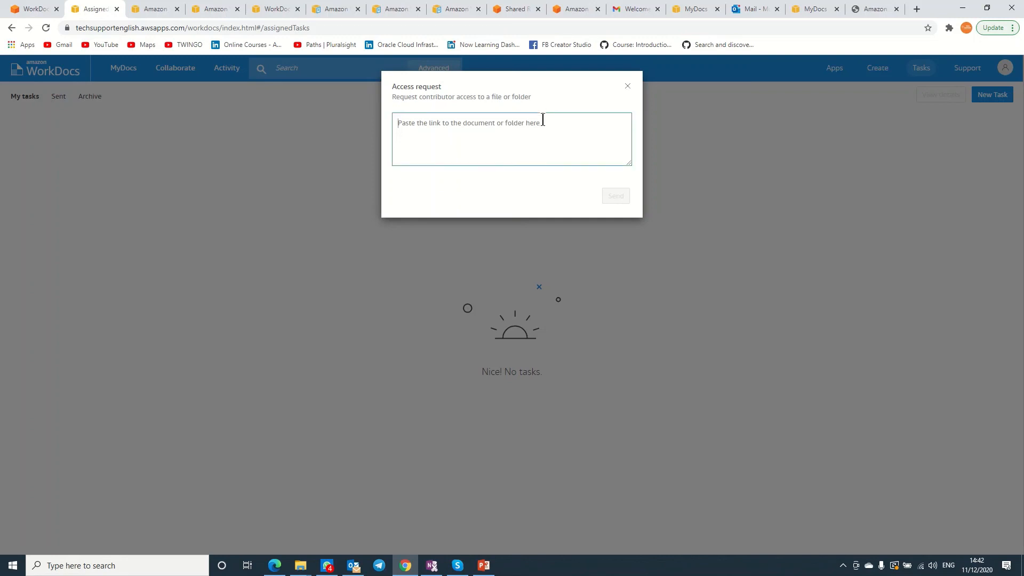
pyautogui.click(628, 88)
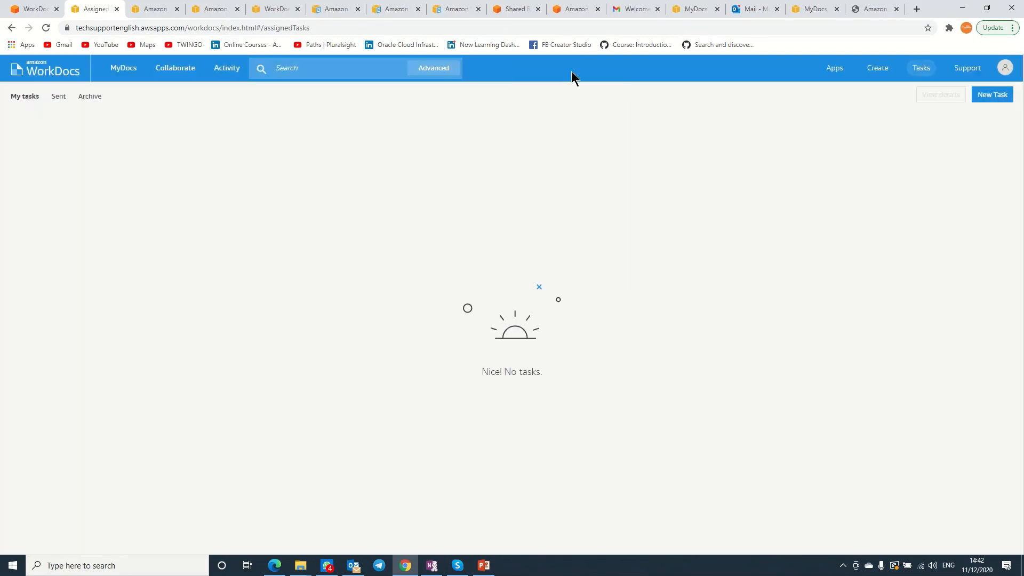
# Open hhhh.txt from MyDocs and copy its document web address.
pyautogui.click(165, 72)
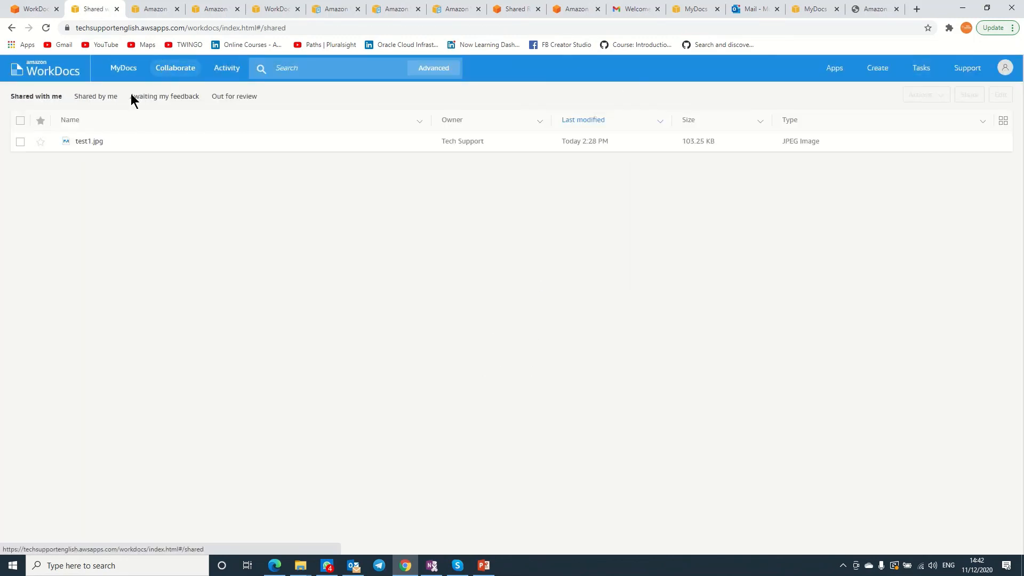
pyautogui.click(132, 74)
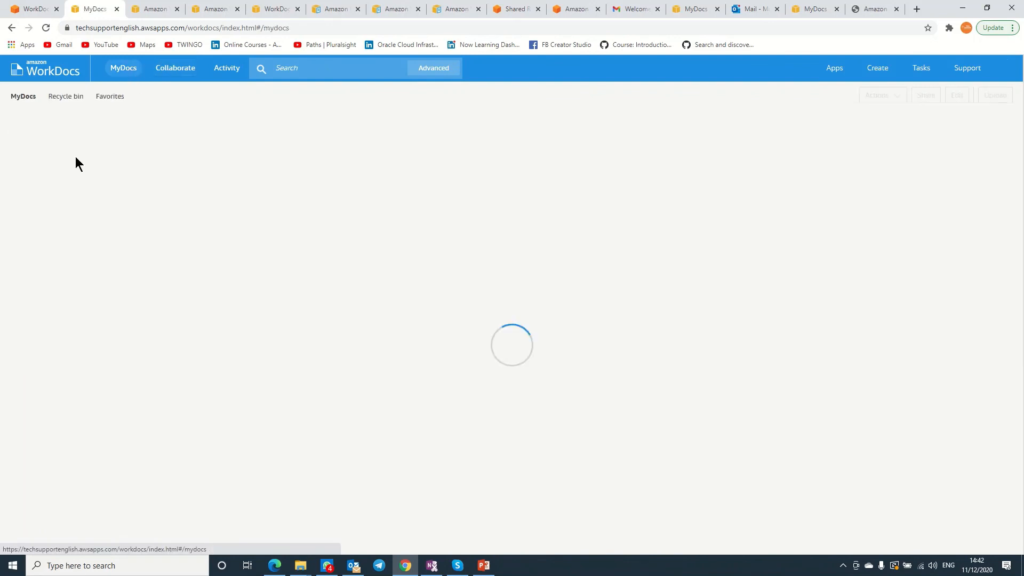
pyautogui.click(20, 184)
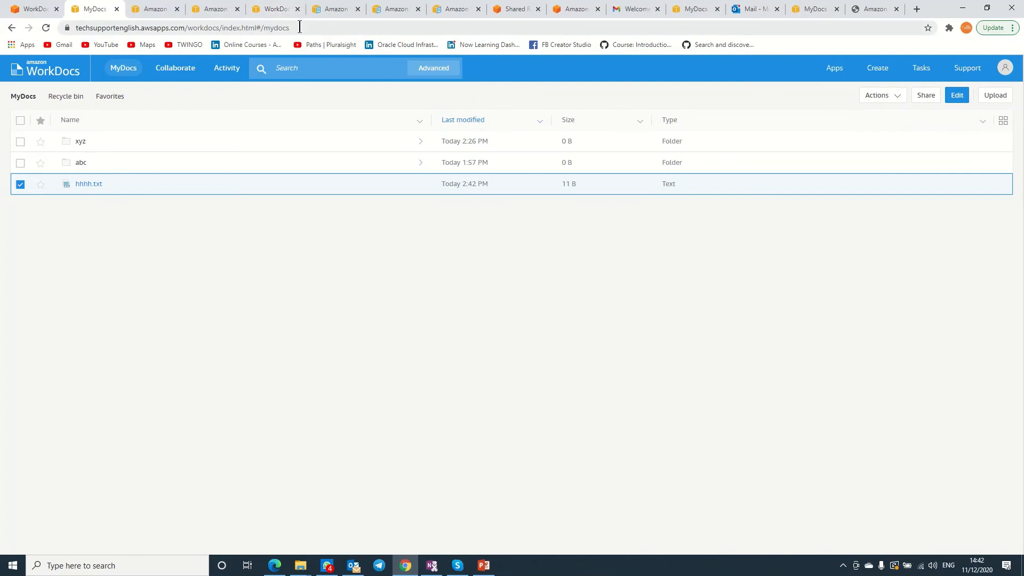
pyautogui.click(91, 184)
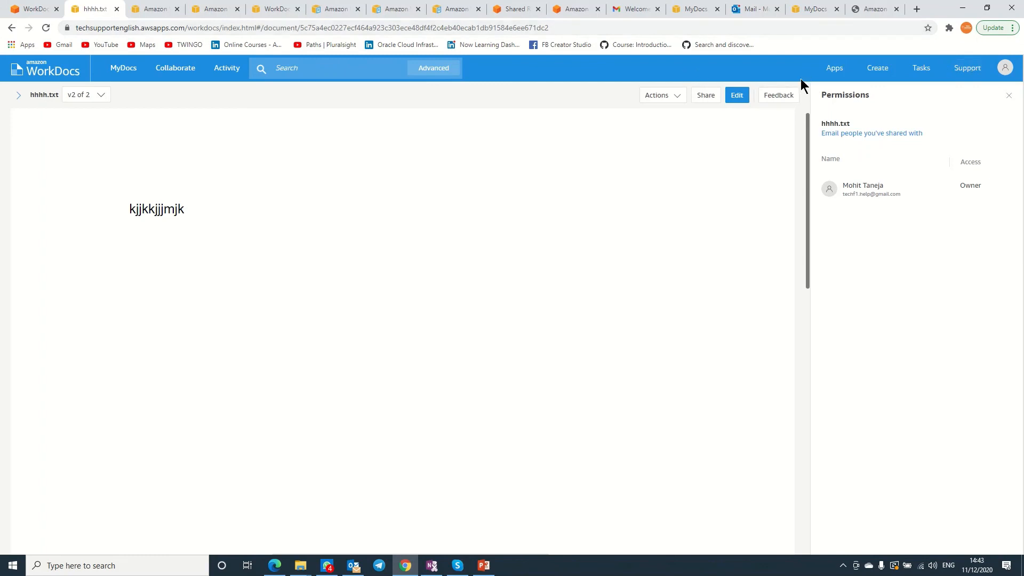
pyautogui.click(569, 26)
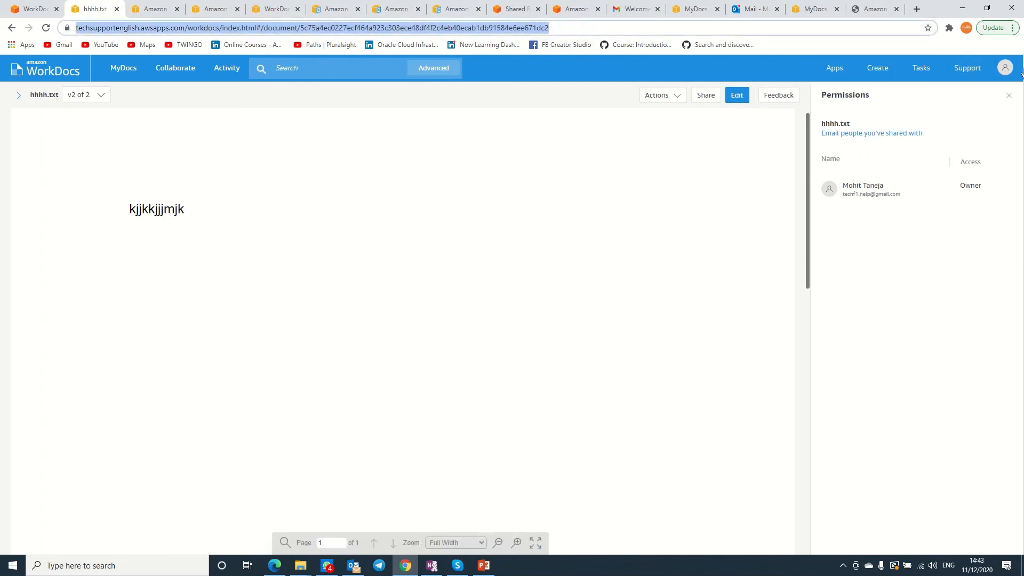
# Create a new access request with the pasted hhhh.txt link and send it.
pyautogui.click(927, 76)
pyautogui.click(986, 96)
pyautogui.click(970, 120)
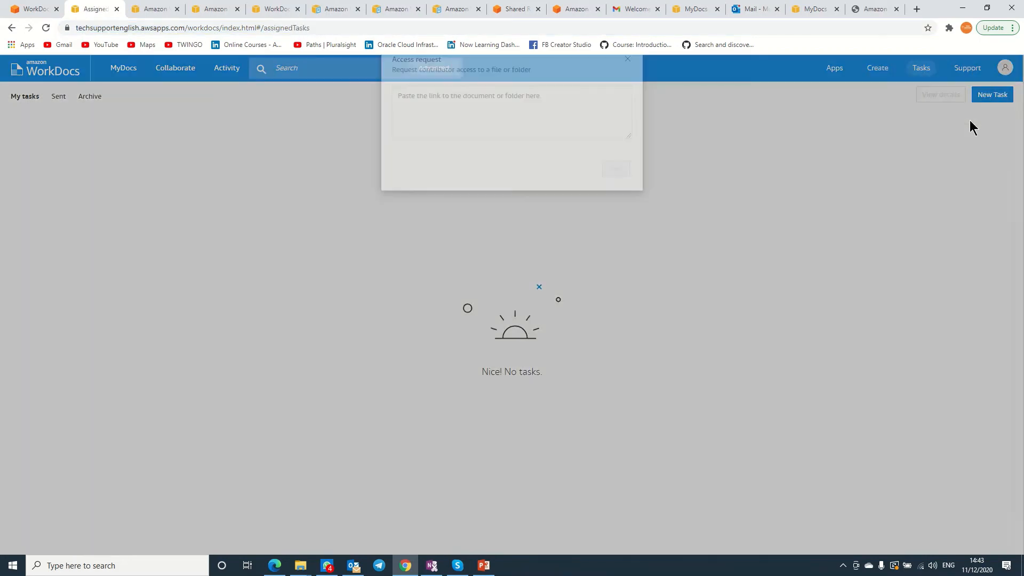
pyautogui.click(516, 127)
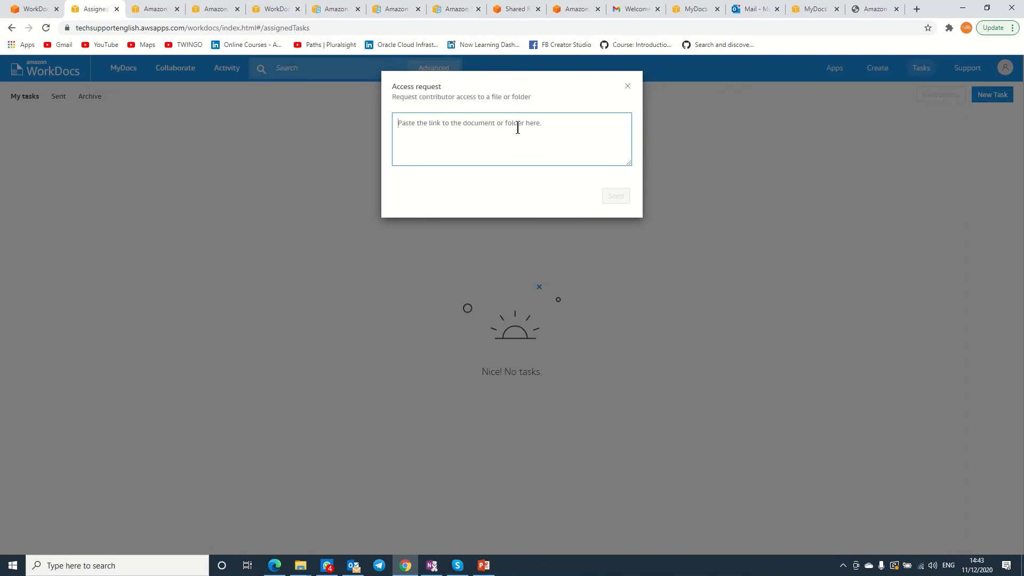
pyautogui.click(610, 197)
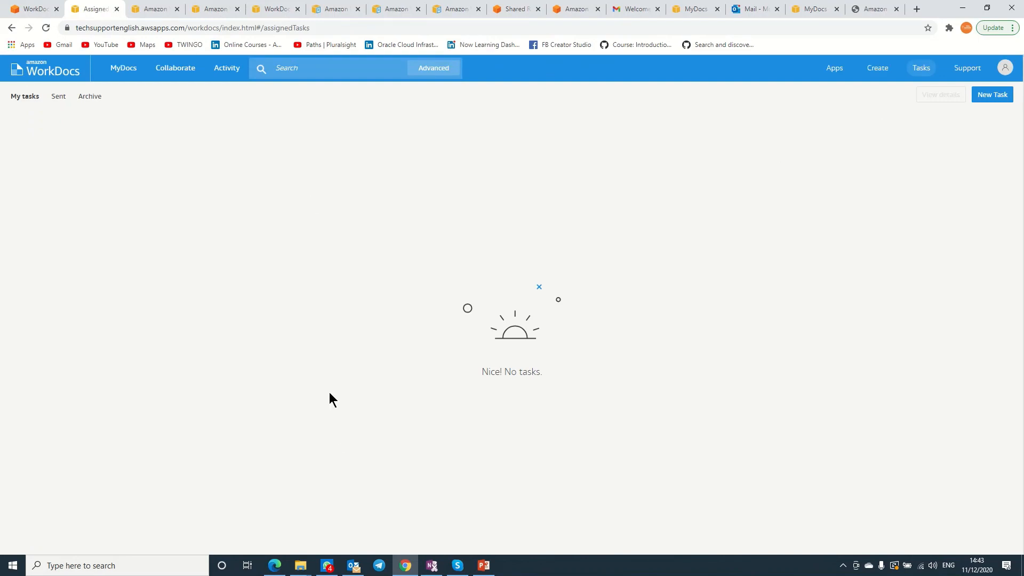
pyautogui.click(753, 8)
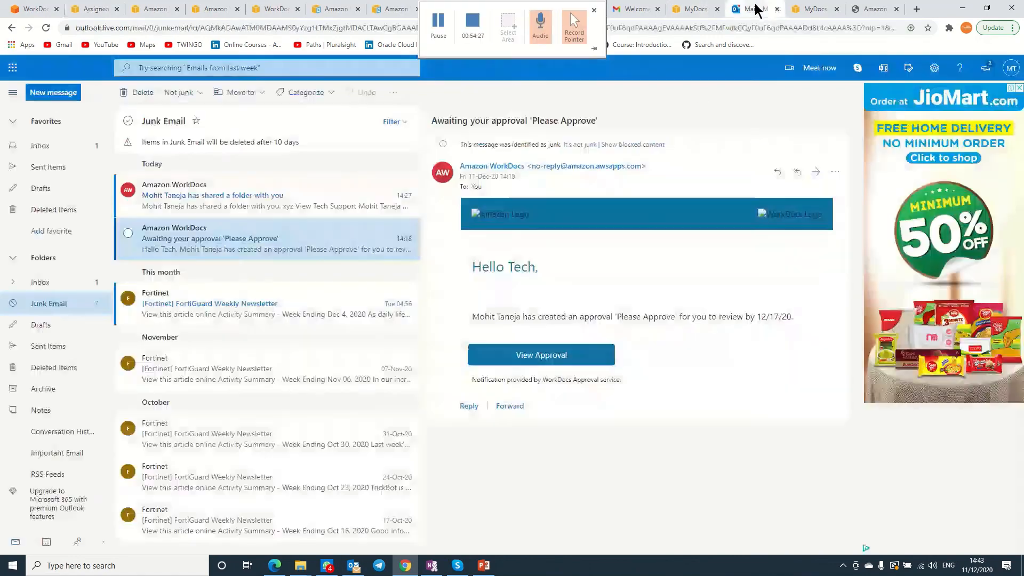
# Read the xyz shared-folder notice in Junk and the abc ownership transfer email in Inbox.
pyautogui.click(280, 194)
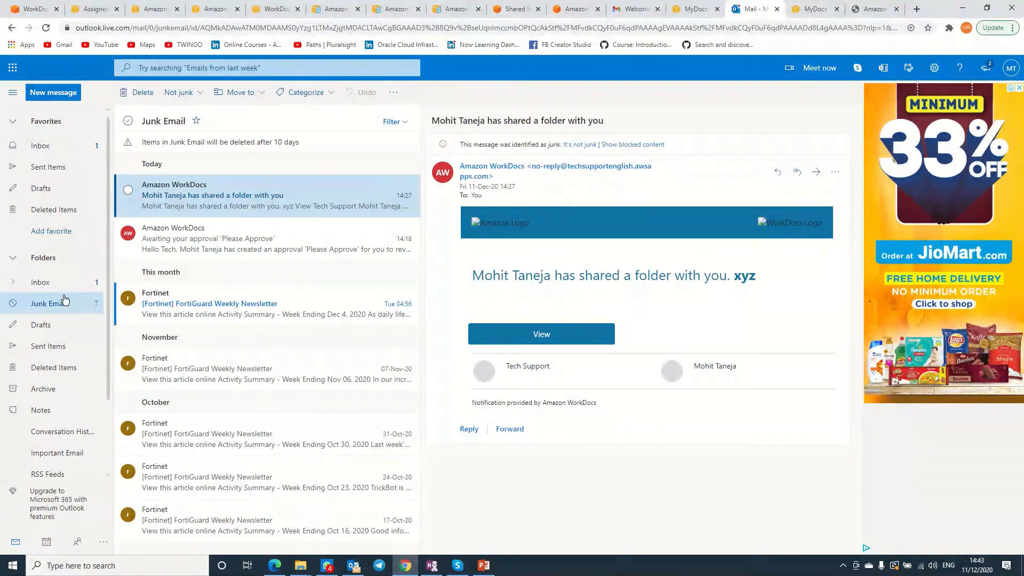
pyautogui.click(45, 148)
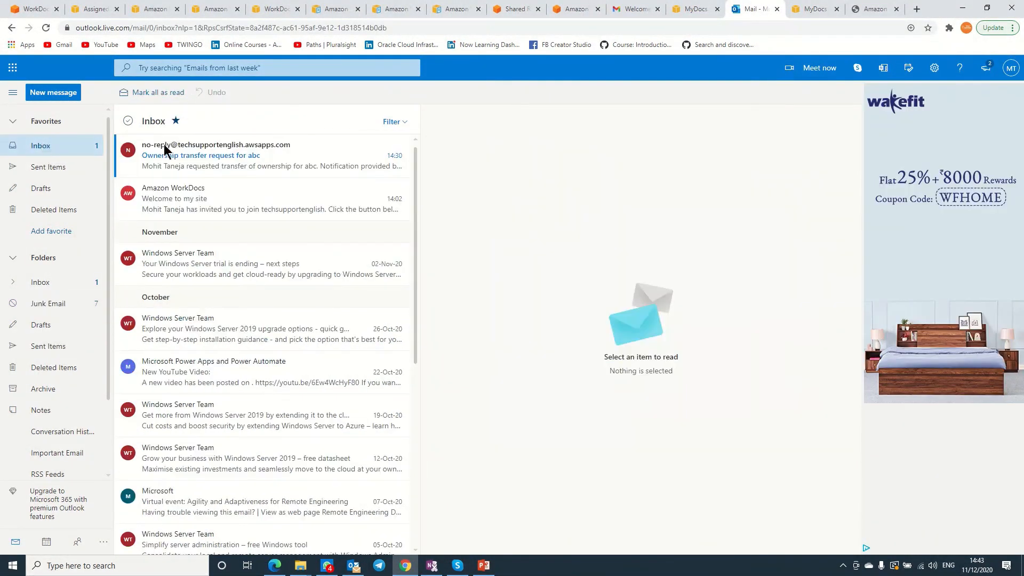
pyautogui.click(211, 160)
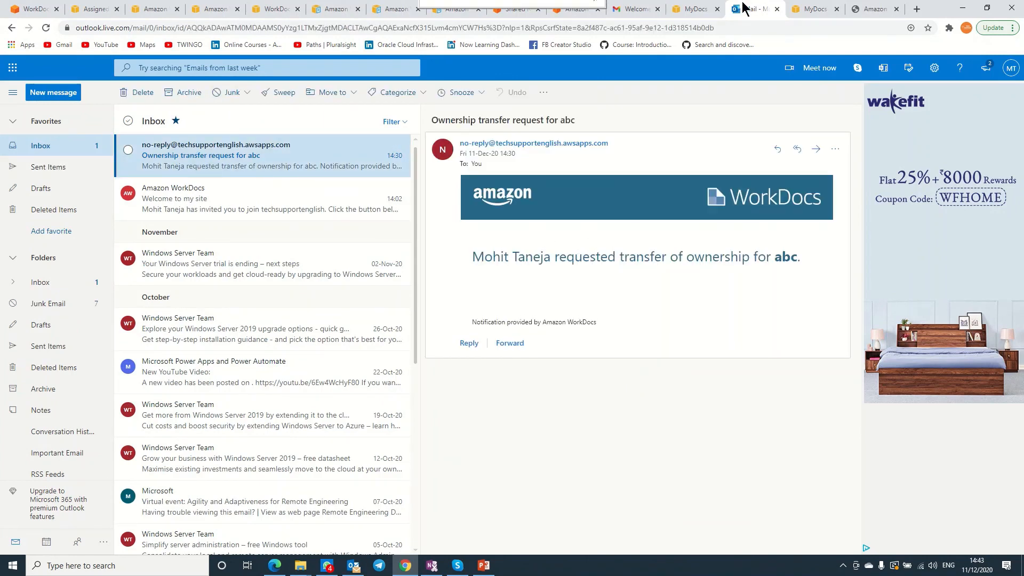
pyautogui.click(622, 16)
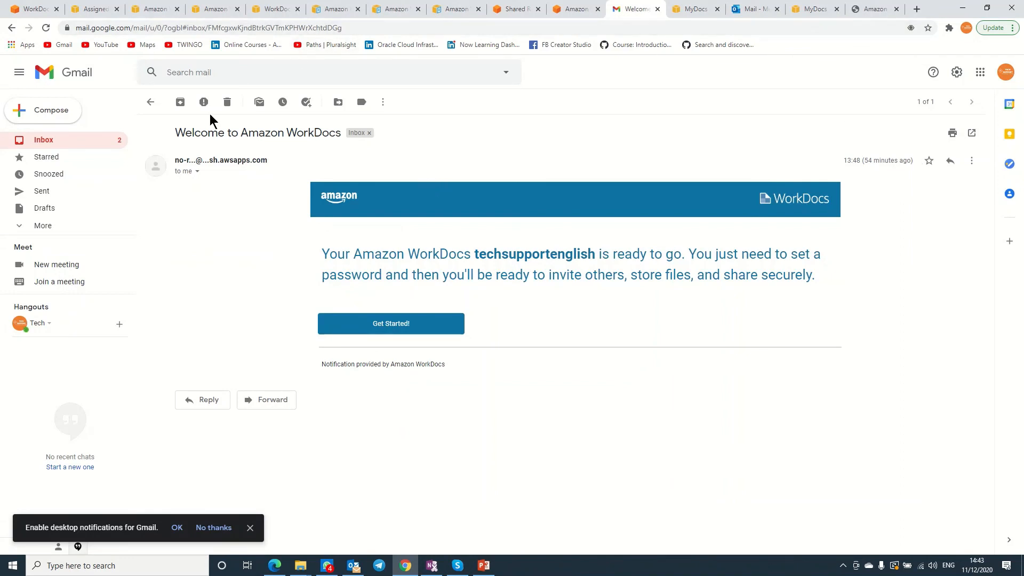
# Read the Amazon WorkDocs 'Please Approve' email thread in the Gmail inbox.
pyautogui.click(151, 103)
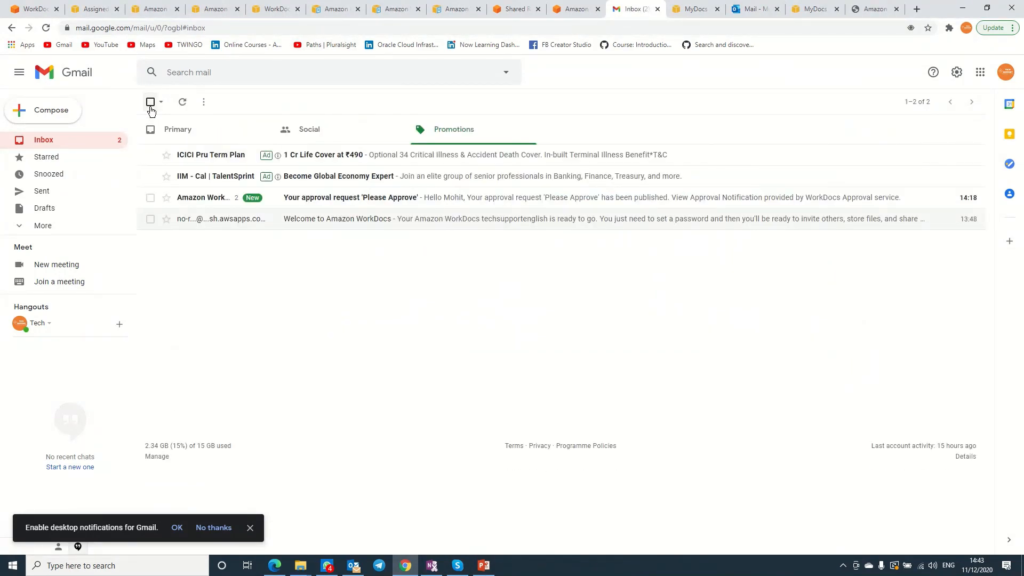
pyautogui.click(338, 198)
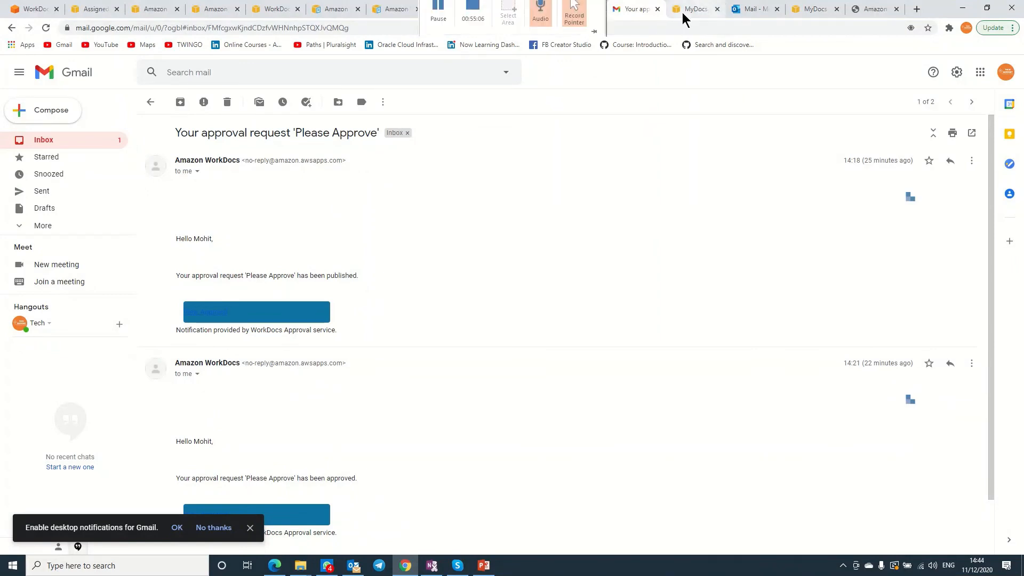
pyautogui.click(574, 14)
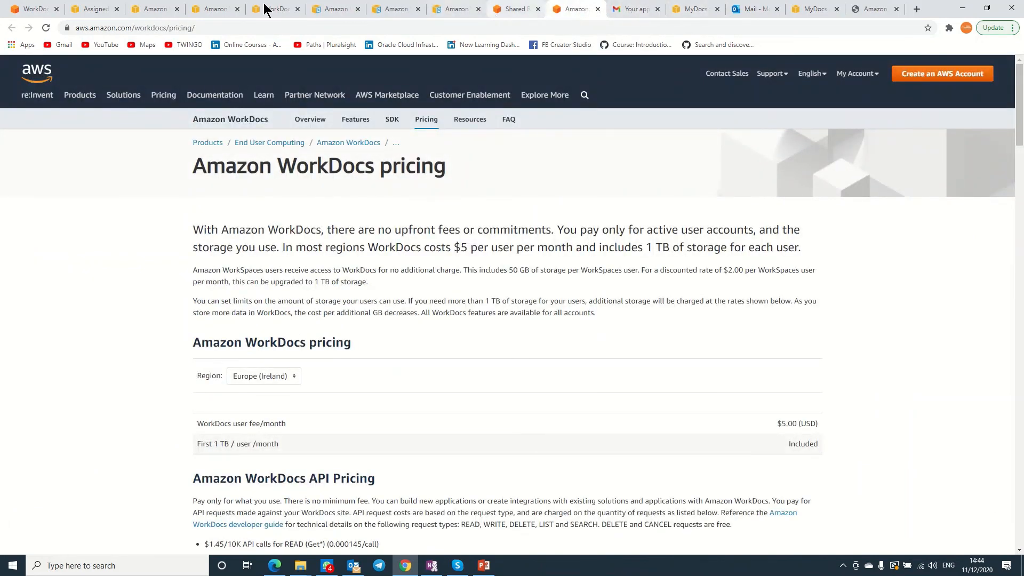
# Review the Approvals, MyDocs and console tabs, then open Administration down to Manage Users.
pyautogui.click(156, 10)
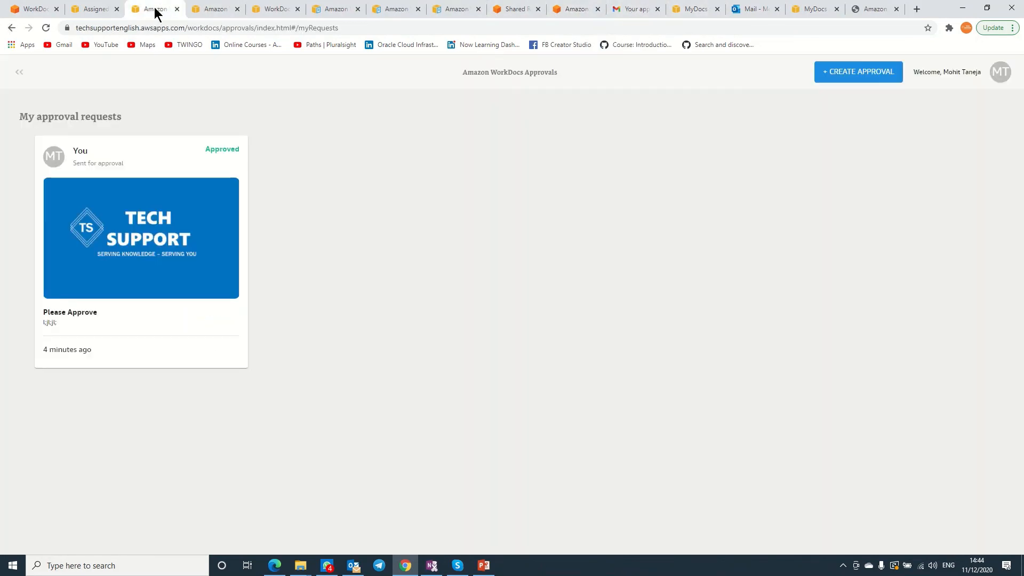
pyautogui.click(207, 11)
pyautogui.click(88, 11)
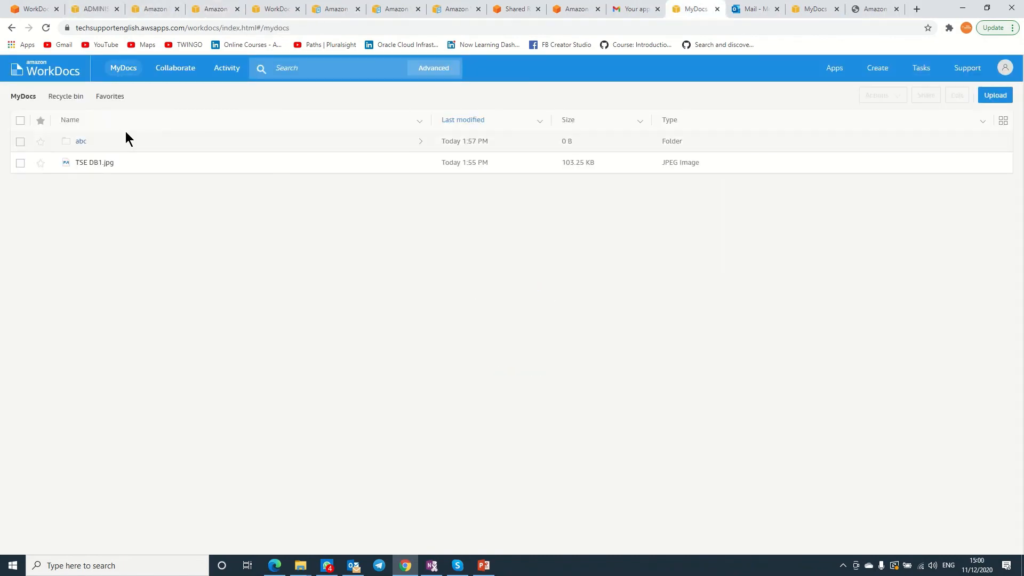
pyautogui.click(34, 9)
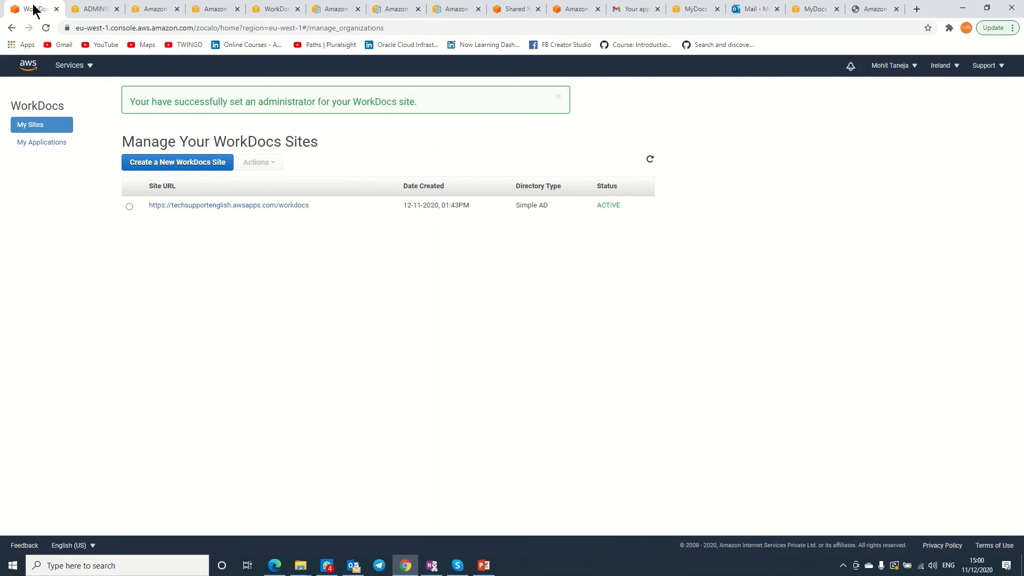
pyautogui.click(101, 9)
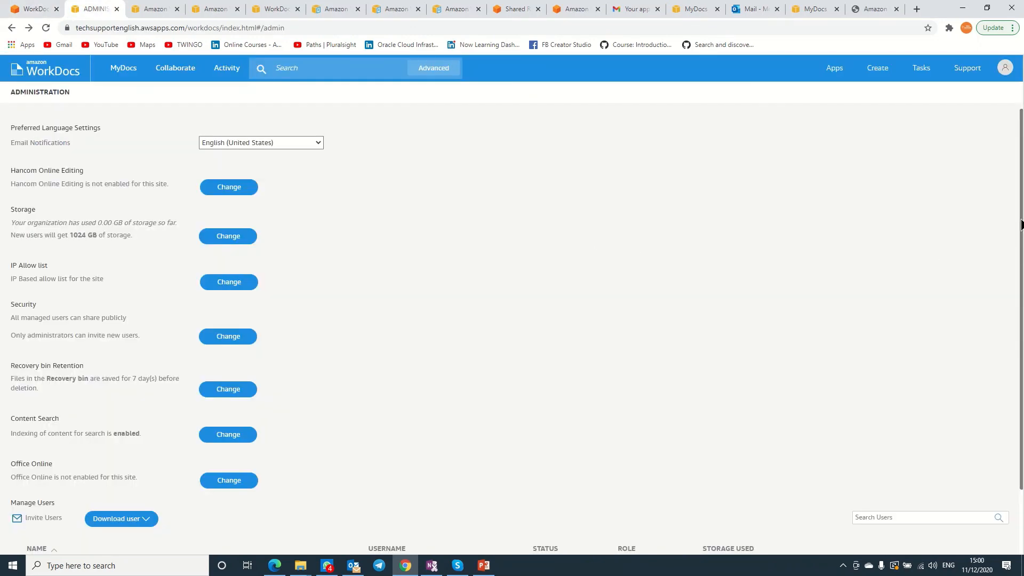
pyautogui.moveTo(1020, 225); pyautogui.dragTo(1020, 341)
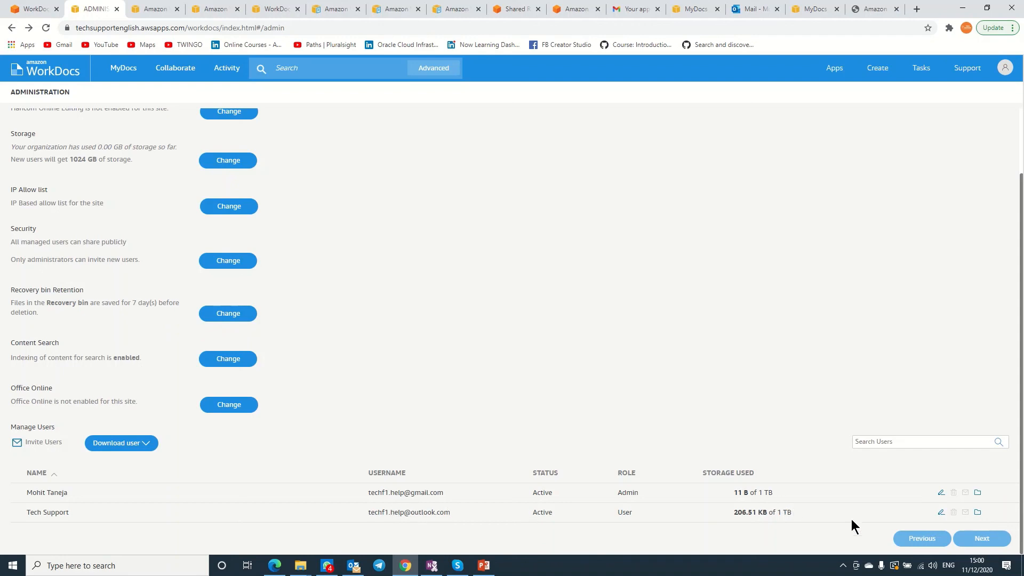
# Leave the Tech Support recovery bin via MyDocs and return to the Manage Users list on the Administration page.
pyautogui.click(978, 511)
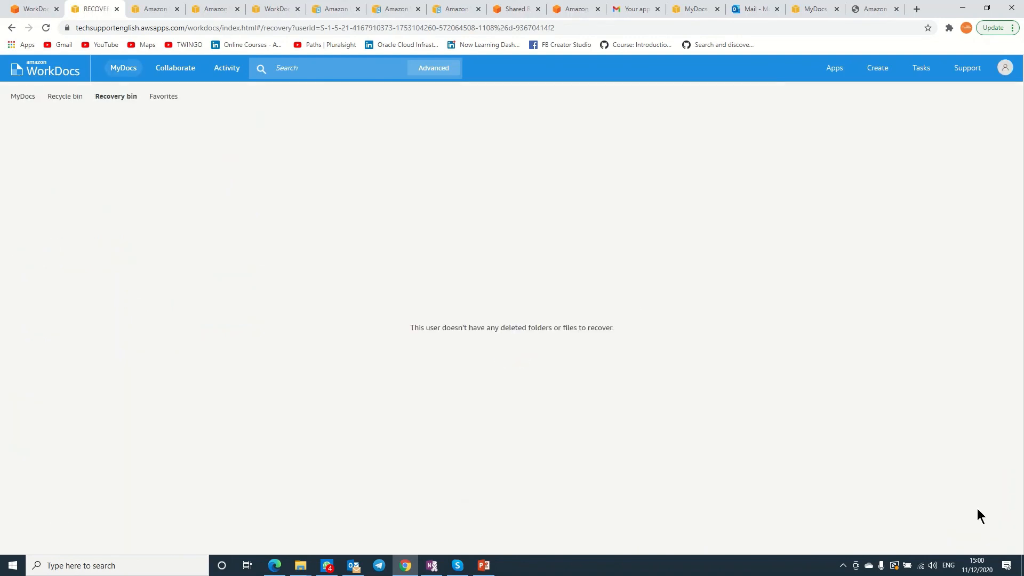
pyautogui.click(27, 98)
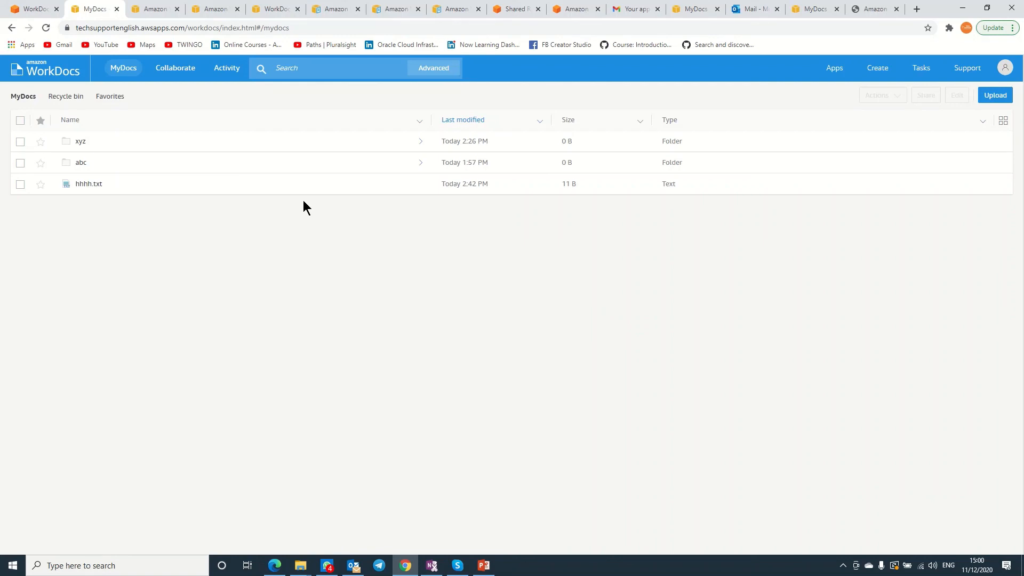
pyautogui.click(11, 28)
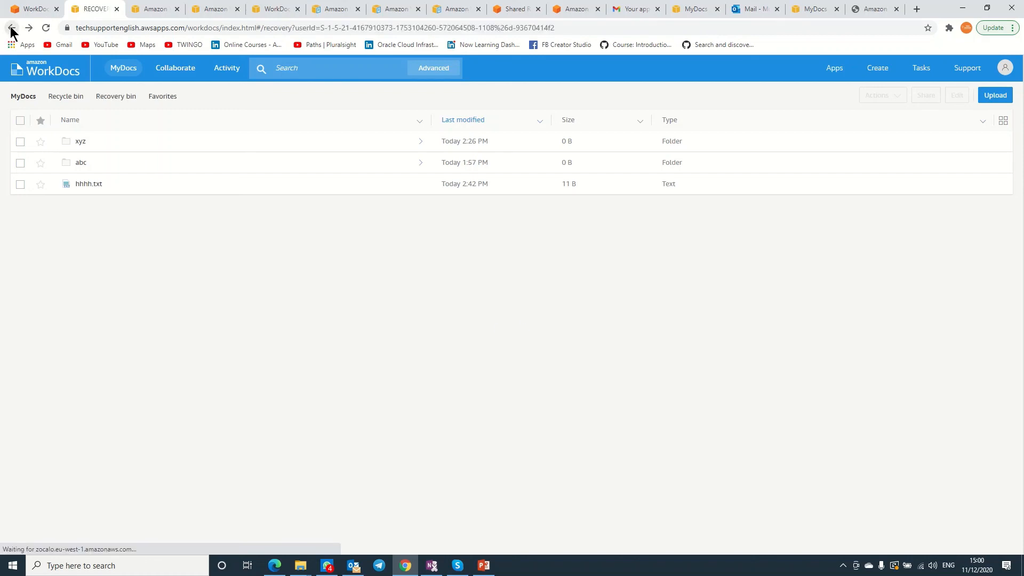
pyautogui.click(10, 28)
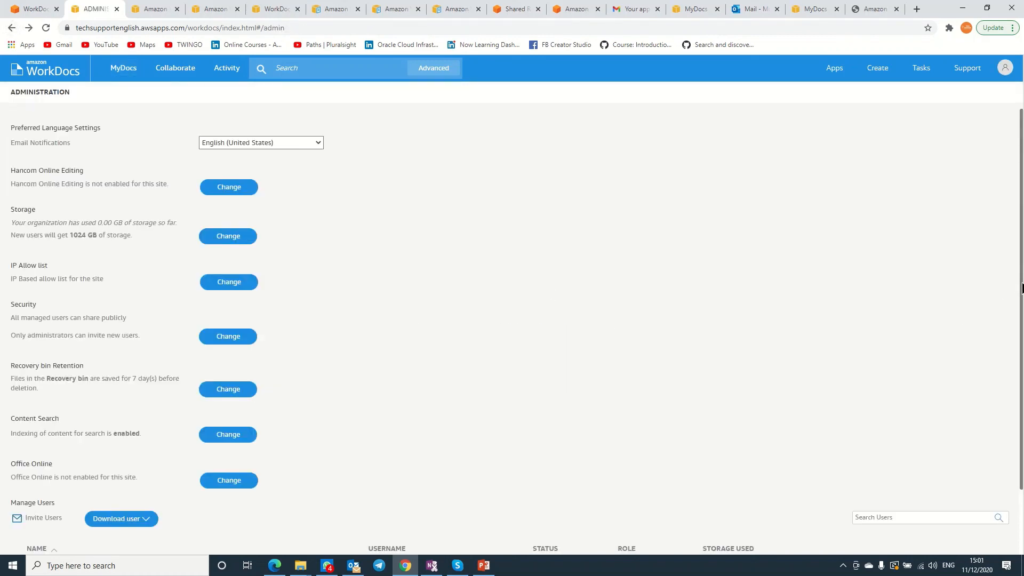
pyautogui.moveTo(1021, 286); pyautogui.dragTo(1015, 397)
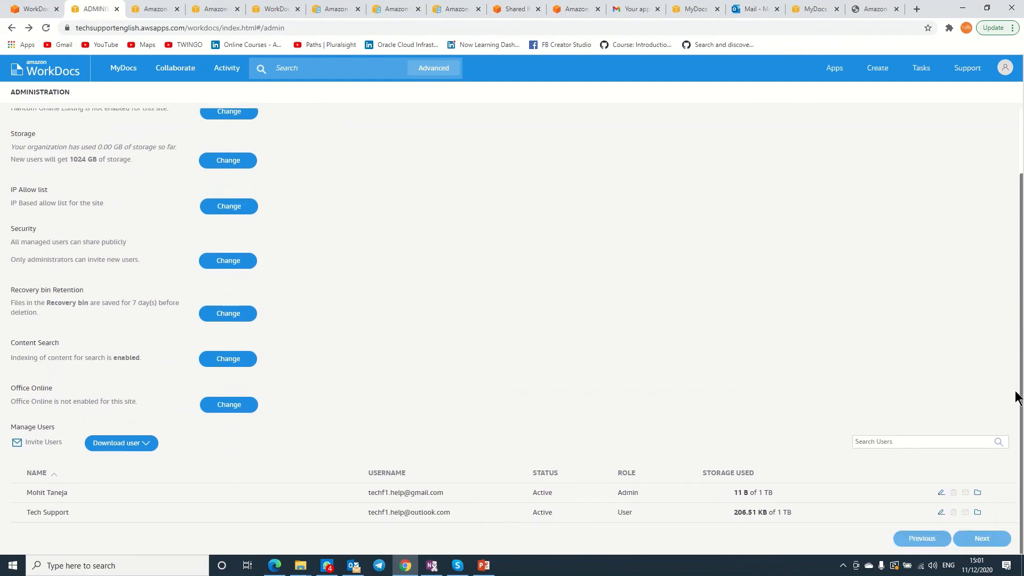
# Keep Tech Support active and lower its storage limit from 1024 GB to 10 GB.
pyautogui.click(942, 513)
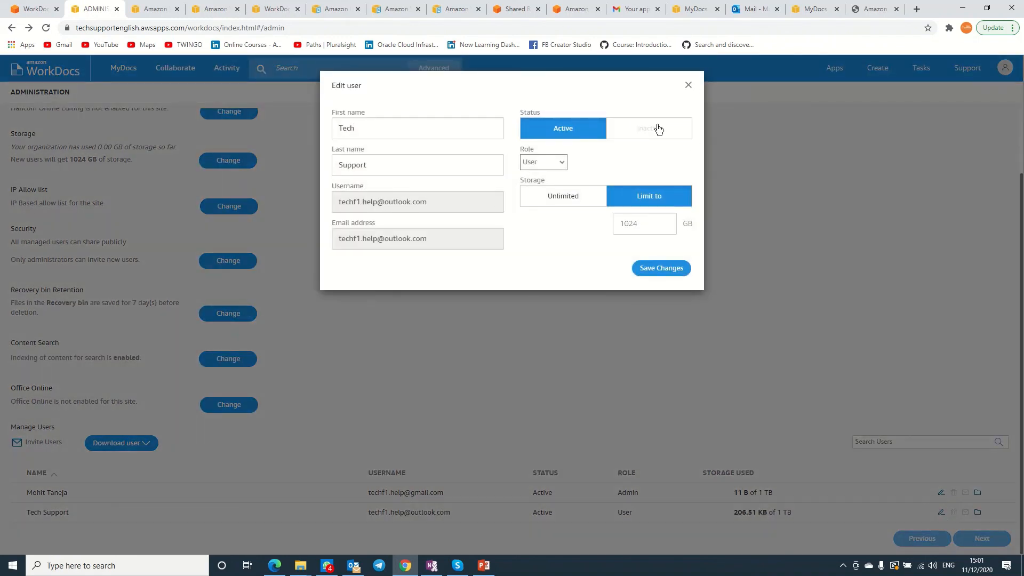
pyautogui.click(658, 130)
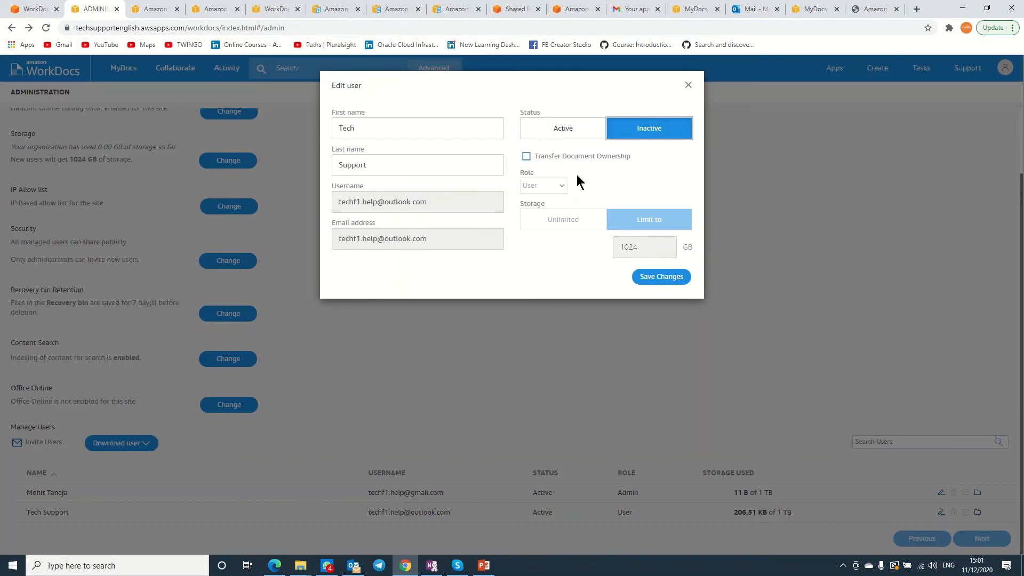
pyautogui.click(527, 157)
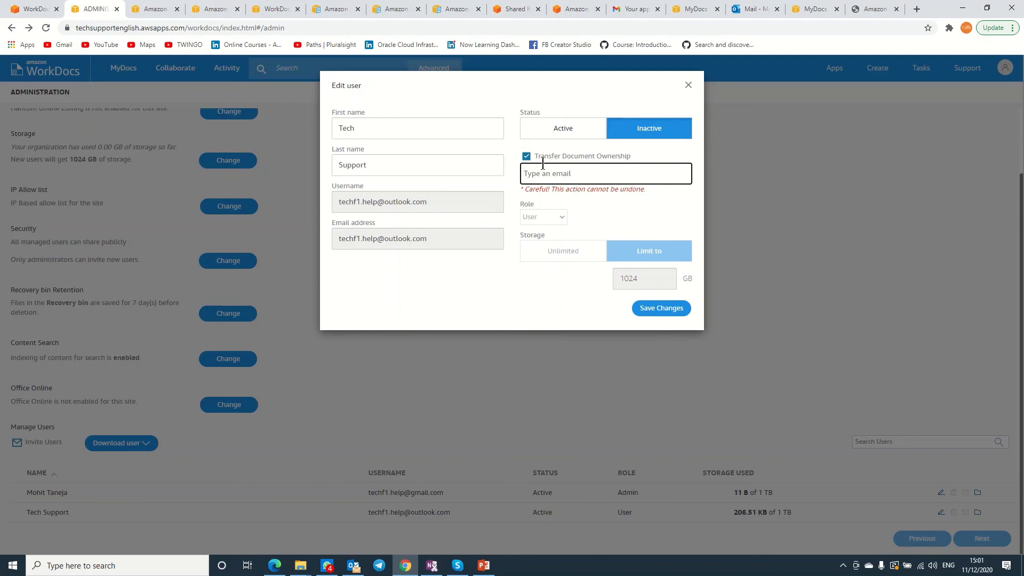
pyautogui.click(527, 156)
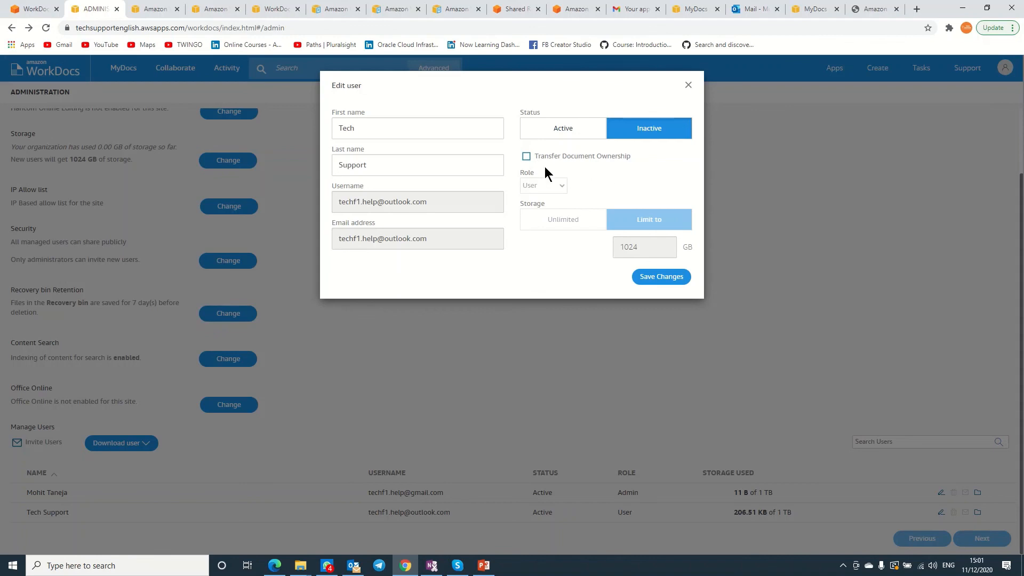
pyautogui.click(550, 128)
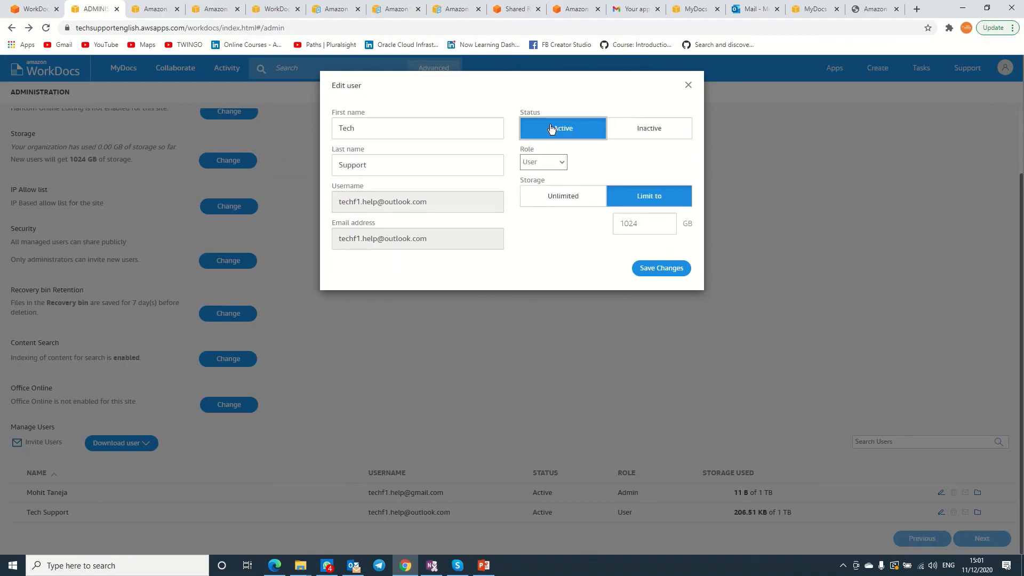
pyautogui.doubleClick(655, 226)
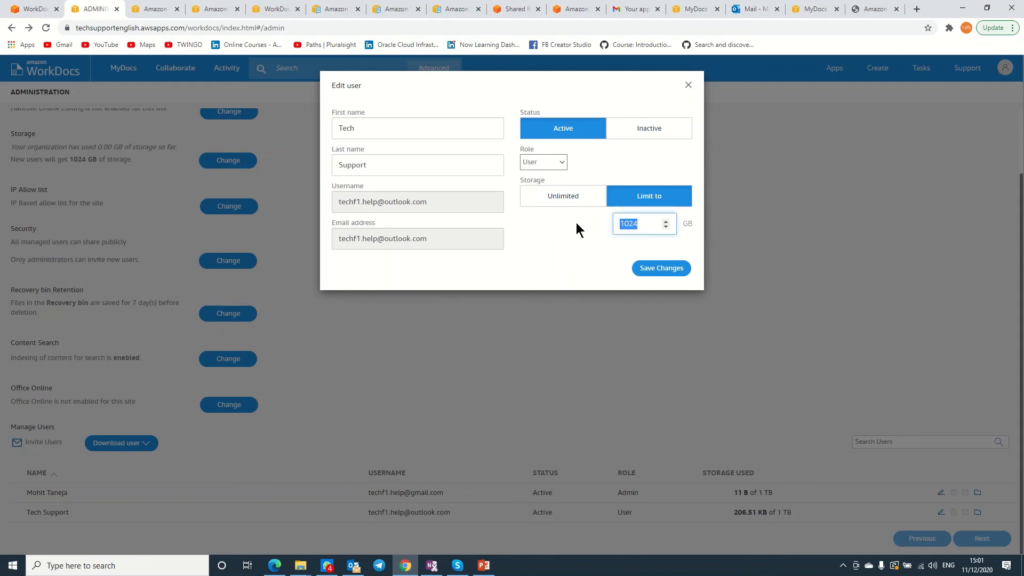
pyautogui.write('10')
pyautogui.click(682, 268)
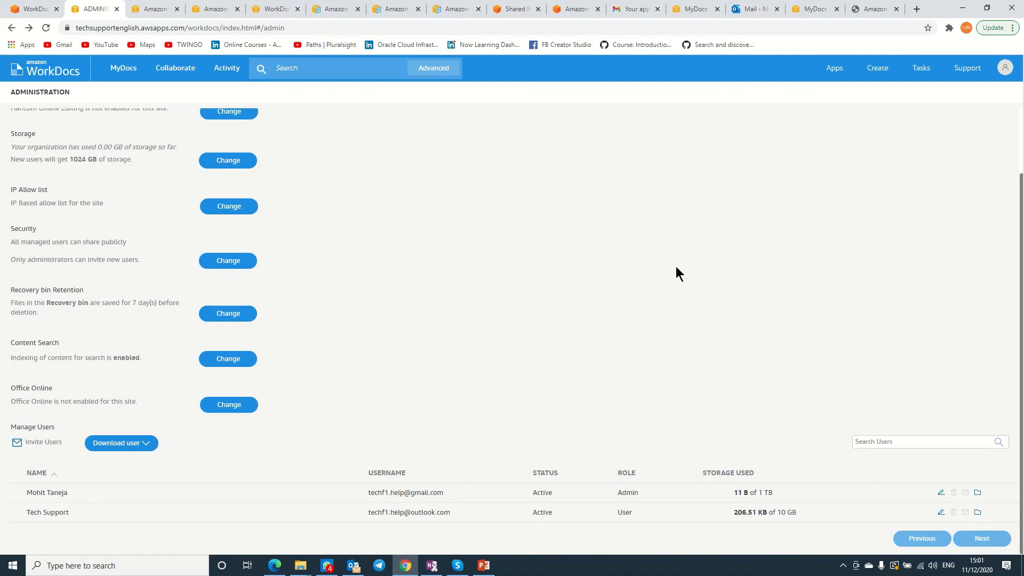
# Change the Tech Support user's role to Admin and save.
pyautogui.click(942, 513)
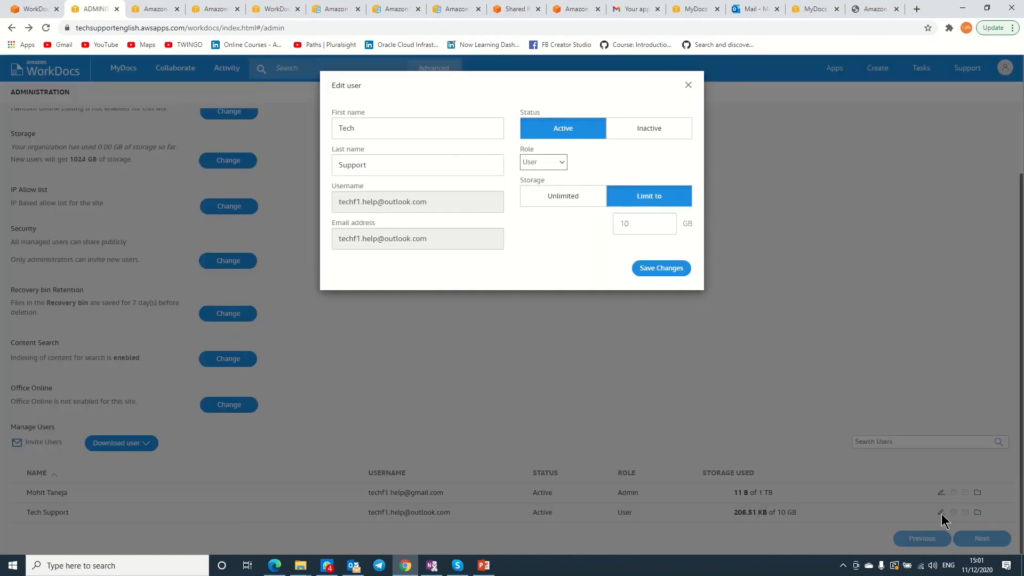
pyautogui.click(559, 161)
pyautogui.click(539, 206)
pyautogui.click(676, 272)
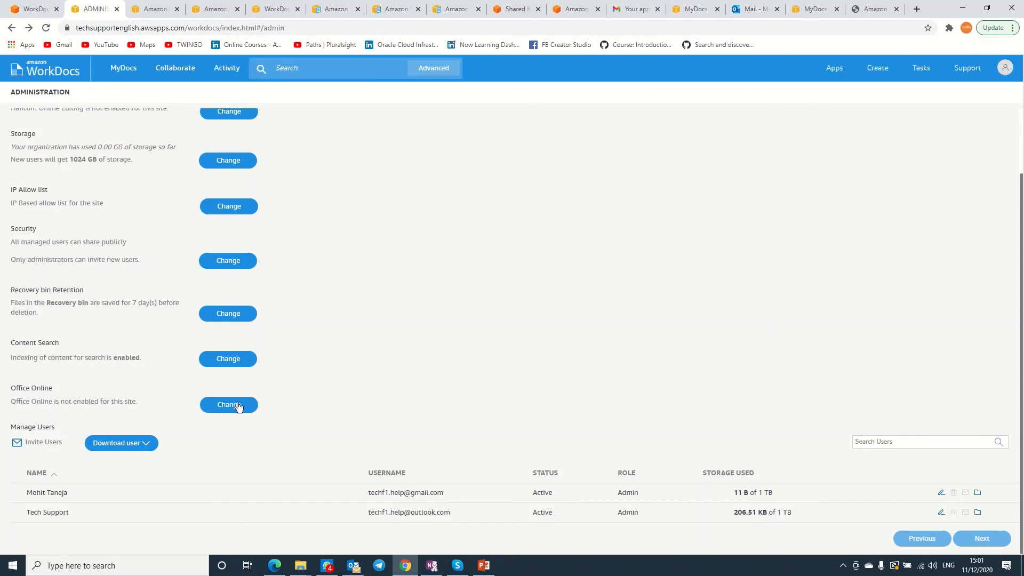
# Download all users as a JSON file, saved as Users (3).json.
pyautogui.click(140, 449)
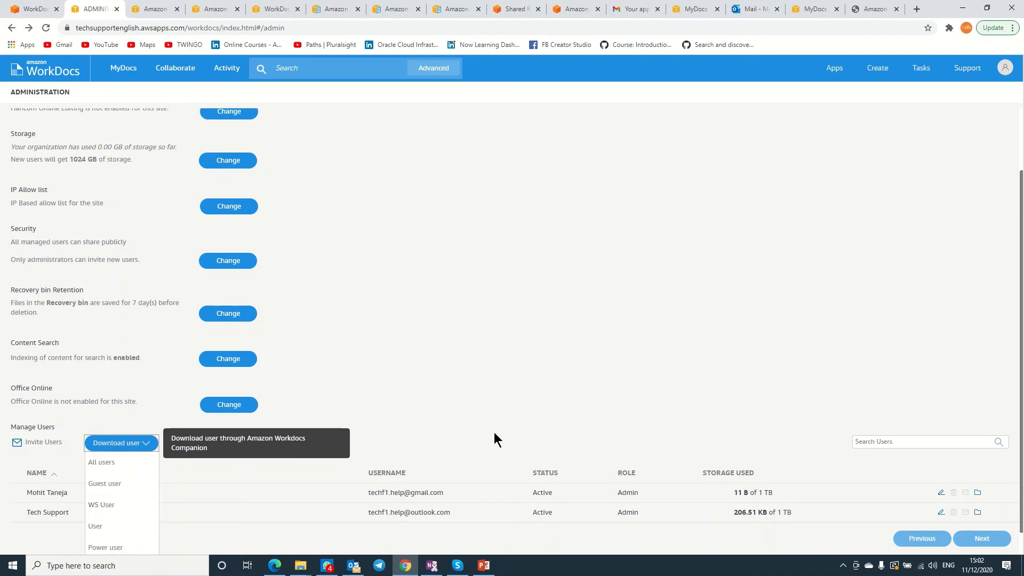
pyautogui.click(106, 464)
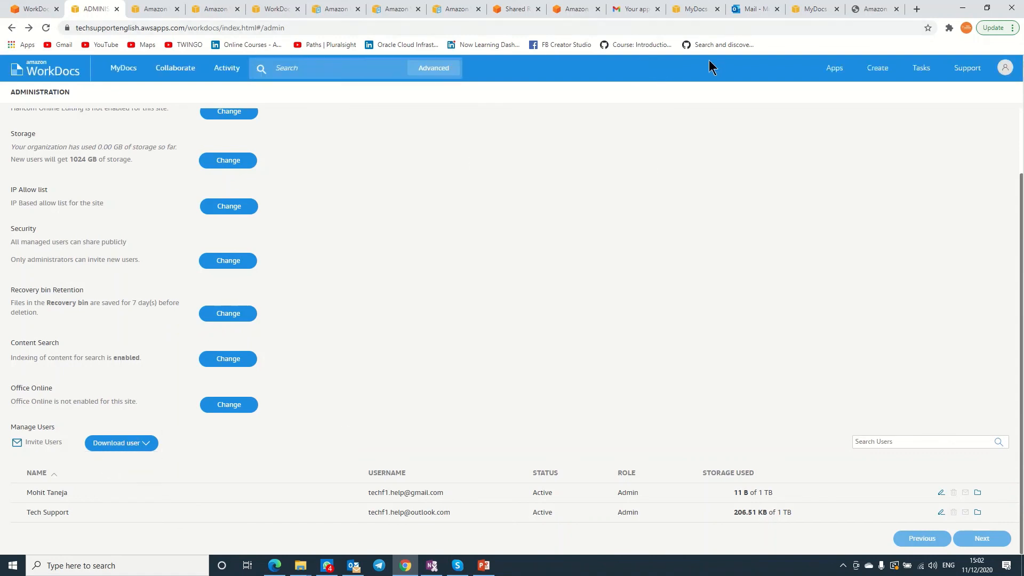
pyautogui.moveTo(309, 566)
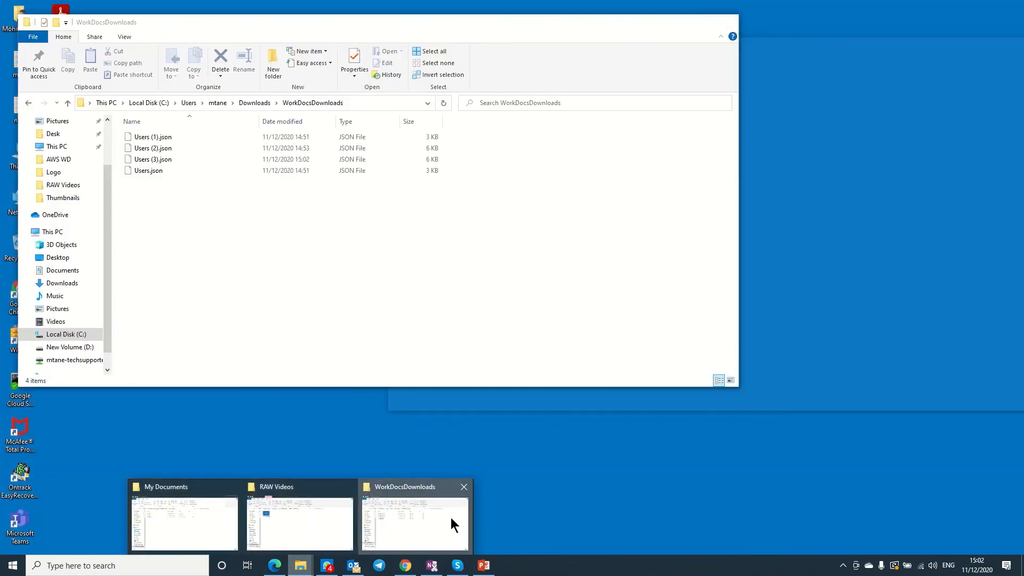
pyautogui.click(450, 517)
pyautogui.click(164, 158)
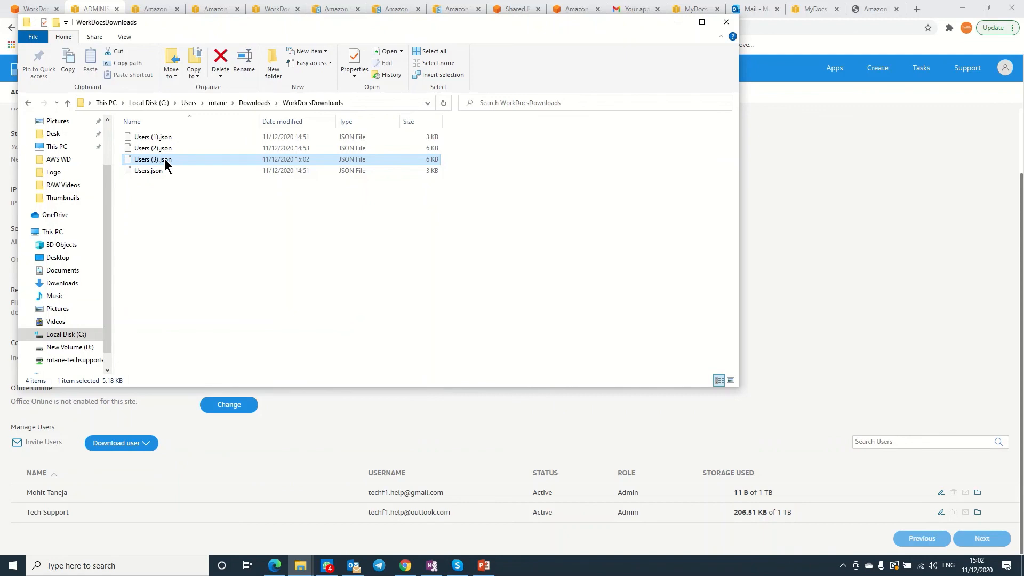
pyautogui.rightClick(164, 159)
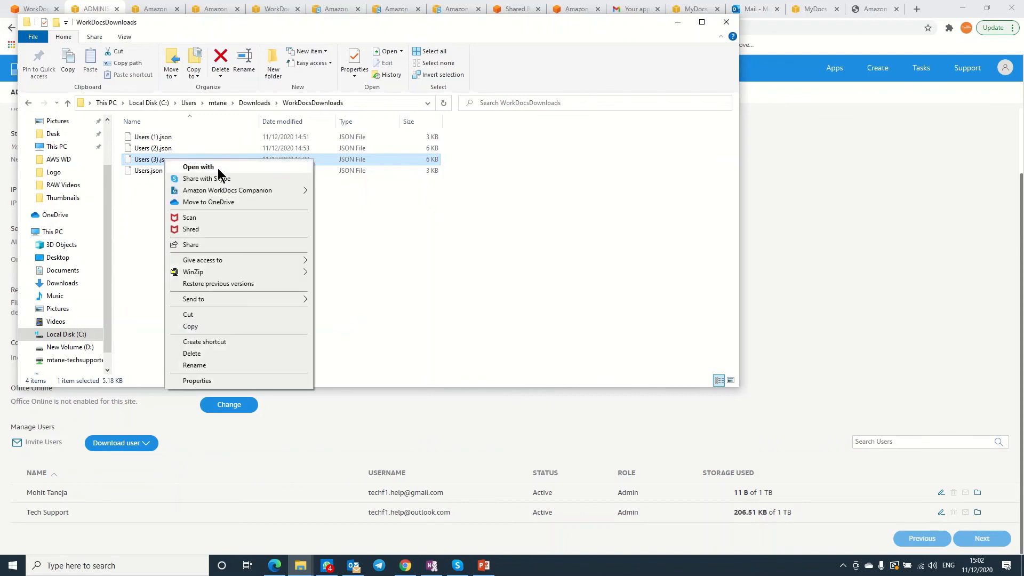
pyautogui.click(252, 168)
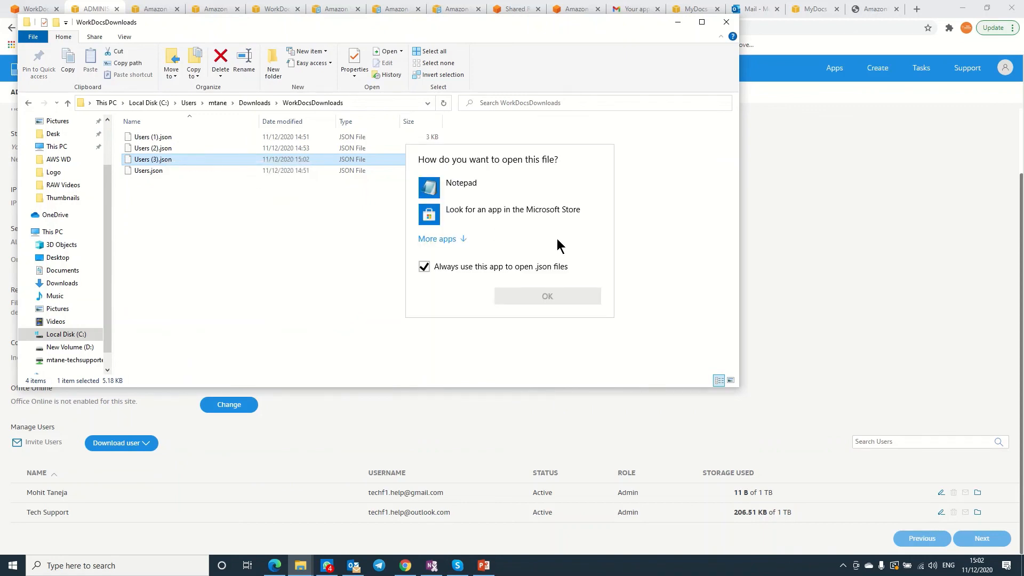
pyautogui.click(461, 184)
pyautogui.click(548, 296)
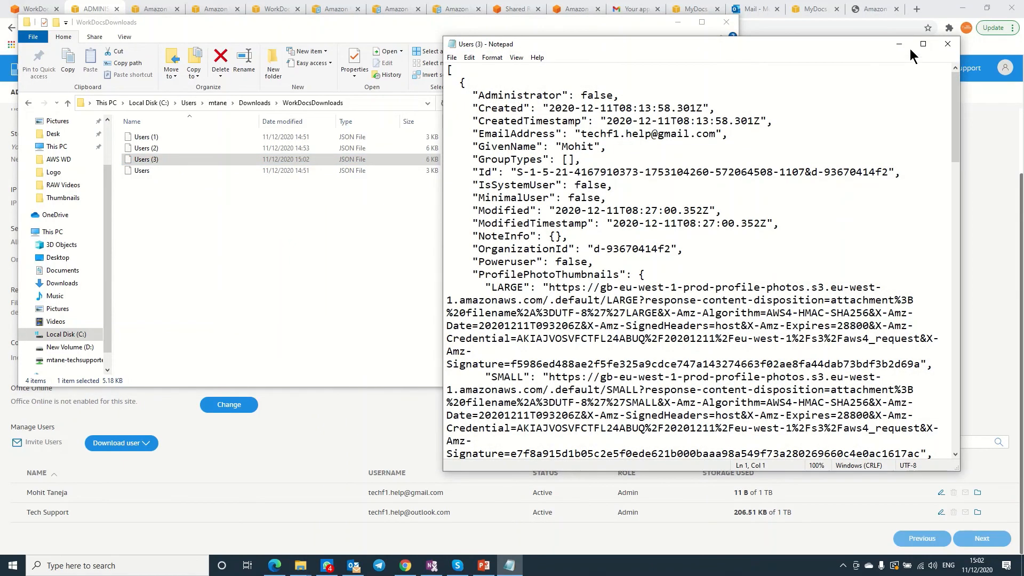
pyautogui.click(923, 43)
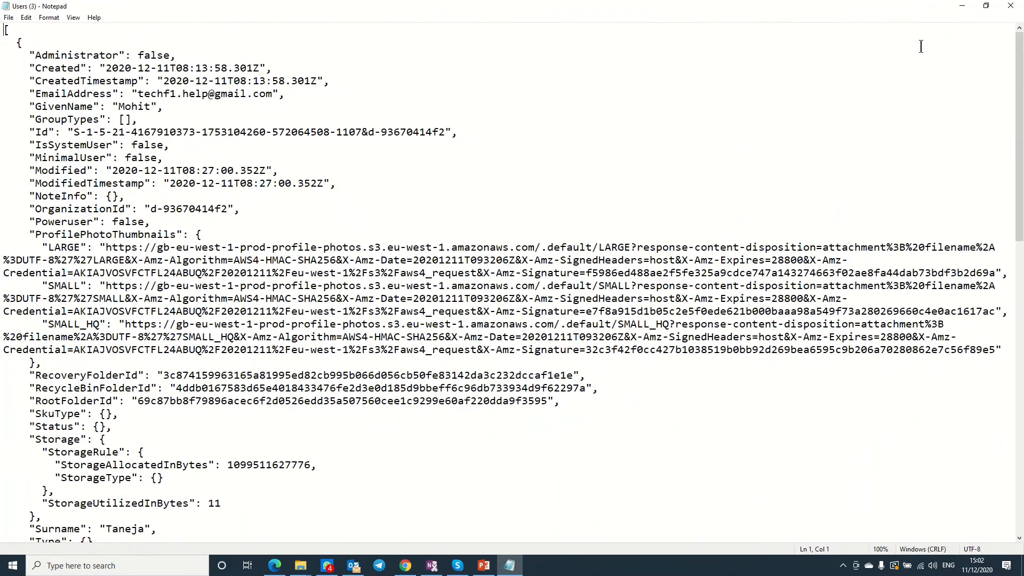
pyautogui.click(961, 6)
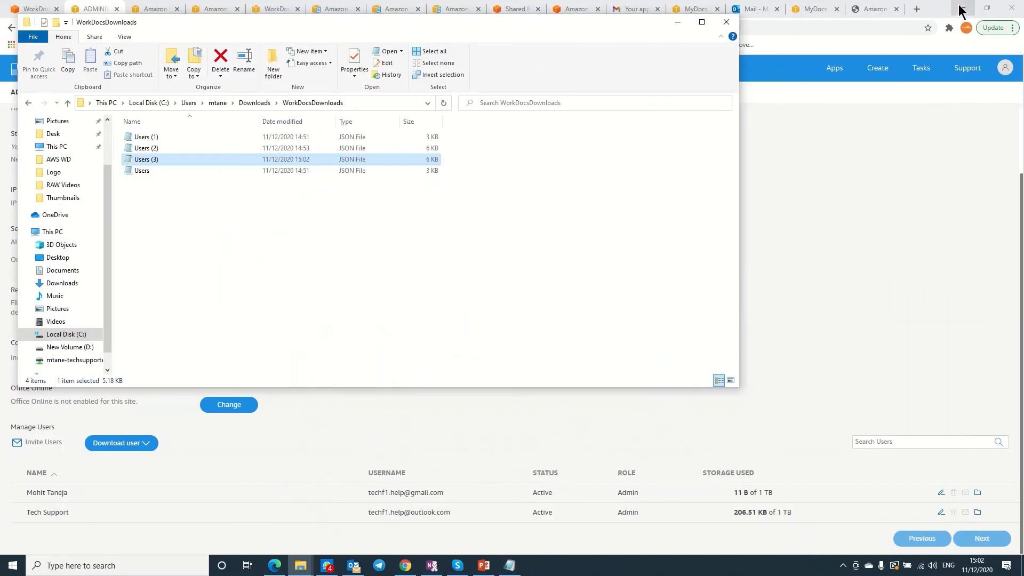
pyautogui.click(677, 22)
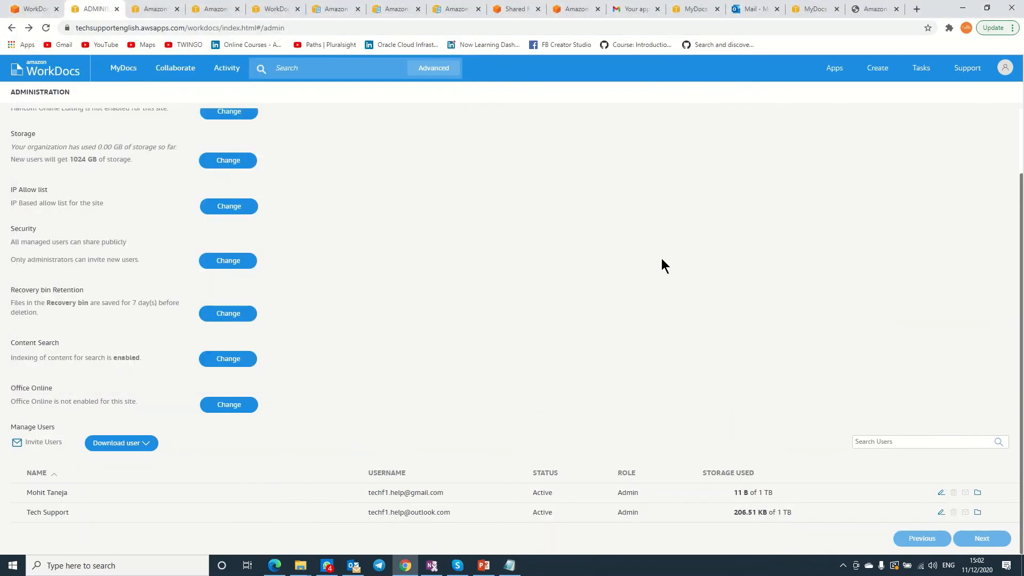